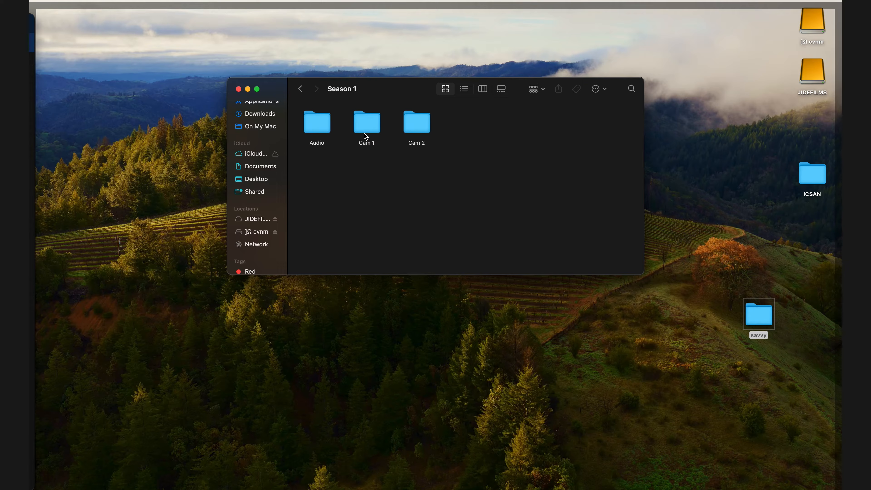
- Look through the video clips in the camera folders of Season 1
double_click(368, 128)
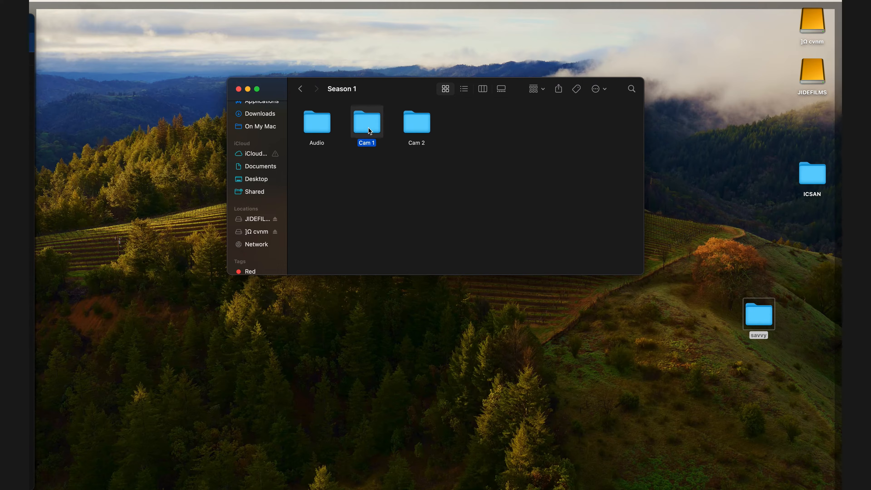
scroll(464, 220, down, 10)
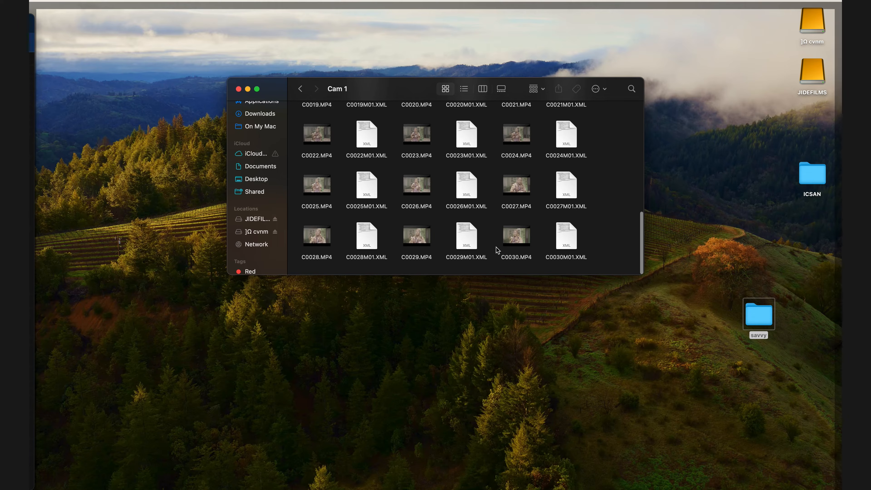
click(505, 206)
scroll(504, 207, up, 2)
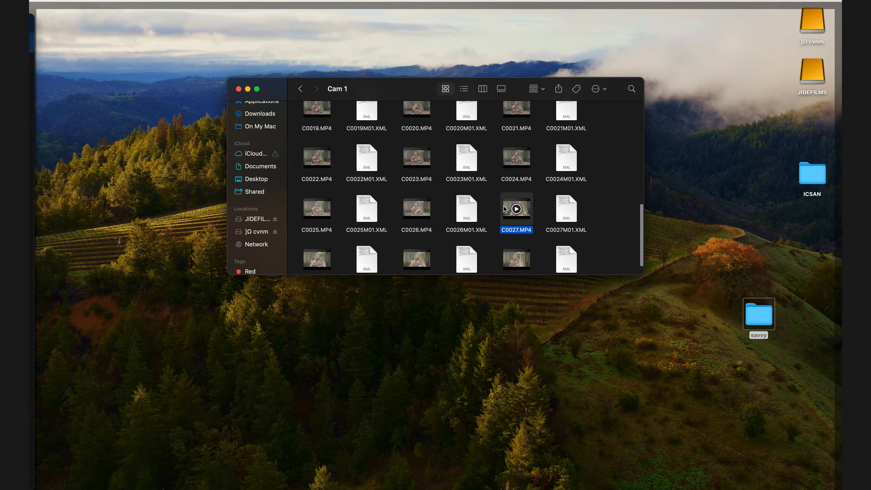
click(300, 90)
double_click(370, 135)
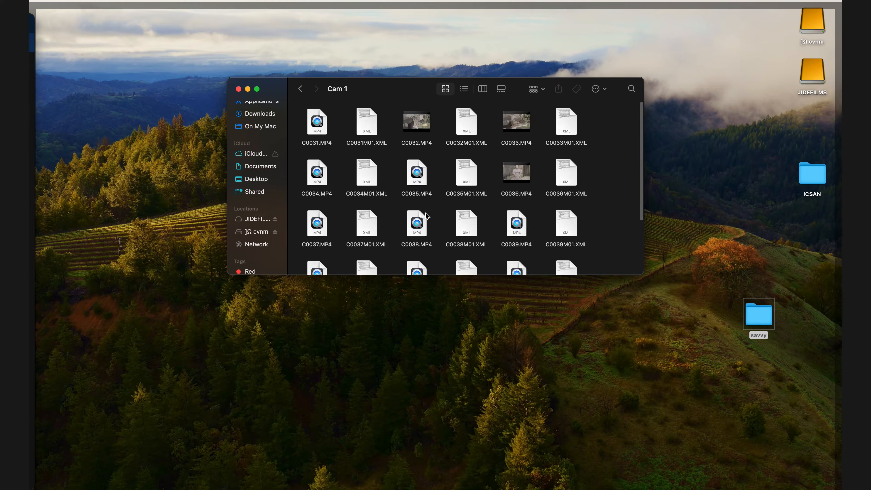
scroll(426, 213, down, 4)
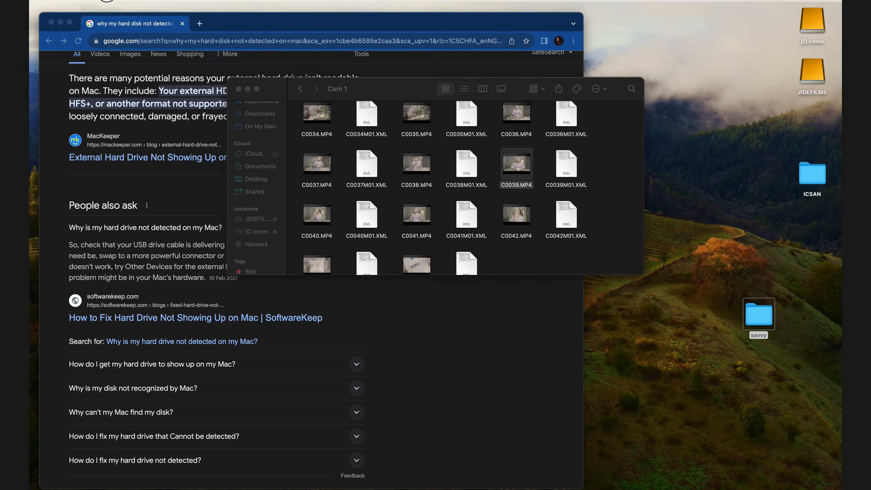
- Switch to Adobe Premiere Pro and start a new project
click(107, 0)
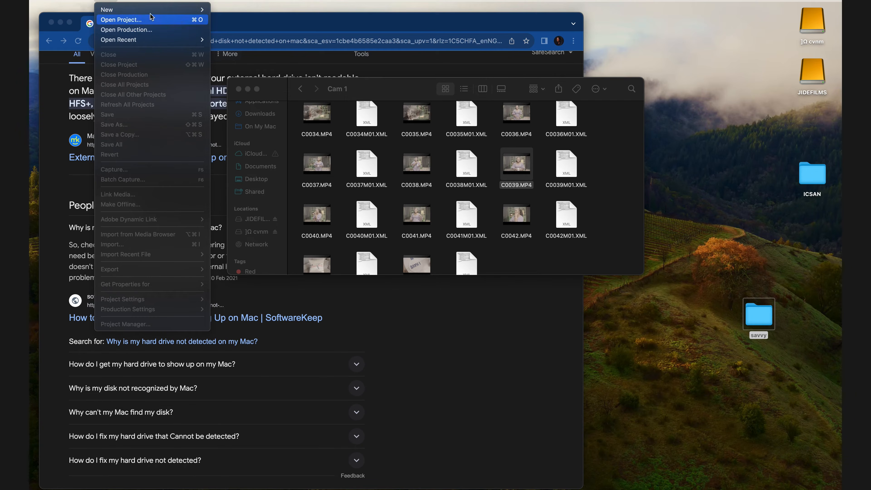
mouse_move(153, 11)
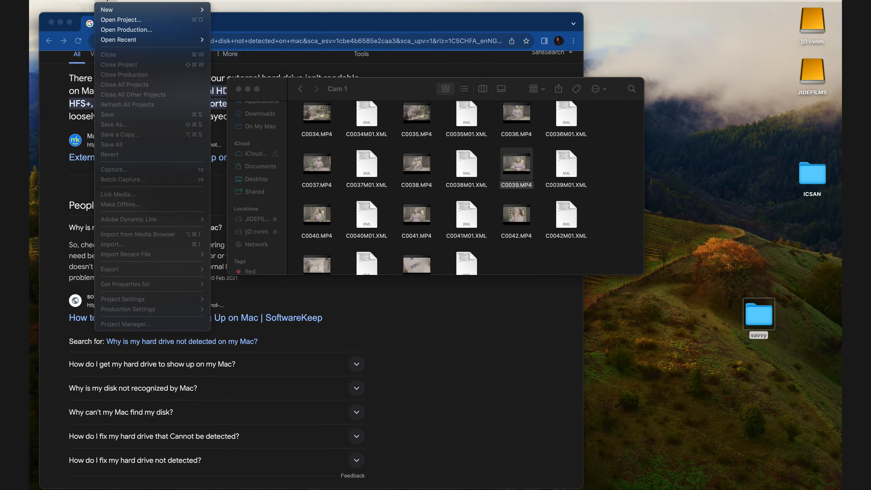
mouse_move(120, 14)
click(239, 10)
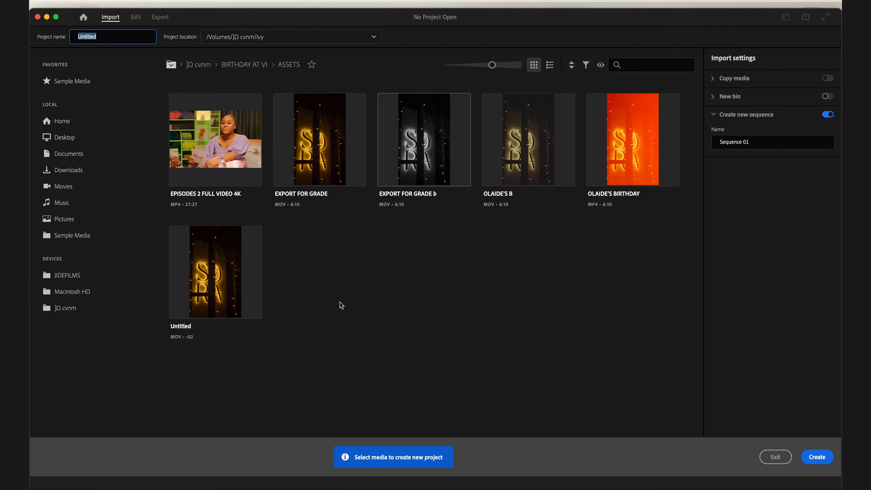
- Switch to Finder, go back up to the Ivy folder and preview the existing project file Ivy.downgraded.prproj
key(super+Tab)
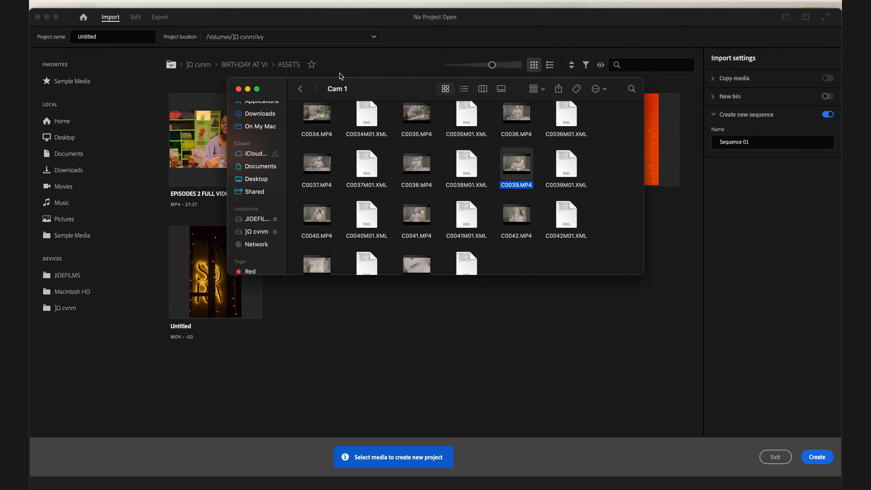
click(301, 89)
click(301, 89)
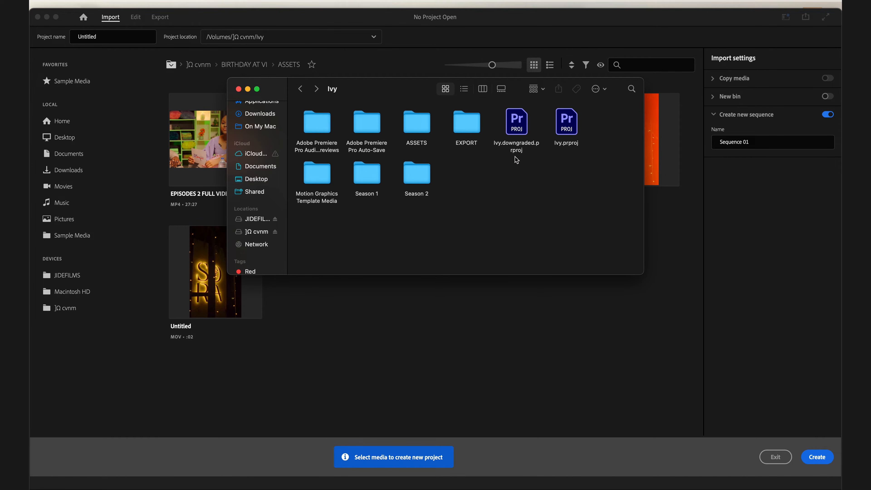
mouse_move(517, 167)
mouse_down()
mouse_move(585, 132)
mouse_move(515, 152)
mouse_up()
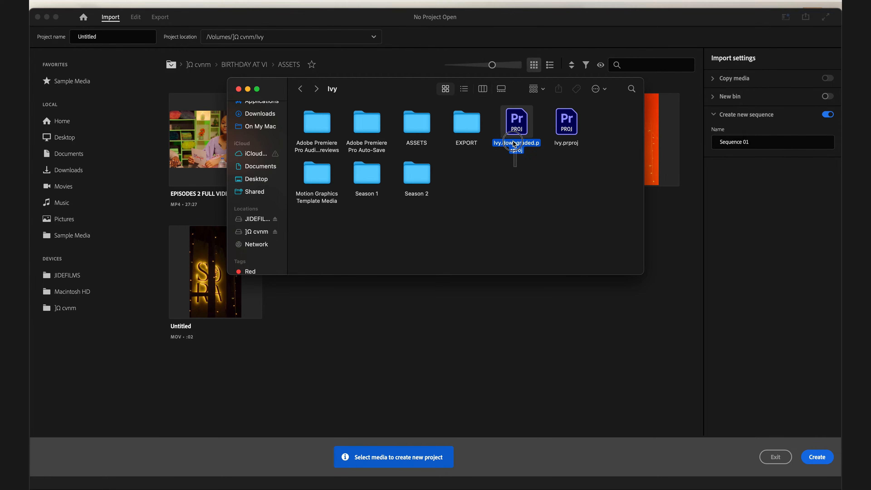
key(space)
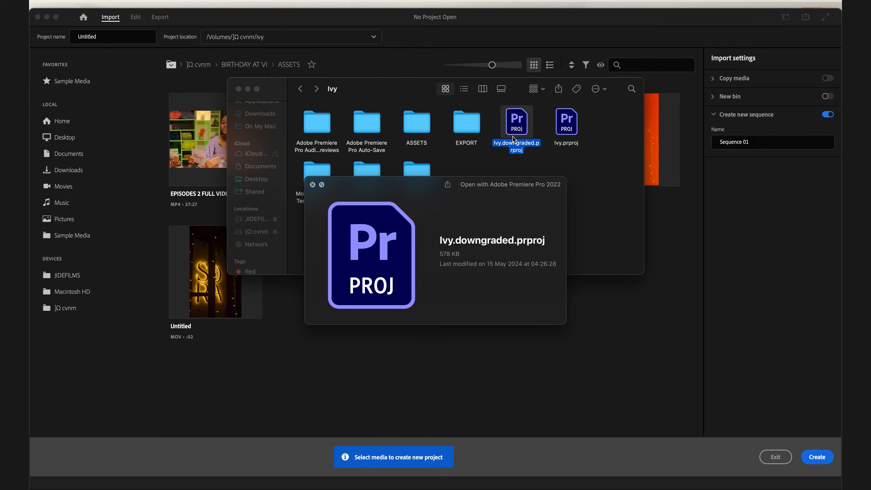
key(space)
click(301, 325)
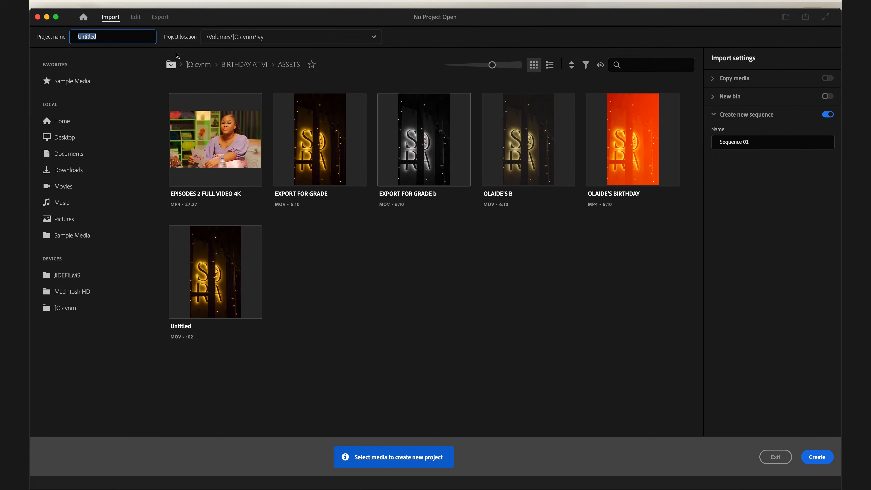
click(355, 39)
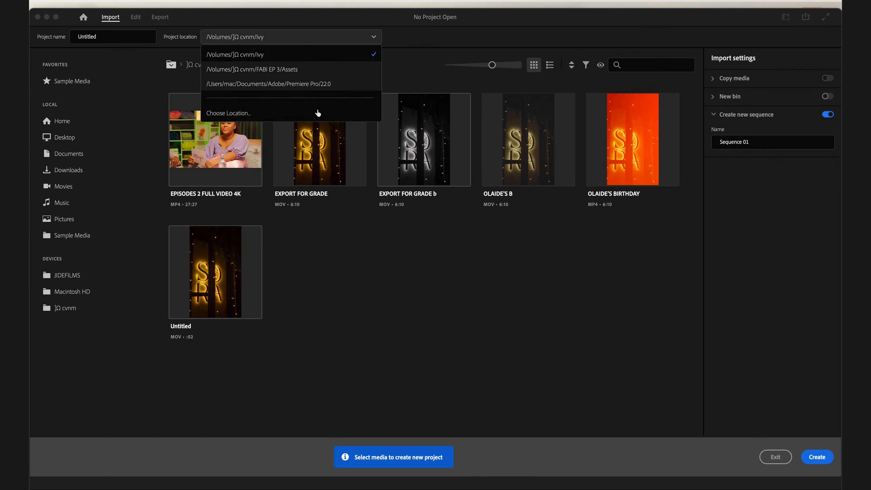
click(254, 114)
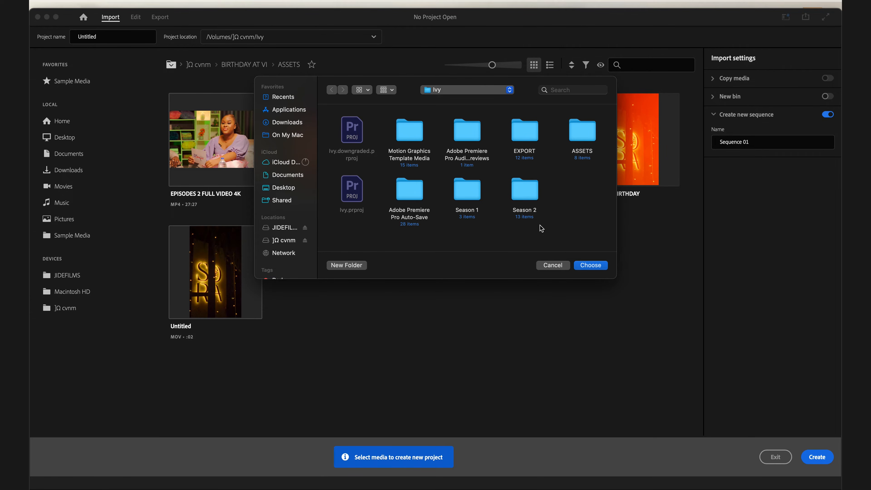
drag(563, 198, 433, 237)
click(370, 226)
click(553, 265)
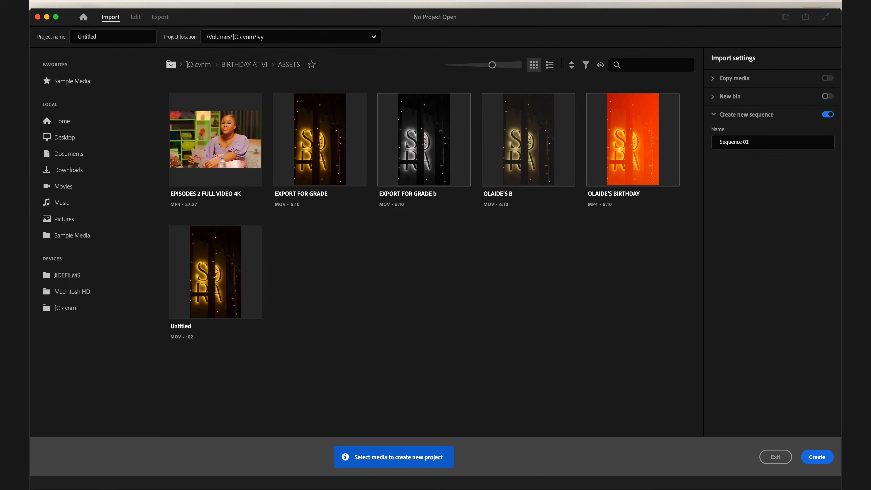
- Name the new project TUTORIAL and display the media of the BIRTHDAY AT VI folder
click(108, 37)
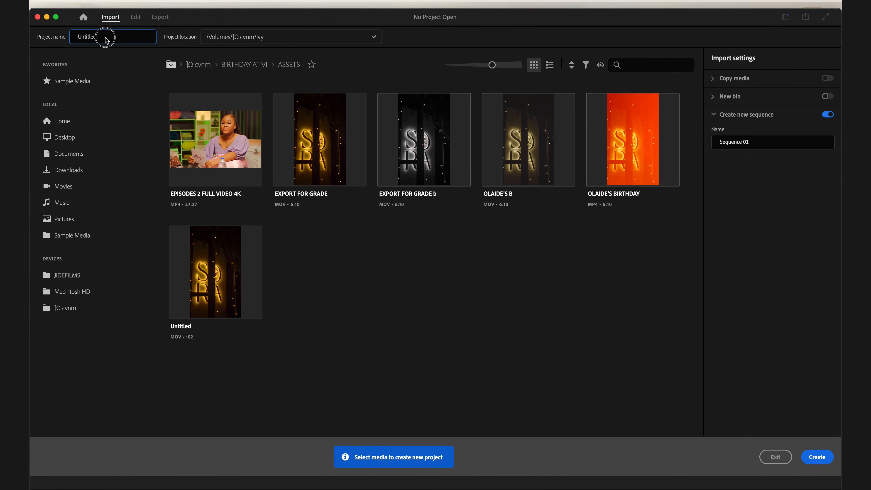
key(Caps_Lock)
text(TUTORIAL)
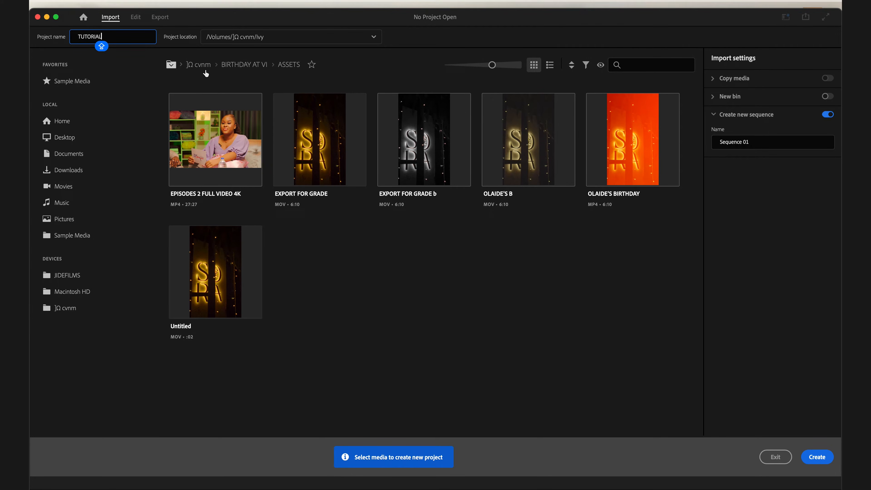
click(256, 65)
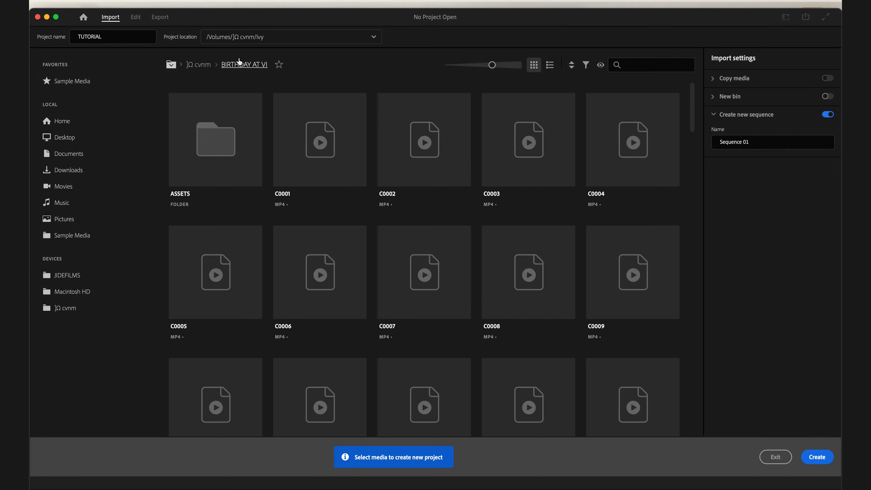
- While choosing the project location, show the Ivy folder in Finder and create a folder named TUT in it
click(219, 37)
click(254, 110)
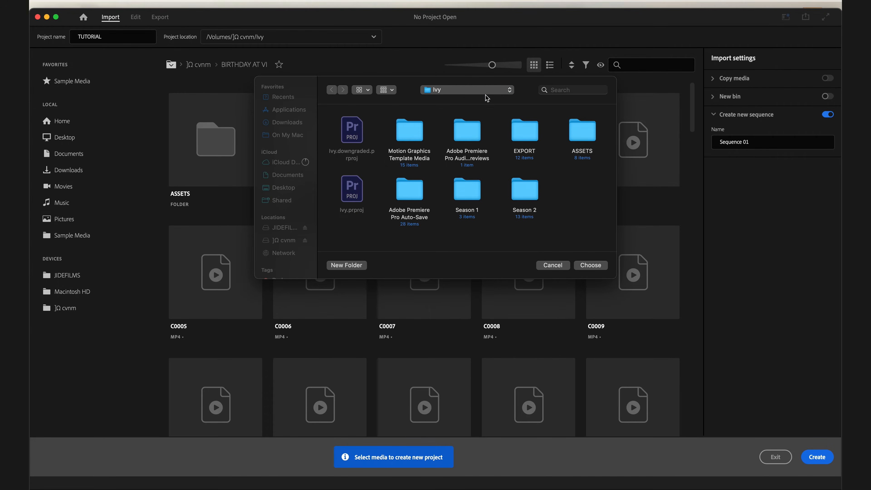
right_click(563, 200)
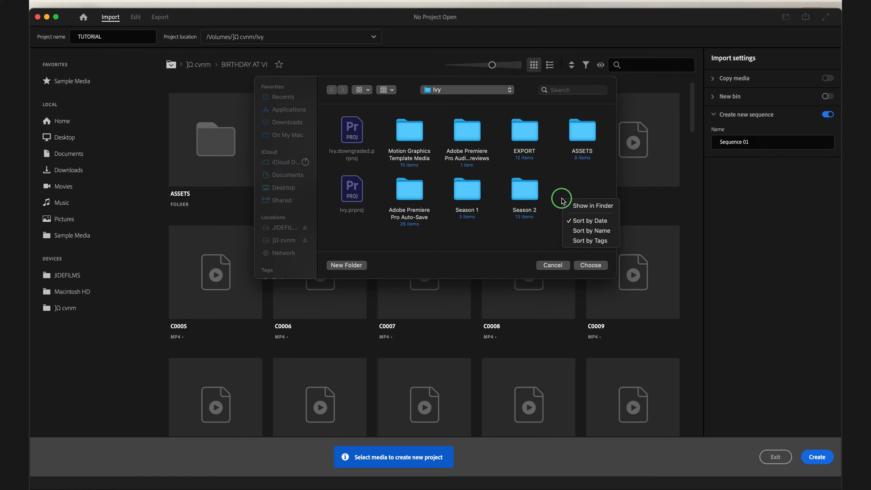
click(576, 207)
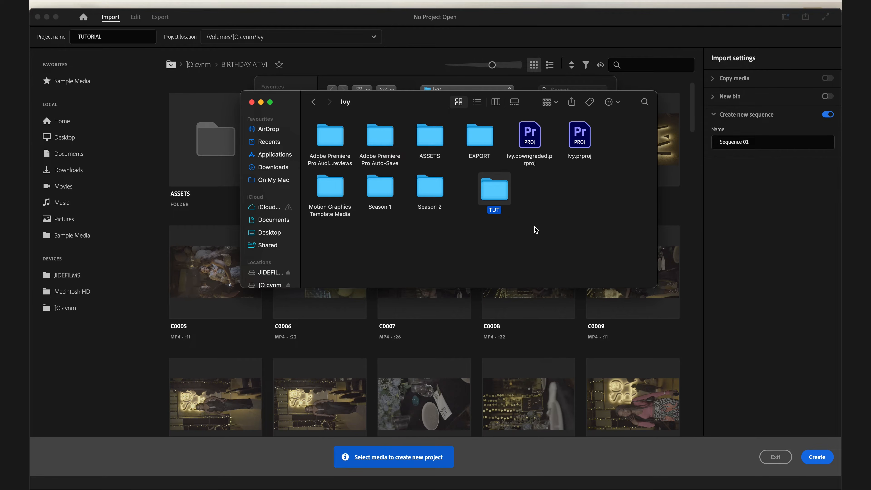
double_click(496, 196)
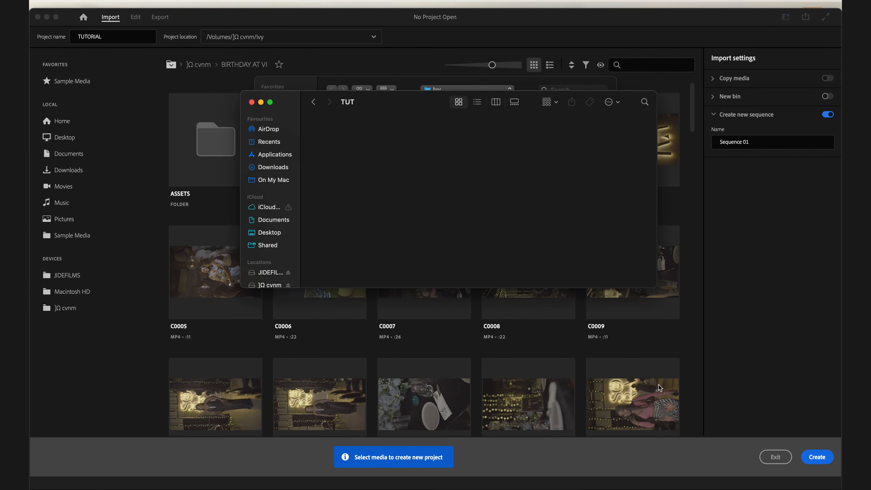
- Set the project location to the TUT folder and create the project without selecting any media
click(788, 340)
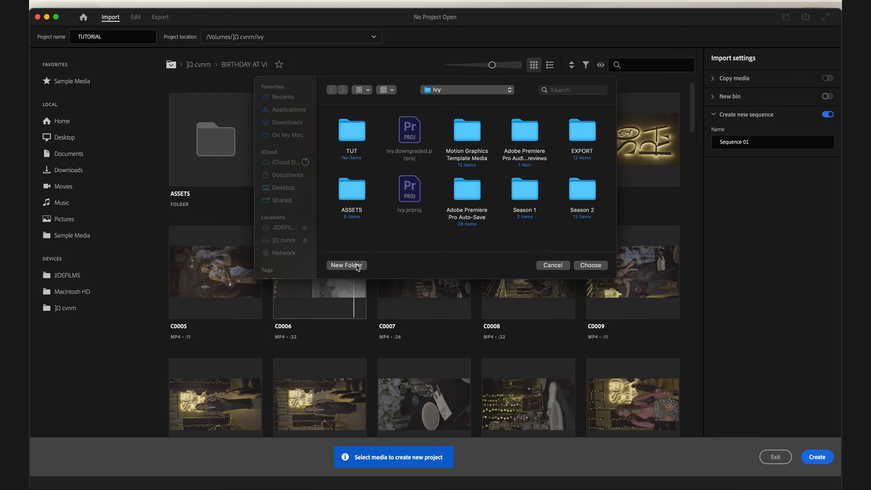
click(357, 138)
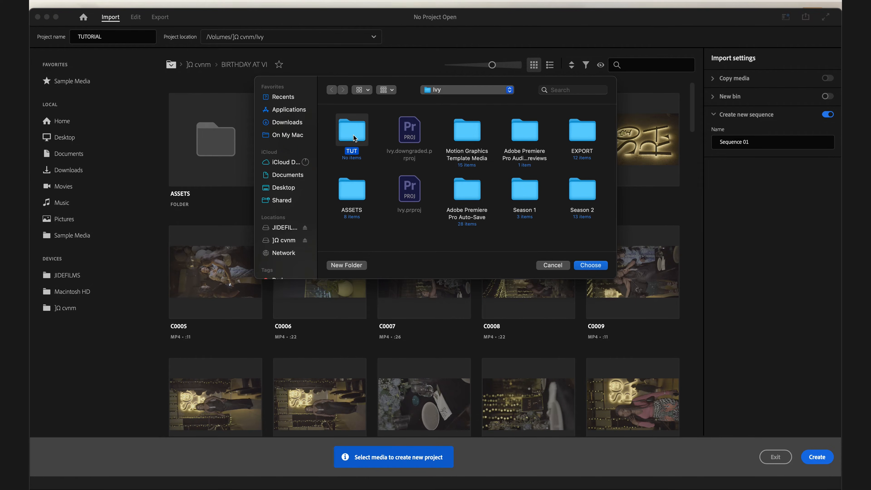
double_click(362, 137)
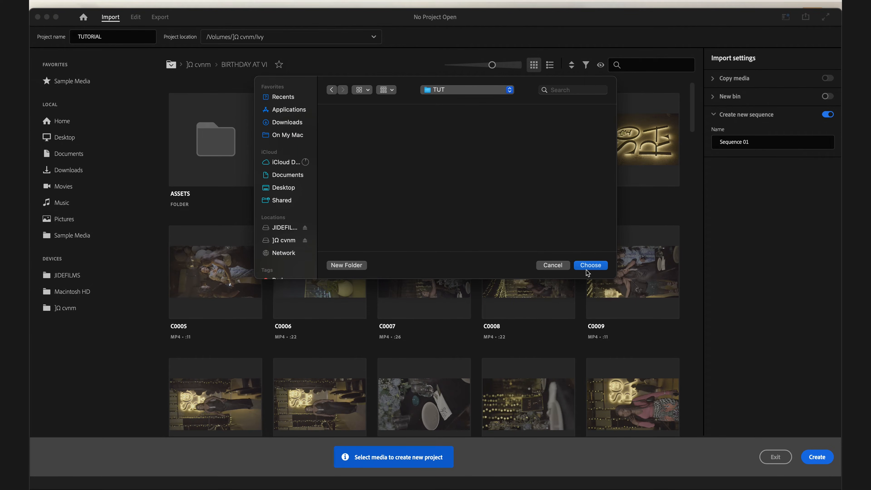
click(591, 265)
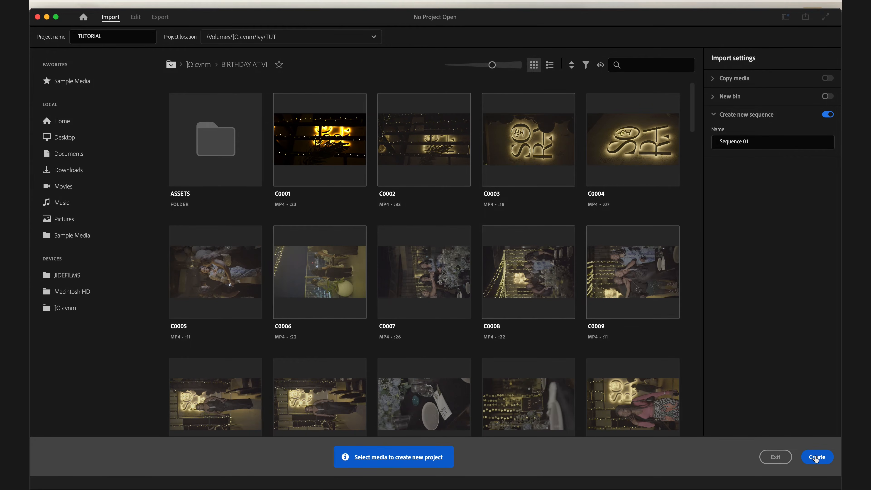
click(817, 458)
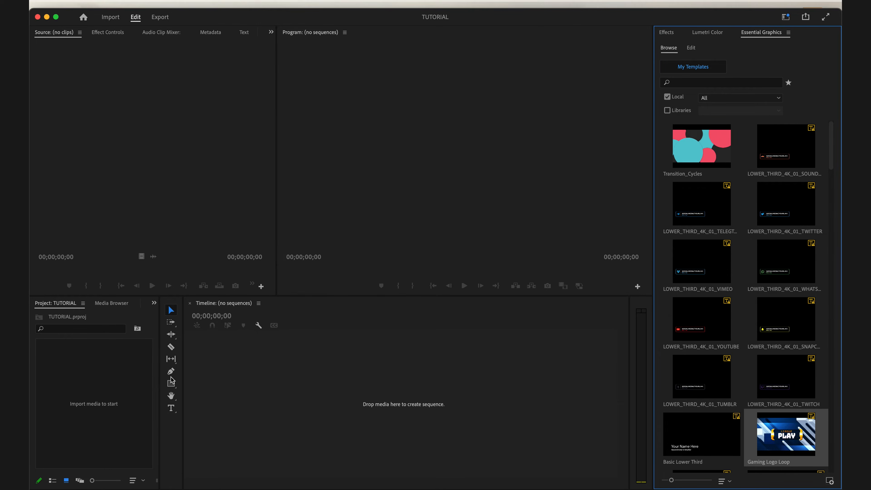
- Switch the workspace to the Essentials layout
click(172, 214)
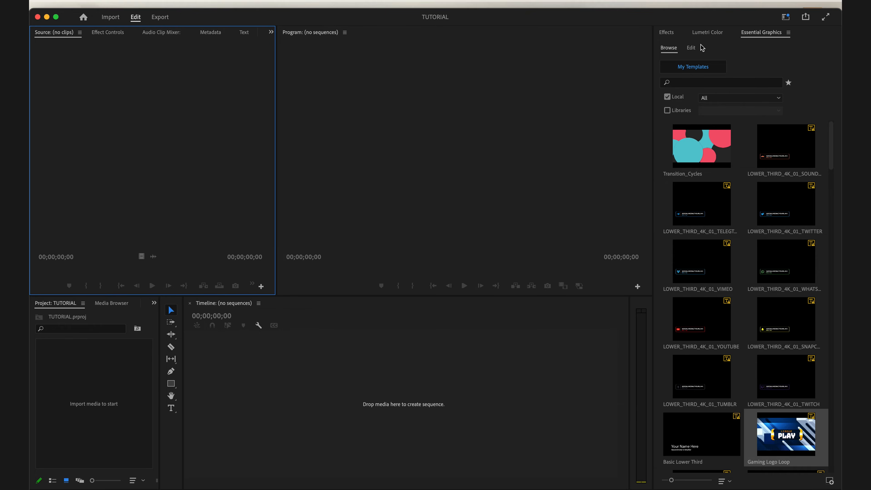
click(803, 53)
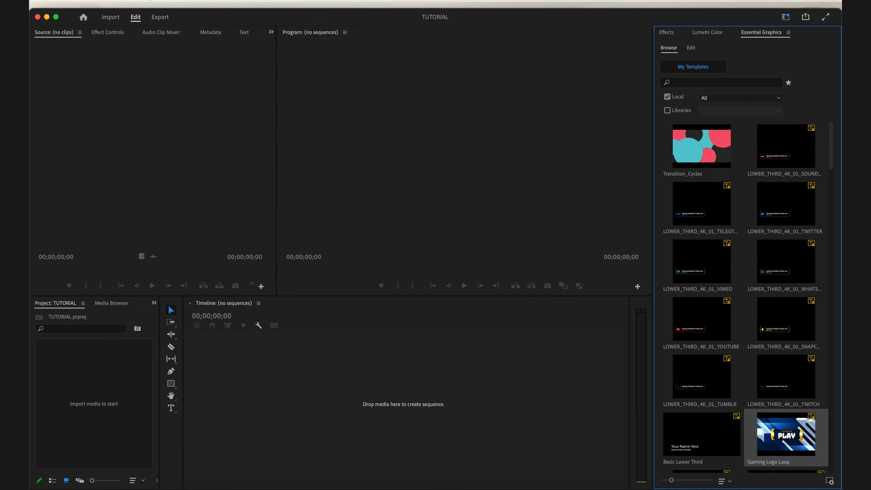
click(317, 1)
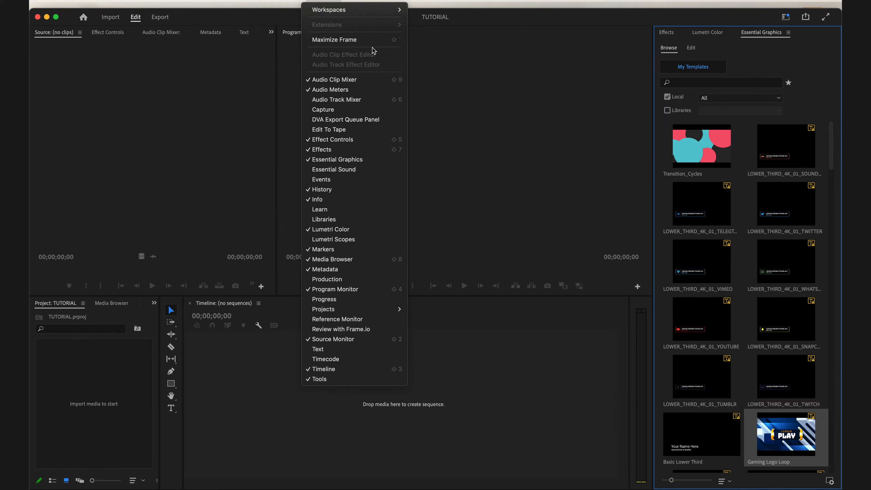
mouse_move(391, 15)
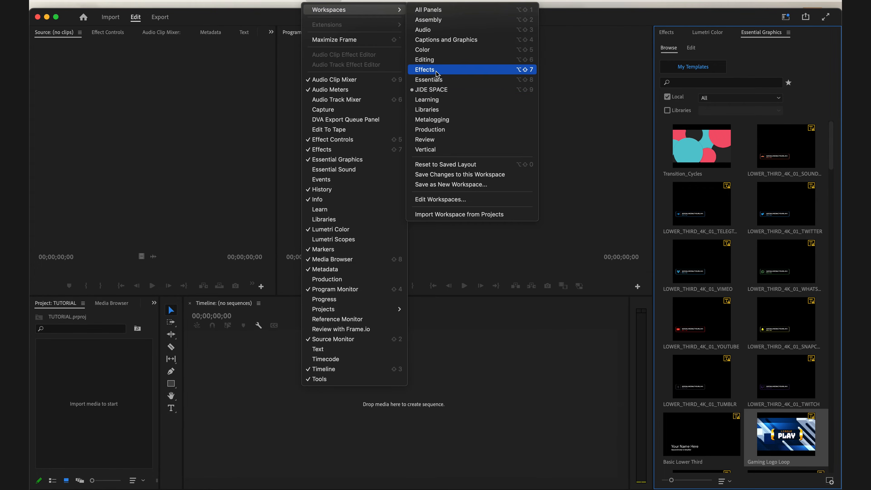
click(435, 86)
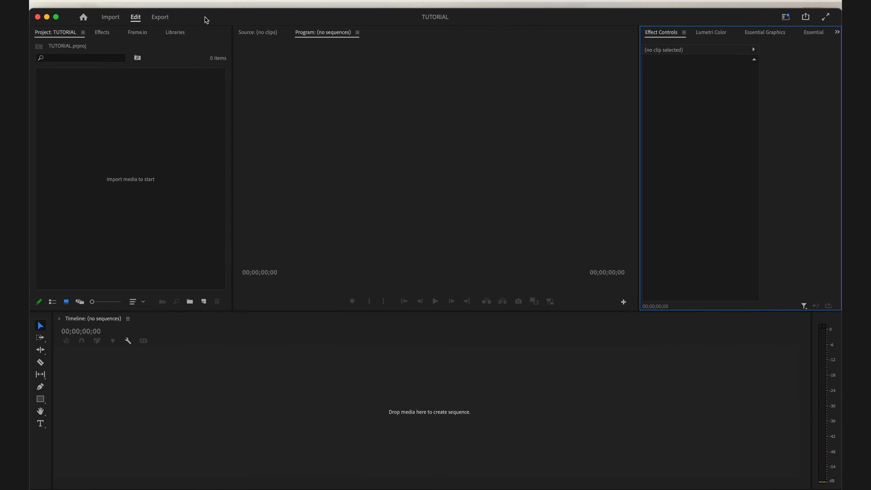
- Switch the workspace to the Editing layout
click(443, 62)
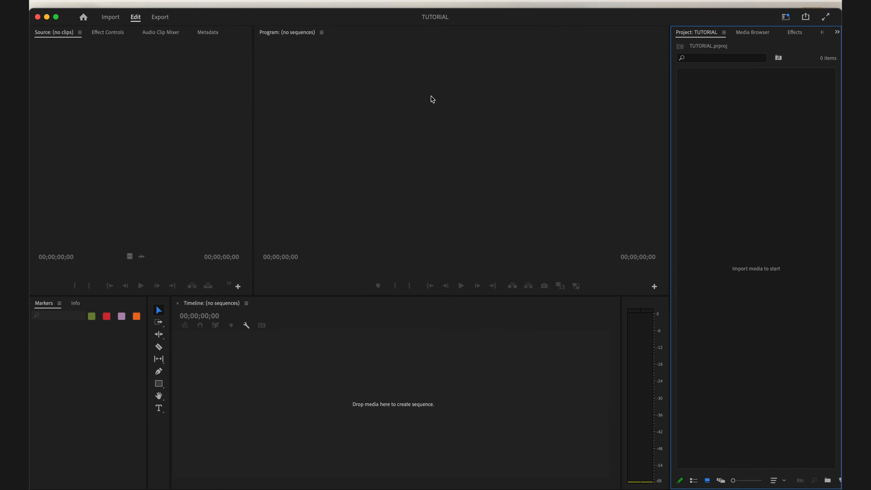
click(401, 157)
click(138, 151)
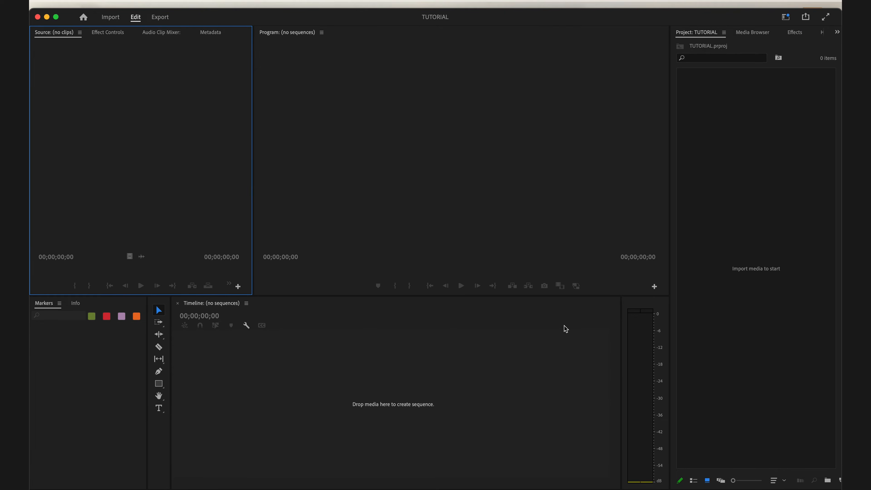
click(56, 388)
click(97, 51)
click(72, 70)
click(754, 224)
click(111, 152)
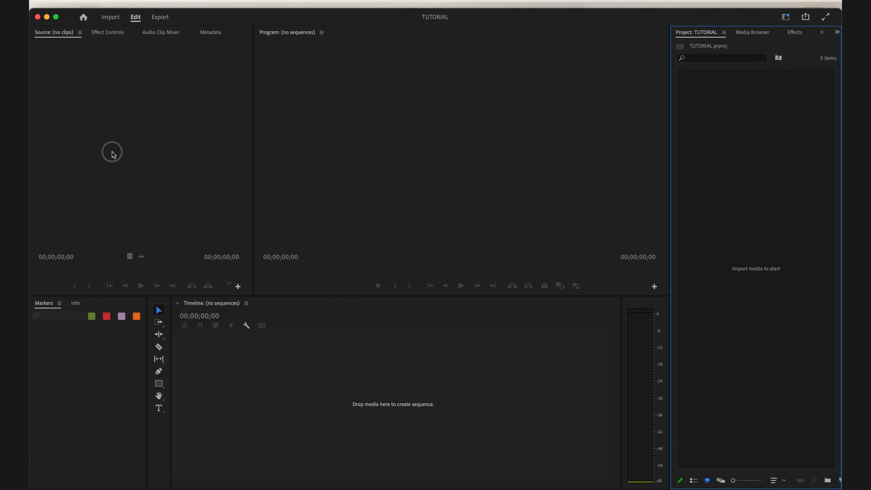
click(759, 247)
double_click(779, 195)
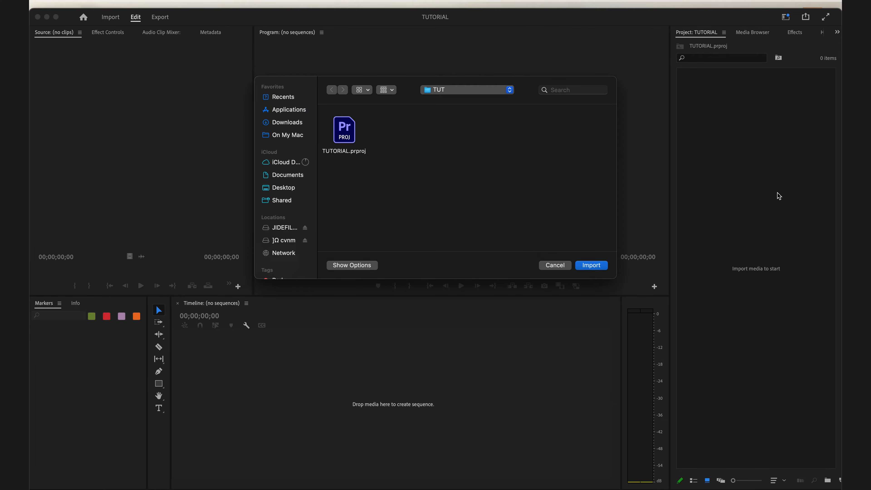
drag(613, 273, 667, 334)
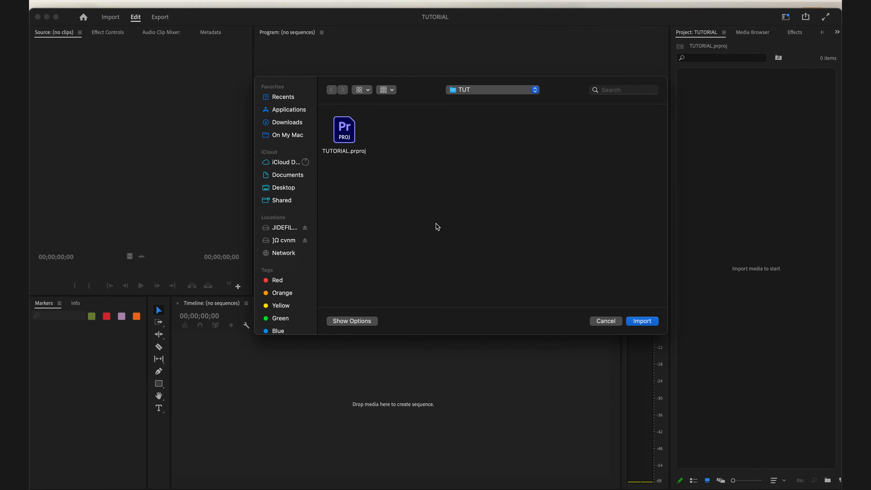
click(606, 321)
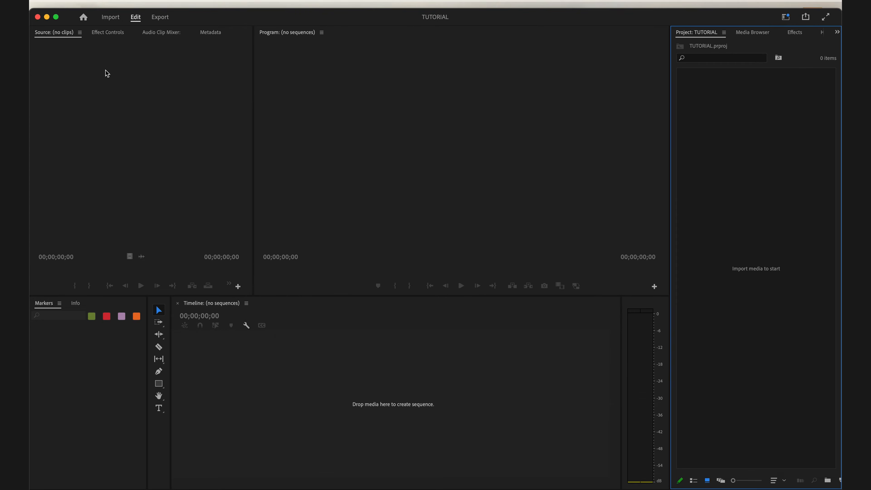
click(117, 2)
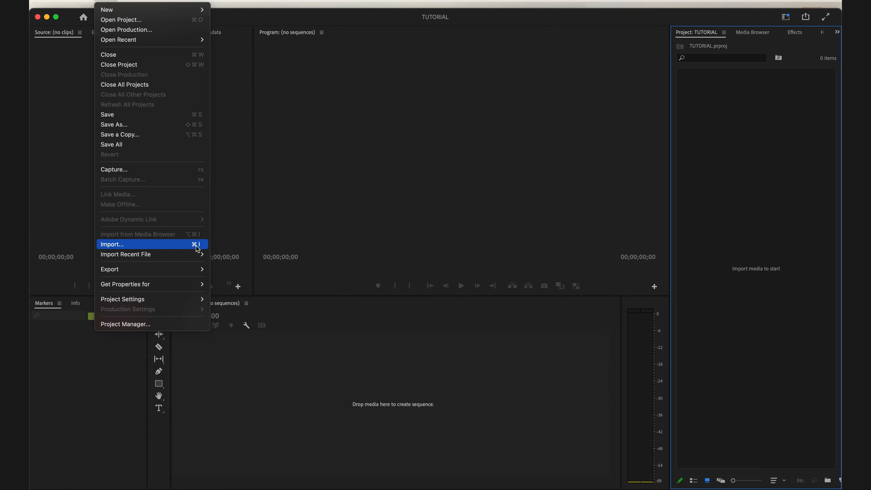
click(239, 242)
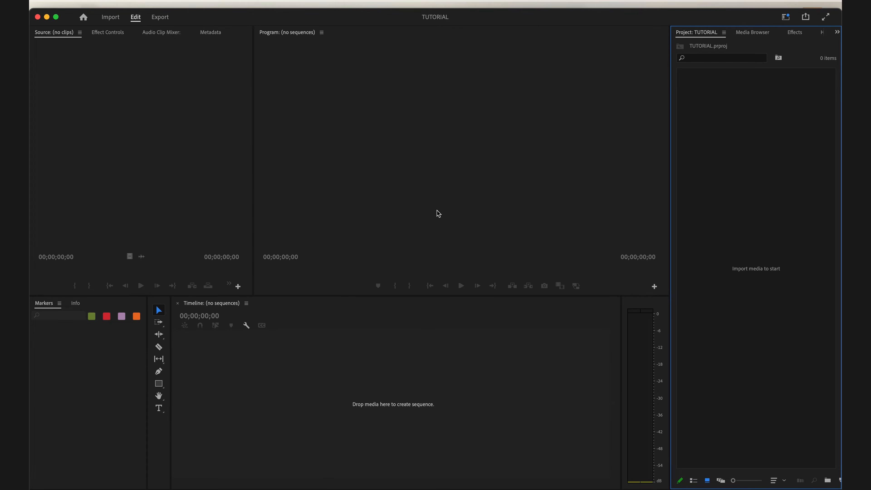
double_click(749, 253)
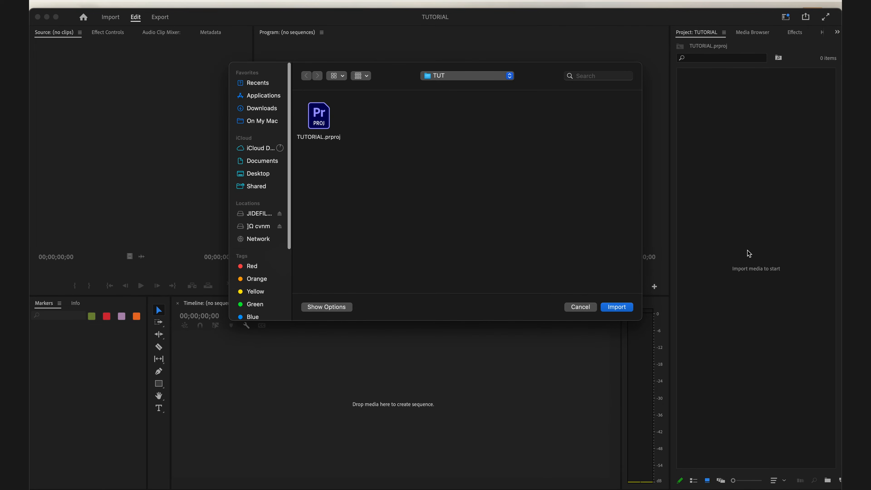
key(Escape)
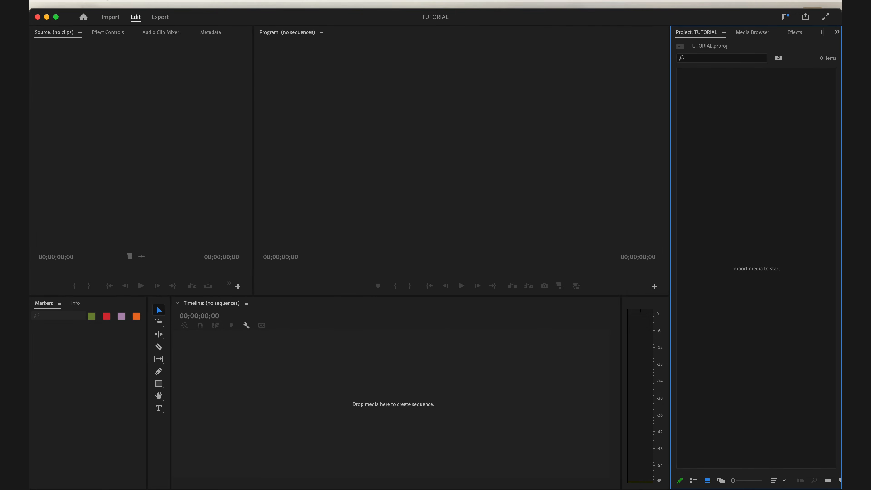
click(103, 3)
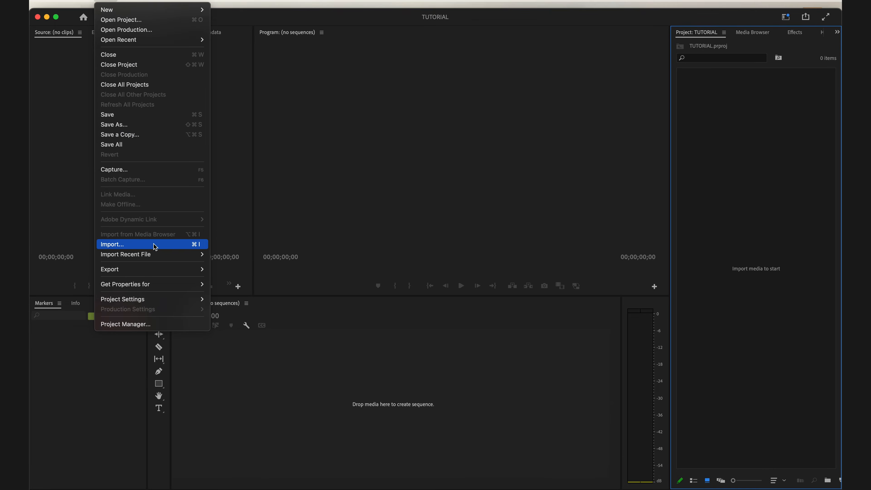
mouse_move(170, 259)
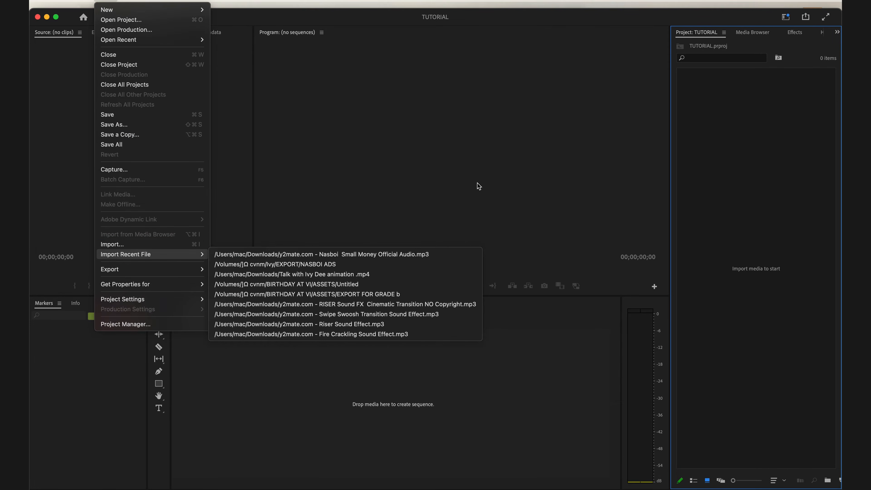
click(735, 187)
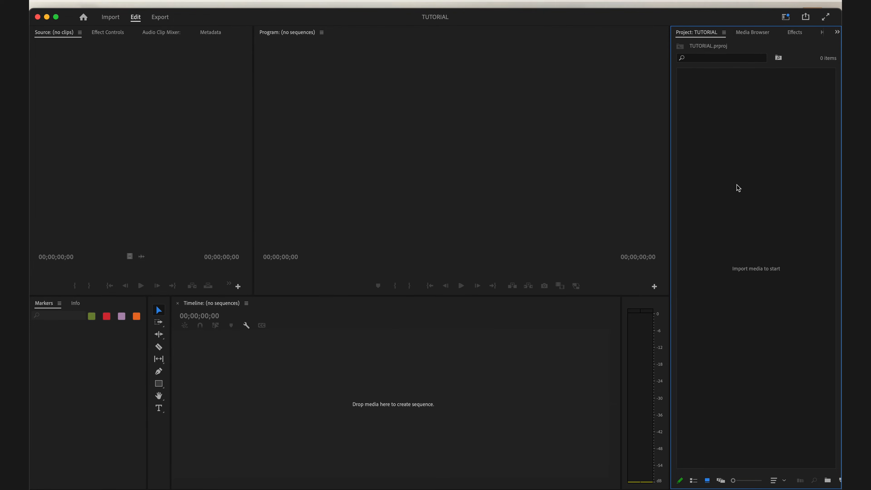
- Import the Season 1 and Season 2 footage folders from the Ivy folder into the project
double_click(735, 187)
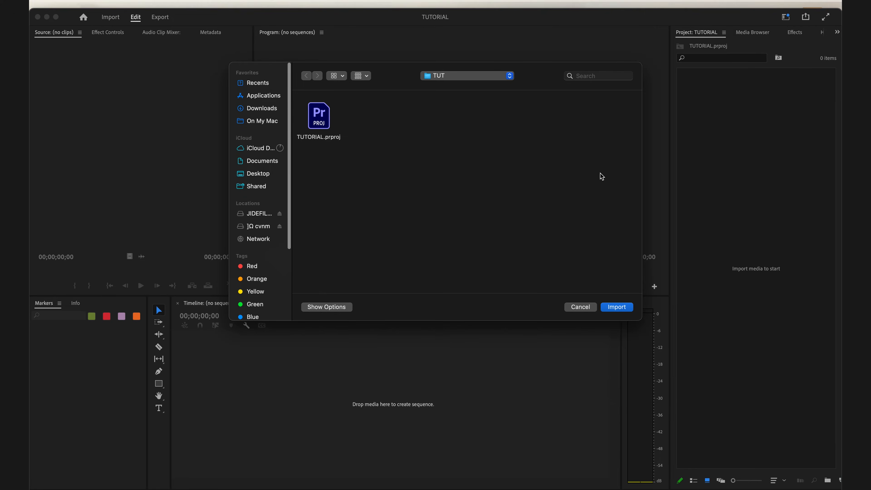
click(449, 77)
click(446, 96)
click(456, 75)
click(551, 173)
double_click(551, 116)
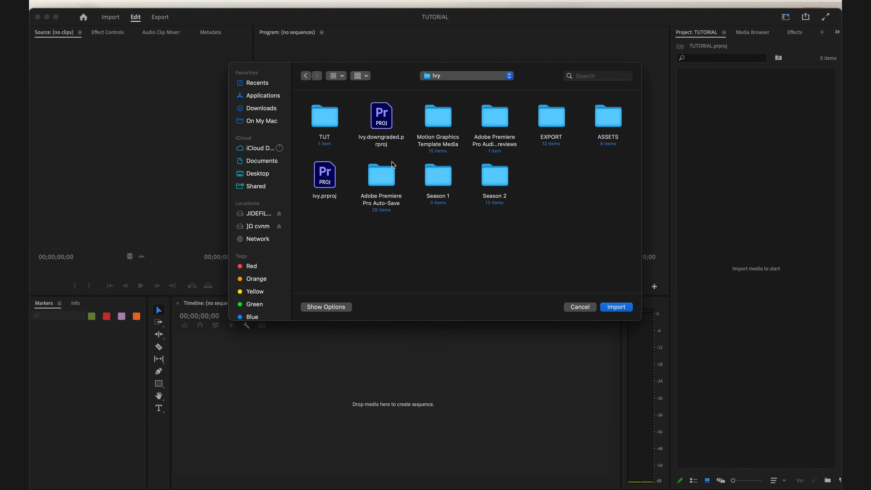
drag(512, 215, 436, 179)
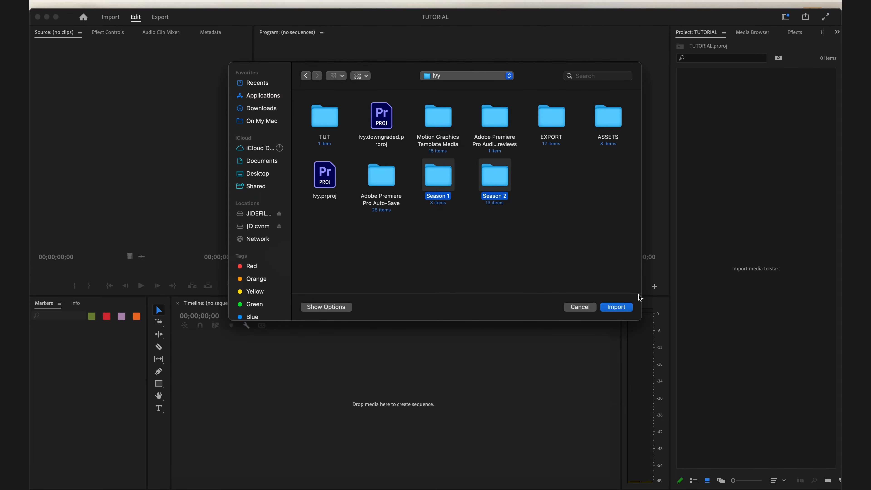
click(619, 310)
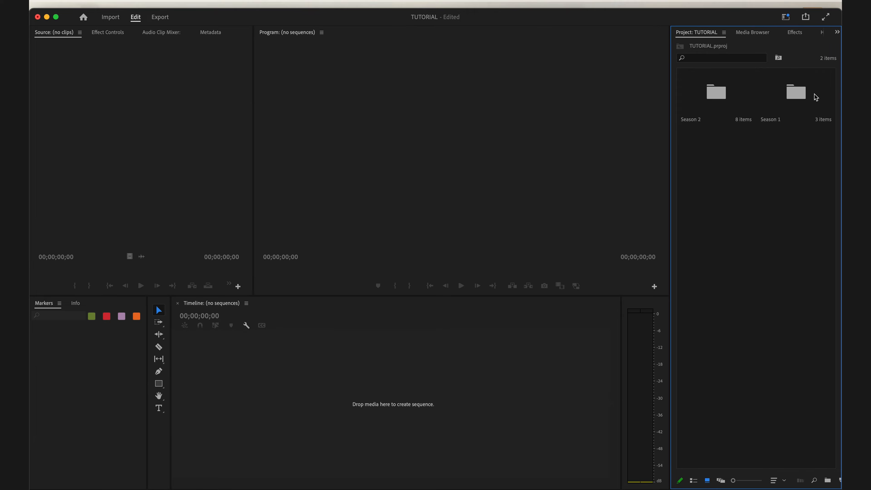
- Open the Season 1 bin to view its subfolders, close that bin and return to the main project bin
double_click(814, 97)
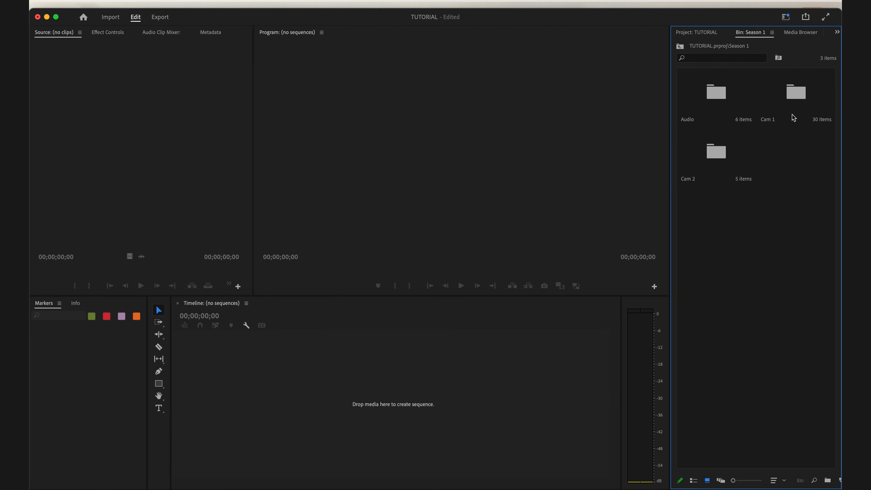
click(774, 33)
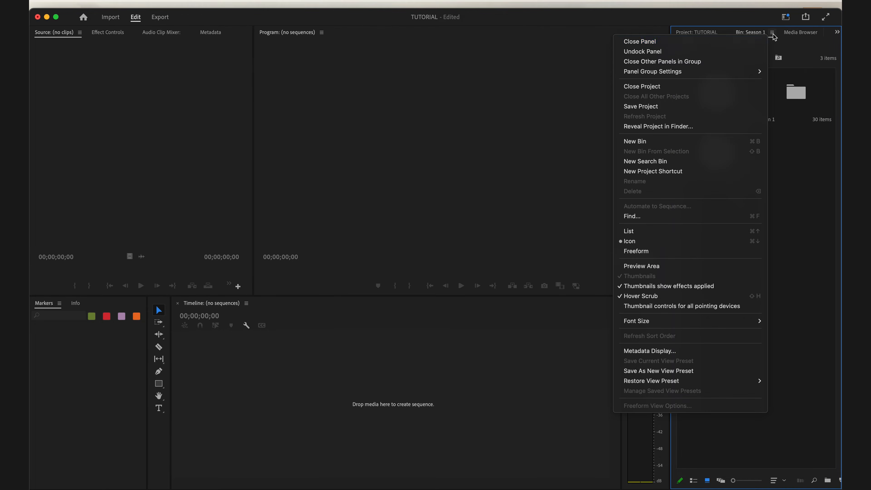
click(760, 41)
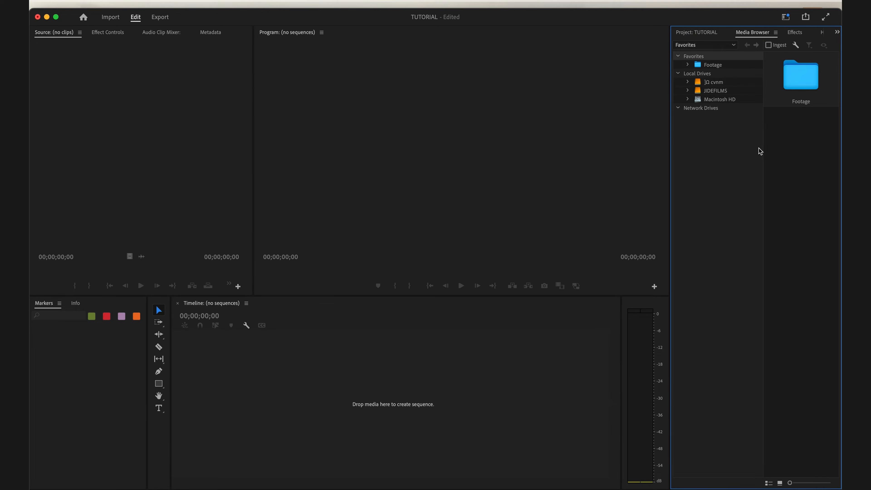
click(708, 32)
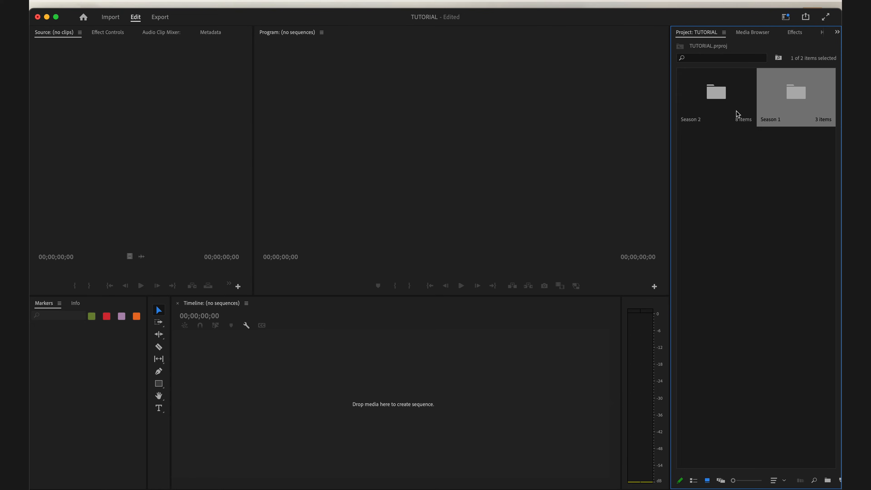
- Open the Cam 1 bin inside Season 2 and widen its panel to fit three columns of clips
double_click(718, 98)
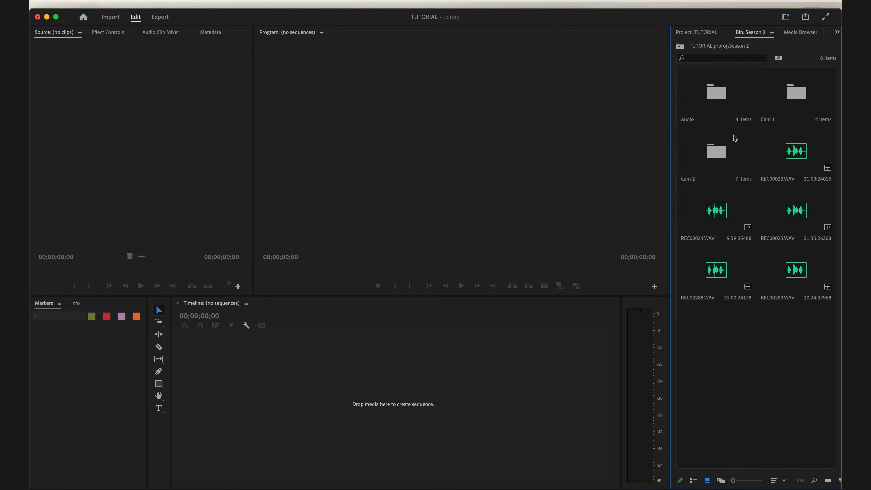
double_click(788, 105)
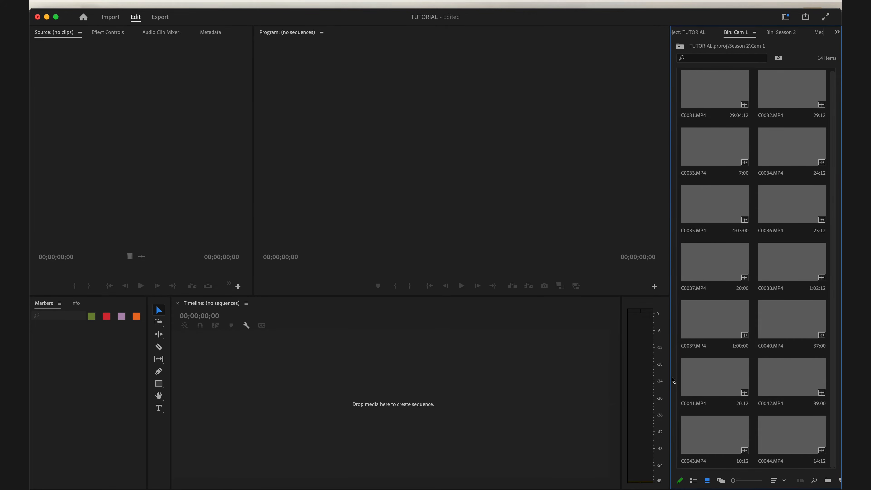
drag(671, 377, 643, 369)
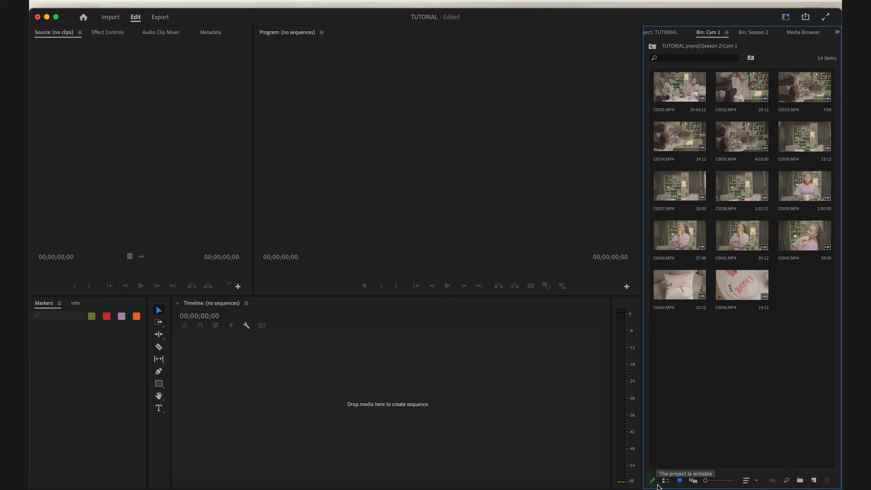
- View the Cam 1 clips in list view and freeform view, and return to icon view
click(666, 481)
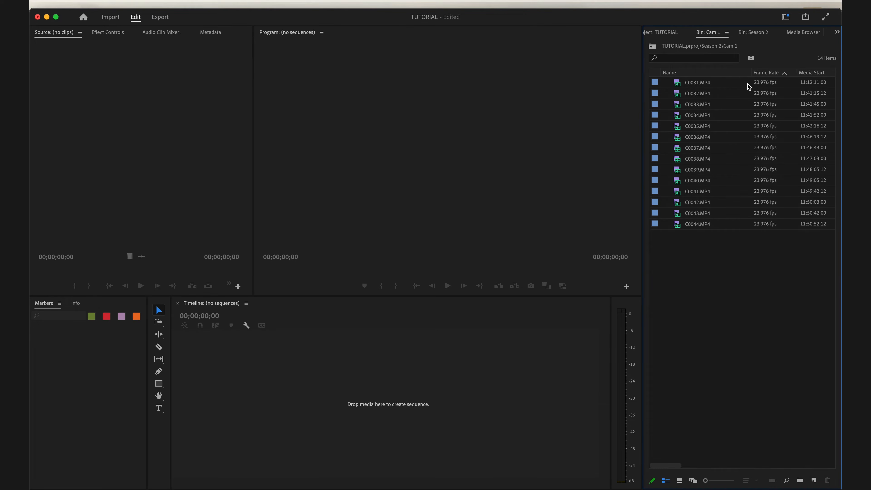
click(773, 73)
click(679, 481)
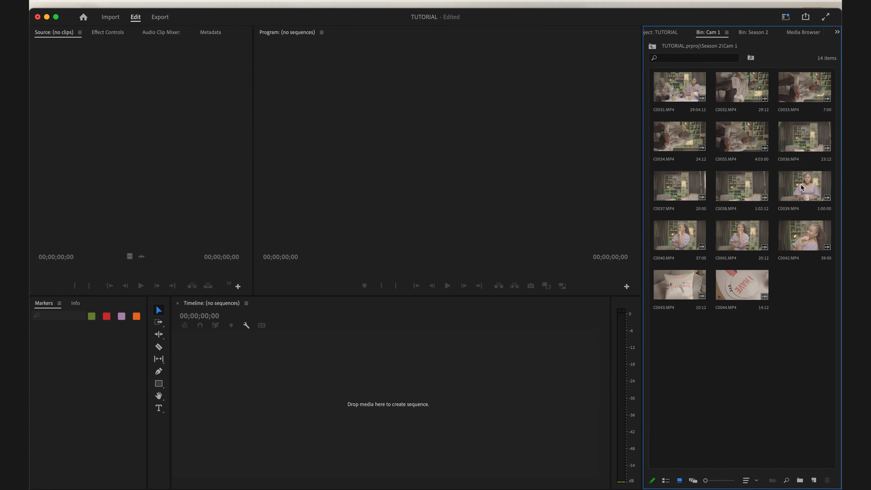
click(693, 481)
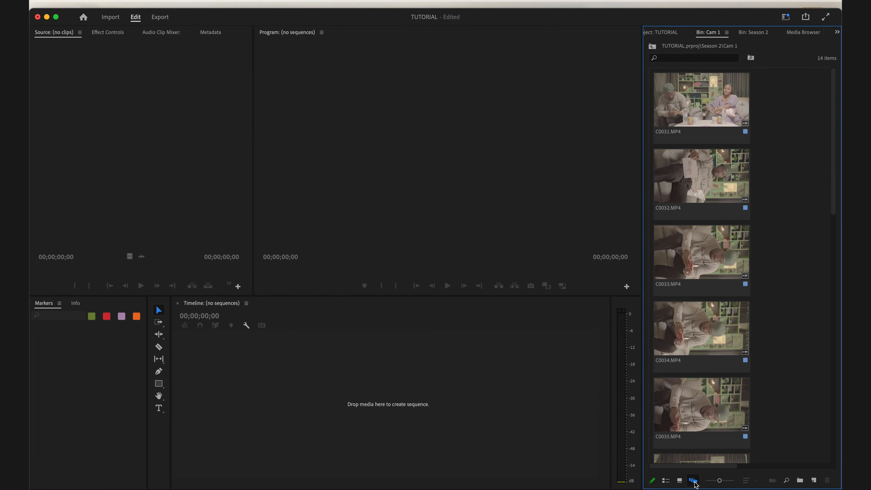
scroll(735, 331, down, 10)
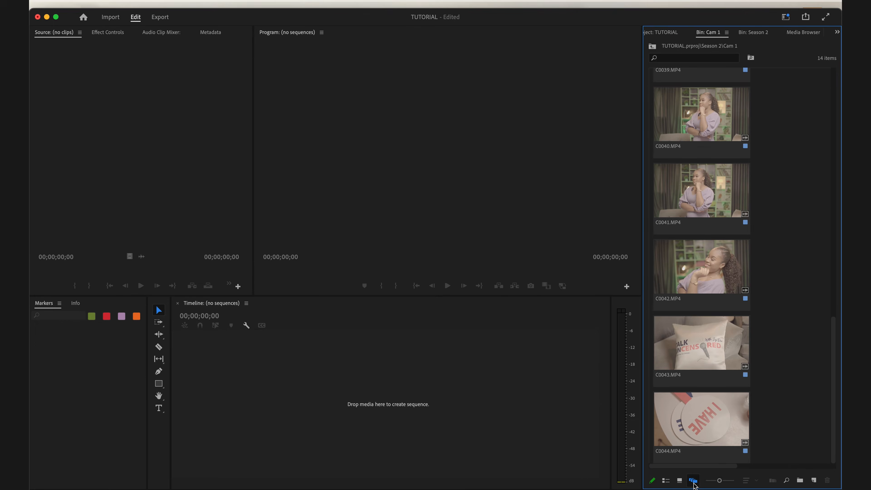
click(682, 481)
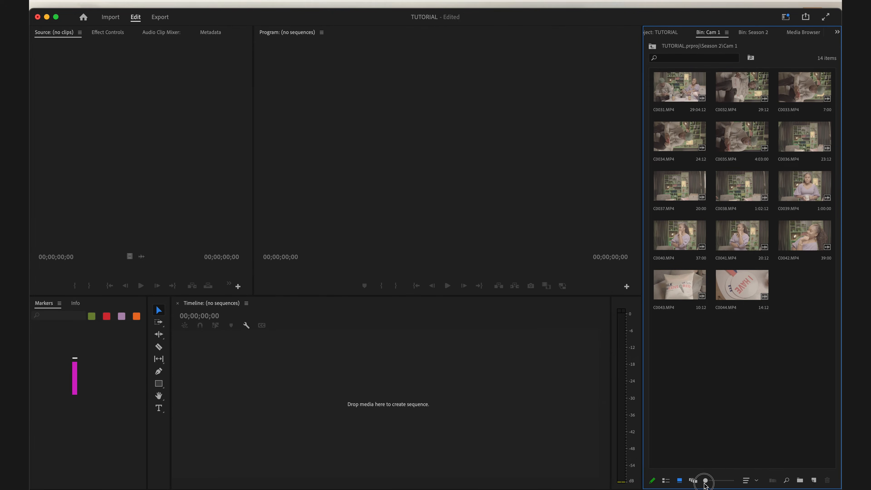
- Enlarge the Cam 1 clip thumbnails to two columns and sort the clips by name
mouse_move(705, 481)
mouse_down()
mouse_move(722, 482)
mouse_move(708, 484)
mouse_up()
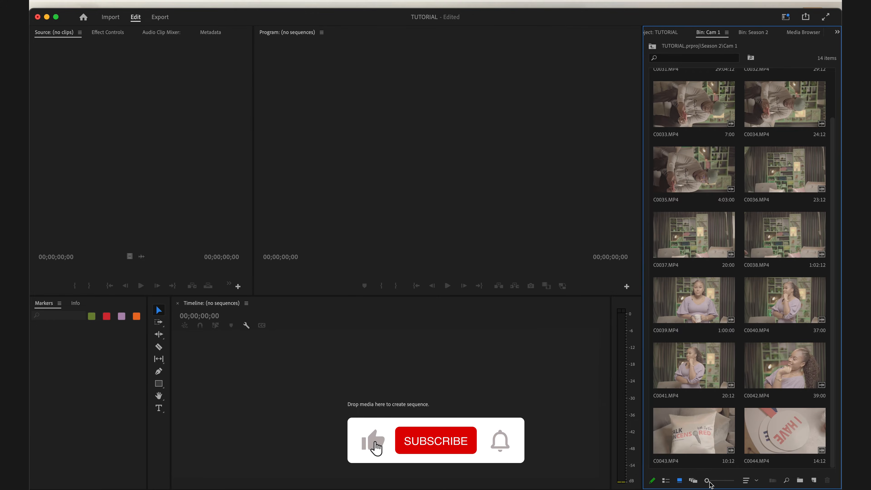
click(746, 481)
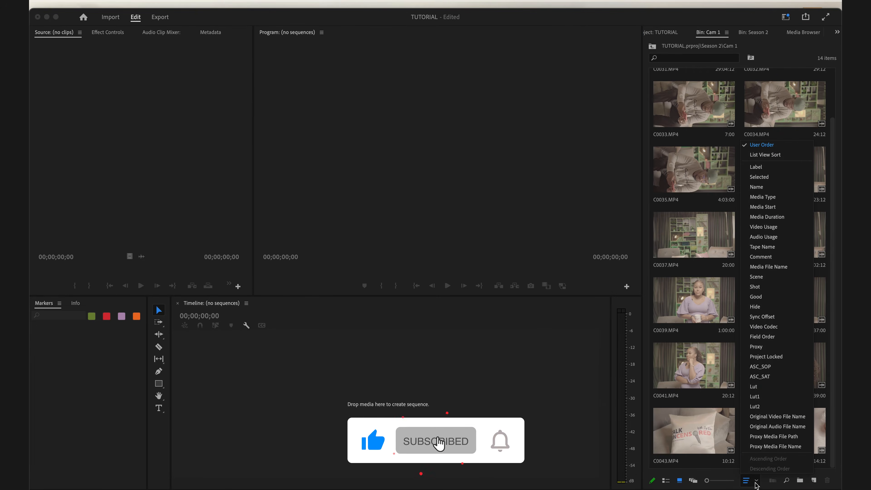
click(767, 188)
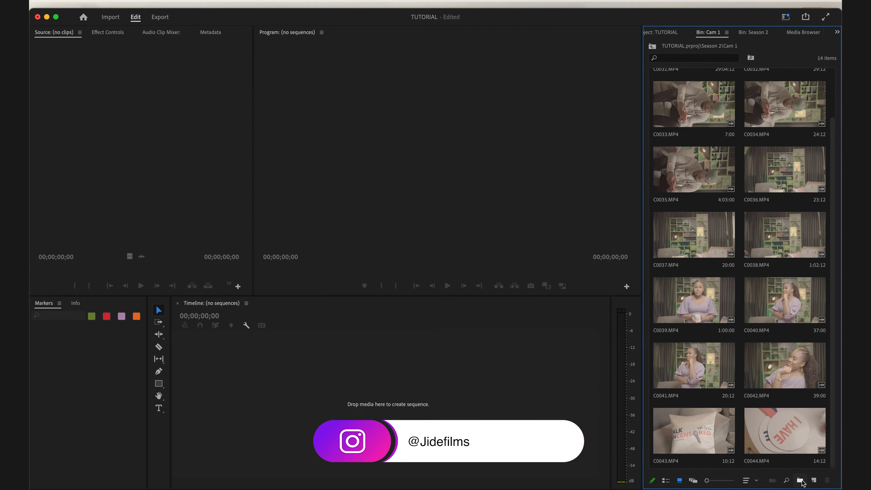
click(816, 481)
click(815, 482)
click(816, 482)
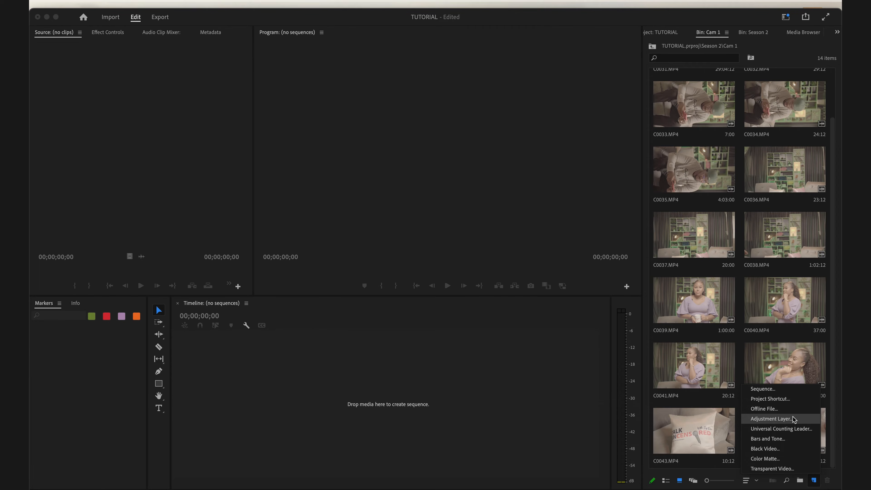
click(818, 482)
click(162, 308)
click(179, 146)
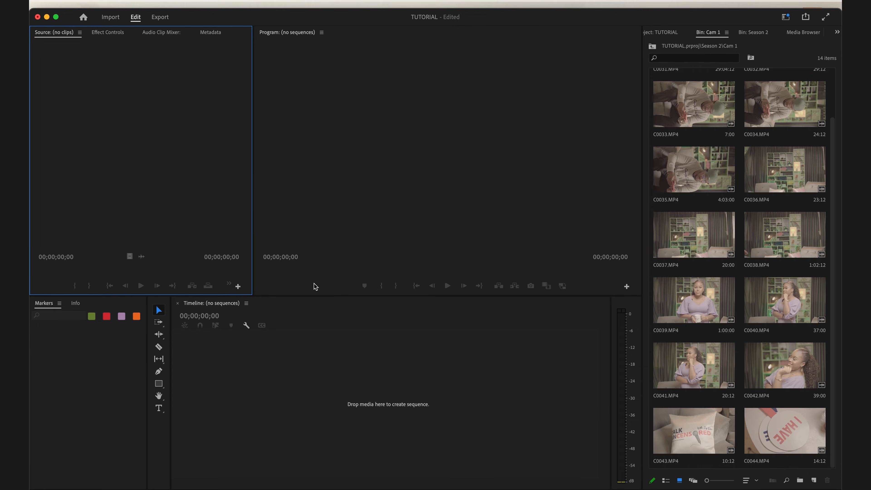
- Load clip C0039.MP4 in the Source Monitor, replace it with C0035.MP4 and scrub that clip to about 11:44:53:18
click(696, 306)
drag(696, 307, 115, 154)
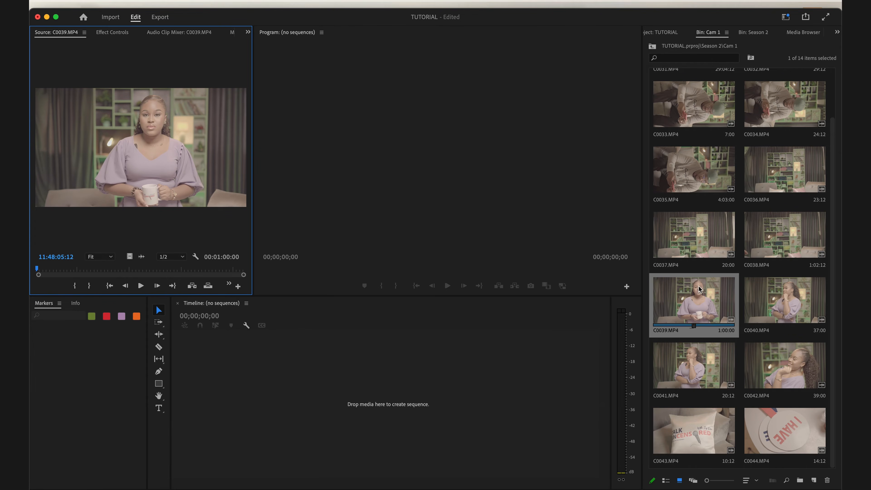
double_click(687, 162)
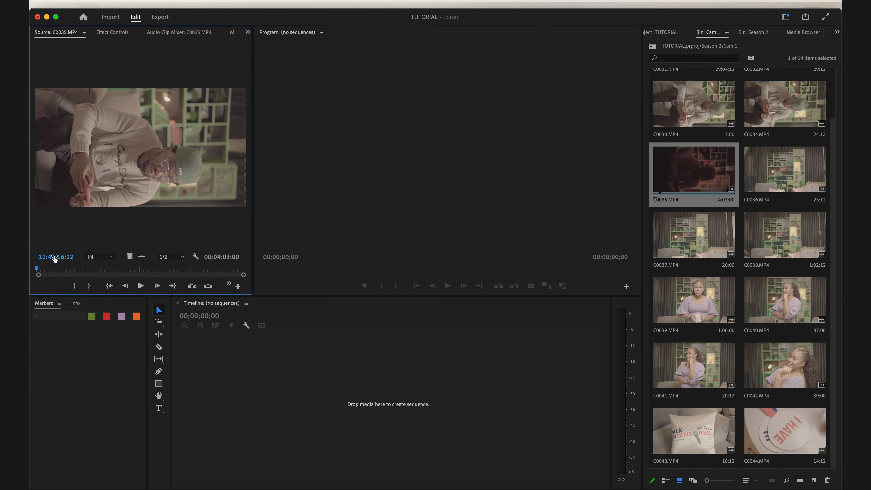
drag(38, 269, 171, 280)
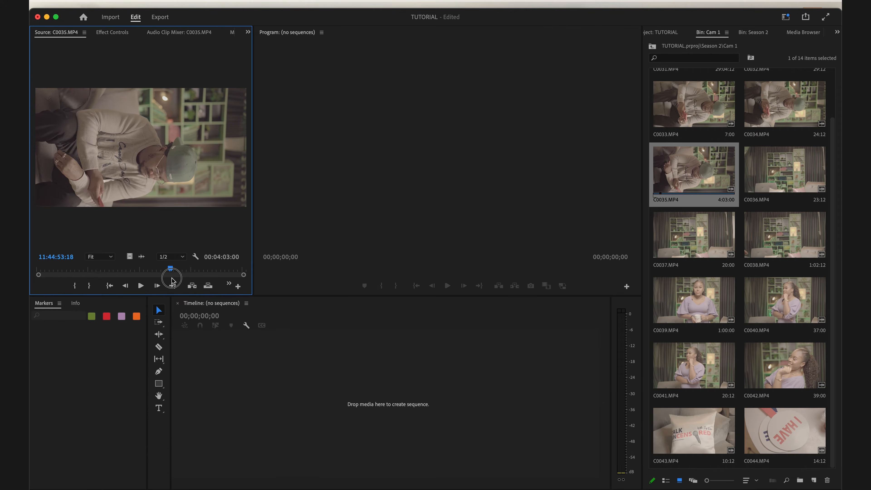
- Preview clip C0040.MP4 to about 11:49:30:16 in the Source Monitor, and load C0038.MP4 with the clip Info panel displayed
double_click(783, 307)
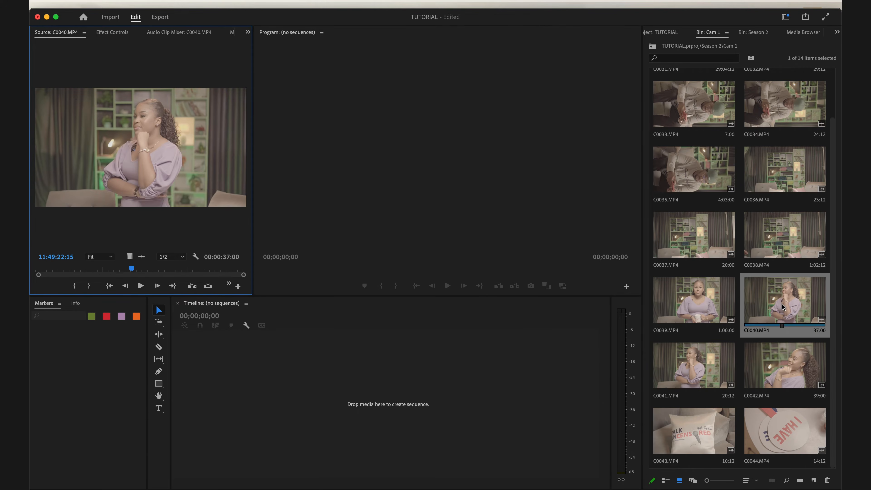
click(82, 267)
drag(82, 267, 177, 274)
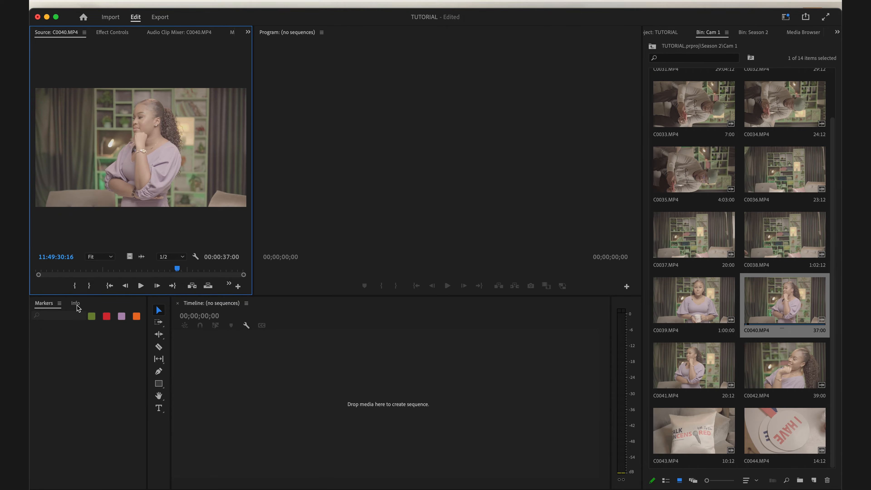
click(77, 306)
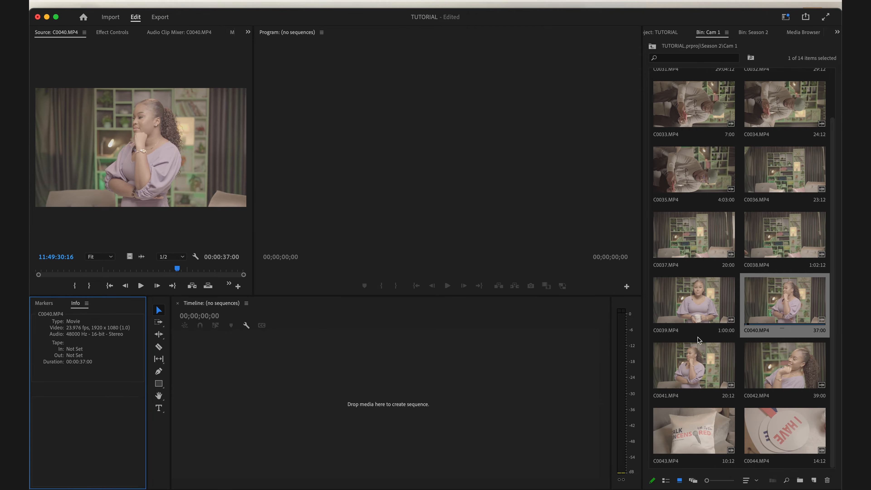
double_click(788, 241)
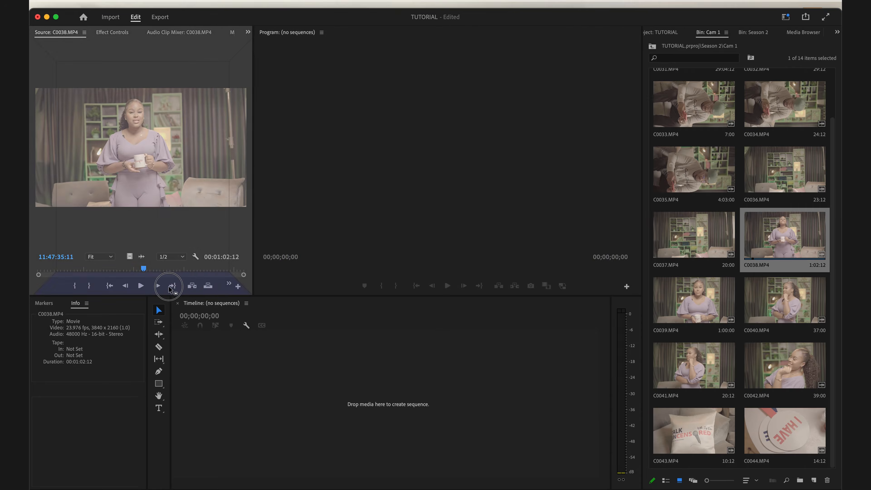
- Dock the Cam 1 bin beside the Markers and Info panels in list view, load C0042.MP4, and dock the Season 2 bin there too
drag(168, 286, 108, 304)
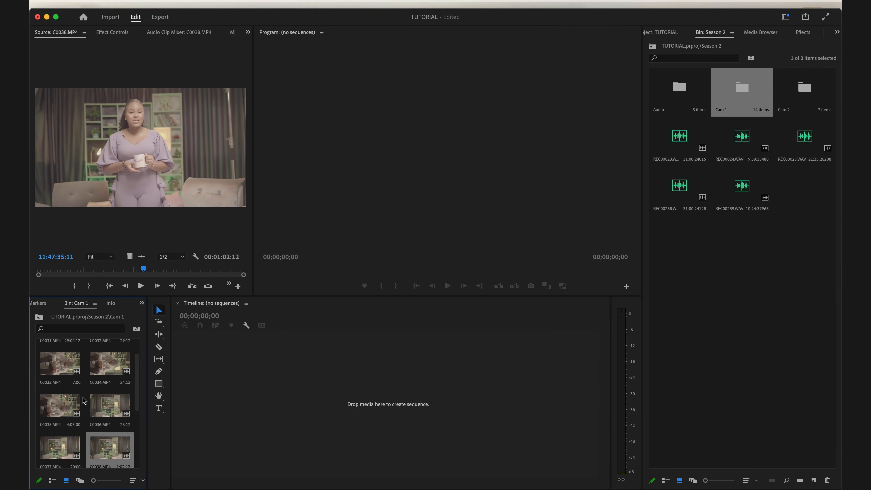
click(52, 480)
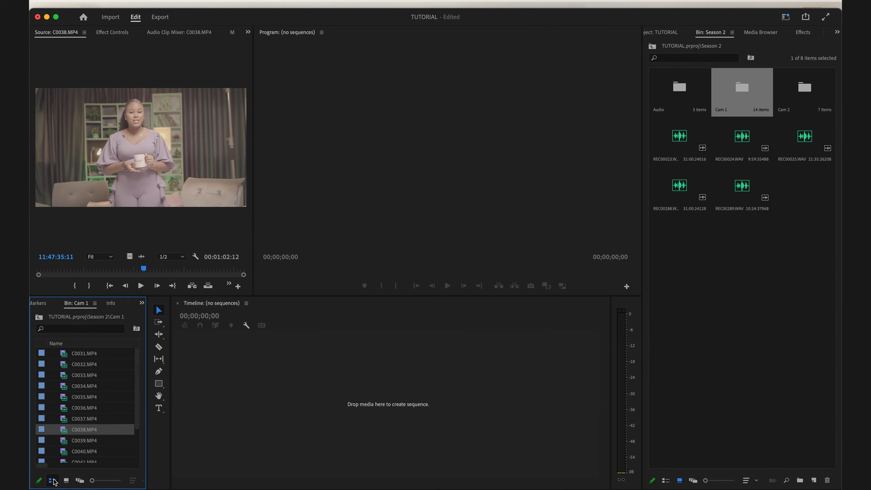
scroll(95, 363, down, 2)
click(78, 410)
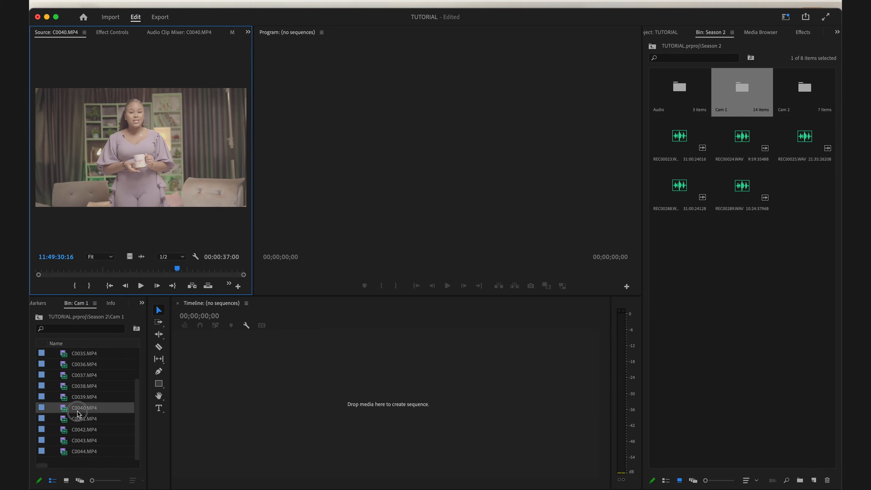
click(79, 429)
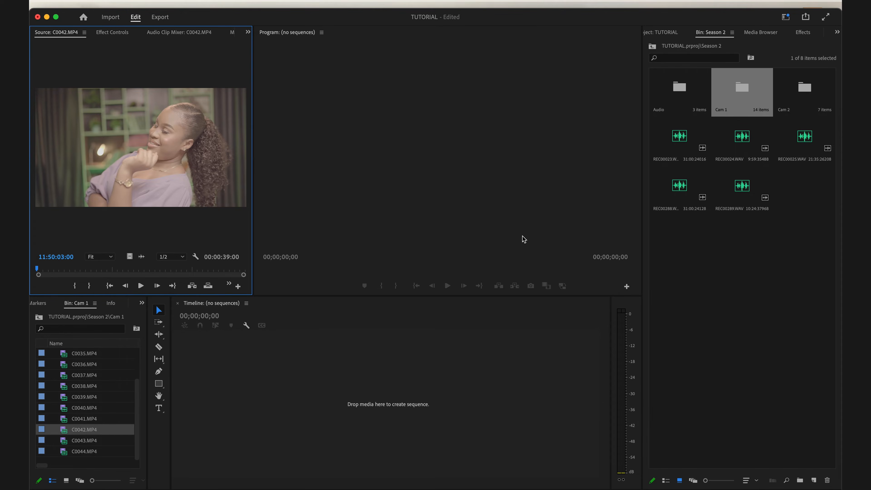
drag(720, 33, 76, 305)
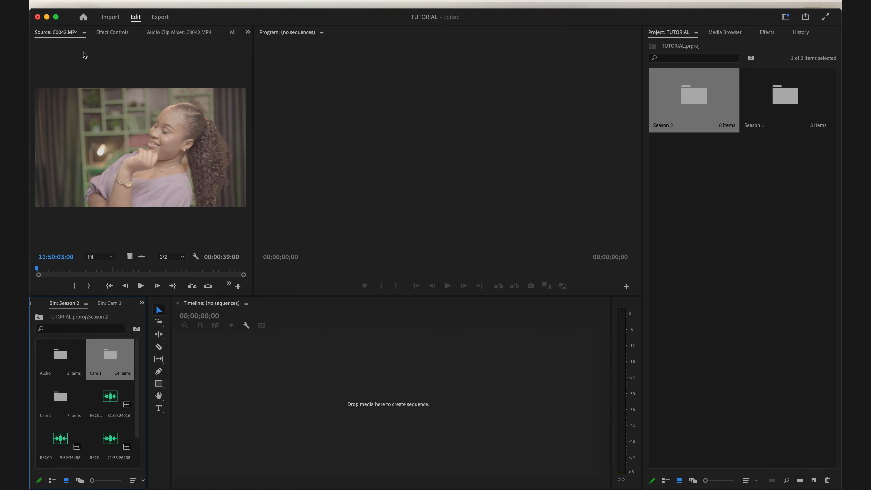
- Move the Season 2 and Cam 1 bins back into the panel group with the TUTORIAL project
click(64, 36)
mouse_move(64, 36)
mouse_down()
mouse_move(103, 102)
mouse_move(117, 179)
mouse_move(284, 319)
mouse_move(284, 306)
mouse_move(67, 314)
mouse_move(85, 74)
mouse_move(64, 34)
mouse_up()
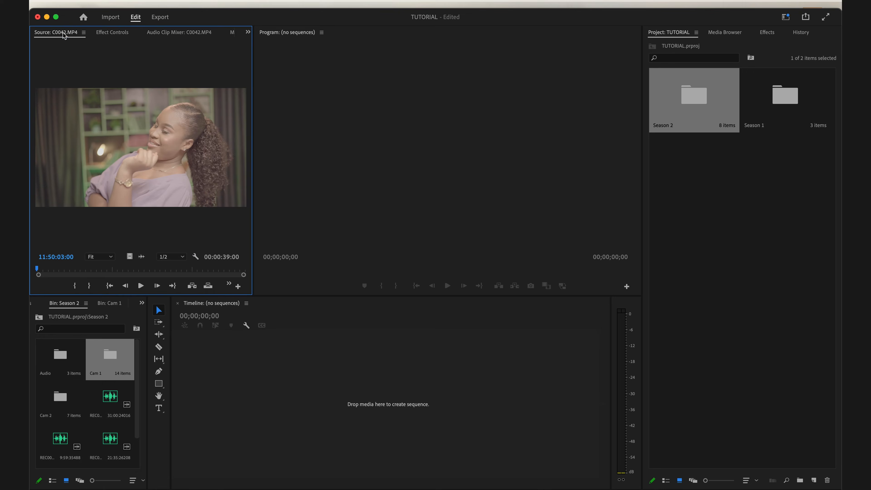
drag(660, 201, 722, 34)
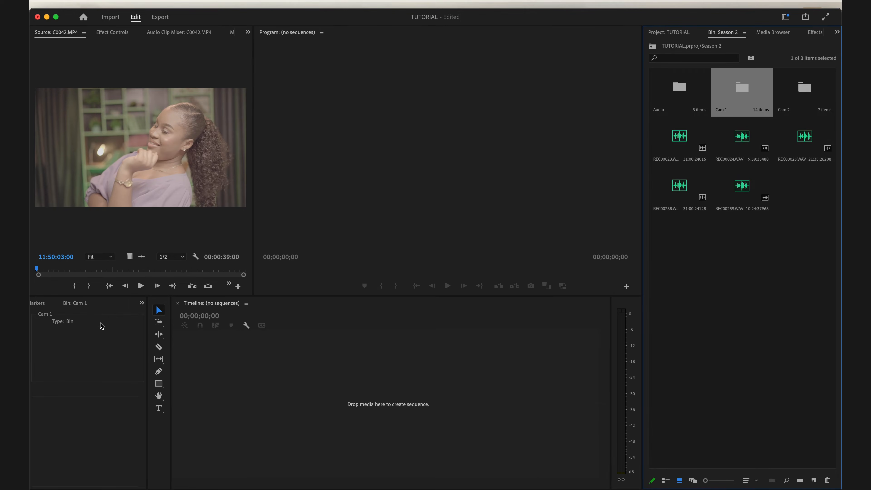
click(75, 305)
drag(73, 308, 722, 36)
- Show the Effects panel and place it ahead of the Cam 1 and Season 2 bins in its panel group
click(837, 33)
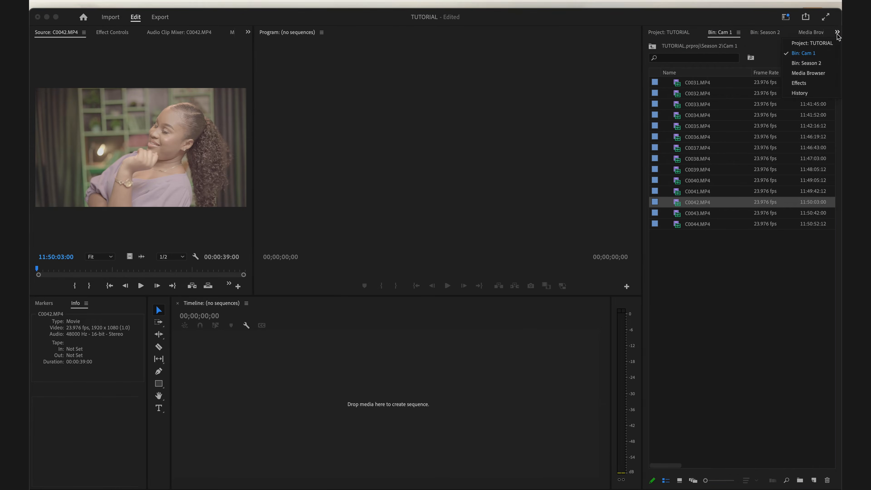
click(803, 86)
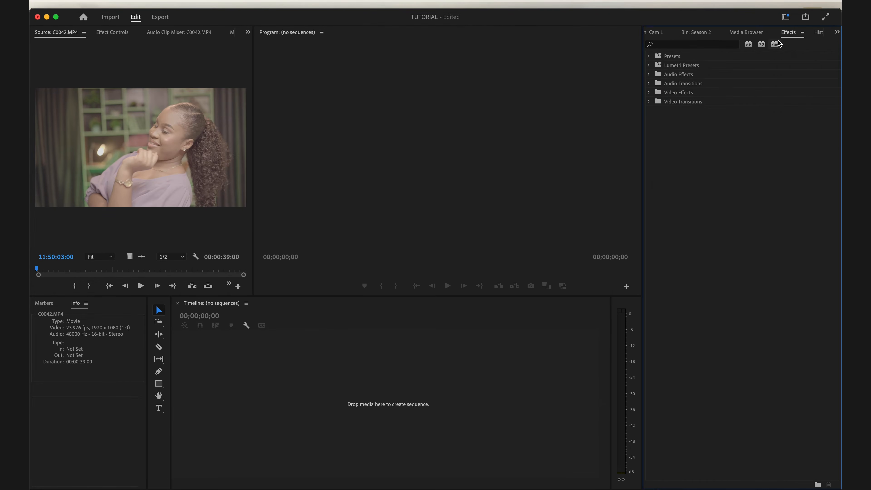
drag(791, 33, 672, 37)
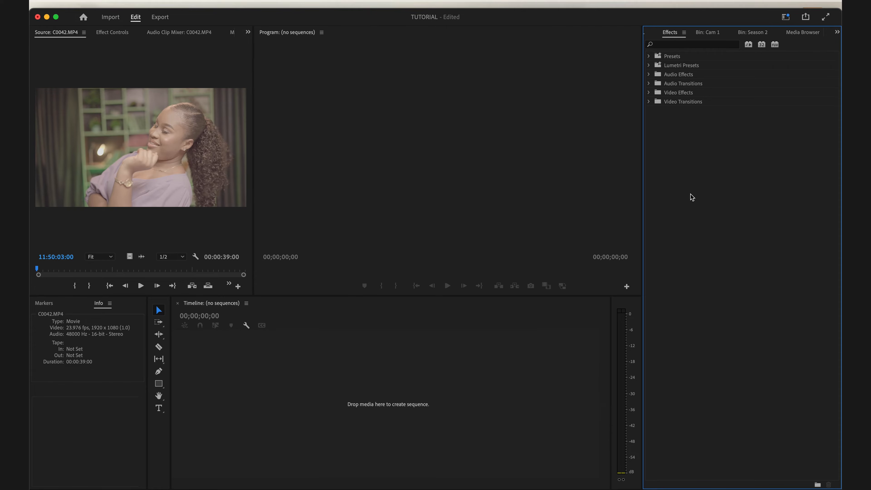
- Return to the Cam 1 bin and display its clips in icon view
click(756, 33)
click(724, 35)
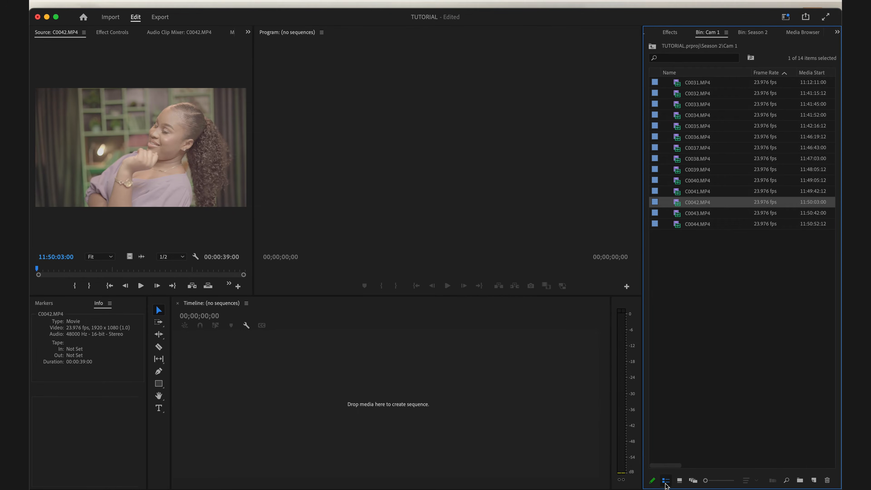
click(679, 481)
scroll(692, 295, down, 3)
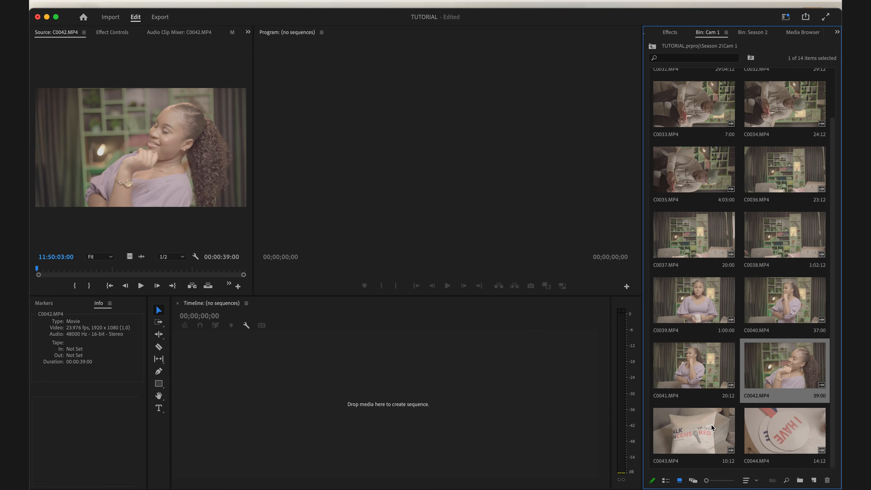
- Play C0039.MP4 from near its start to about 11:48:22:19 in the Source Monitor and compare its clip info with C0040.MP4
double_click(695, 291)
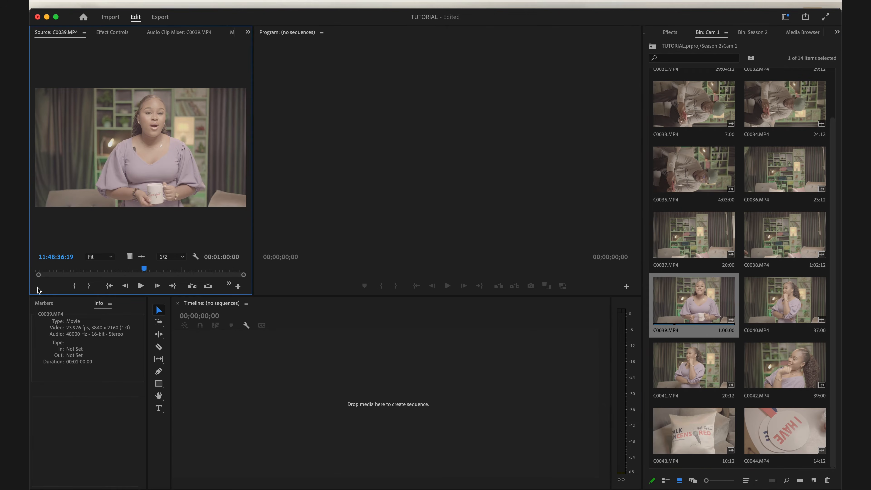
click(52, 270)
key(space)
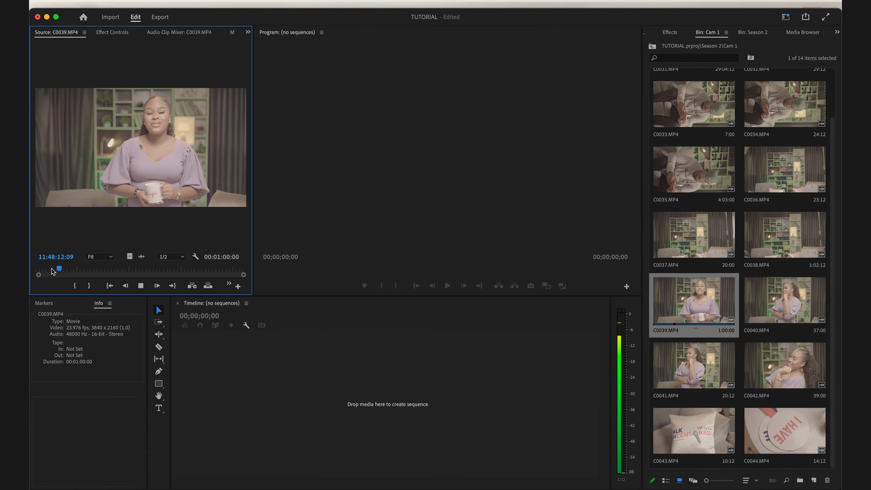
key(space)
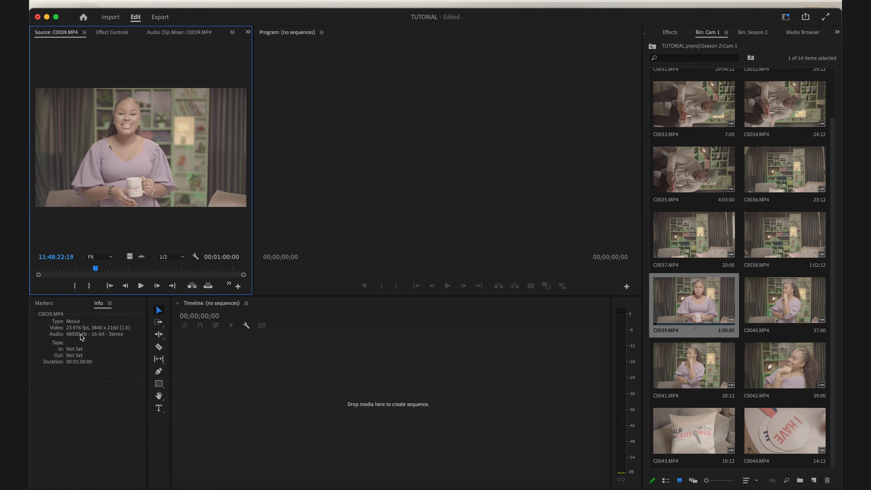
click(788, 317)
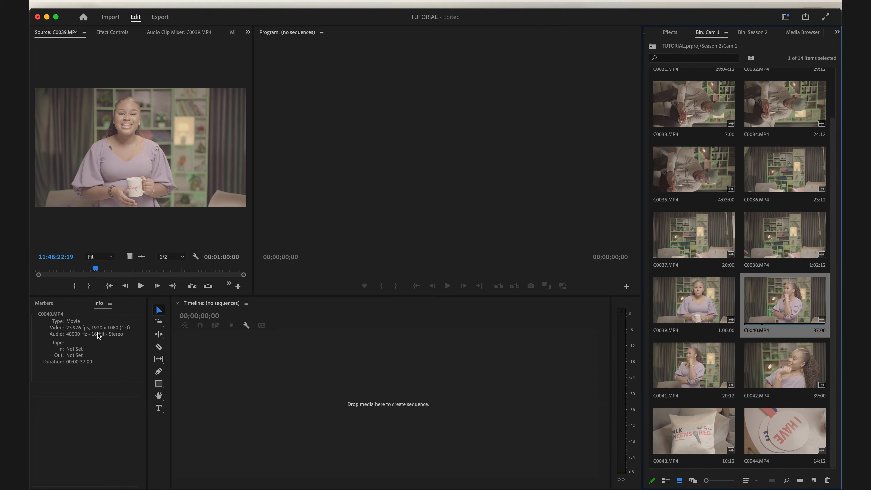
click(698, 301)
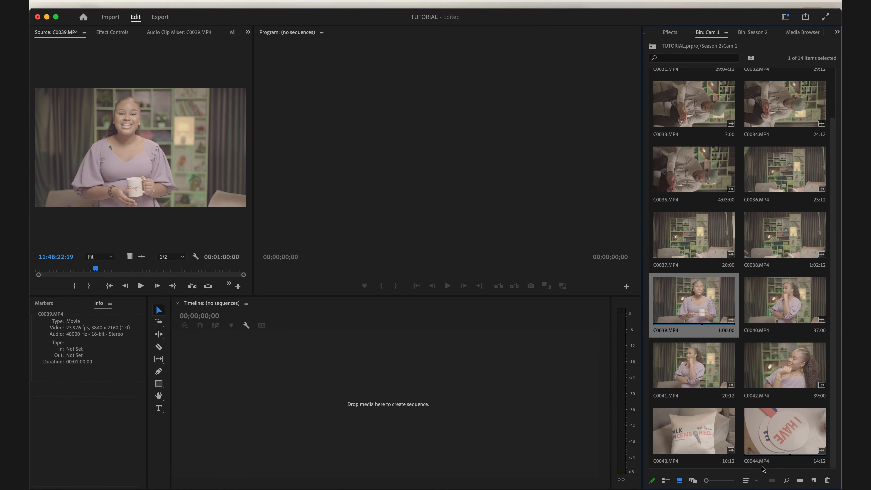
- Switch to the Safari browser, search Google for "SEQUENCE MEANING" and read the dictionary definition
click(814, 480)
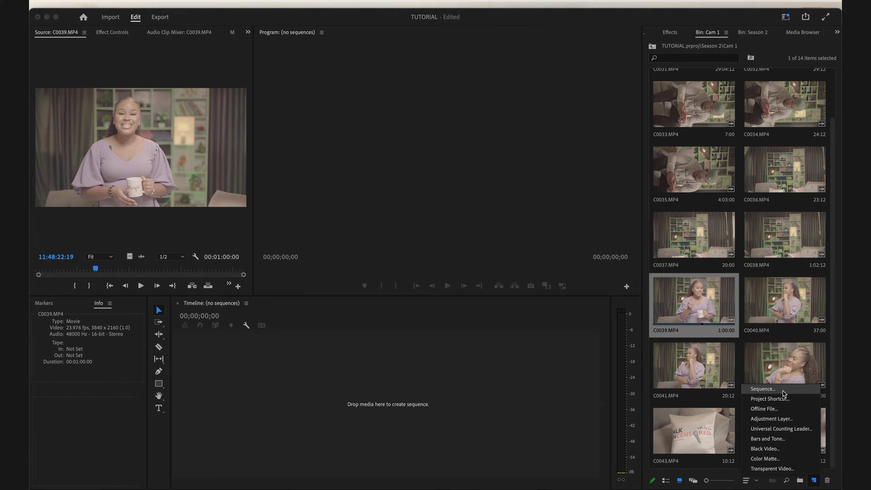
click(87, 478)
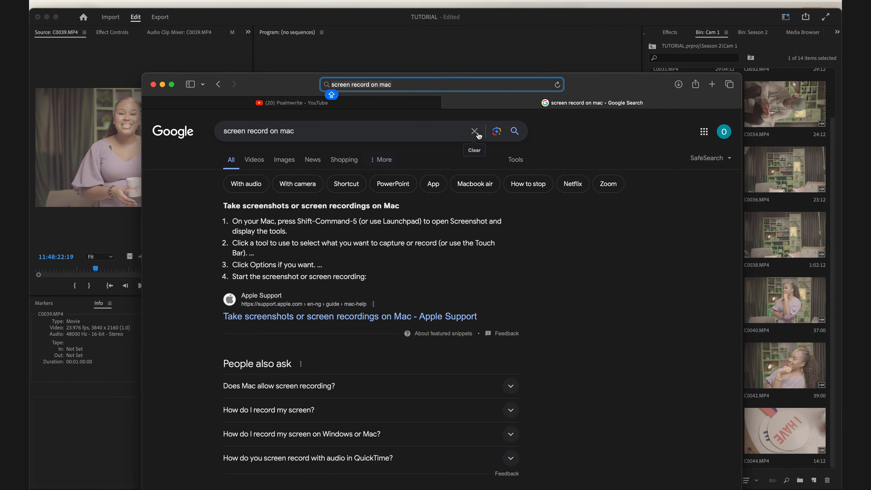
click(475, 132)
text(SE)
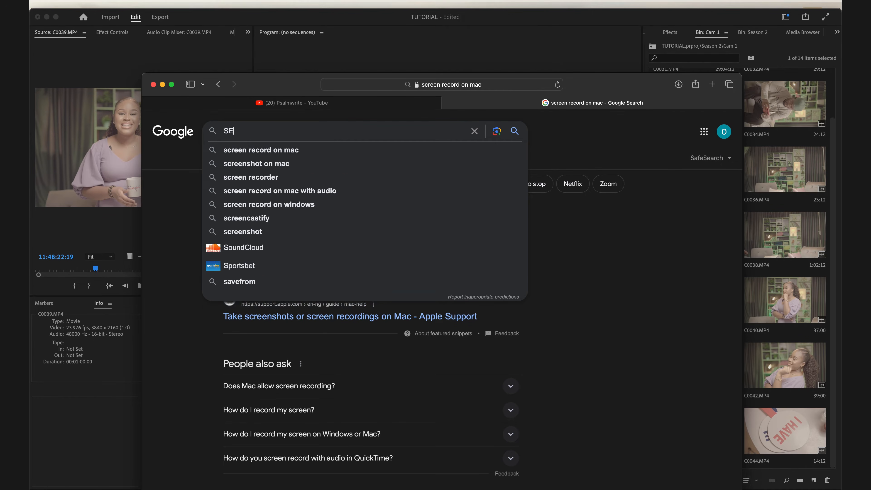
text(QUENCE MEAN)
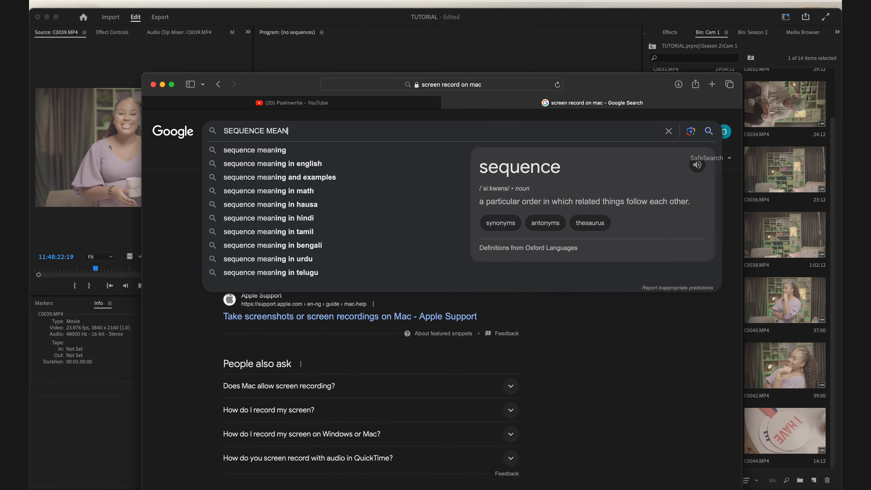
text(ING)
key(Return)
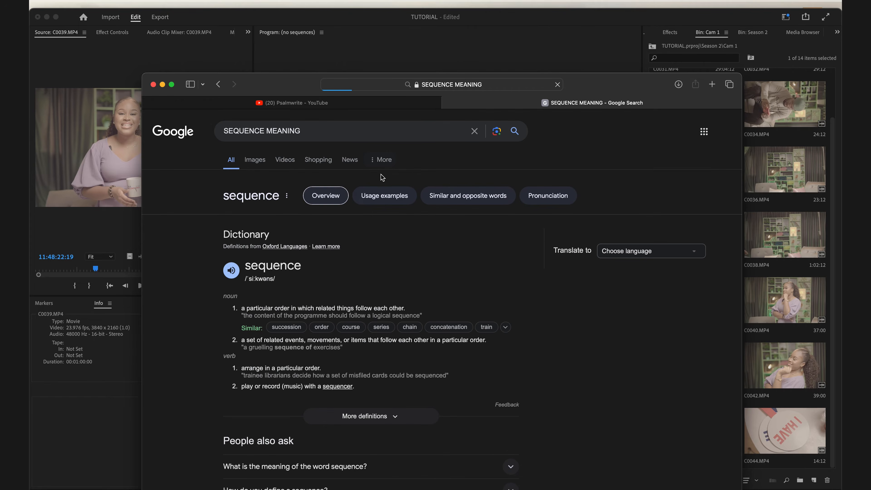
scroll(261, 348, down, 1)
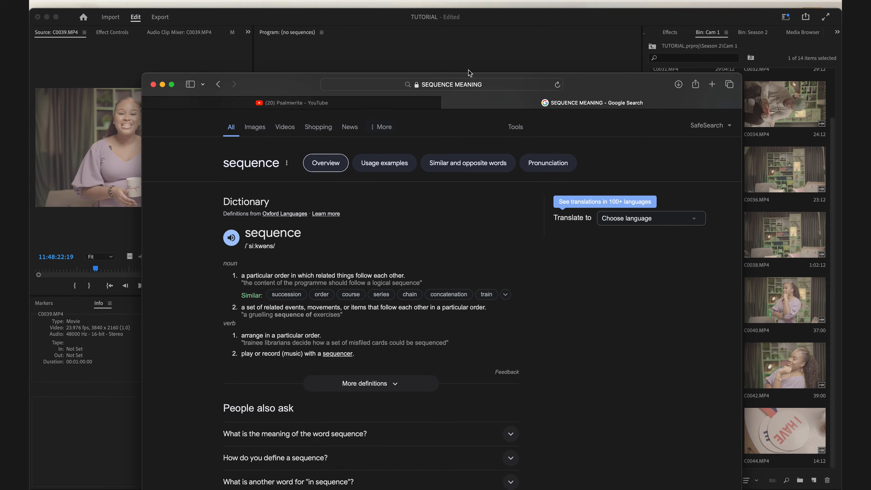
- Switch back to Premiere Pro and view the new-item options and New Sequence dialog, closing them without creating a sequence
click(475, 55)
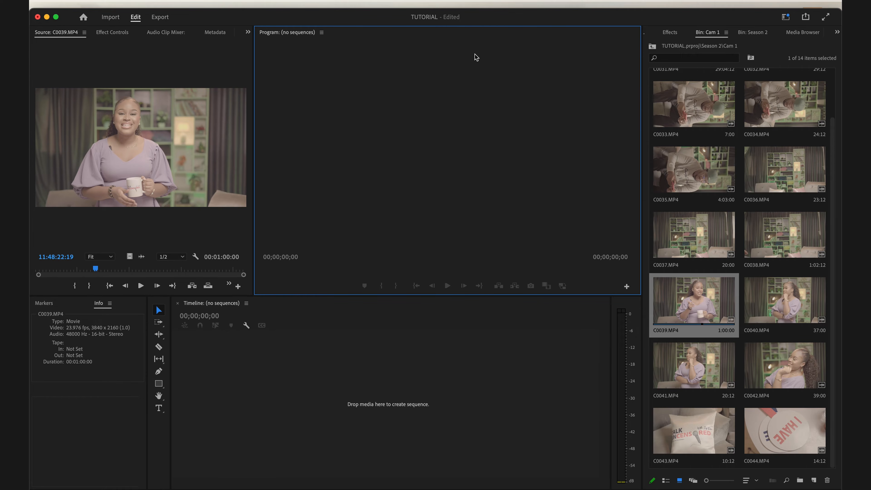
click(814, 480)
click(398, 384)
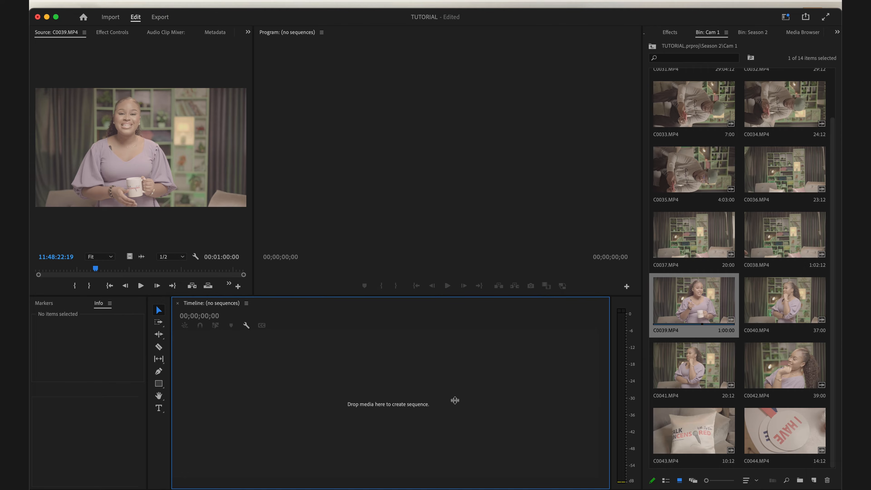
click(107, 3)
mouse_move(116, 10)
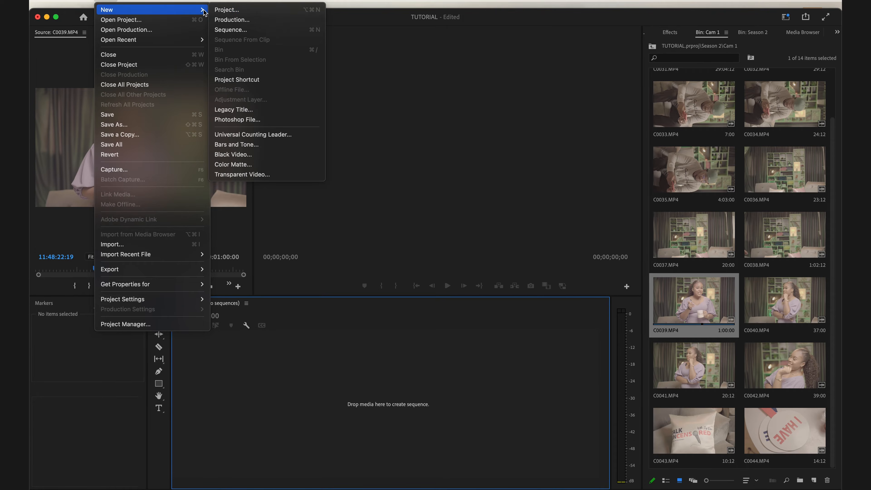
click(240, 32)
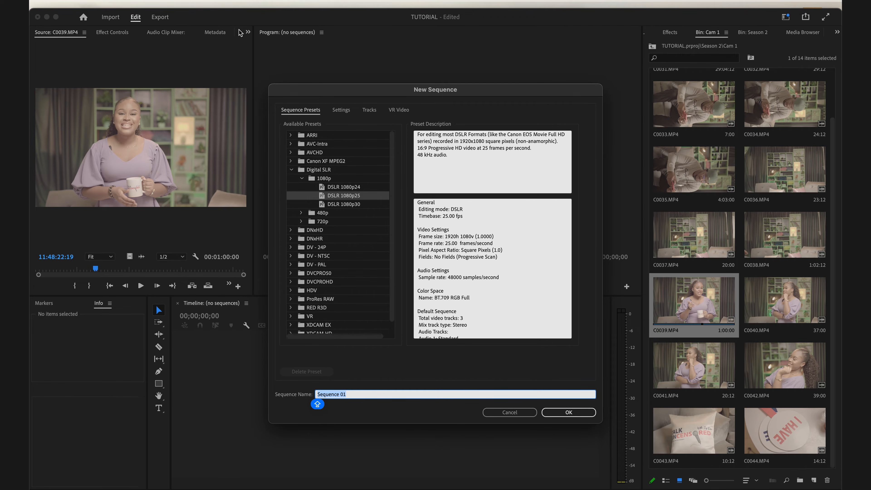
key(Escape)
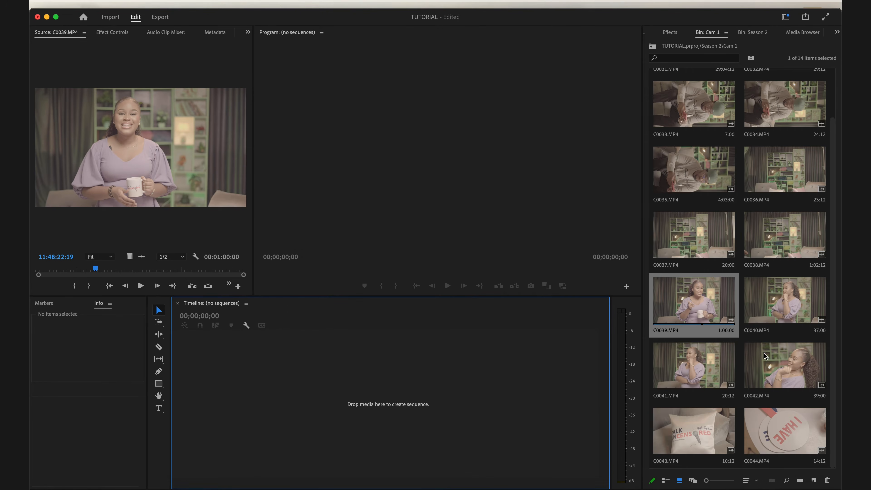
click(815, 480)
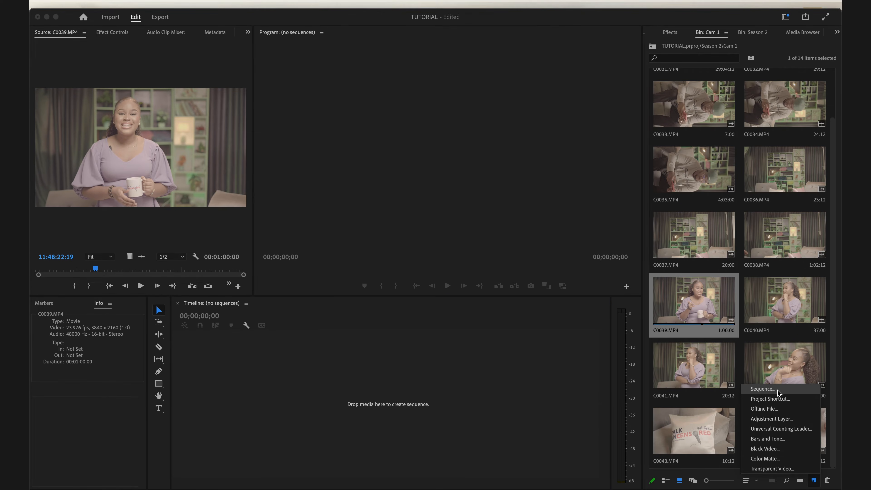
click(763, 389)
key(Escape)
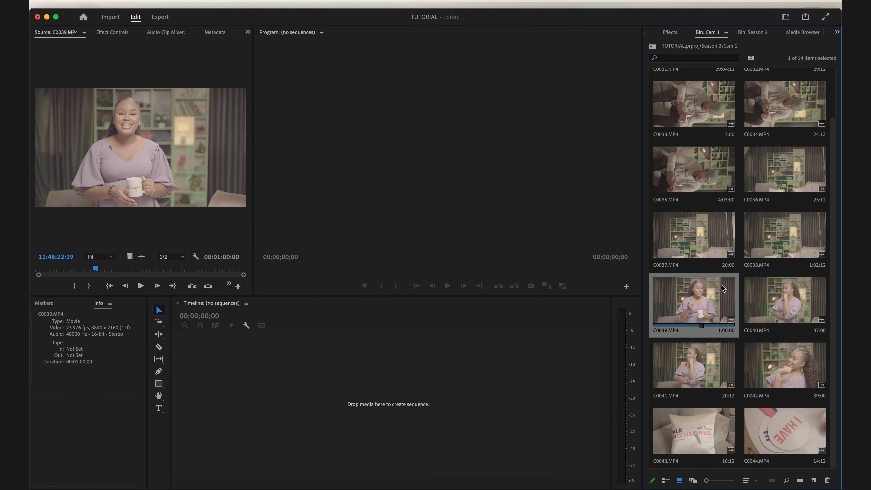
- Create a sequence from clip C0039.MP4 in the Cam 1 bin, view its info and scrub to about 00:00:40:16
right_click(683, 315)
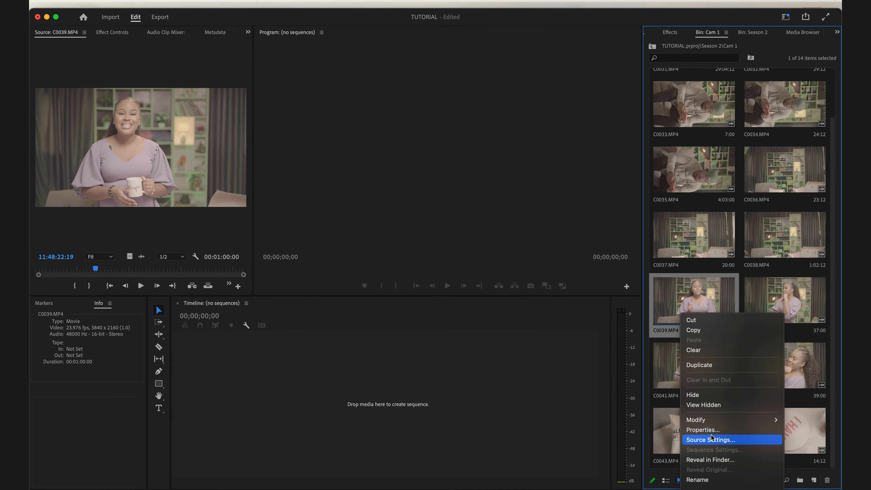
scroll(712, 436, down, 10)
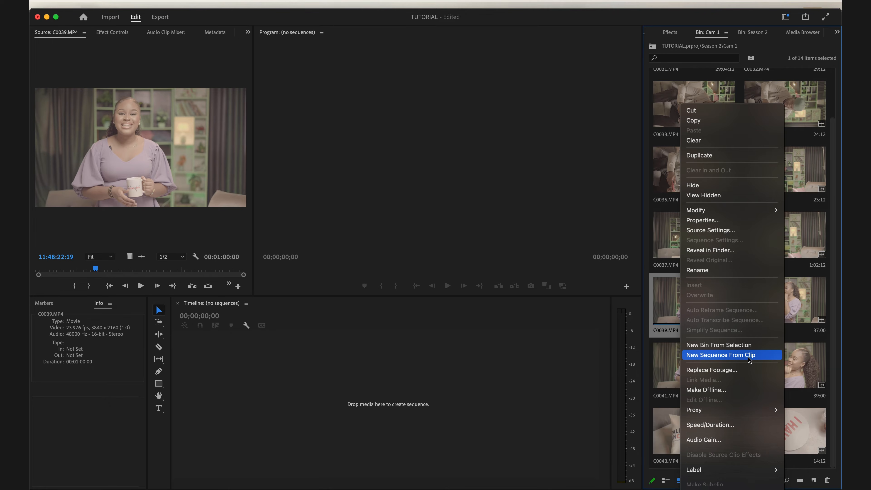
click(749, 357)
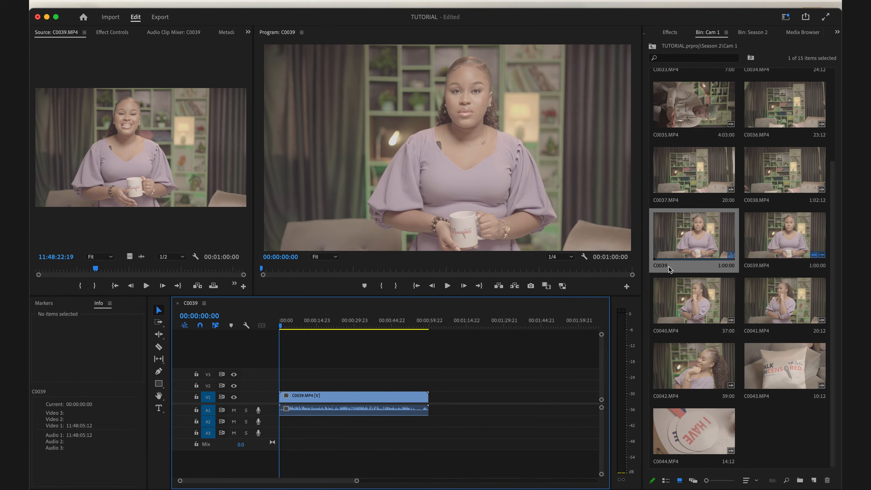
click(669, 245)
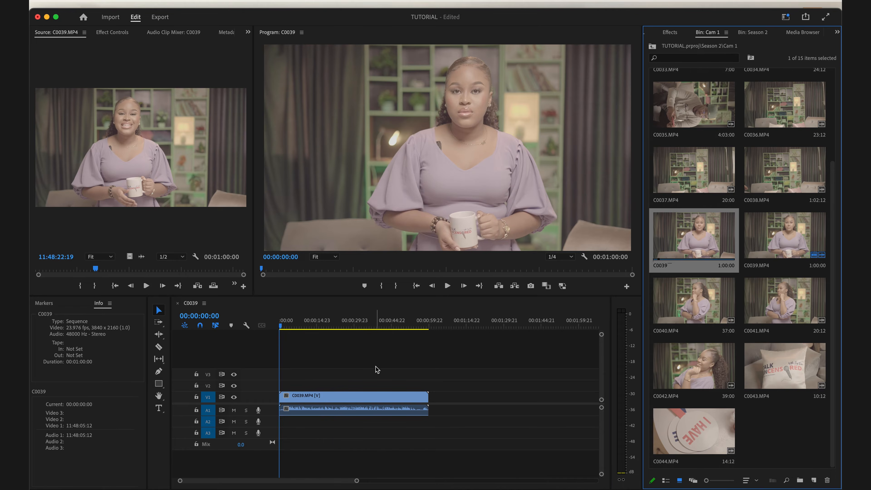
drag(330, 325, 382, 331)
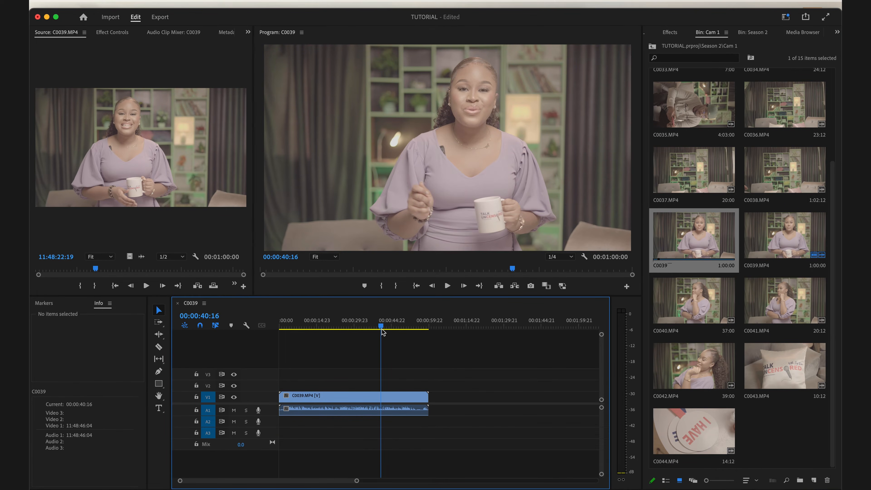
- Undo the creation of the C0039 sequence and reselect the clip C0039.MP4 in the Cam 1 bin
key(super+z)
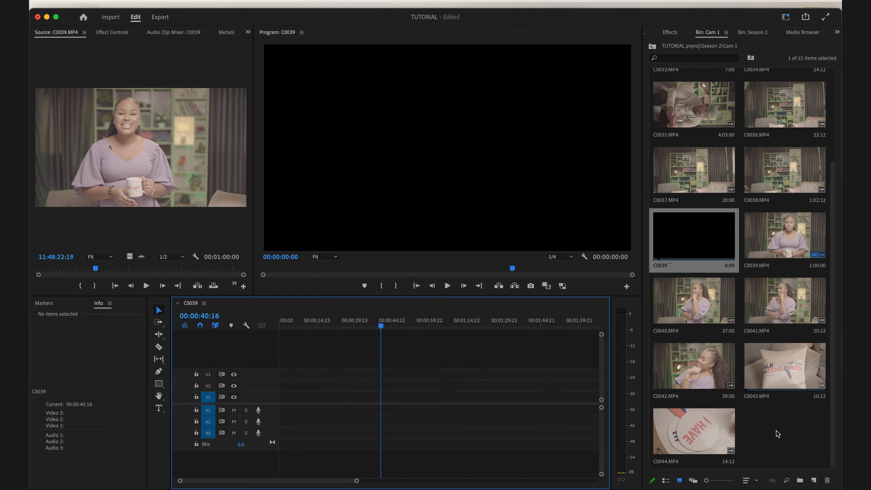
key(super+z)
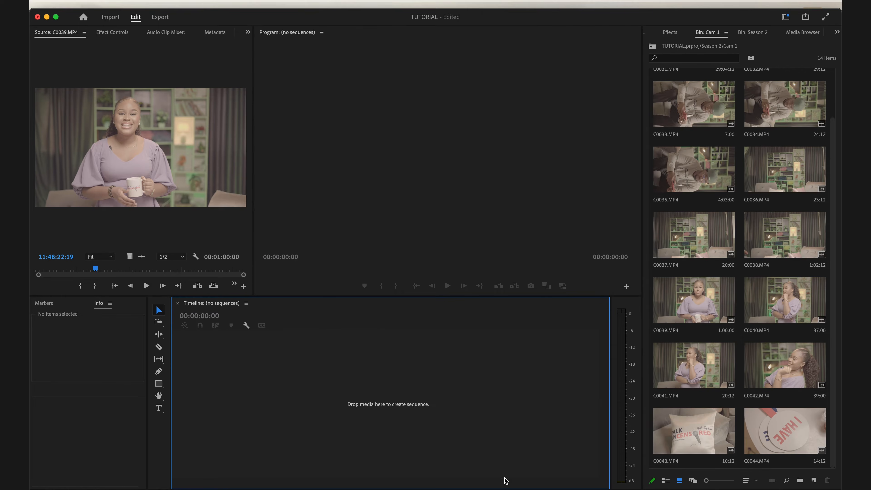
click(697, 301)
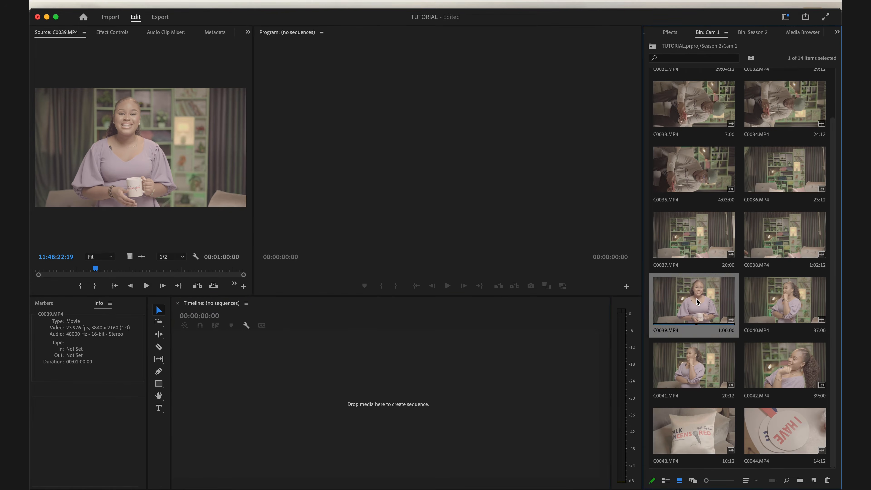
right_click(696, 298)
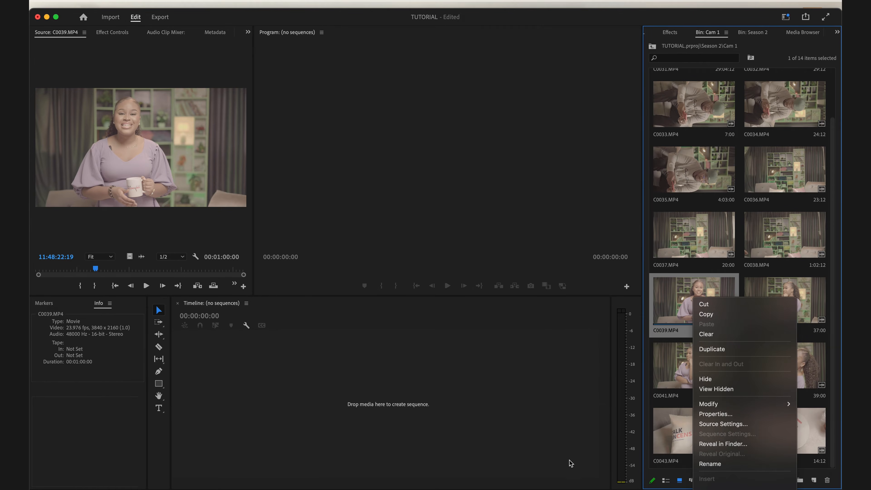
click(579, 463)
- Open the New Sequence dialog and compare the DSLR 1080p24 and DSLR 1080p25 presets among the available preset groups
click(814, 480)
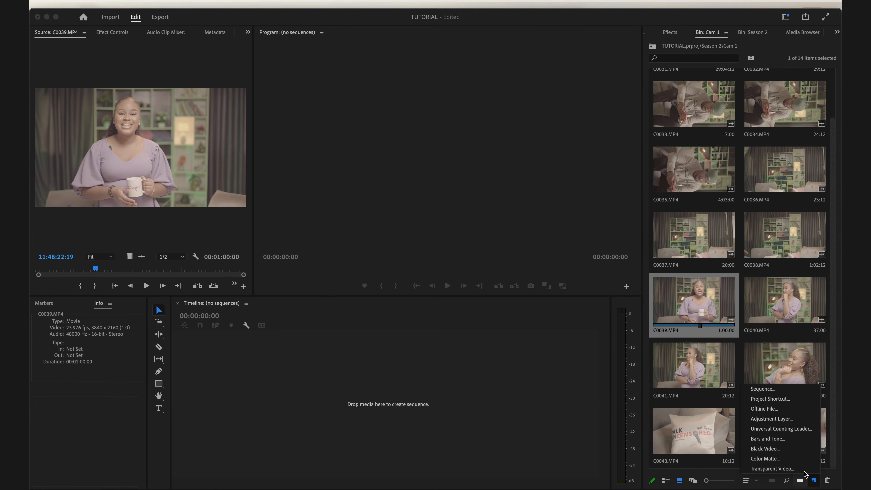
click(766, 389)
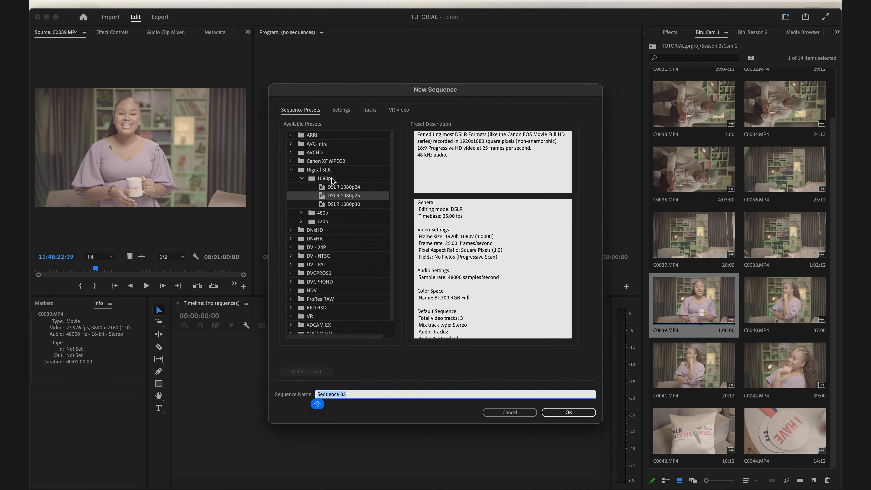
click(357, 197)
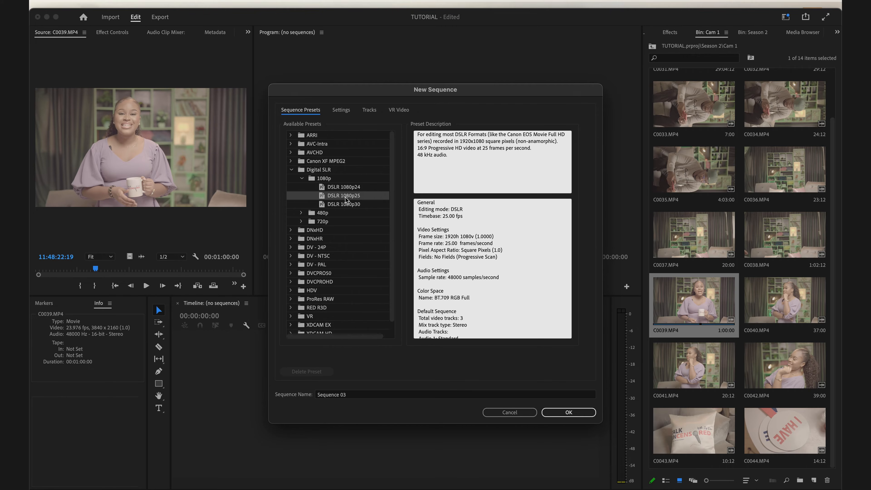
click(353, 188)
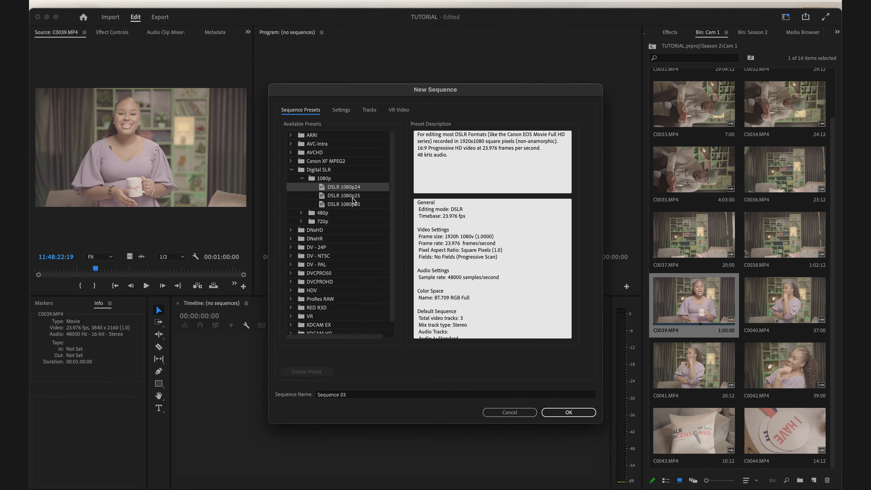
click(354, 196)
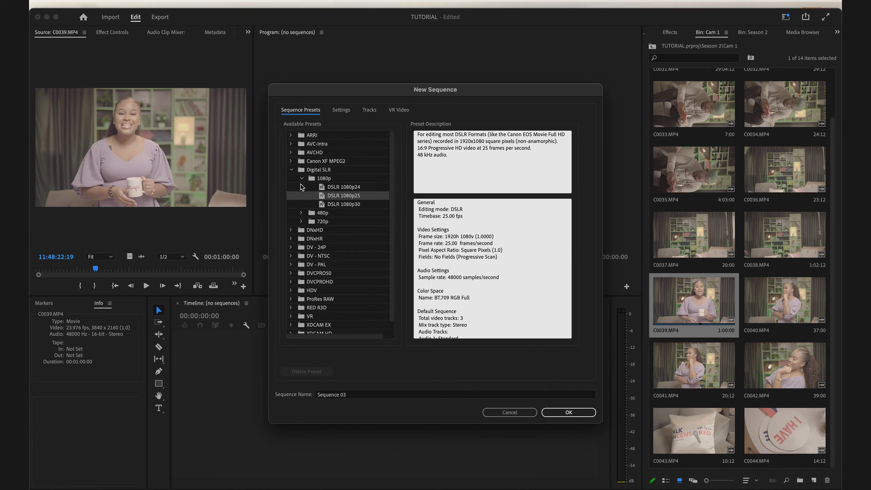
scroll(345, 238, down, 1)
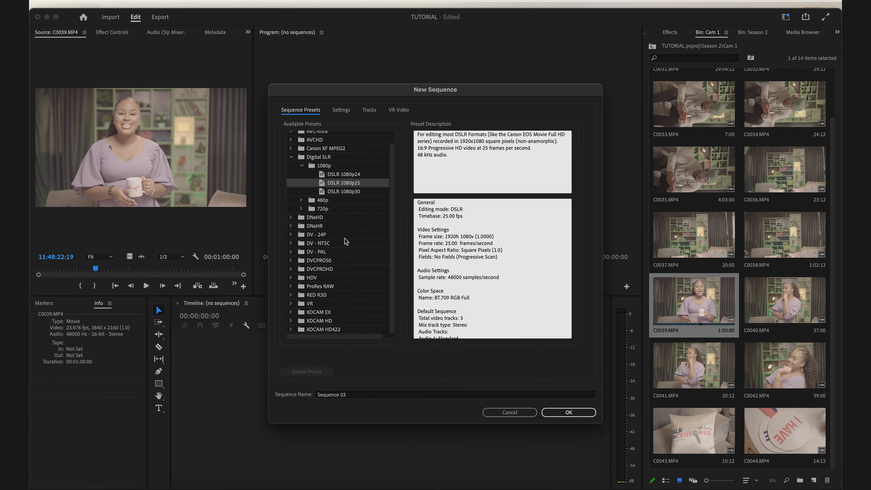
click(345, 237)
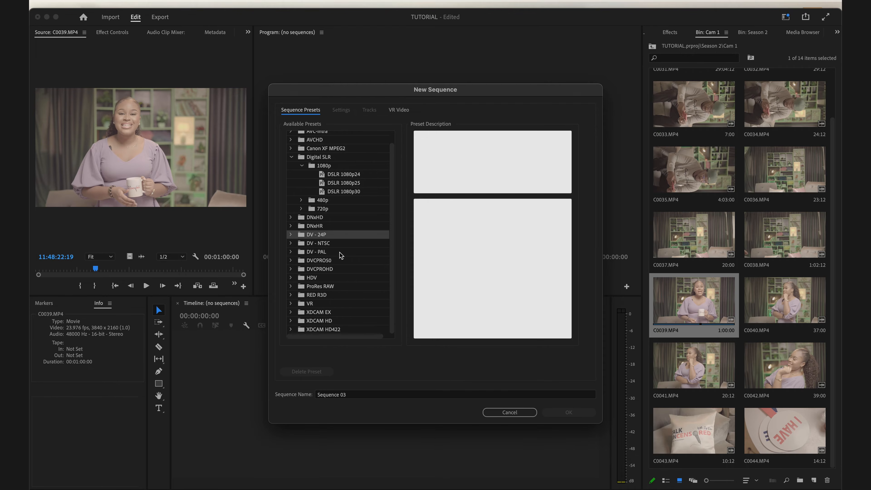
scroll(340, 255, up, 1)
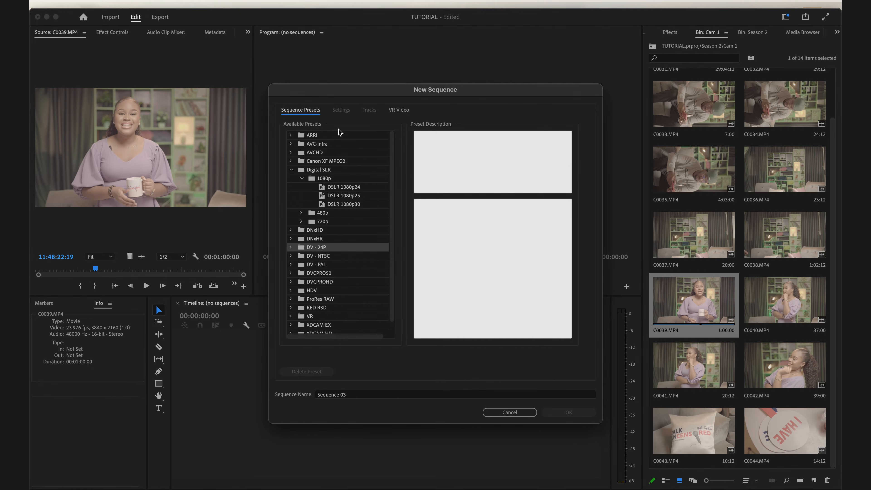
- Examine the frame size settings of the DSLR 1080p24 preset without creating a sequence
click(330, 190)
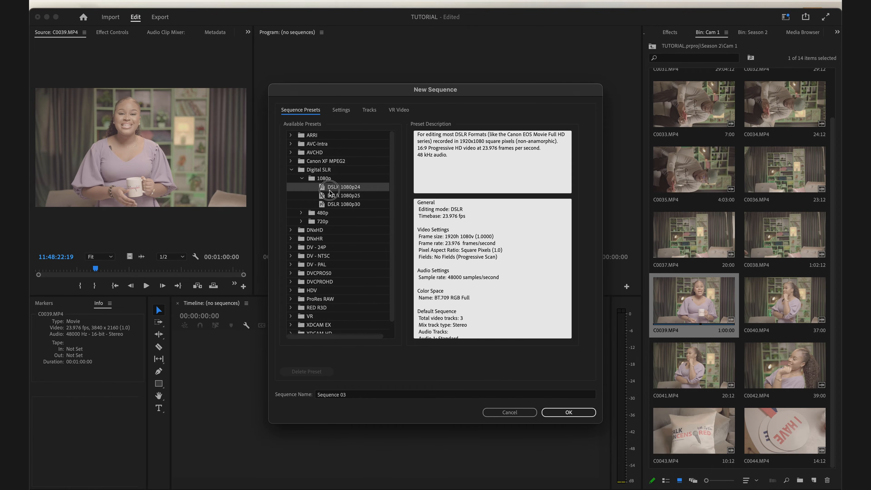
click(347, 115)
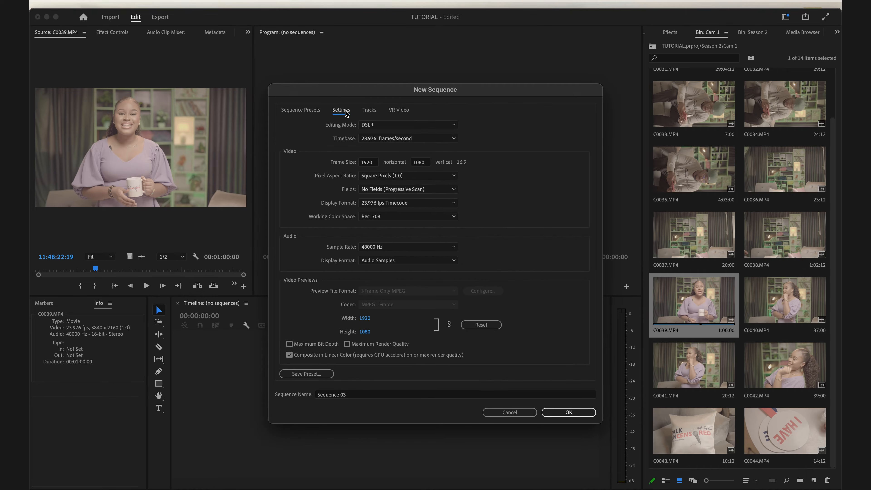
double_click(370, 162)
click(424, 163)
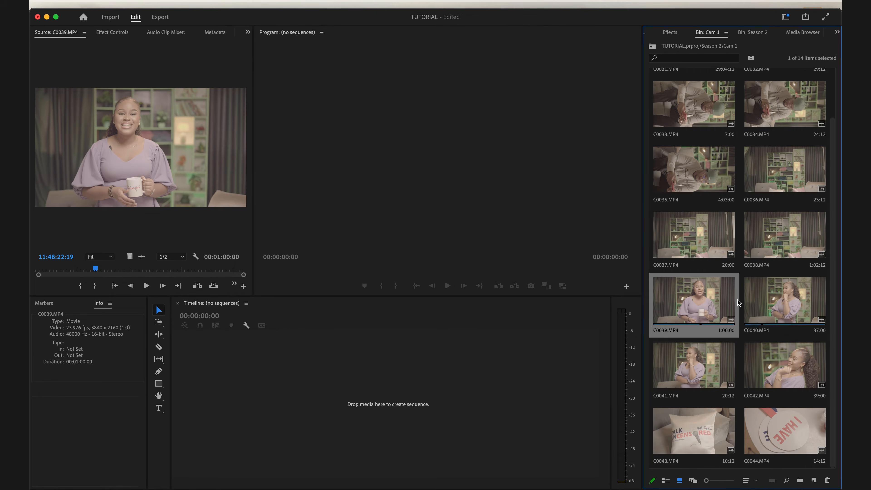
- Create a new sequence from the clip C0039.MP4 in the Cam 1 bin
click(699, 315)
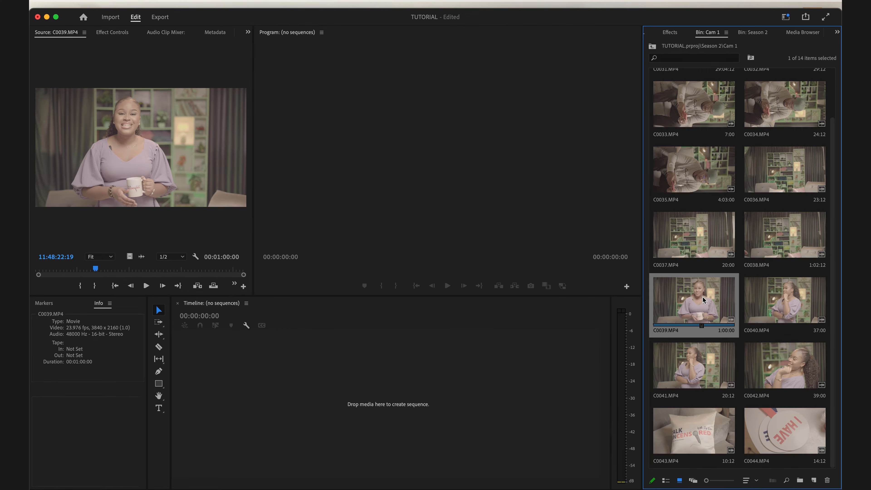
right_click(700, 305)
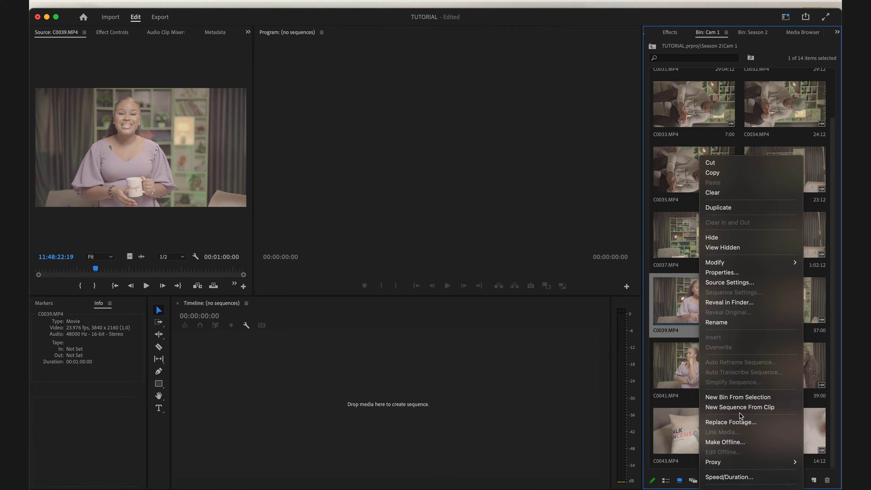
click(750, 407)
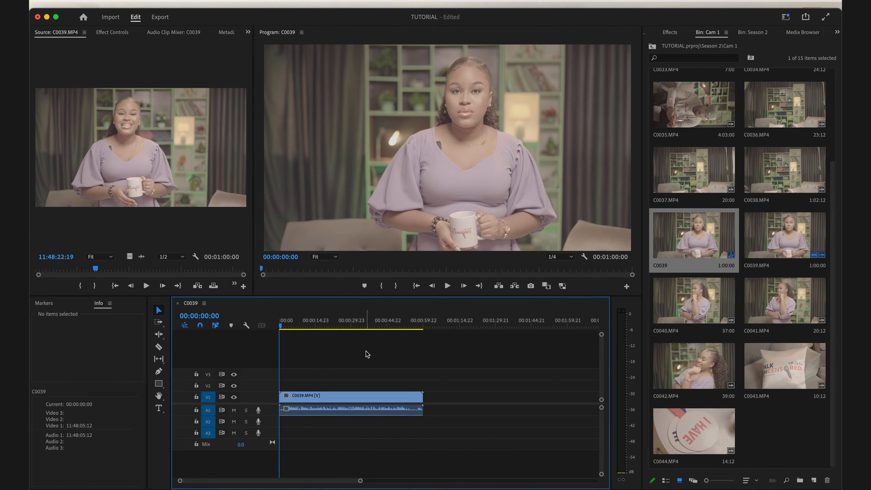
- Rename the new sequence in the Cam 1 bin as TUTORIAL
click(662, 266)
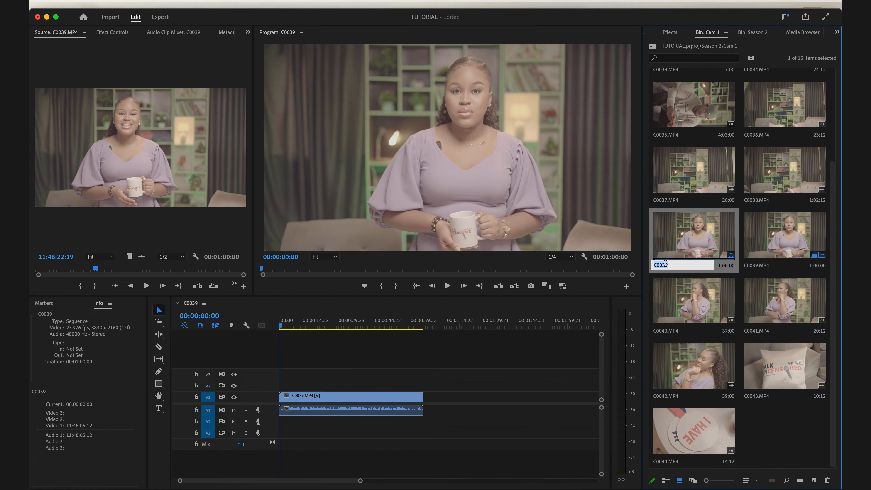
text(TUTORIAL)
key(Tab)
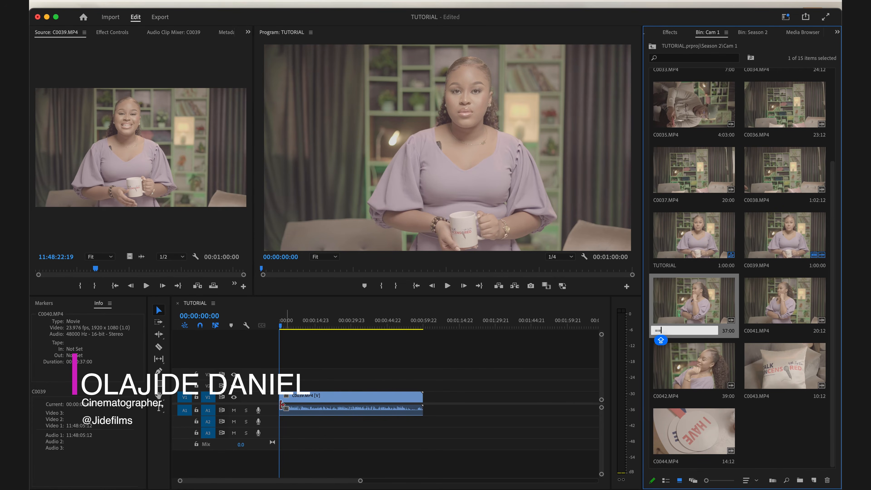
- Play the TUTORIAL sequence from its beginning with the timeline zoomed in
click(307, 387)
key(backslash)
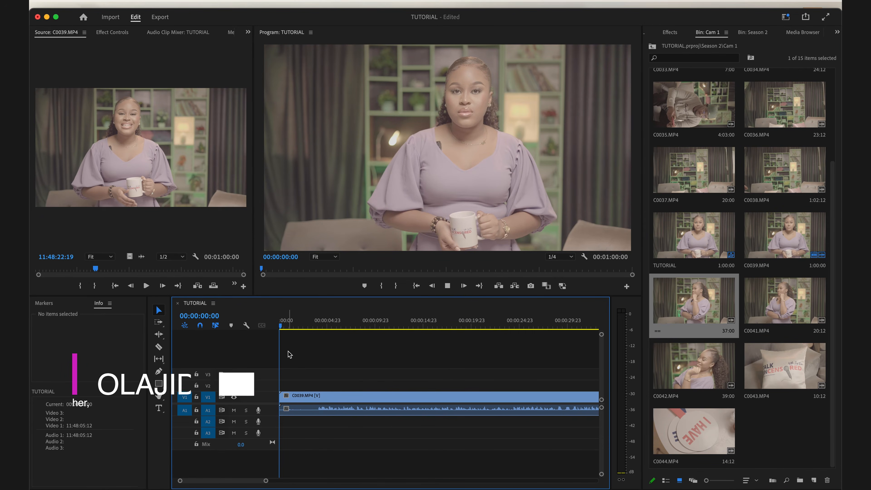
key(space)
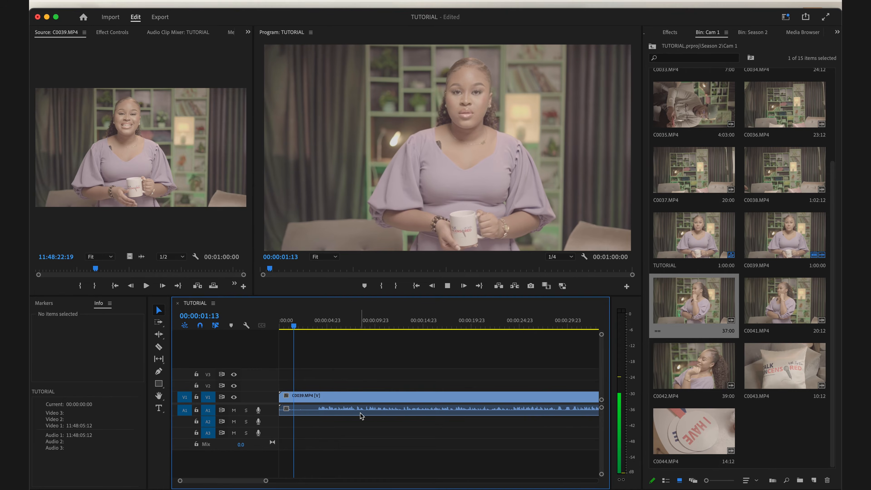
- Raise the audio gain of the C0039.MP4 timeline clip and play the sequence to about 00:00:14:14
click(369, 414)
key(g)
key(Return)
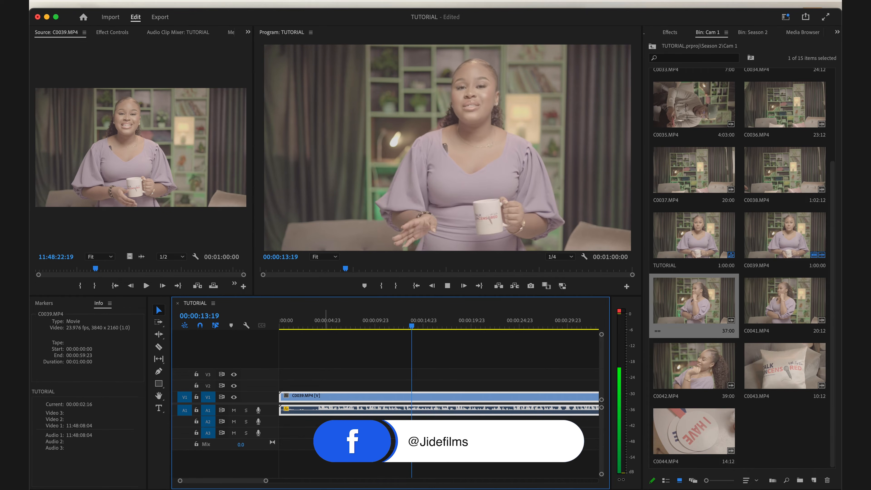
key(space)
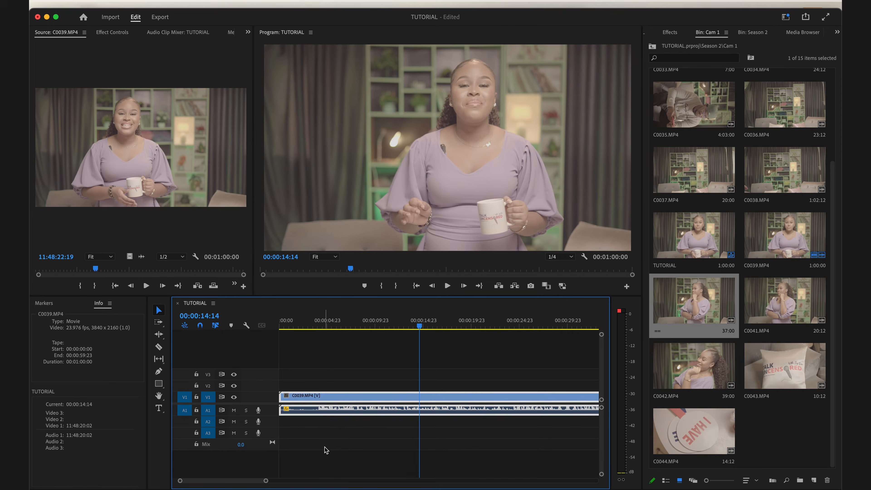
- Play the TUTORIAL sequence onward past 00:00:41:12 while zooming the timeline out and in around the playhead
key(minus)
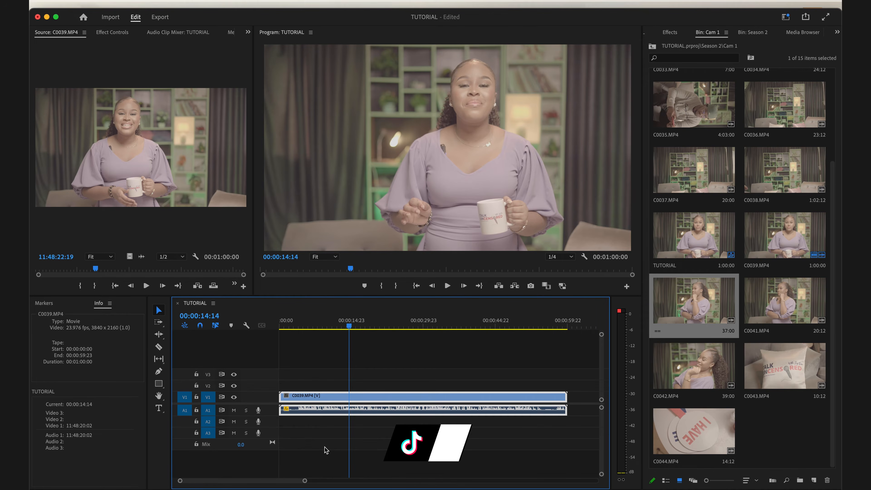
key(space)
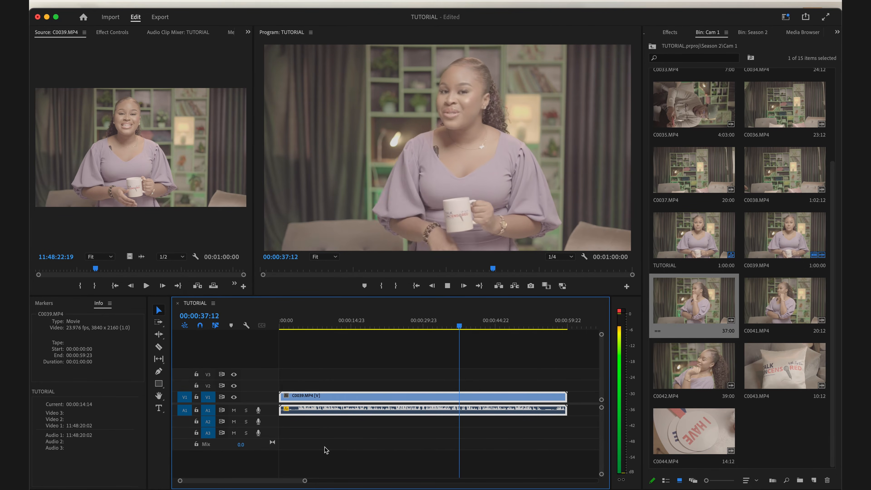
key(equal)
key(equal)
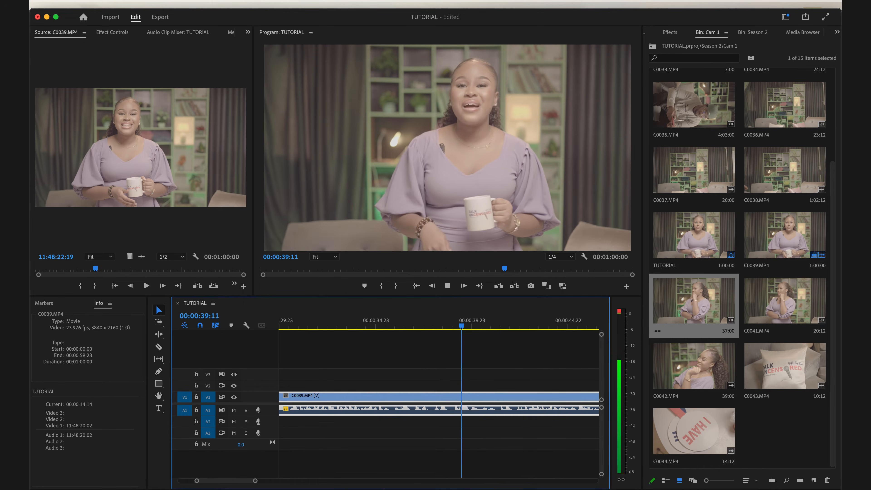
key(minus)
key(minus)
key(minus)
key(minus)
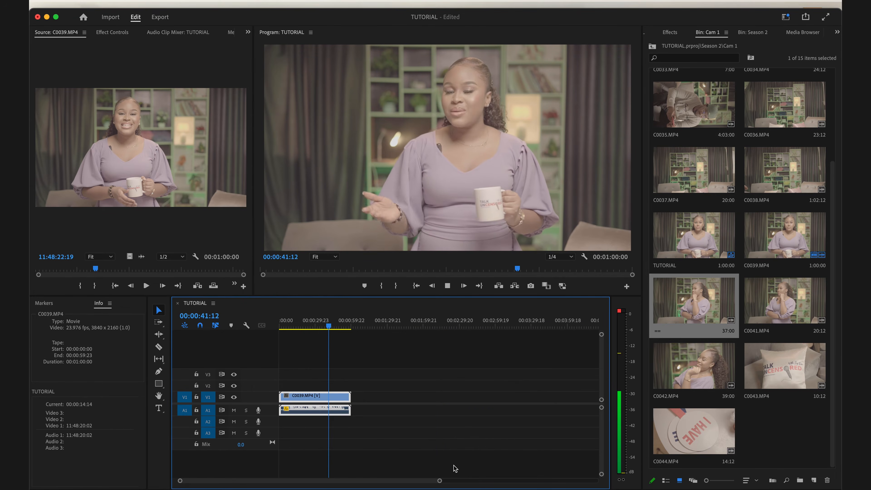
key(equal)
key(equal)
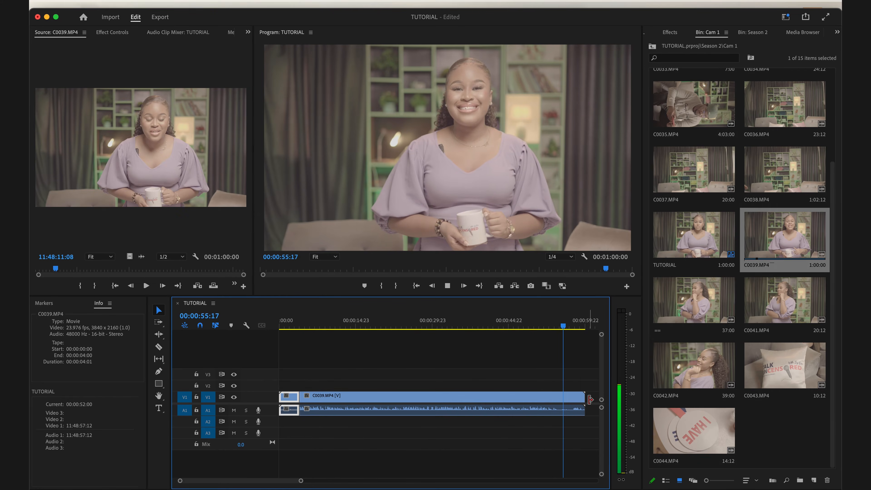
- Stop playback and move the playhead back to 00:00:54:09 near the end of the TUTORIAL sequence
key(space)
drag(552, 325, 562, 327)
key(=)
key(=)
key(=)
key(=)
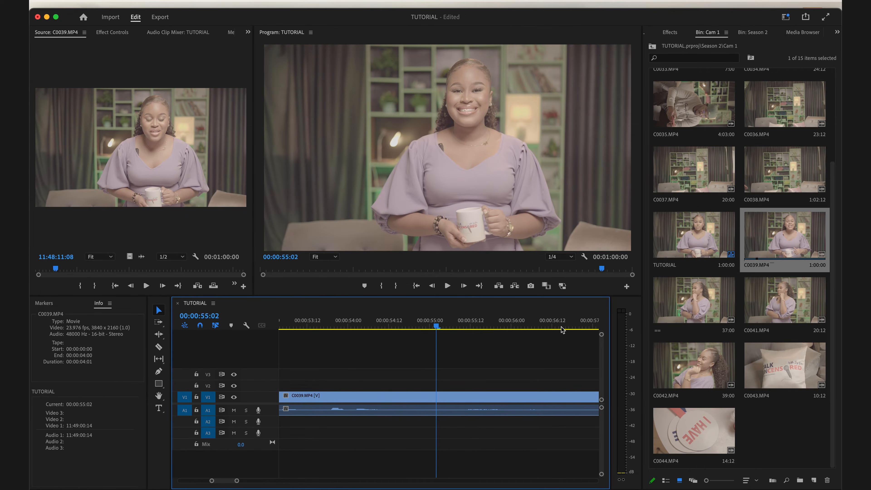
key(Left)
key(Left)
key(Left)
key(Left)
key(Left)
key(Left)
key(Left)
key(Left)
key(Left)
key(Left)
key(Left)
key(Left)
key(Left)
key(Left)
key(Left)
key(Left)
key(Left)
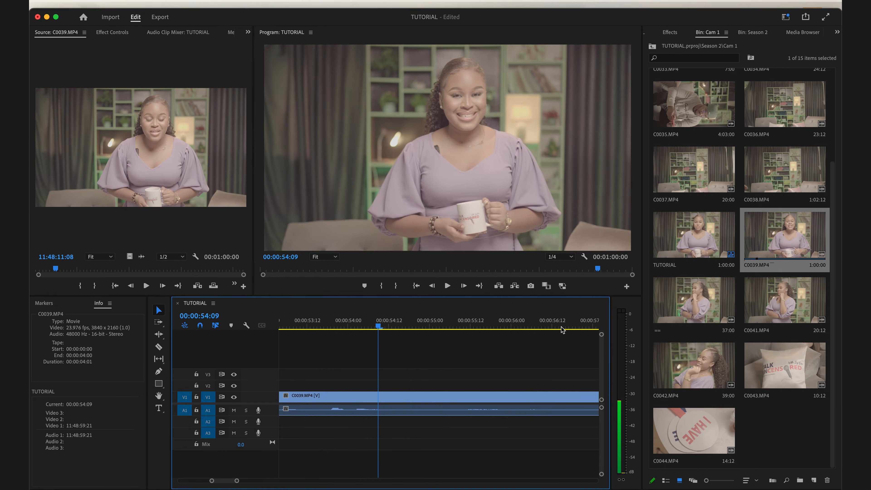
- Cut the C0039.MP4 clip at 00:00:54:09 with the Razor tool and delete the piece after the cut
click(383, 410)
key(v)
click(158, 347)
key(minus)
key(minus)
key(minus)
key(minus)
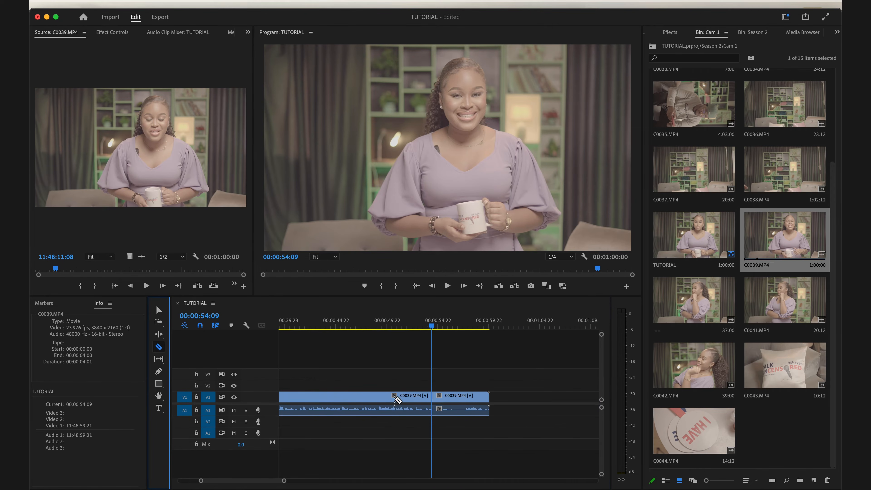
key(v)
click(455, 405)
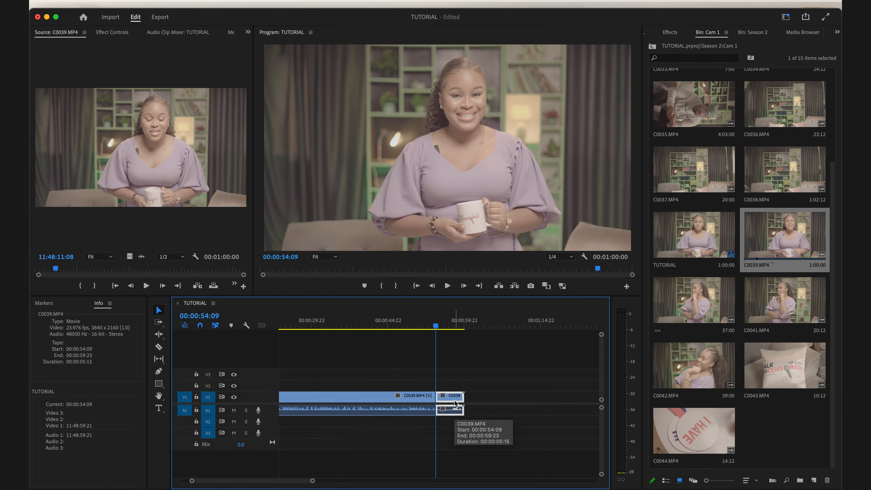
key(Delete)
scroll(456, 404, left, 3)
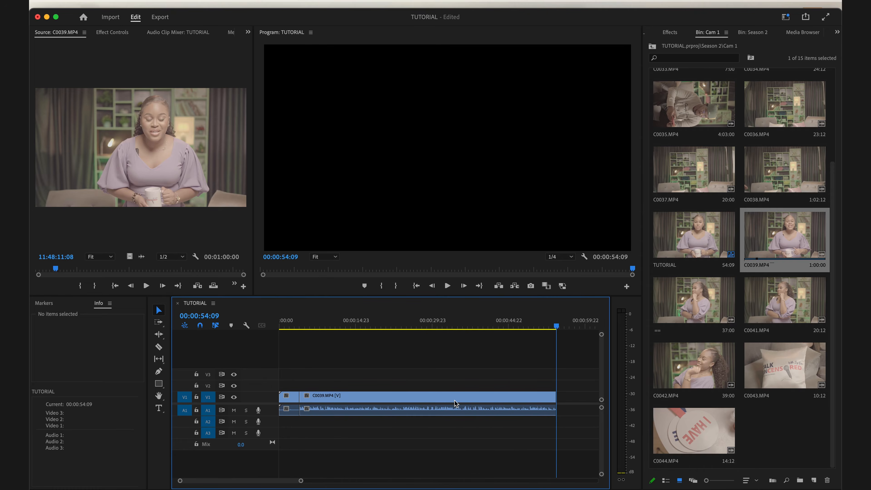
- Select the short first C0039.MP4 segment and return the playhead to the start of the sequence
click(291, 402)
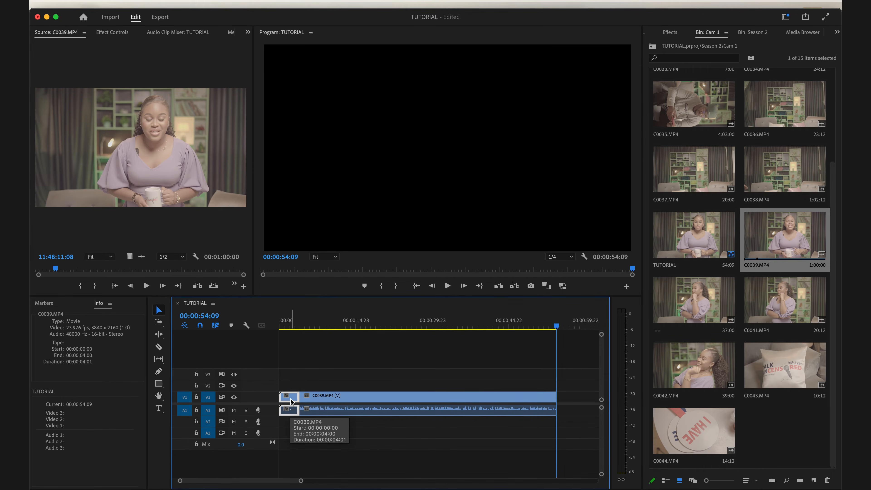
key(=)
drag(324, 321, 213, 307)
click(416, 286)
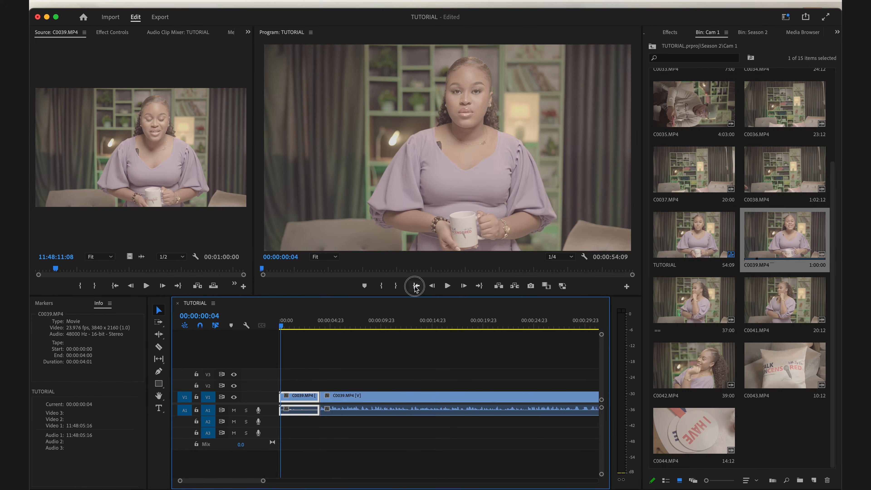
click(295, 403)
key(=)
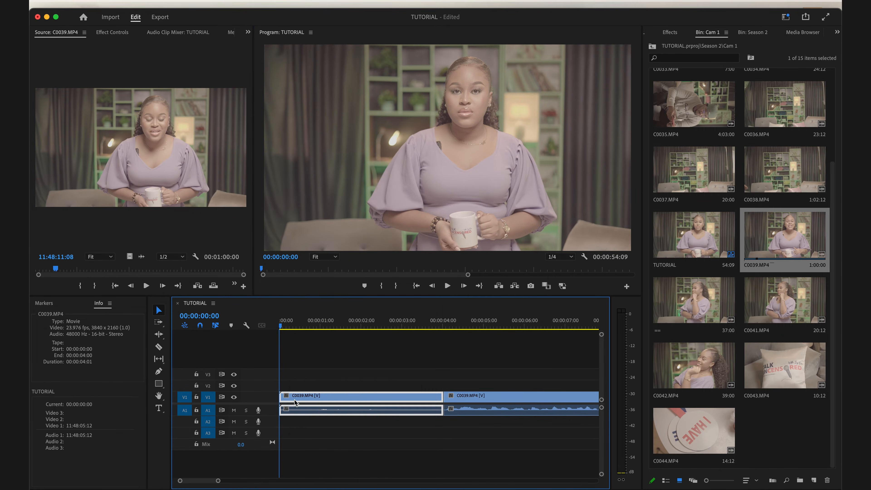
- Try deleting the first C0039.MP4 segment without closing the gap, and undo the deletion
right_click(285, 404)
click(294, 404)
key(Delete)
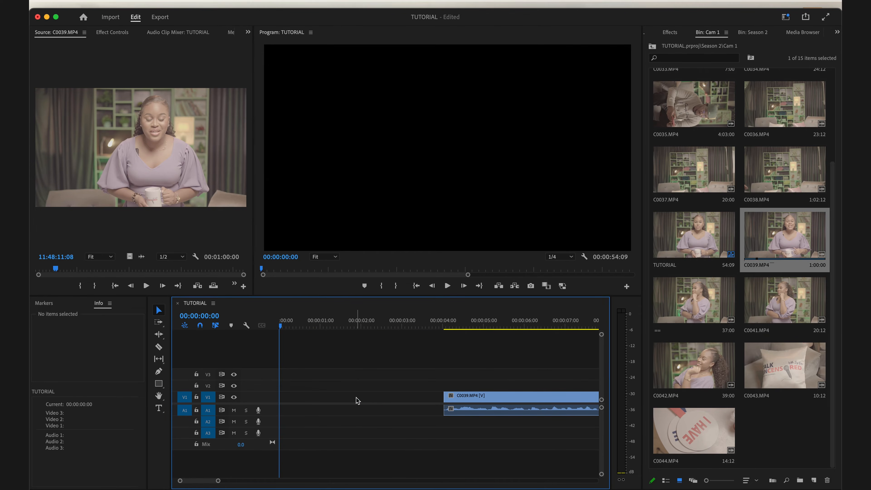
key(super+z)
- Ripple delete the first C0039.MP4 segment so that the remaining clip starts the sequence
right_click(393, 401)
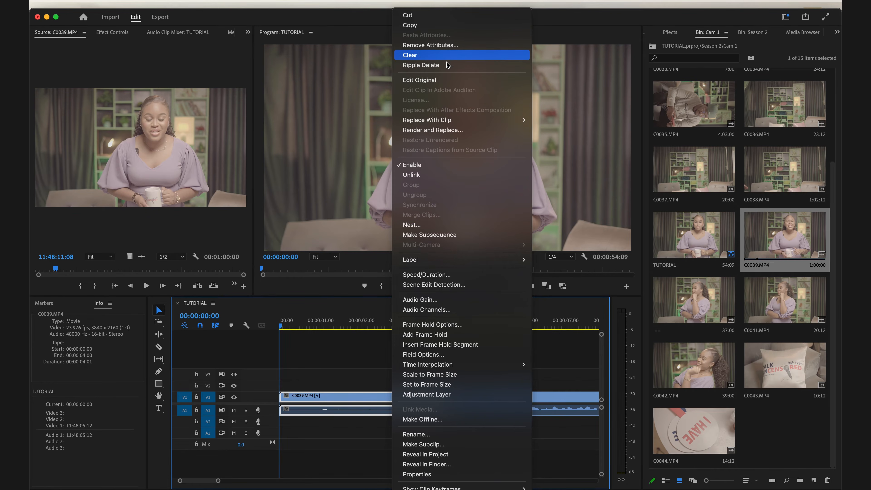
click(428, 66)
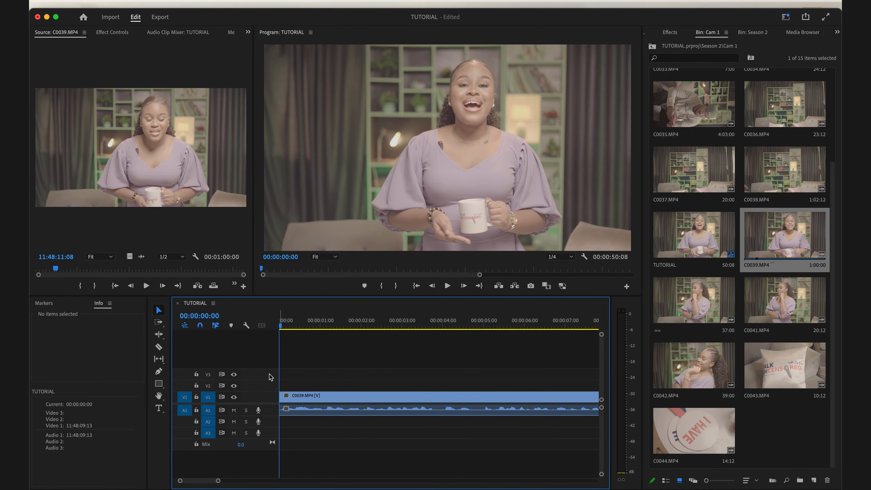
key(minus)
key(minus)
key(minus)
key(minus)
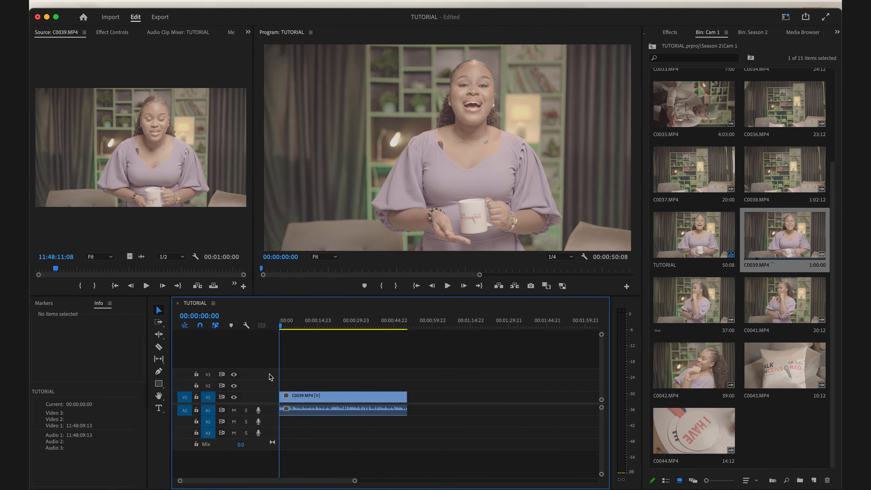
- Scrub through the opening of the trimmed TUTORIAL sequence and set the playhead at 00:00:01:16
click(301, 326)
drag(307, 328, 253, 325)
key(equal)
key(equal)
key(equal)
key(equal)
key(equal)
click(299, 325)
drag(299, 324, 416, 360)
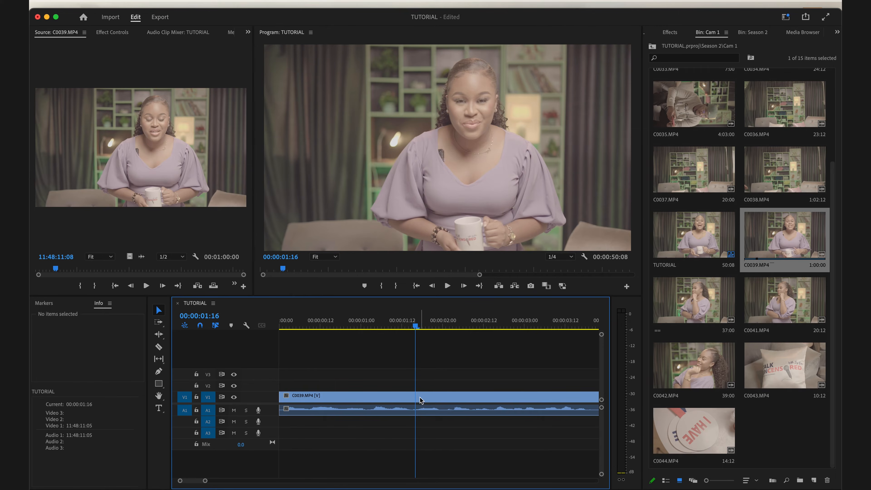
- Adjust the audio gain of the C0039.MP4 timeline clip by 5 dB
click(395, 400)
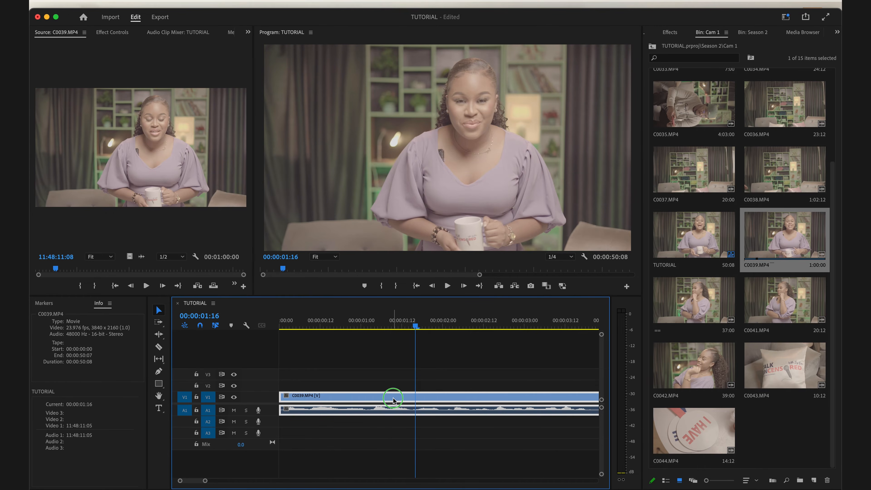
right_click(394, 399)
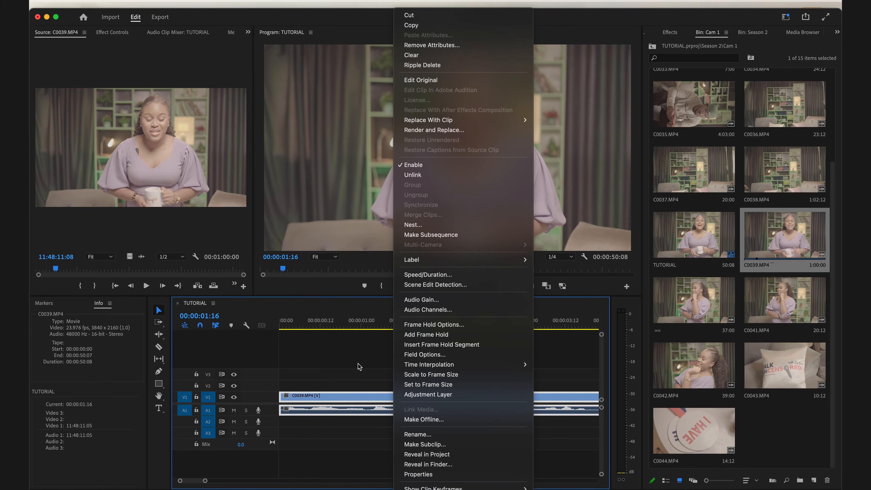
click(356, 378)
right_click(366, 398)
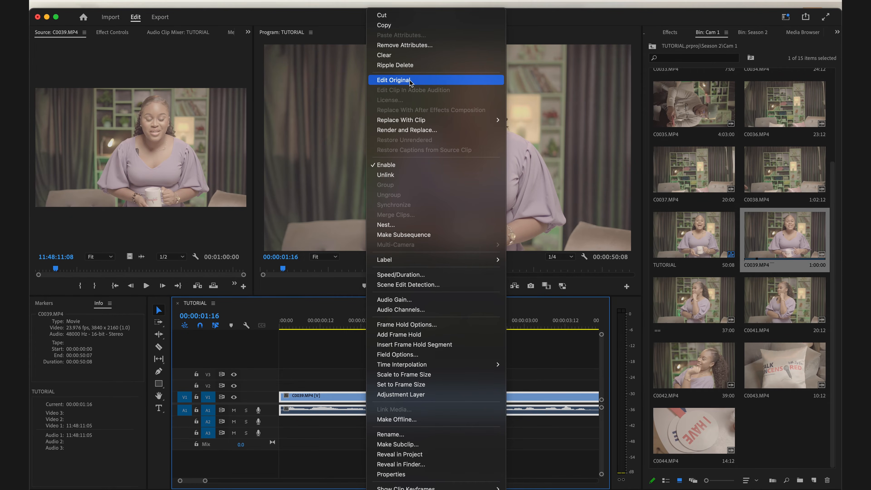
mouse_move(418, 125)
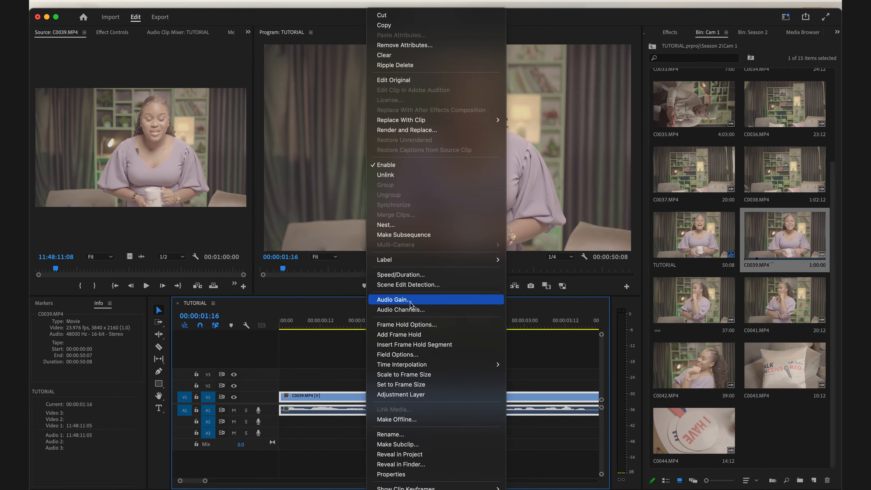
click(394, 300)
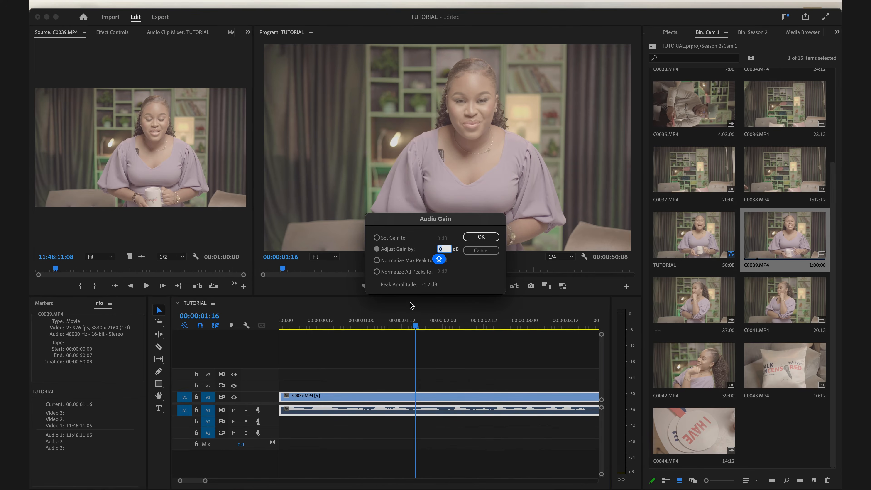
click(425, 248)
click(440, 250)
text(5)
key(Return)
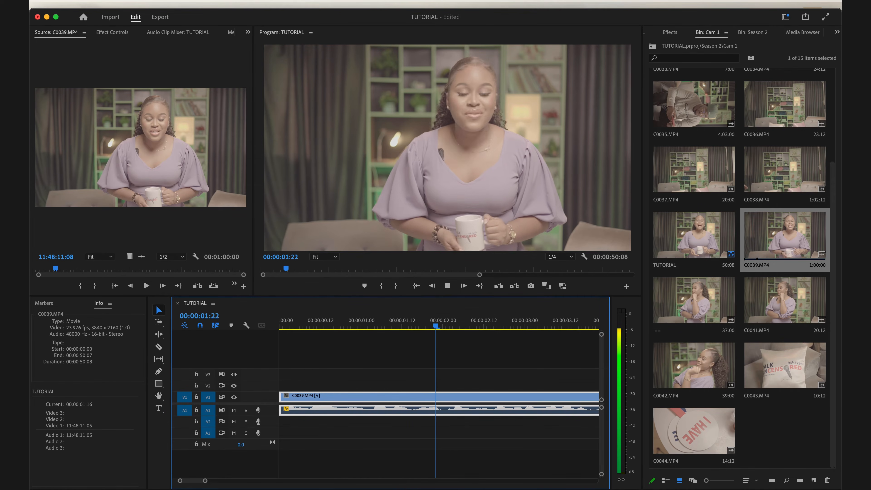
- Play the sequence to about 00:00:07:22 to check the audio meters for peaking
key(minus)
key(minus)
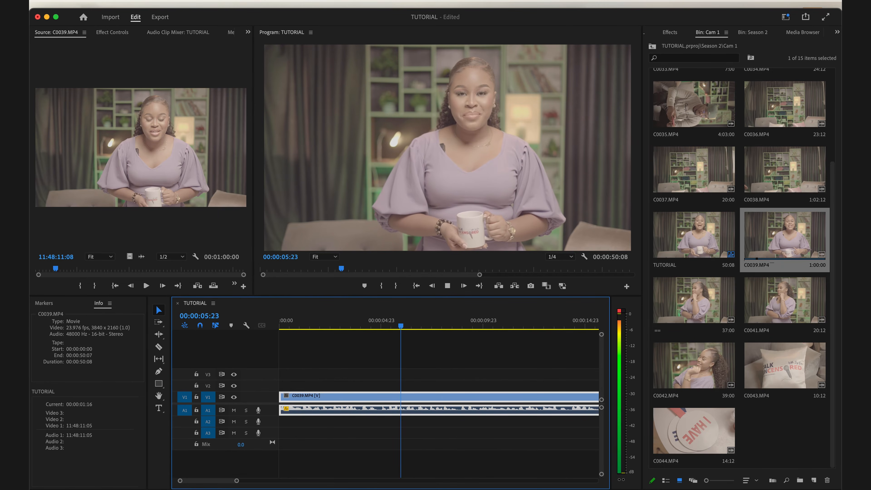
key(space)
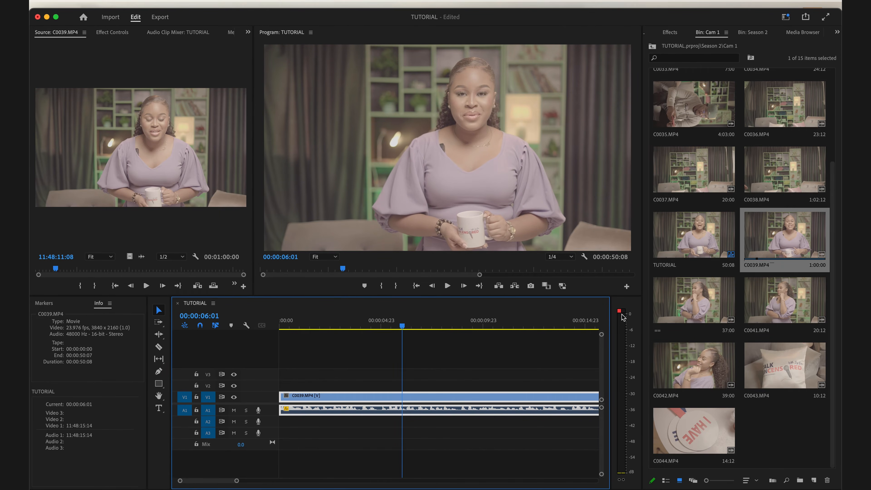
key(space)
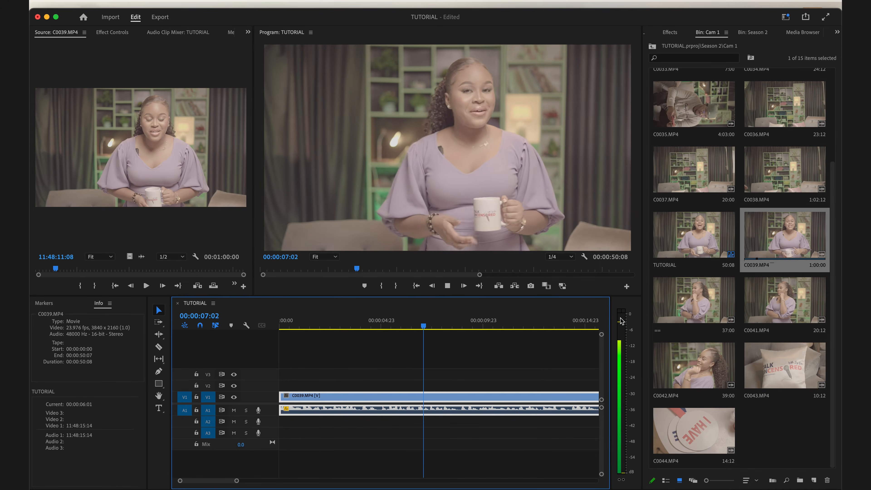
key(space)
- Adjust the audio gain of the C0039.MP4 timeline clip by -2 dB
key(g)
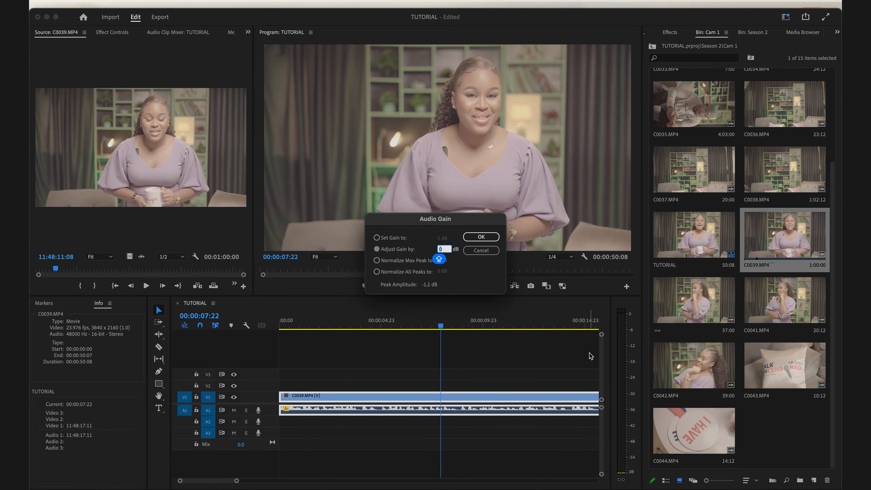
text(-2)
key(Return)
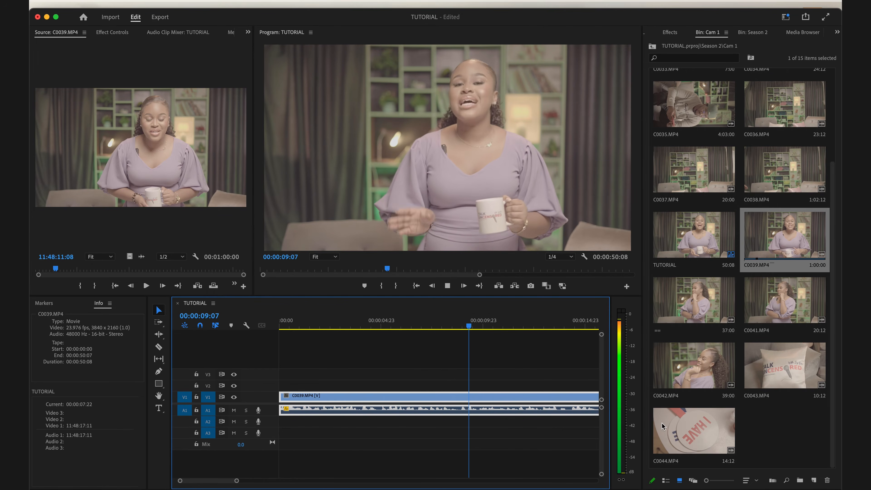
- Play the sequence on to 00:00:12:03 with a wider timeline view and save the project
key(minus)
key(minus)
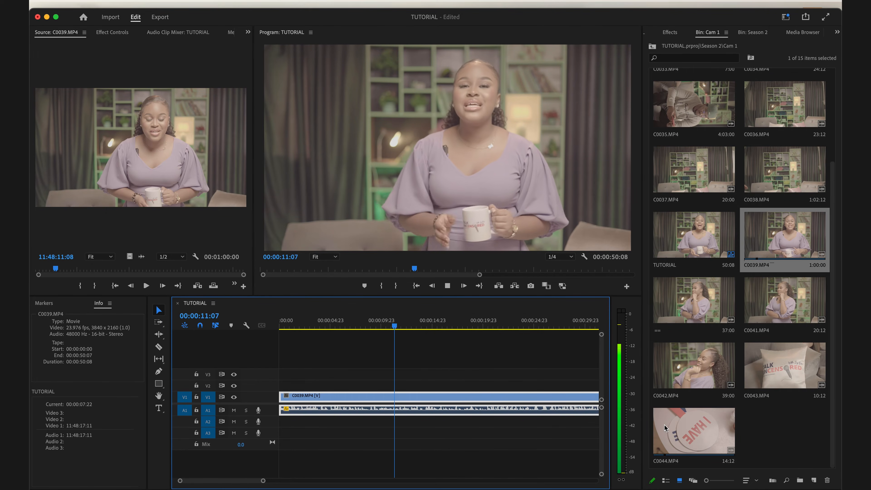
key(ctrl+s)
key(equal)
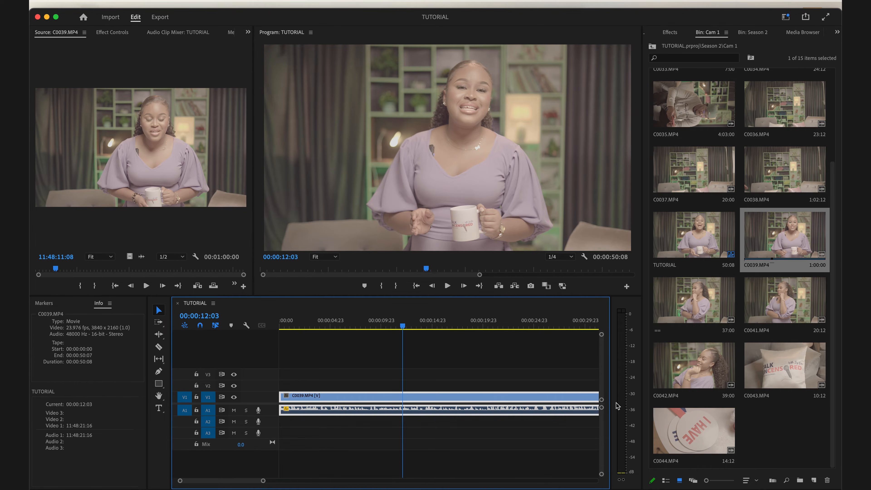
- Search the effects for "DENOI" and apply DeNoise to the audio of the C0039.MP4 timeline clip
click(672, 33)
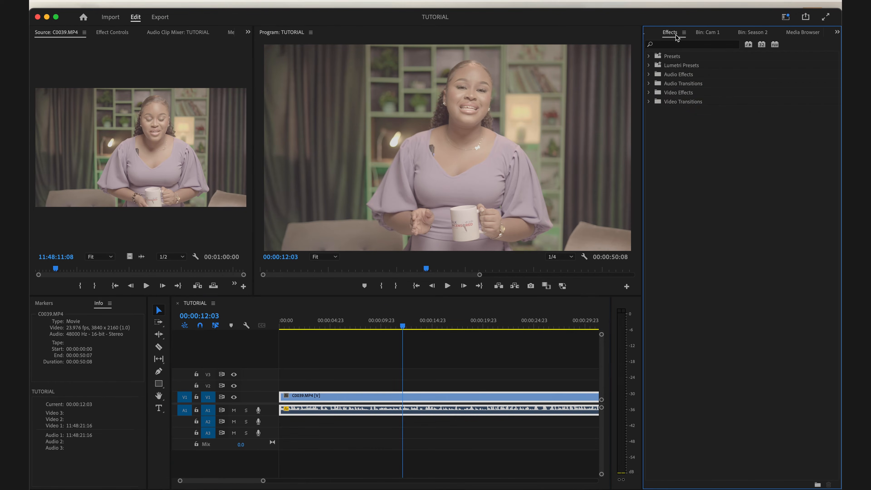
click(683, 45)
text(DENO)
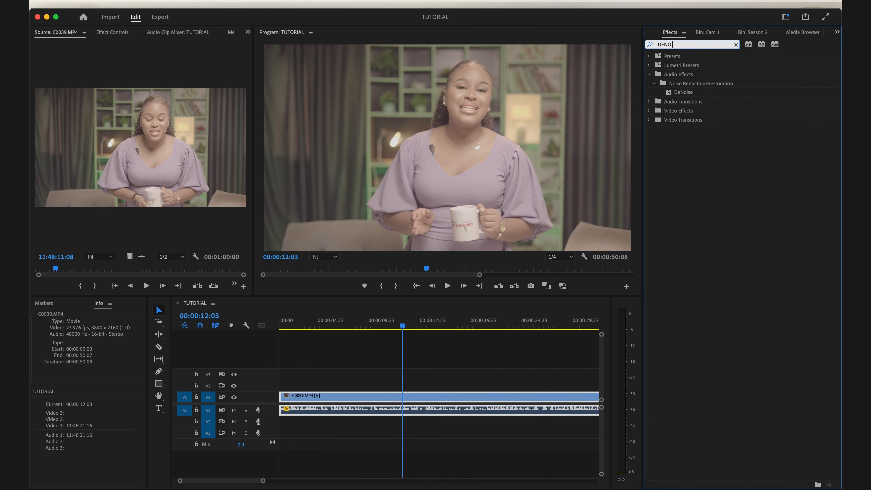
click(687, 95)
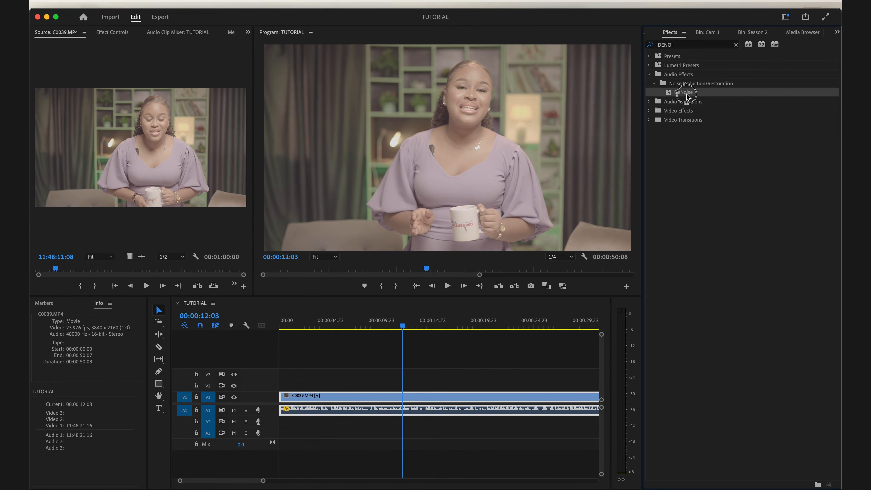
click(679, 95)
drag(678, 97, 402, 410)
key(minus)
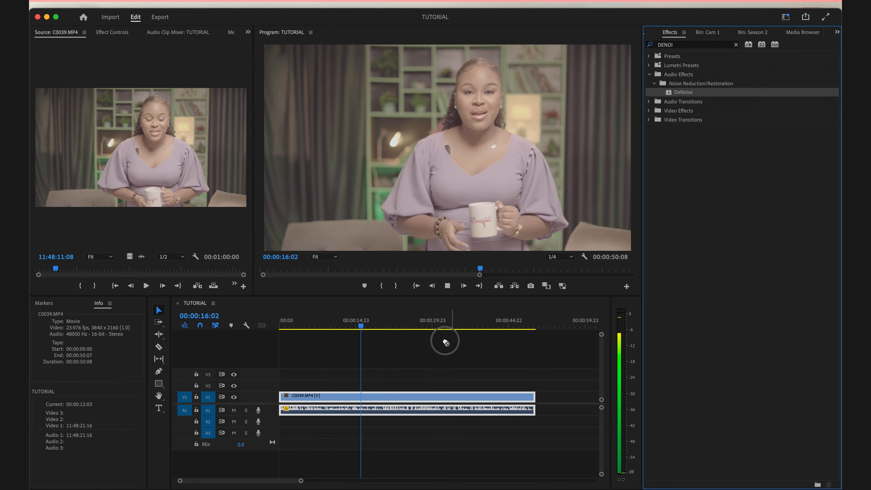
click(371, 404)
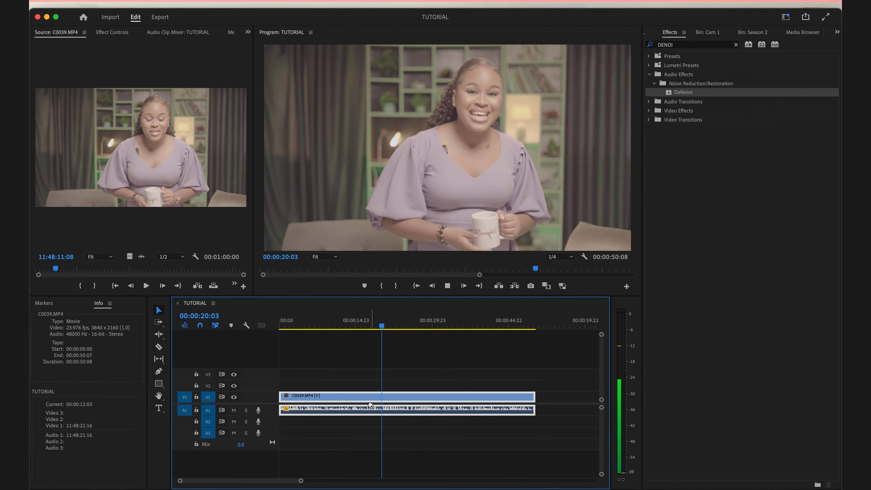
drag(683, 91, 434, 408)
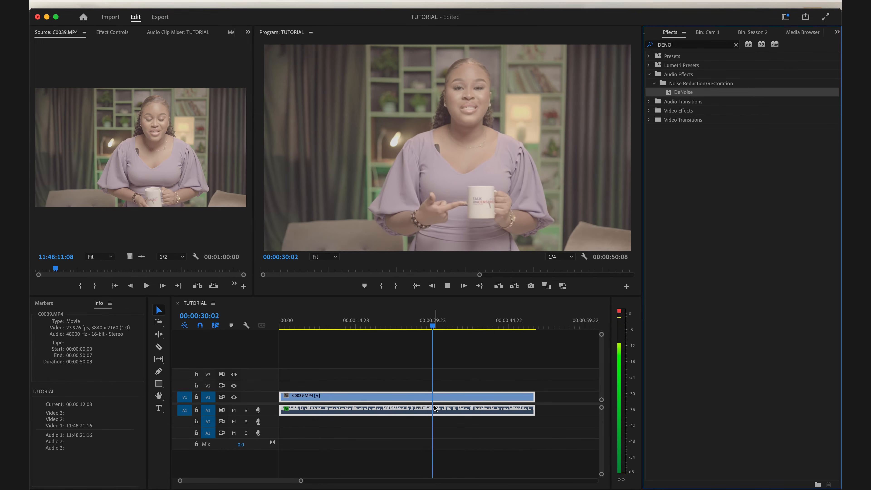
- Stop playback, clear the effects search and undo the DeNoise effect on the C0039.MP4 clip's audio
key(space)
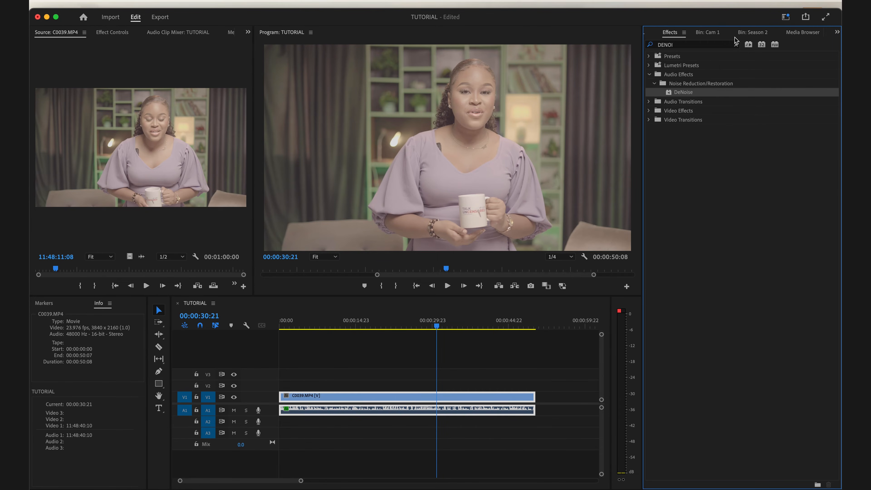
click(735, 46)
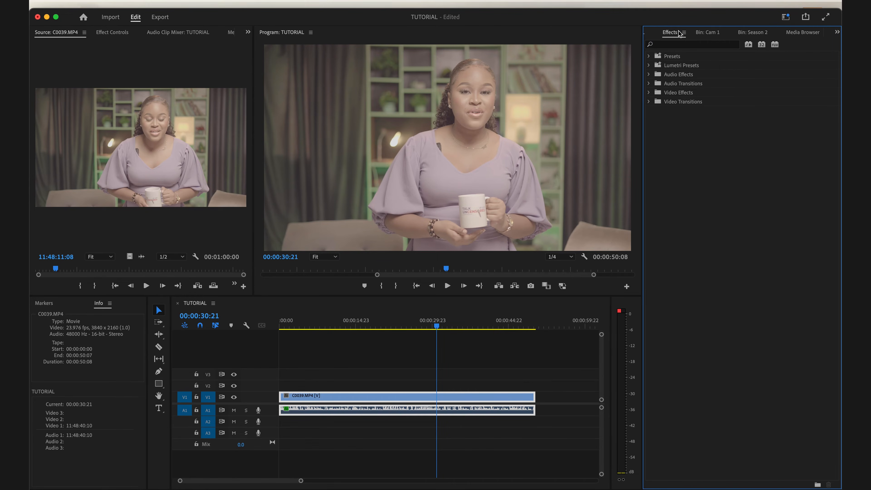
click(671, 46)
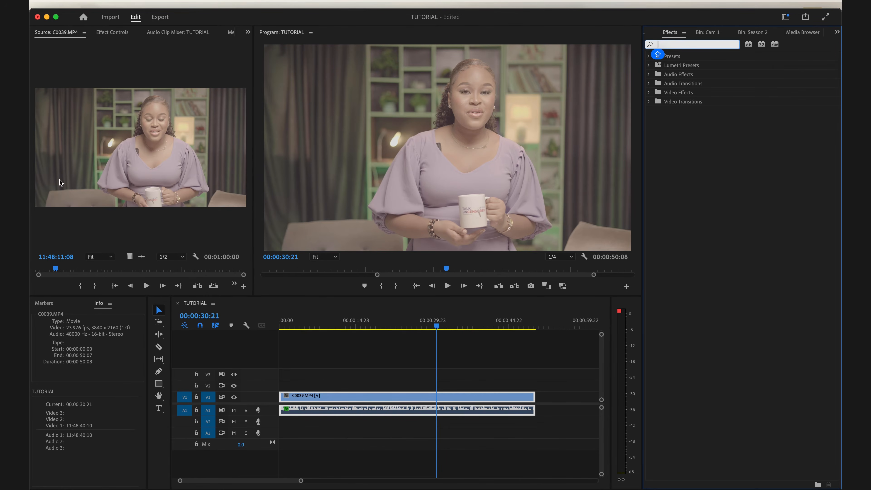
click(119, 34)
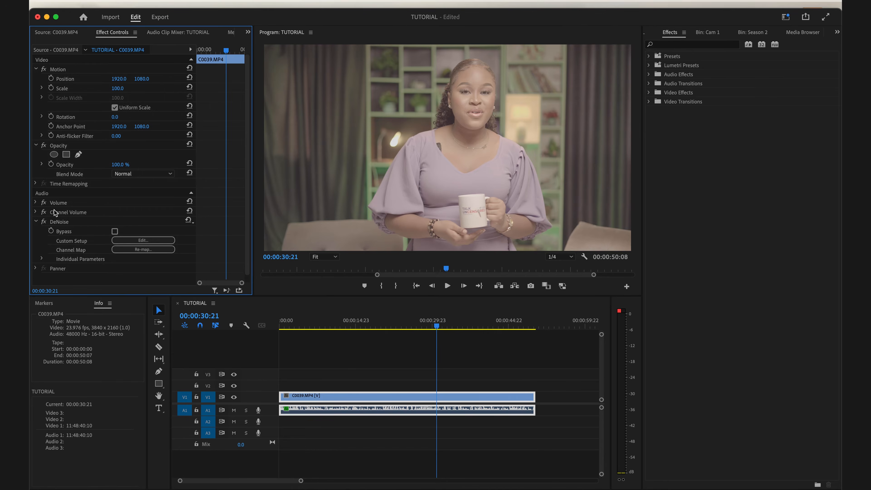
scroll(86, 209, down, 1)
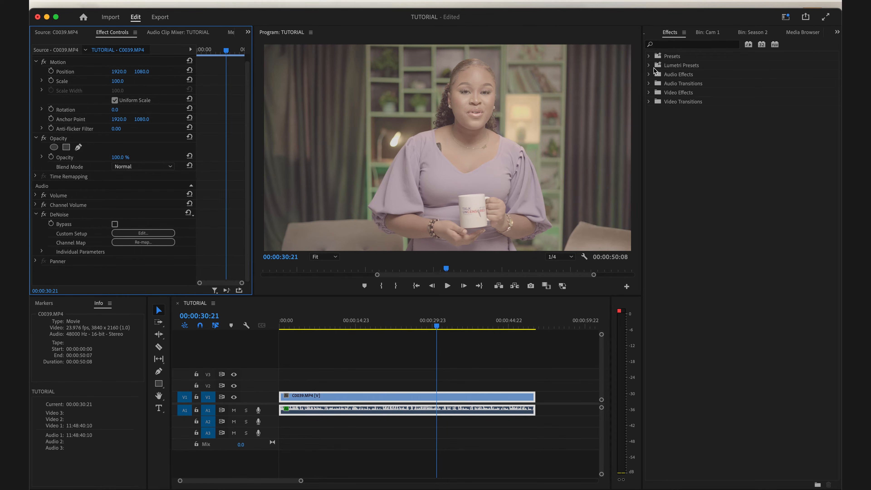
click(70, 215)
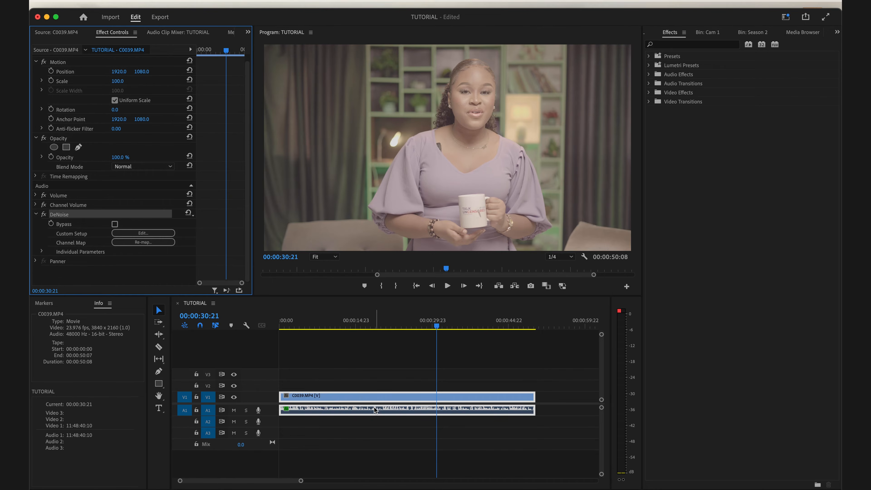
key(super+z)
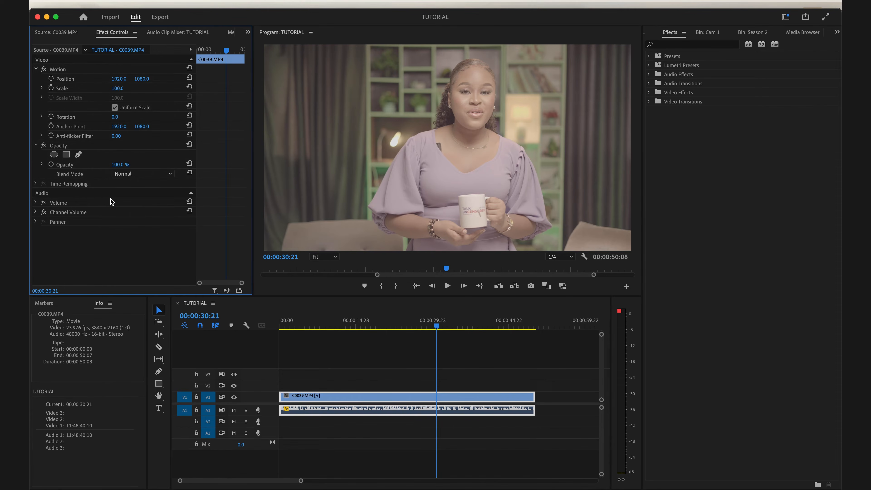
- Set the opacity of the C0039.MP4 timeline clip to 99%
click(65, 72)
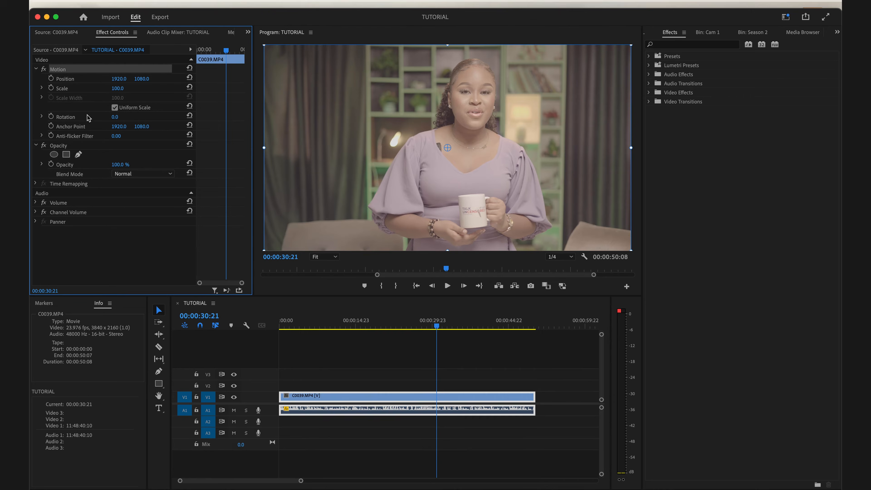
click(73, 147)
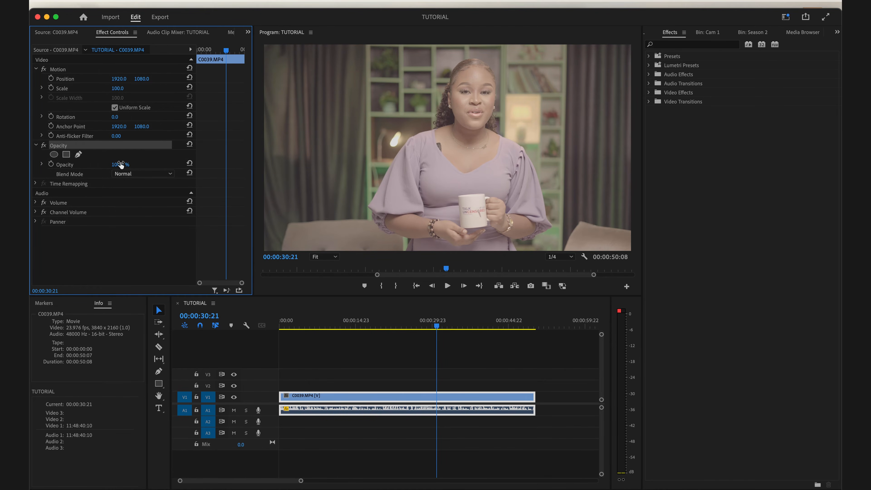
mouse_move(120, 165)
mouse_down()
mouse_move(86, 165)
mouse_move(120, 164)
mouse_up()
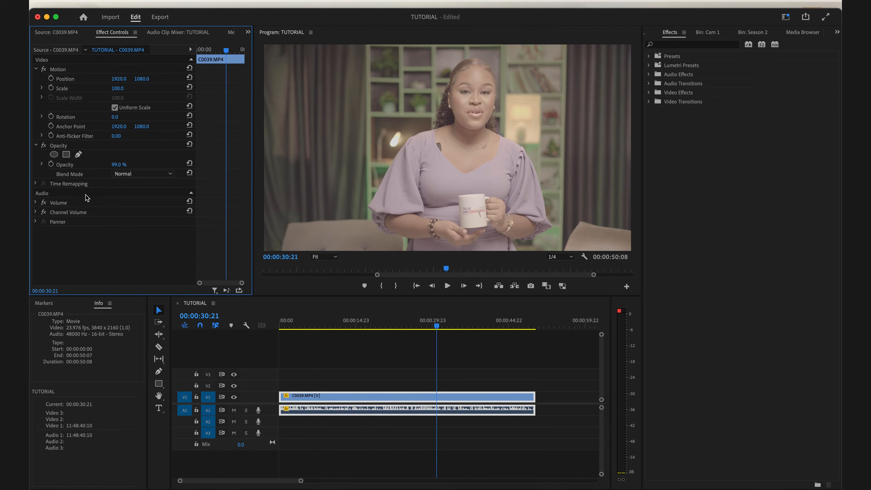
- Search the effects for "DENOI" and apply DeNoise to the C0039.MP4 clip's audio again
click(686, 44)
text(DENOI)
drag(669, 92, 405, 413)
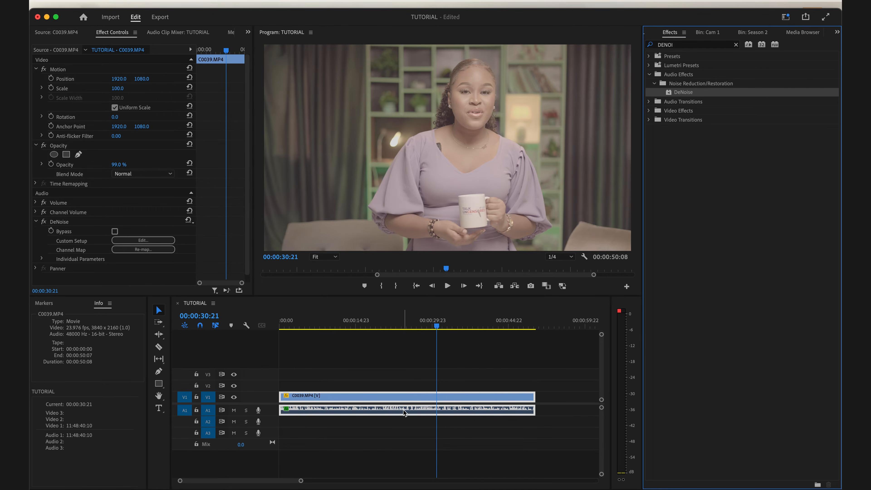
- Open the custom setup of the clip's DeNoise effect and set the Amount to 20%
click(69, 223)
scroll(72, 221, down, 1)
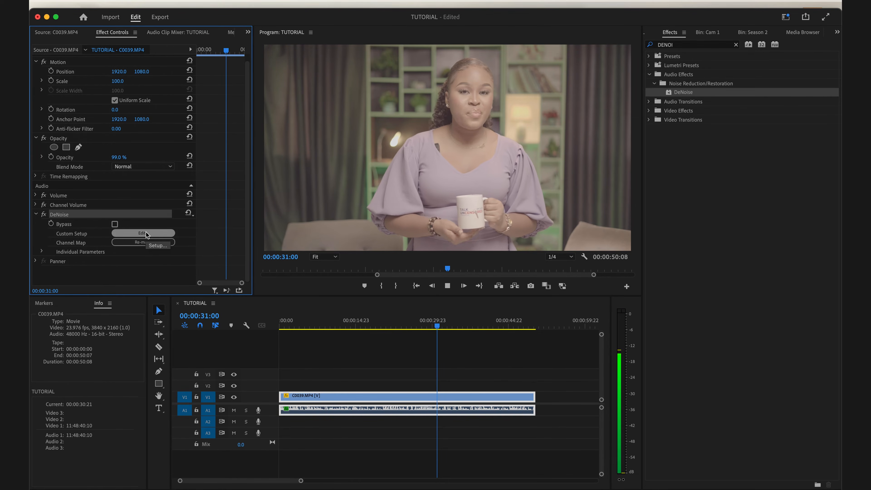
key(space)
click(143, 233)
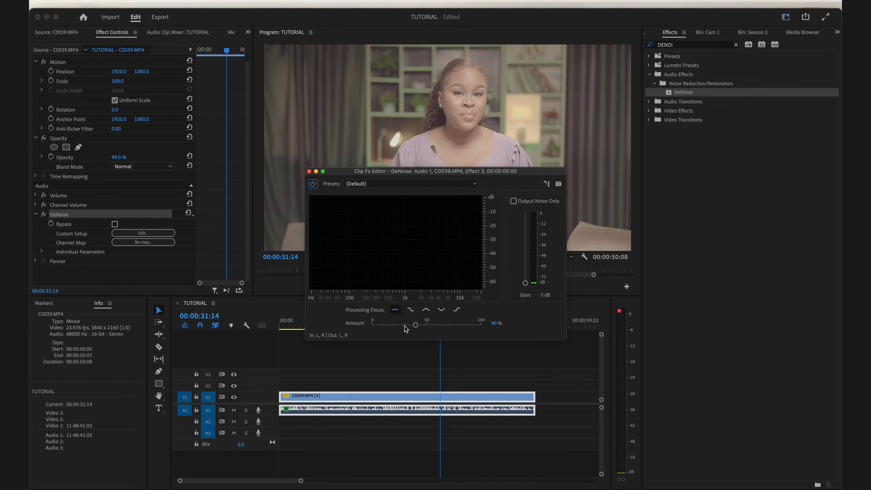
click(495, 323)
text(20)
key(Return)
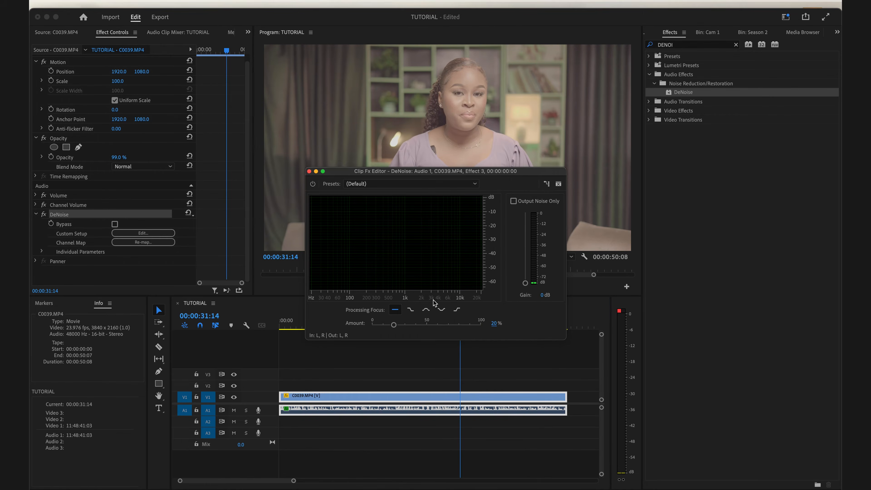
- Play the sequence from about 00:00:09:04 to 00:00:12:19 to check the denoised audio, and save the project
click(373, 375)
click(332, 326)
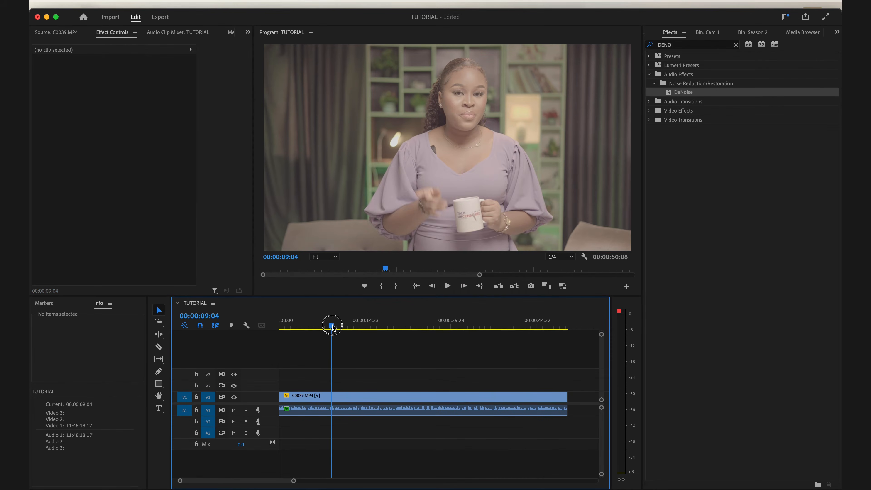
key(space)
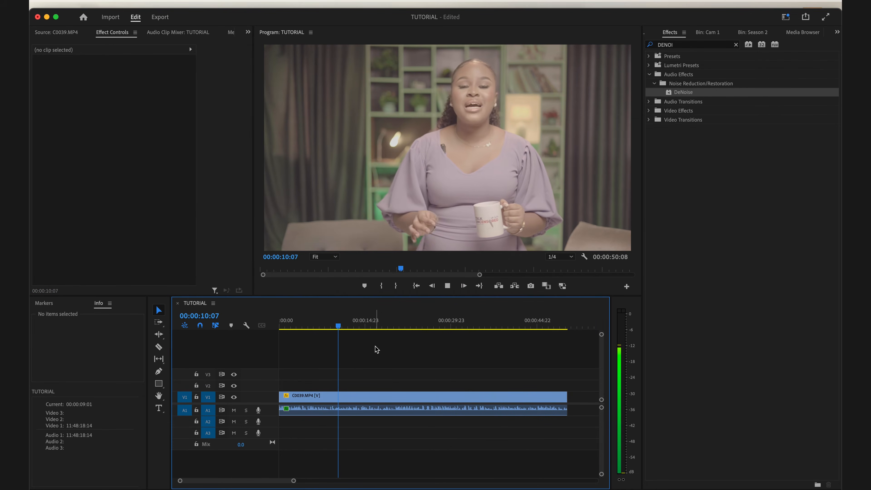
key(minus)
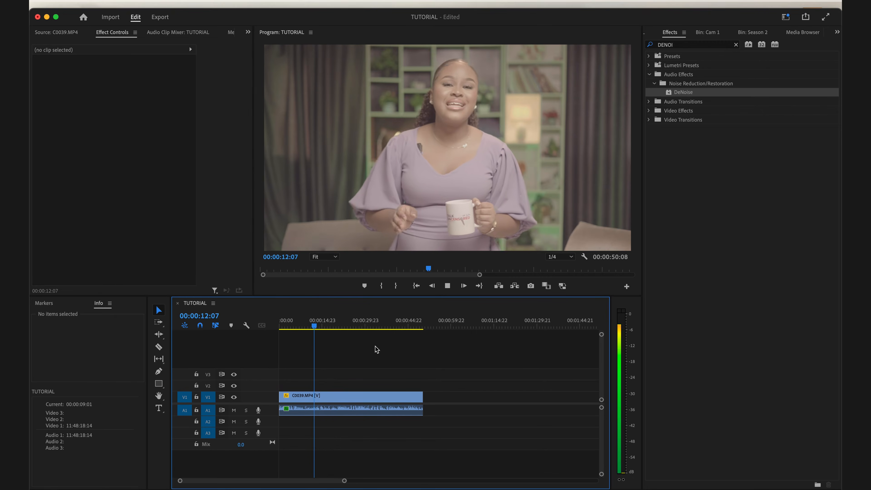
key(super+s)
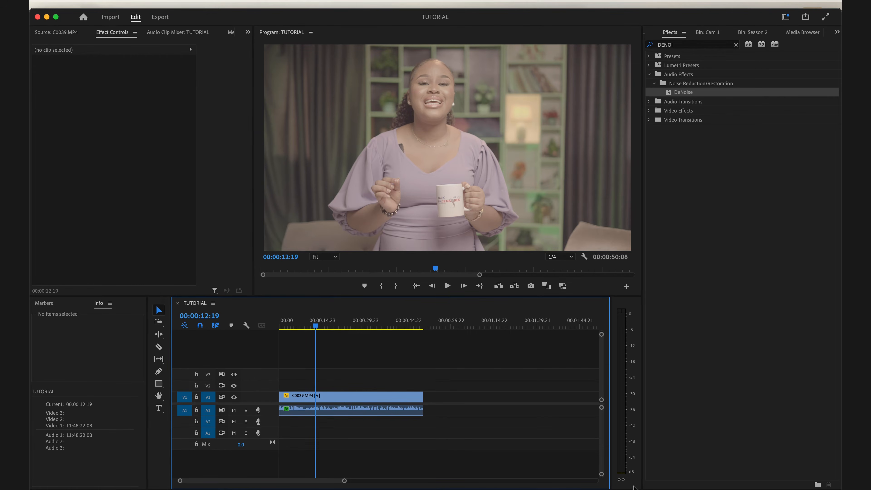
- Search the effects for "FILL", apply Fill Right with Left to the C0039.MP4 clip's audio, and close the DeNoise editor
drag(347, 324, 373, 325)
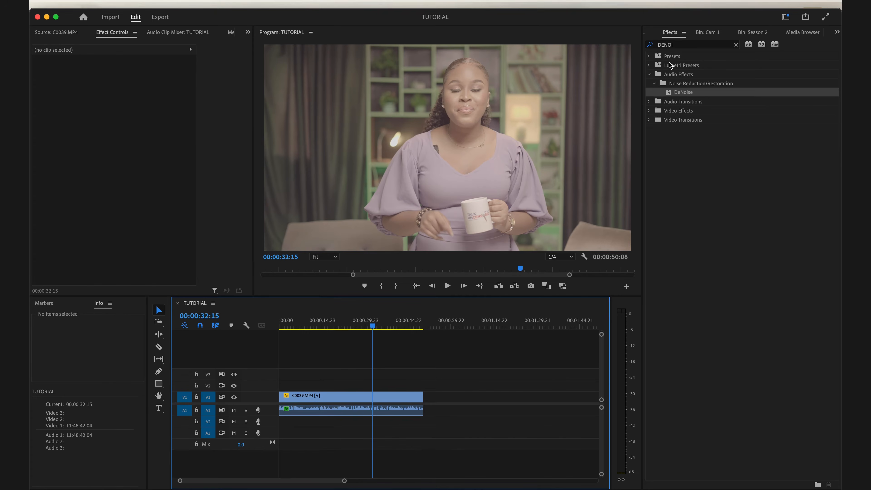
click(686, 46)
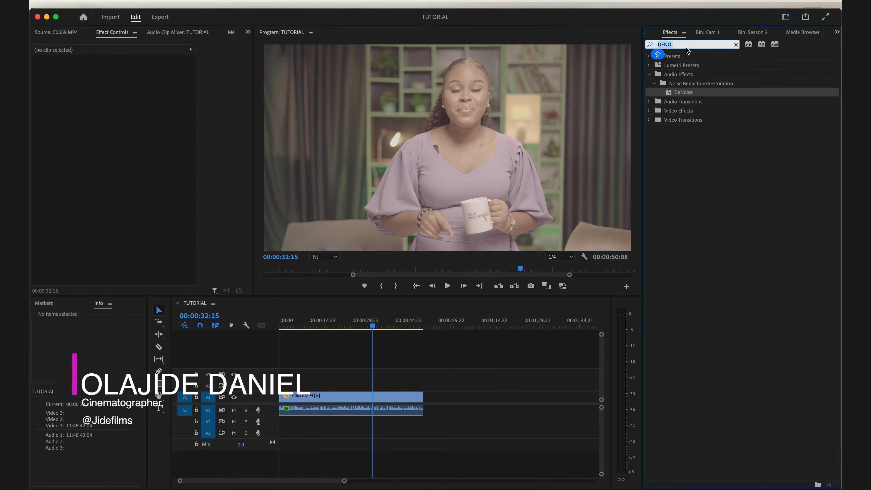
text(FILL)
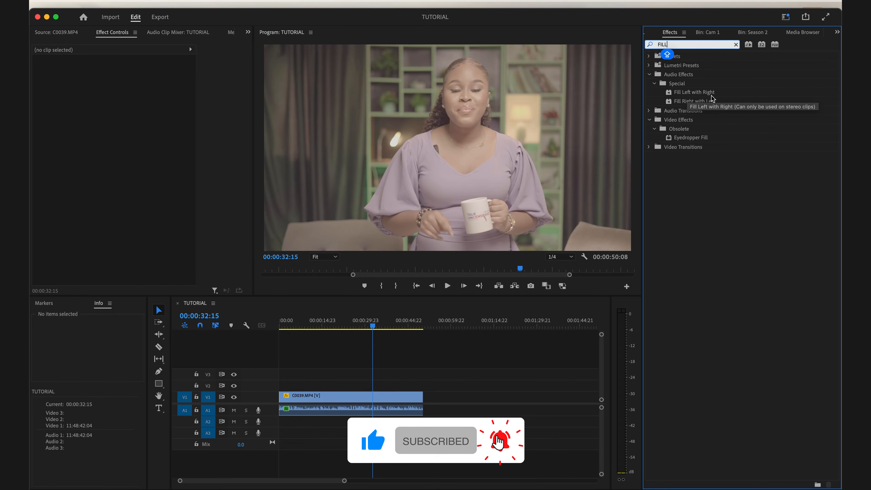
drag(690, 102, 334, 411)
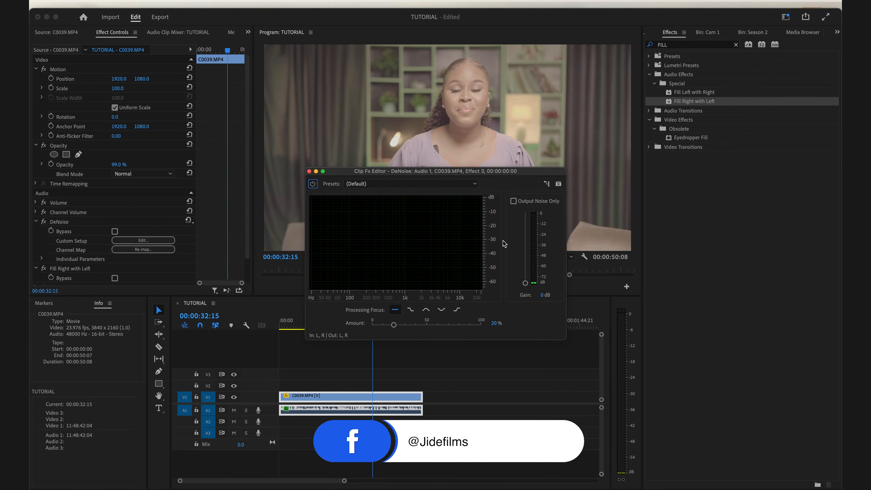
click(309, 172)
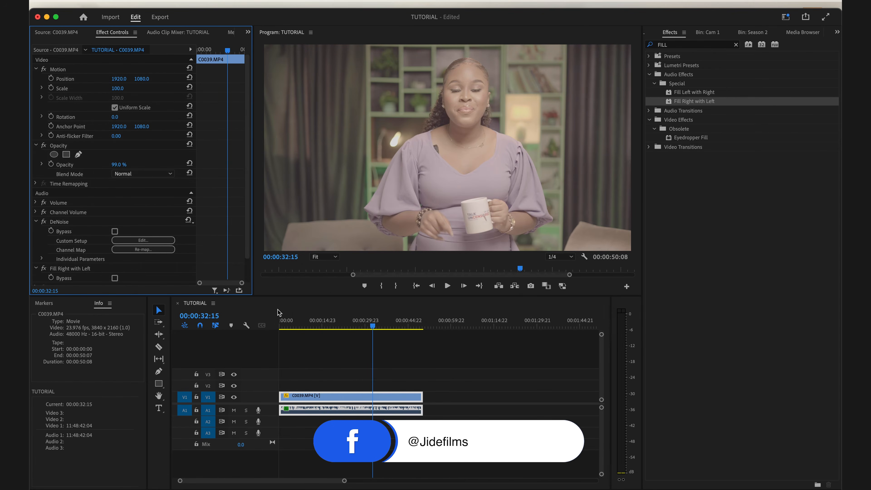
- Play the sequence to 00:00:35:11 to check both audio channels, and save the project with the playhead at 00:00:20:06
key(space)
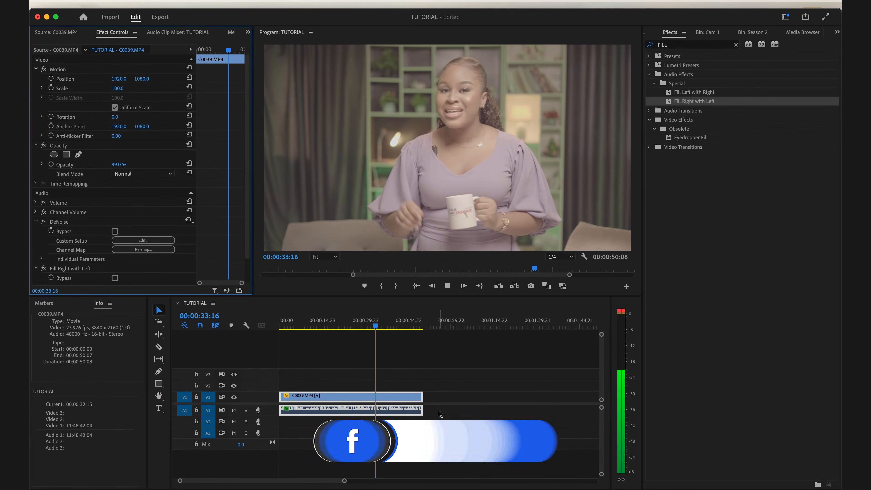
key(space)
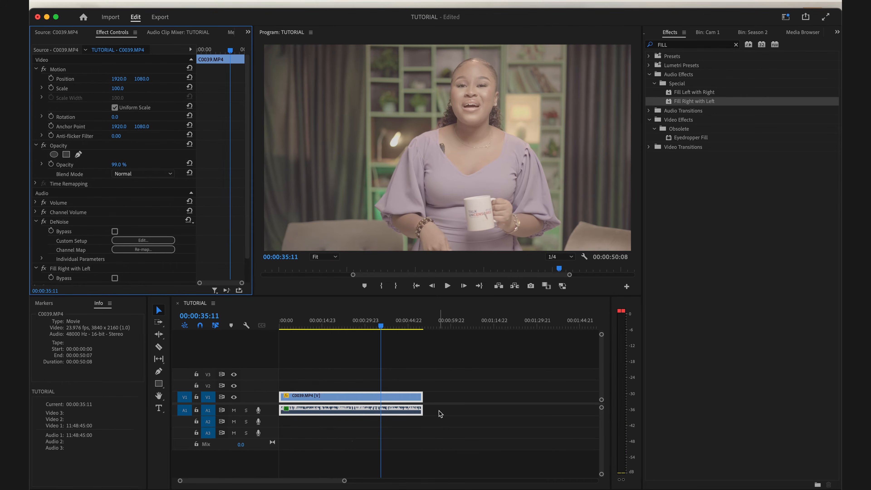
click(394, 327)
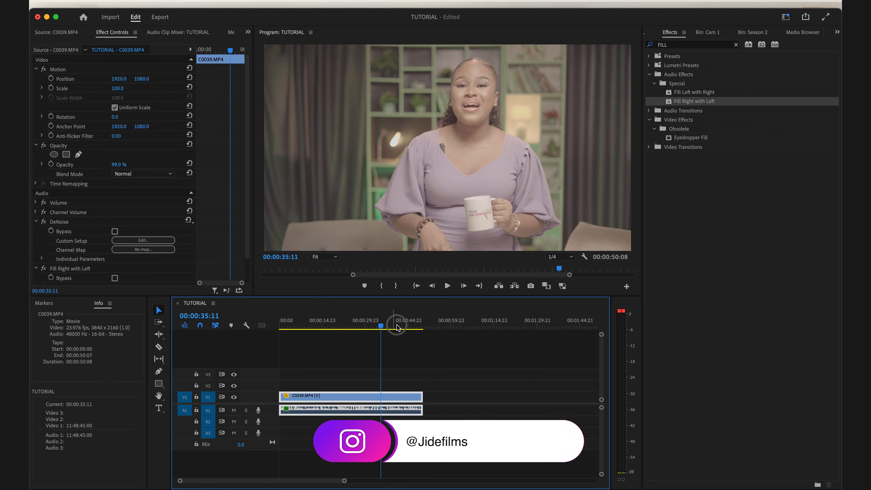
click(336, 327)
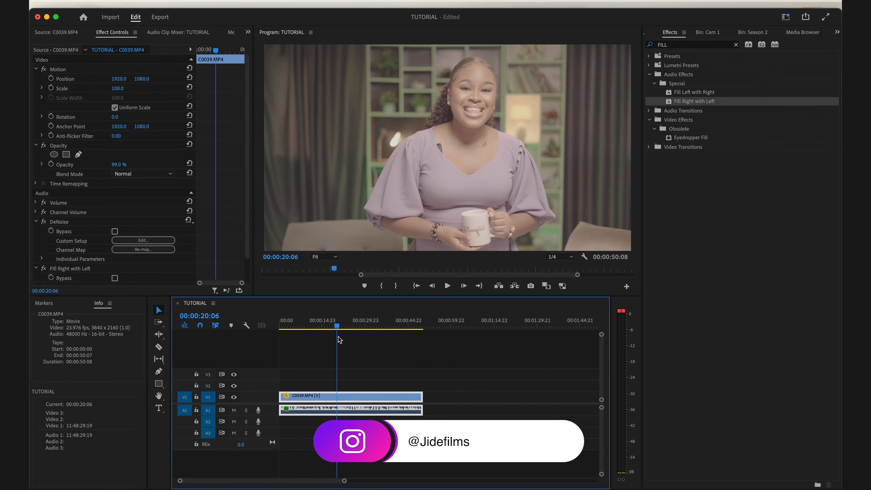
key(super+s)
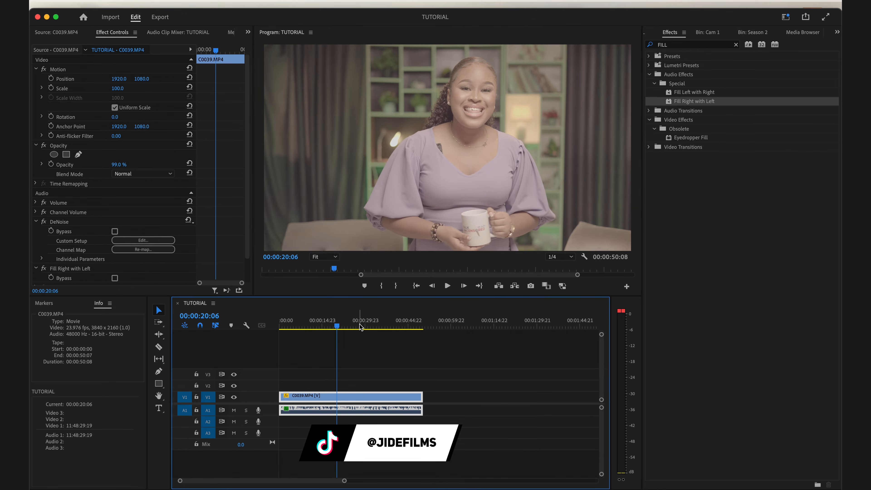
- Adjust the audio gain of the C0039.MP4 timeline clip and play to 00:00:23:09 to check the audio meters
key(g)
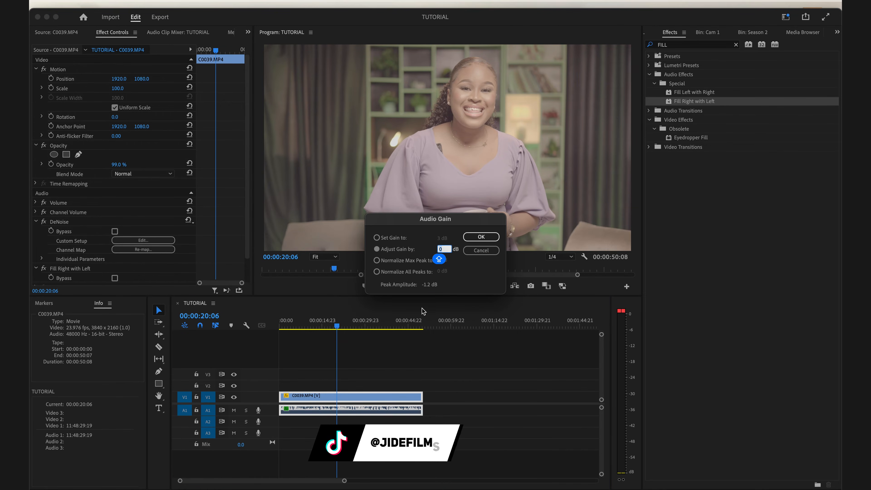
key(Return)
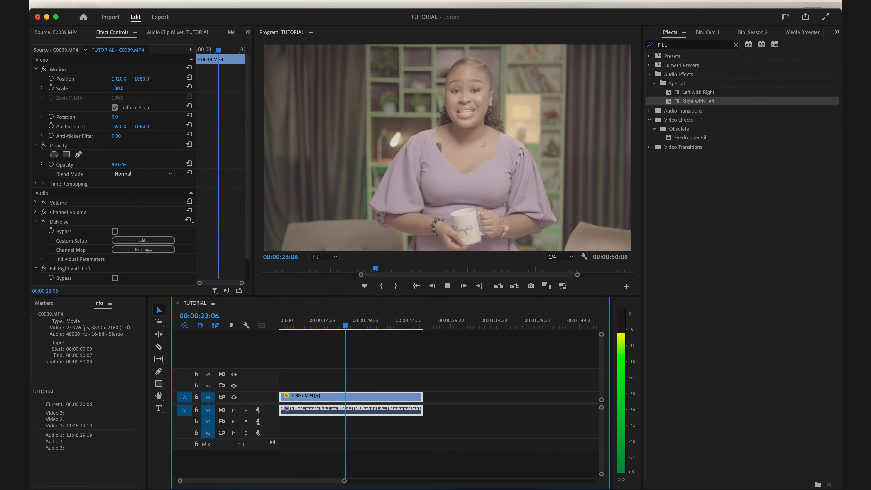
key(space)
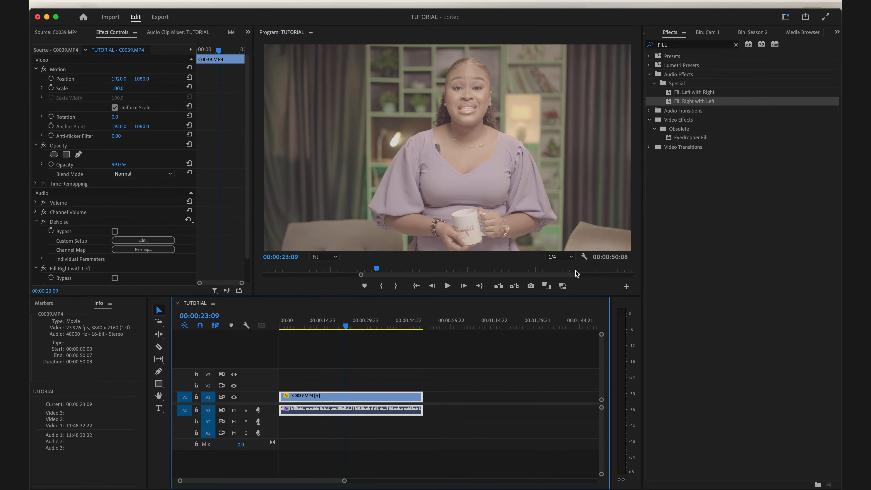
- Save the project and play the sequence from its start to 00:00:02:14 to check the audio levels
click(282, 321)
key(super+s)
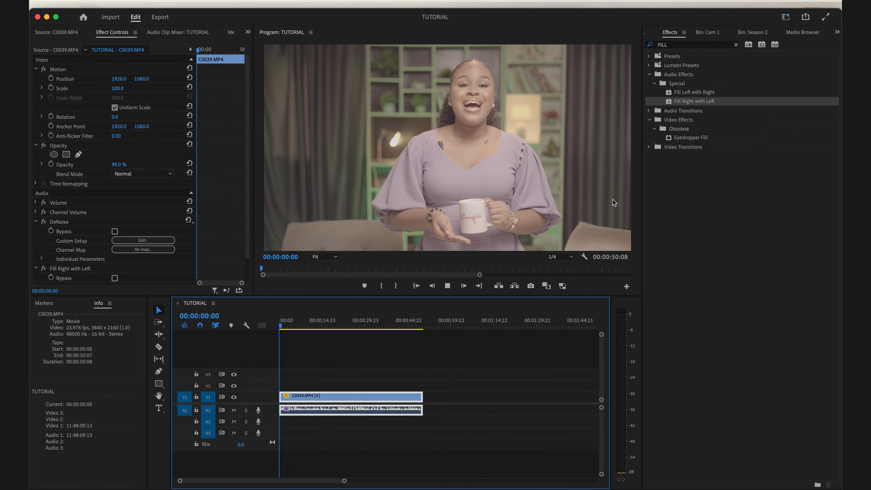
key(space)
key(=)
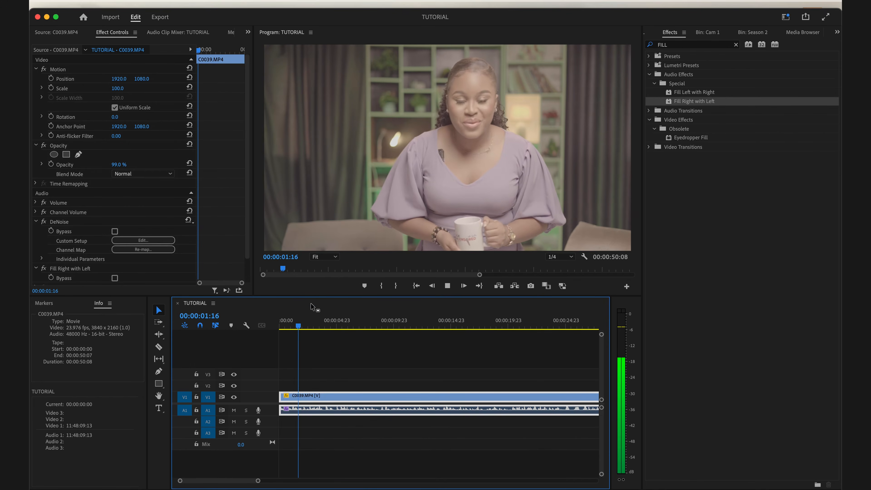
key(space)
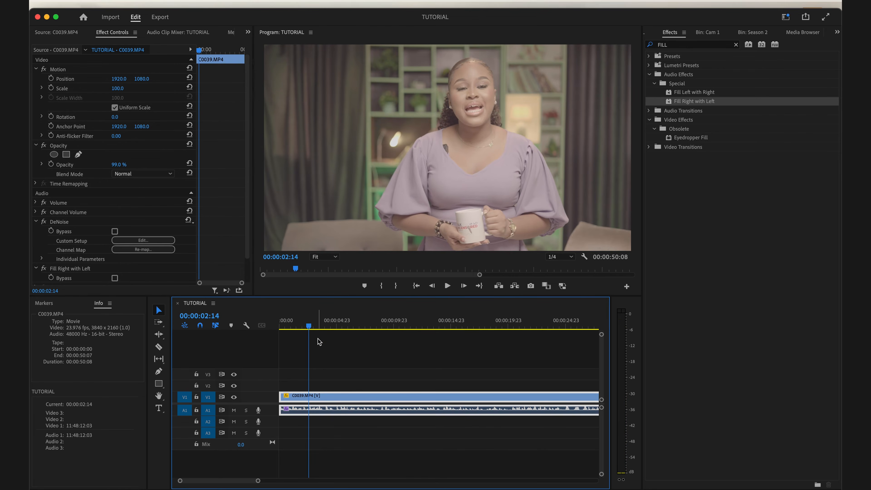
key(minus)
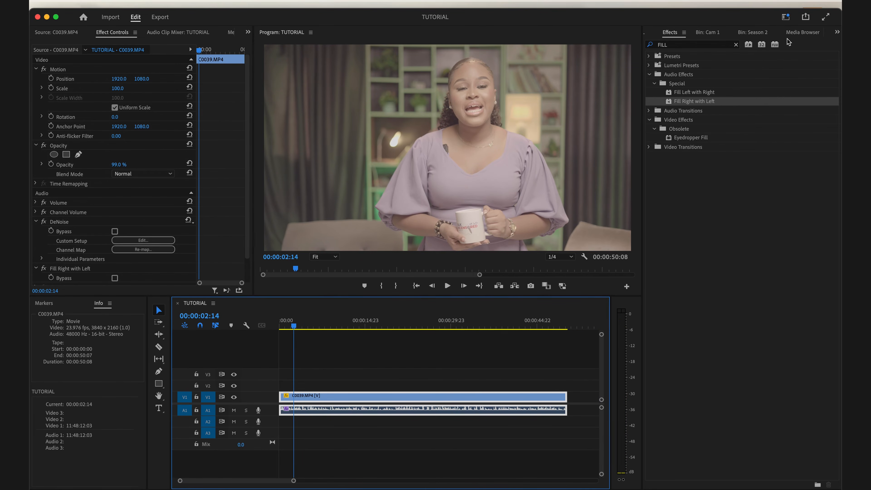
- Switch to the Essentials workspace and look through the motion graphics templates in Essential Graphics
click(837, 33)
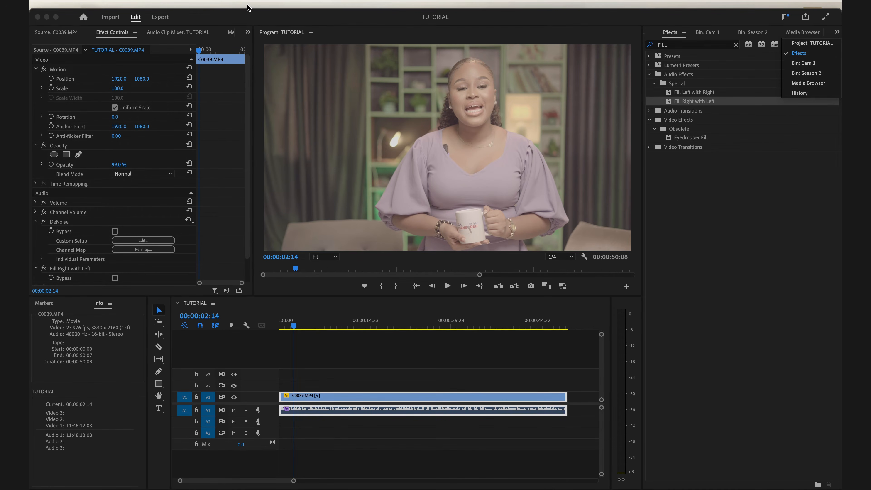
click(289, 3)
mouse_move(273, 3)
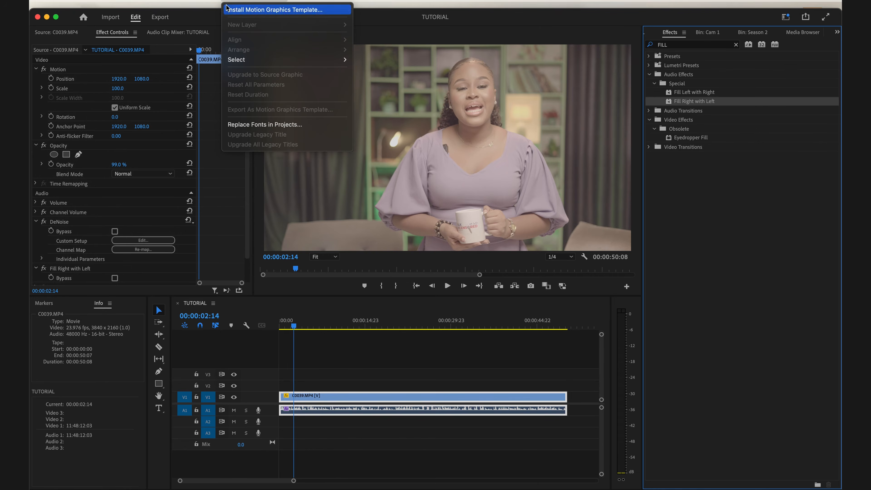
click(321, 2)
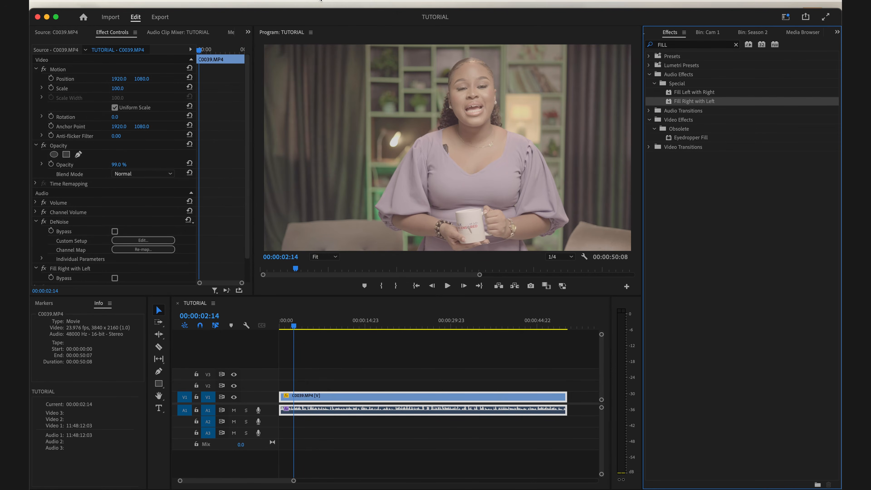
click(320, 2)
mouse_move(395, 10)
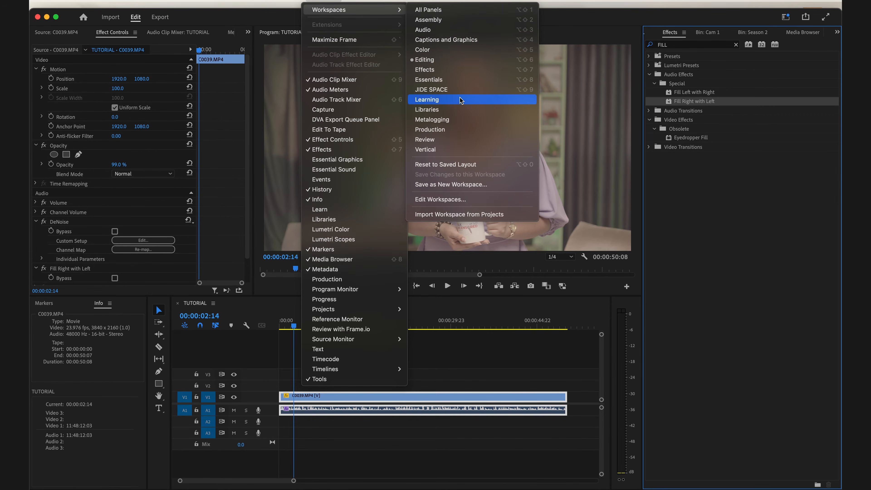
click(460, 79)
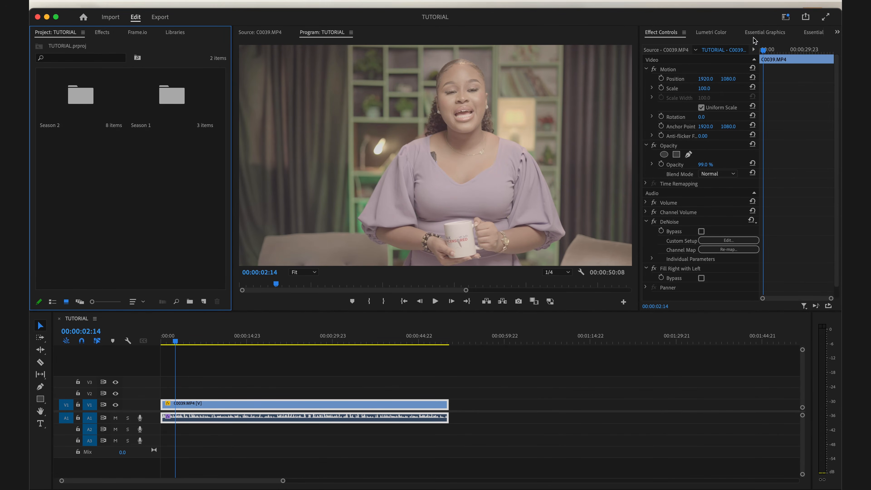
click(764, 33)
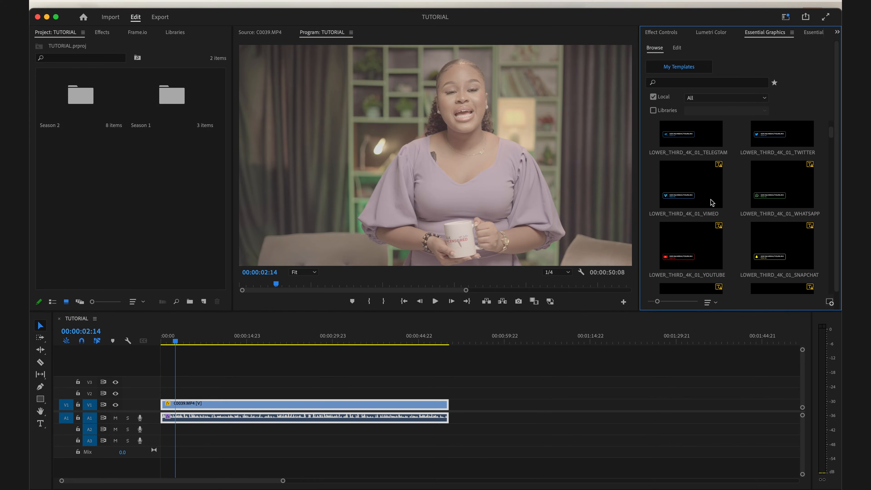
scroll(712, 202, down, 5)
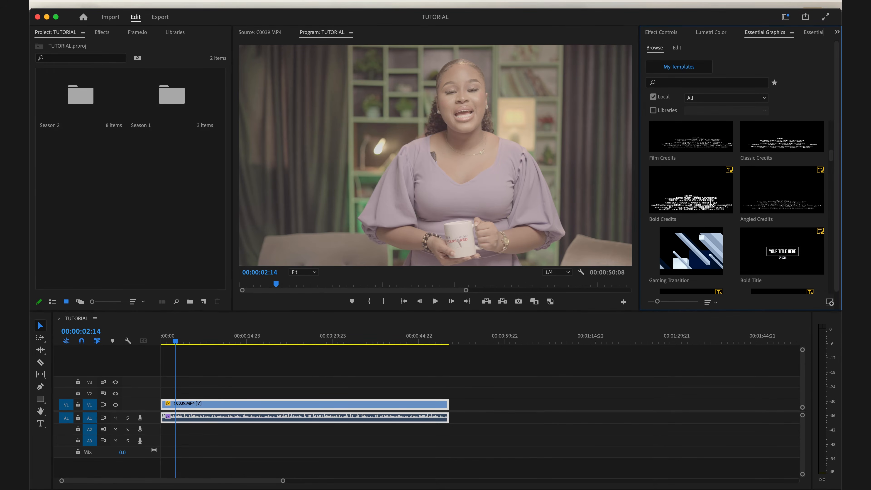
scroll(711, 201, down, 5)
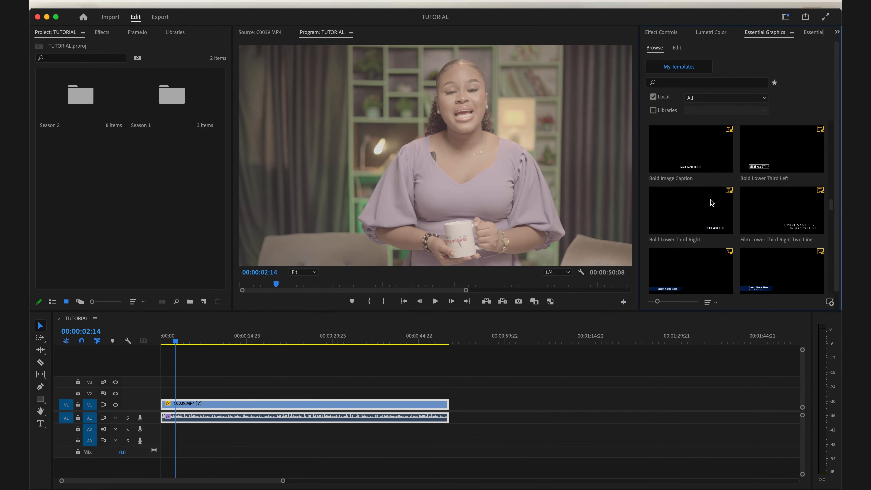
scroll(711, 203, down, 5)
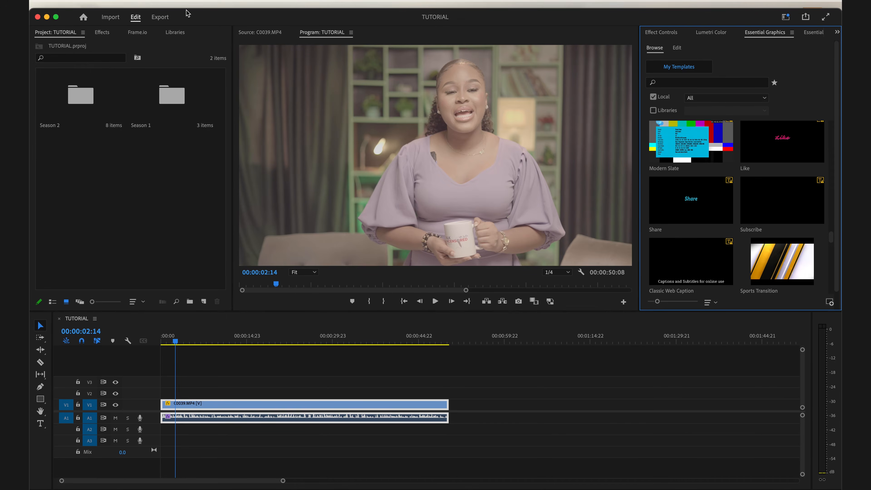
- Switch to the JIDE SPACE workspace and dock the Project panel in the same group as Effects and Lumetri Color
click(331, 3)
mouse_move(354, 16)
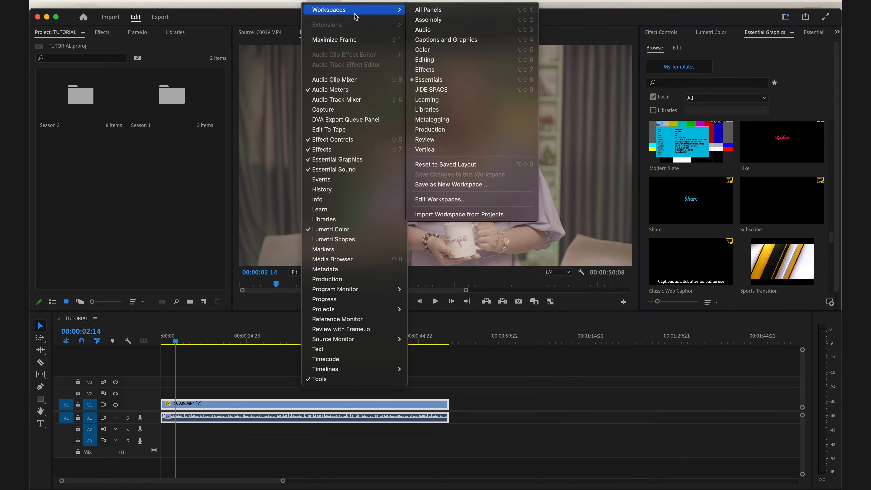
click(441, 89)
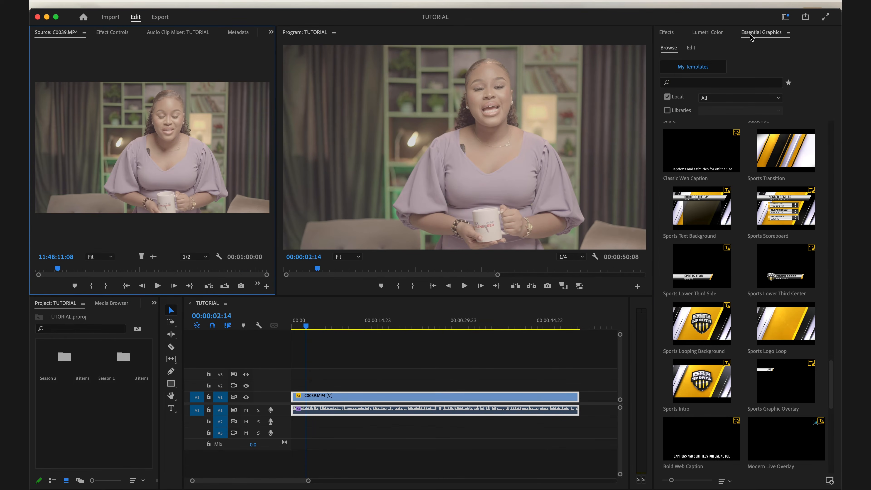
drag(53, 308, 725, 36)
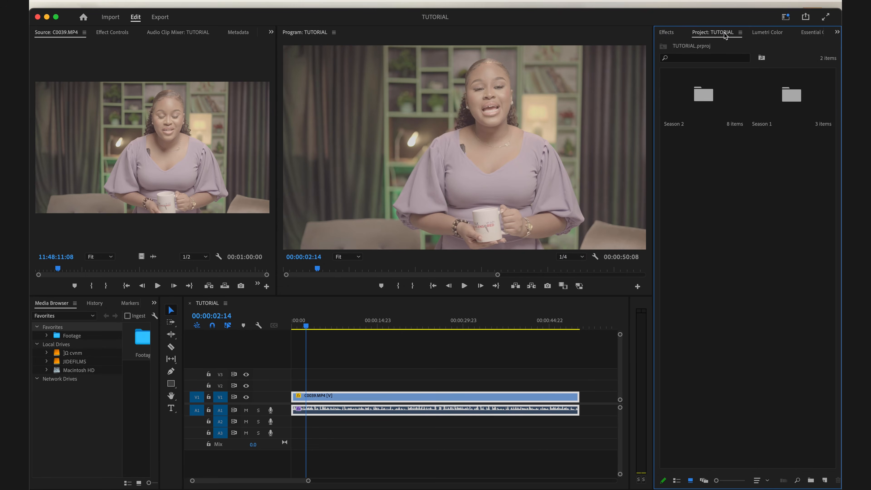
click(154, 302)
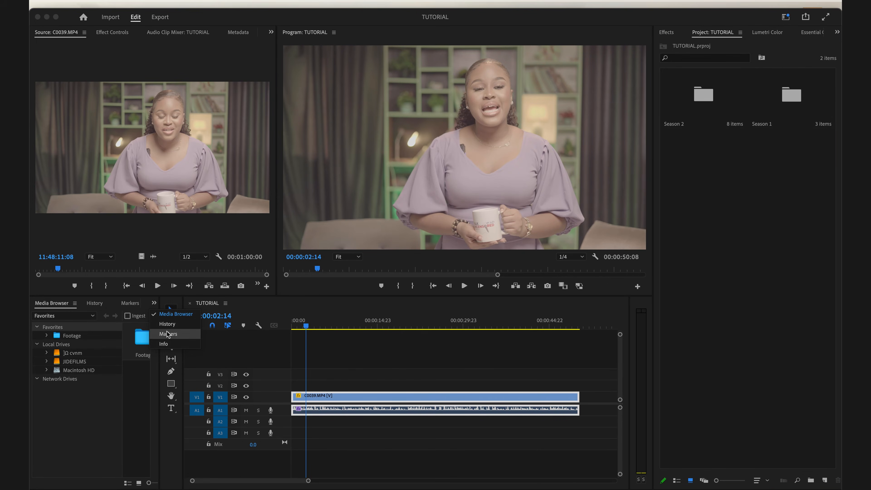
click(683, 253)
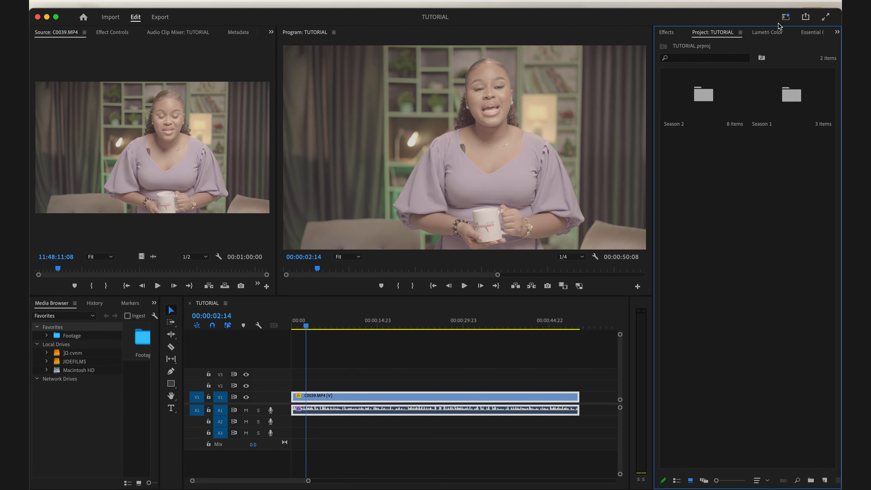
- Bring the Essential Graphics panel to the front and close it, removing it from the panel group
click(816, 33)
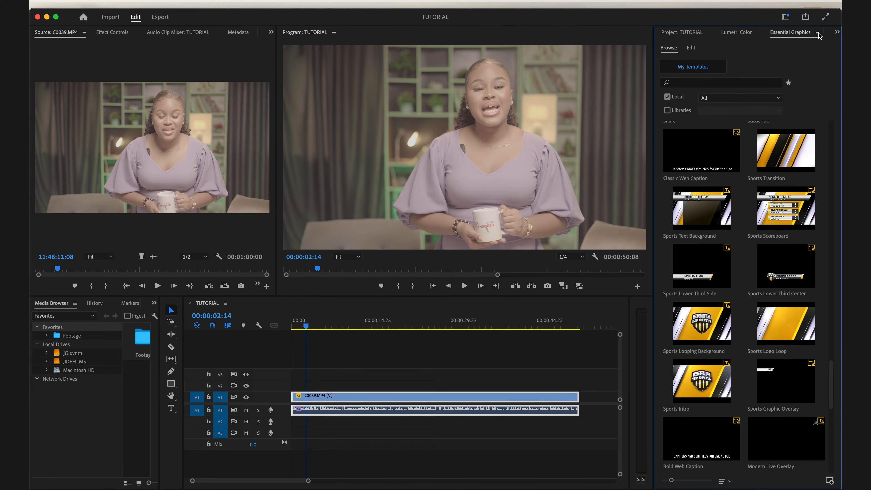
click(254, 0)
mouse_move(289, 2)
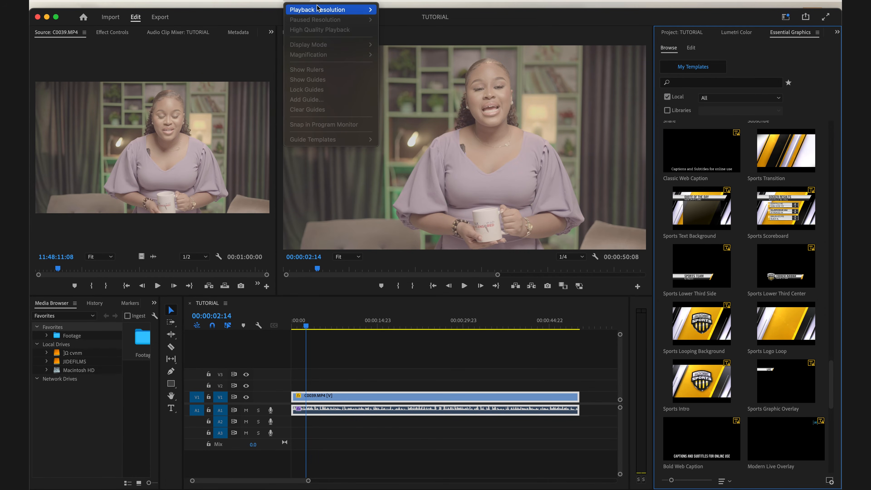
mouse_move(324, 1)
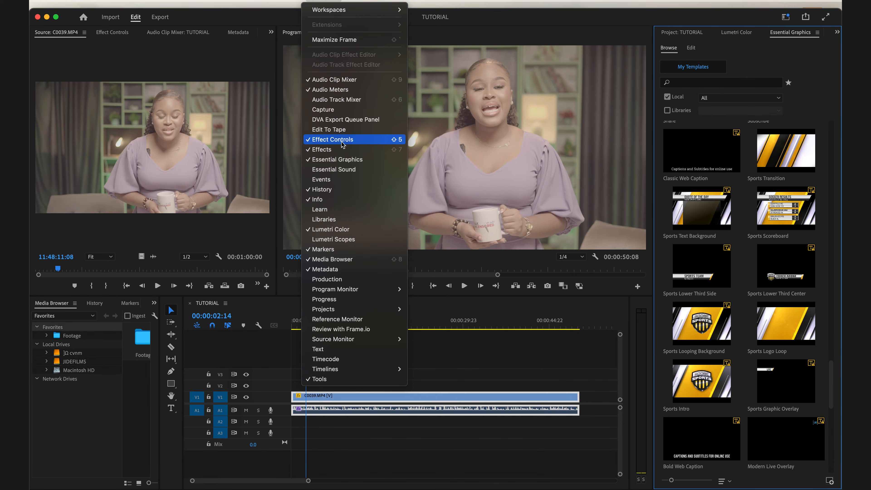
click(337, 160)
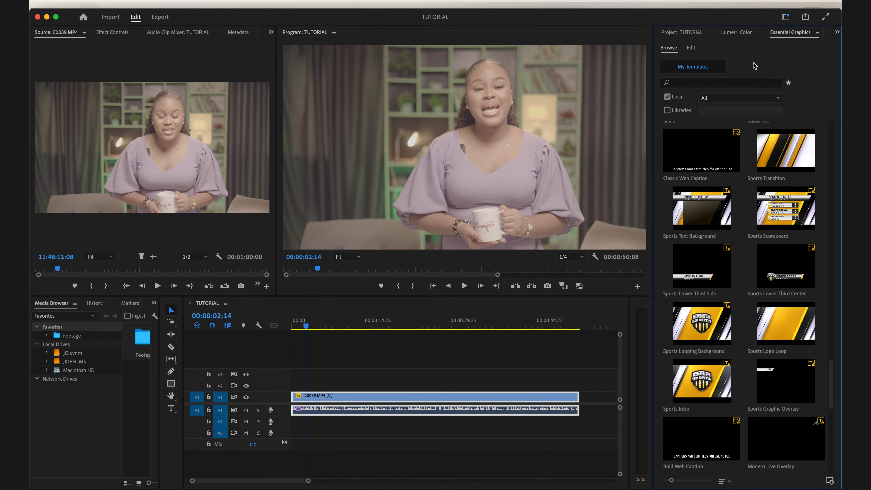
click(319, 2)
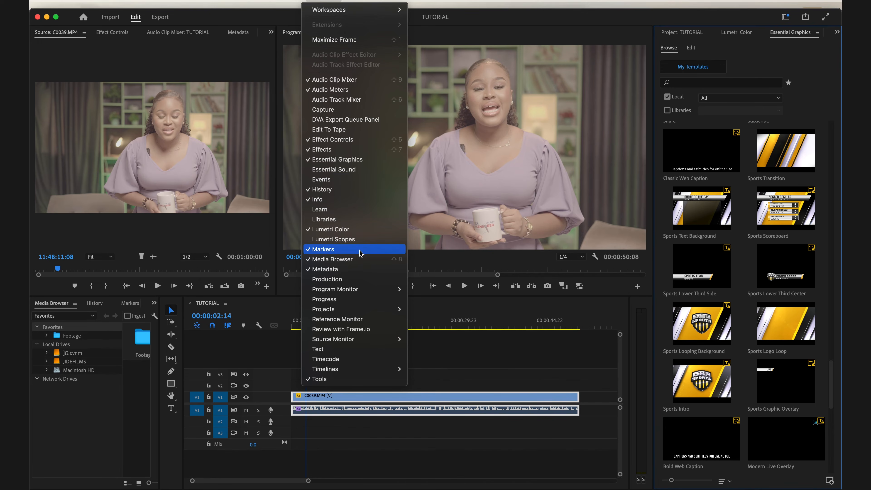
click(341, 162)
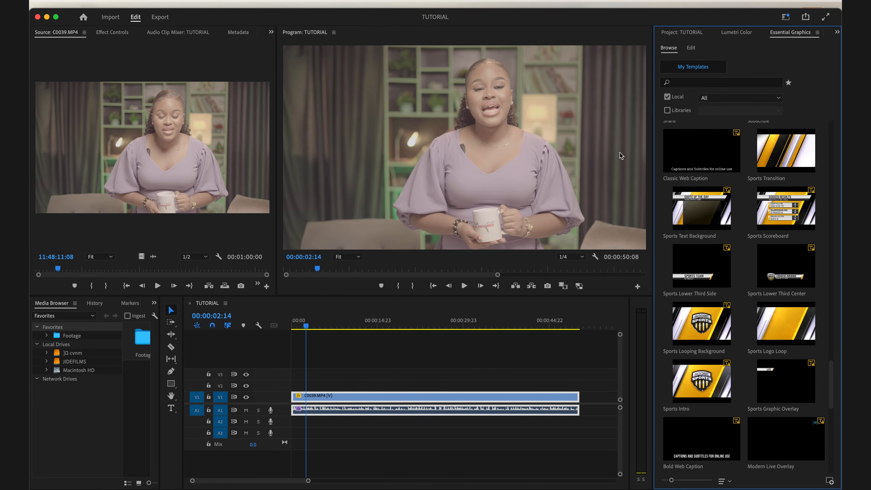
click(823, 34)
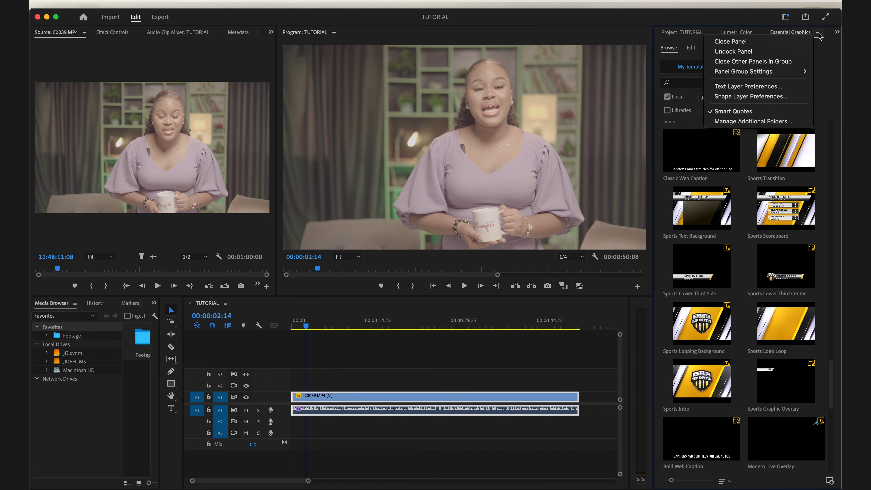
click(773, 38)
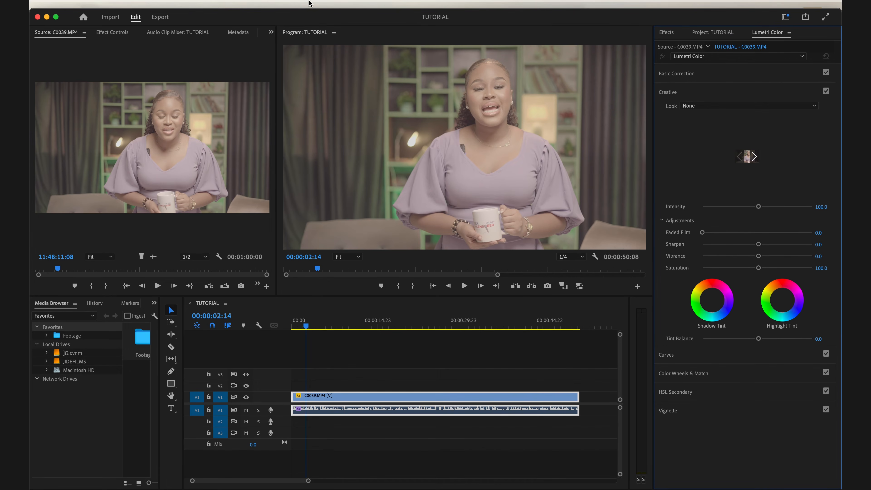
- Bring up the Essential Graphics template library
click(298, 4)
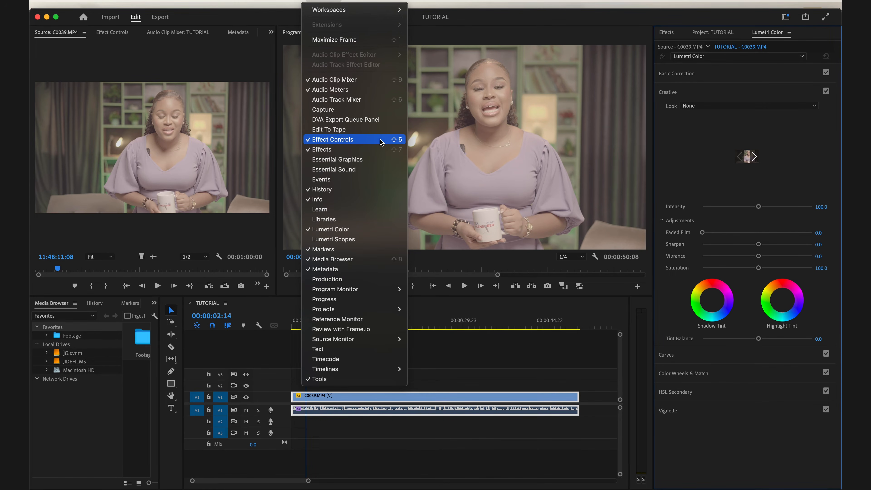
click(363, 159)
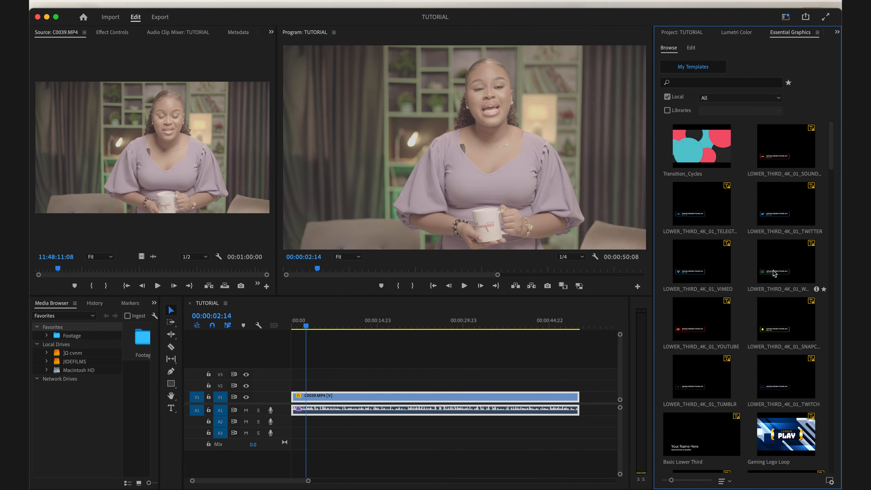
scroll(773, 274, down, 5)
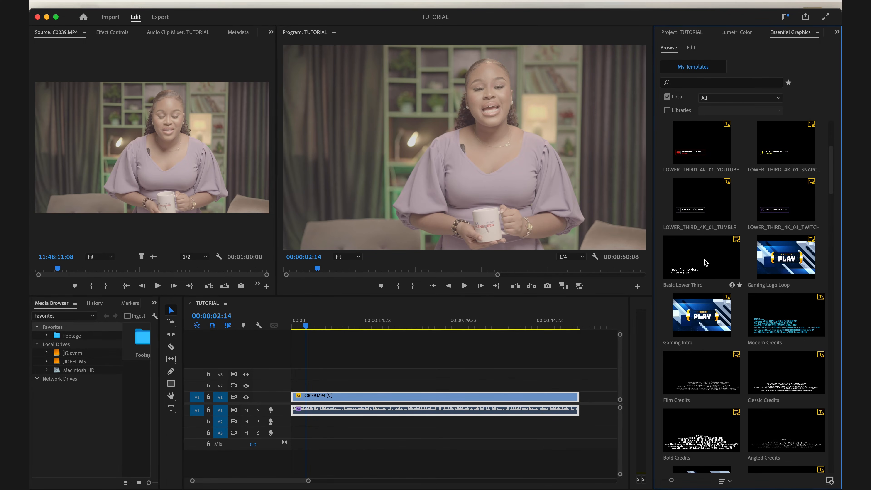
scroll(706, 263, down, 2)
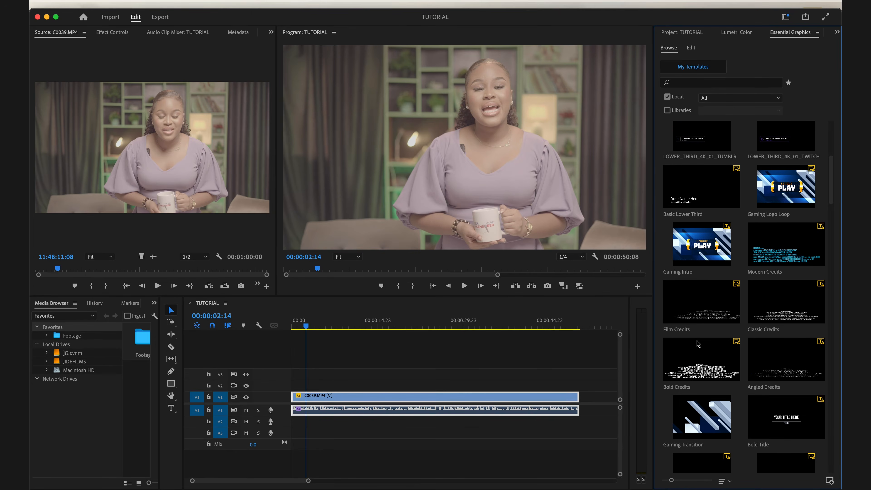
drag(710, 207, 309, 389)
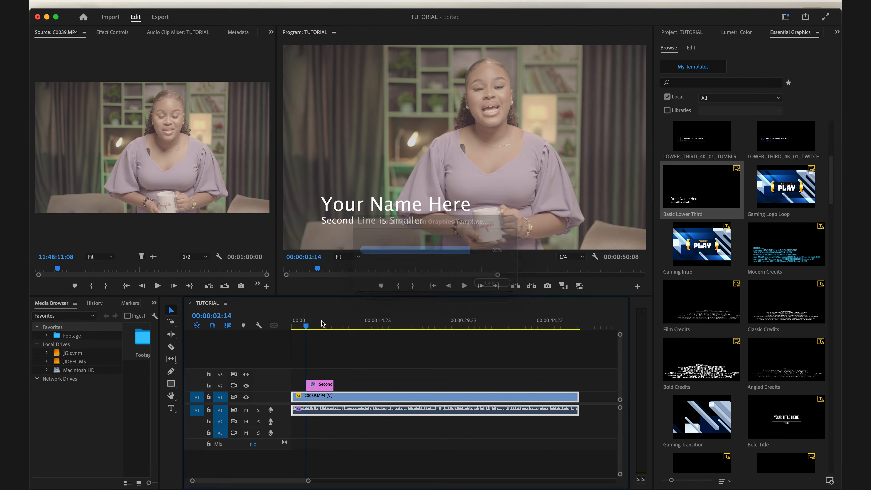
key(Return)
click(313, 320)
drag(313, 321, 324, 320)
key(super+z)
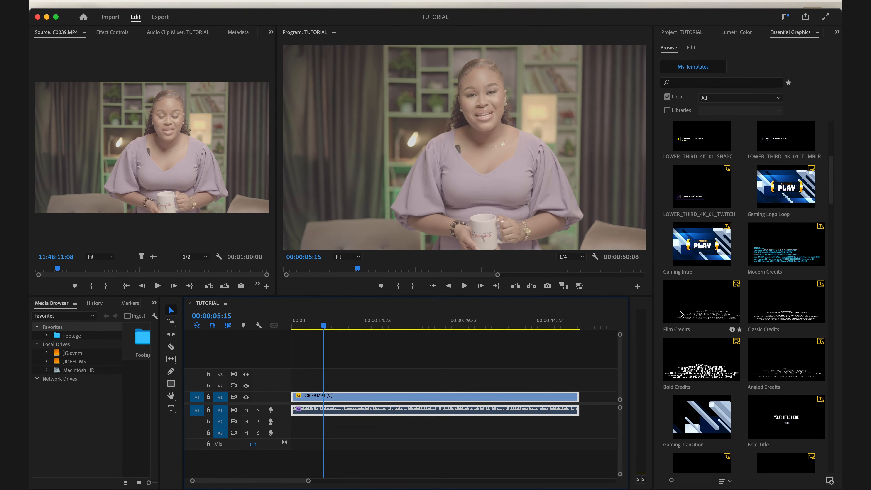
- Limit the templates to the Local Templates Folder and add Basic Lower Third to track V2 near the start of C0039.MP4, accepting font substitution
scroll(680, 314, up, 5)
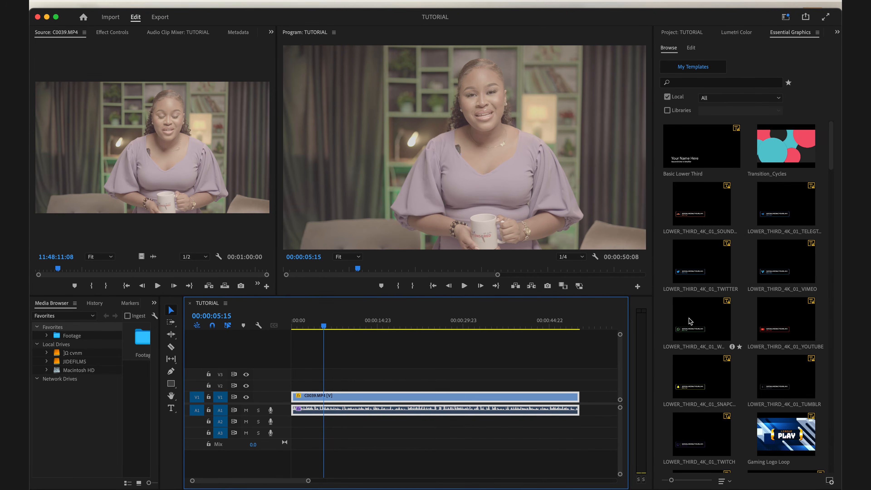
scroll(684, 321, down, 2)
scroll(686, 320, up, 2)
click(685, 98)
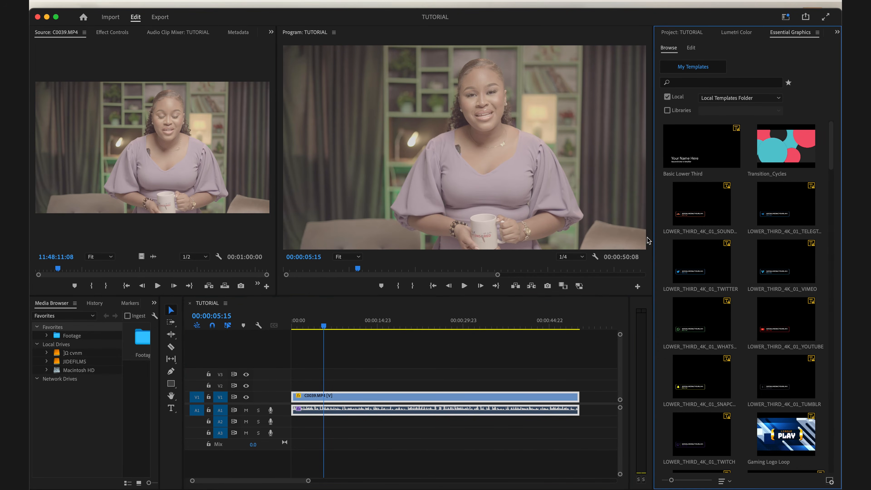
drag(698, 150, 314, 388)
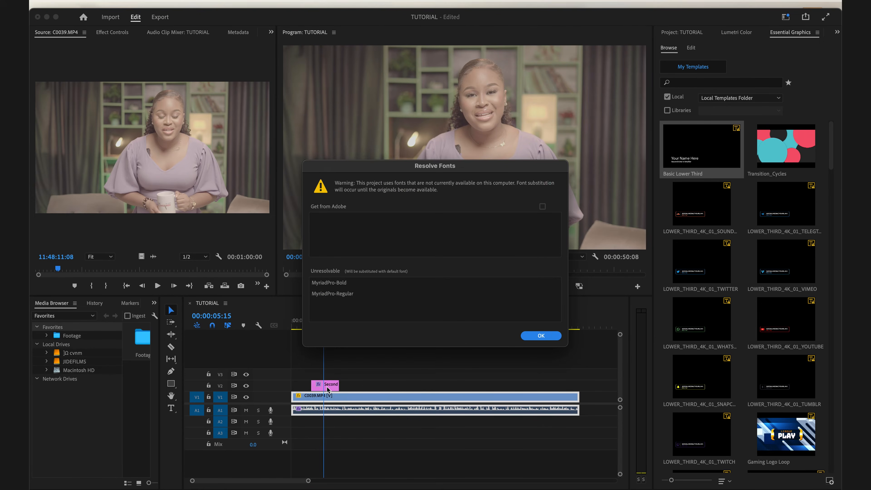
click(549, 336)
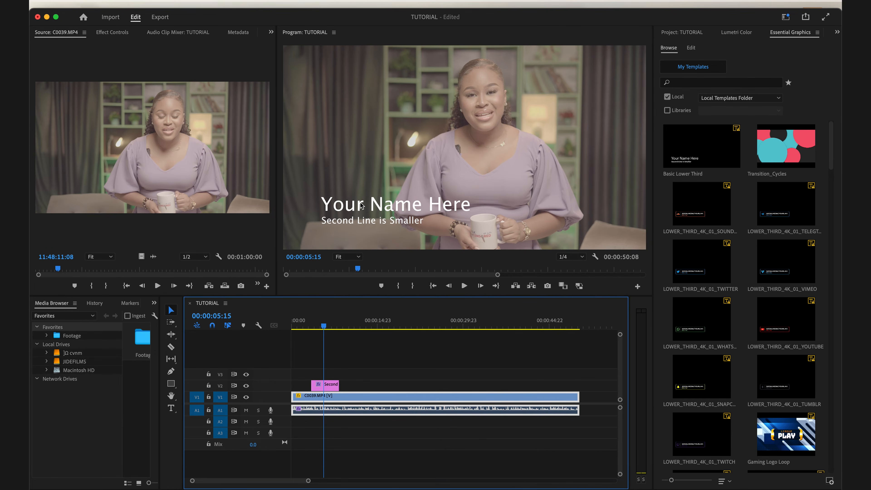
- Enlarge the timeline around the lower third on V2 and scrub through it to preview how the title appears over the footage
click(318, 326)
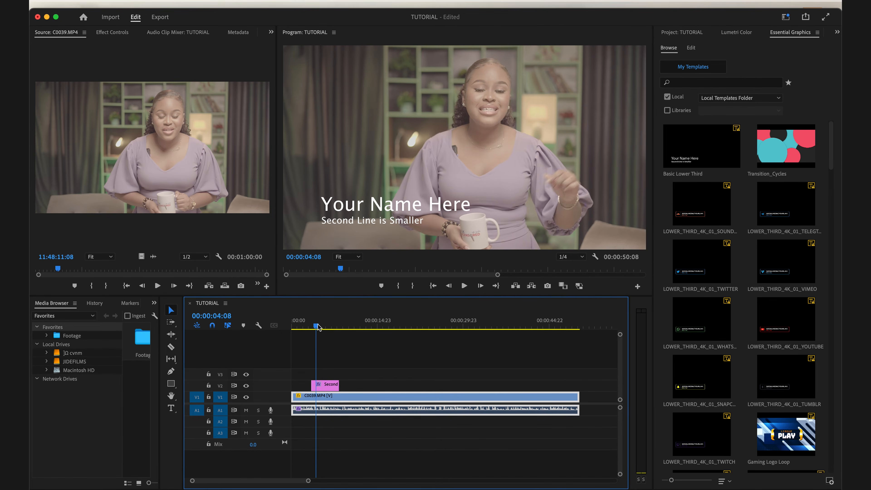
key(=)
drag(411, 328, 419, 326)
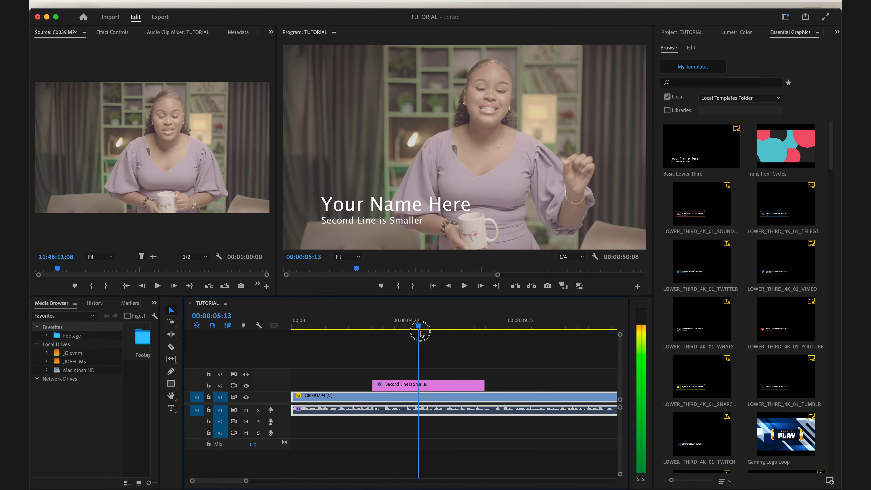
click(415, 385)
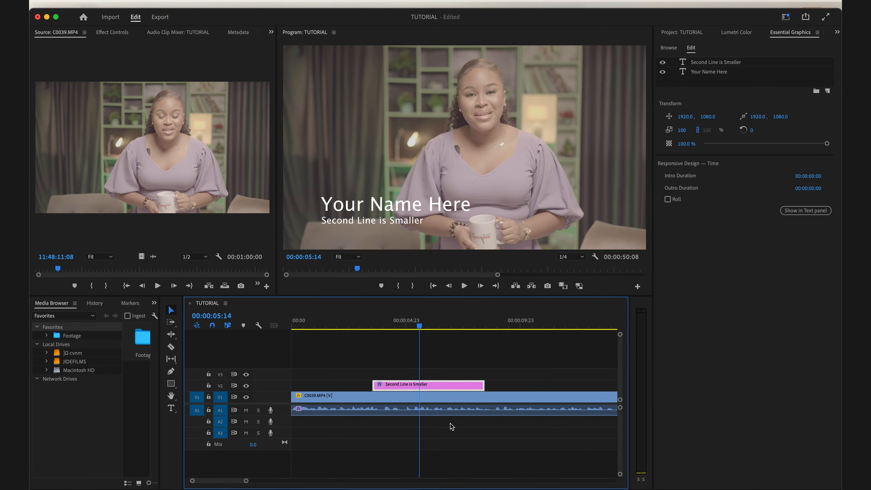
click(411, 336)
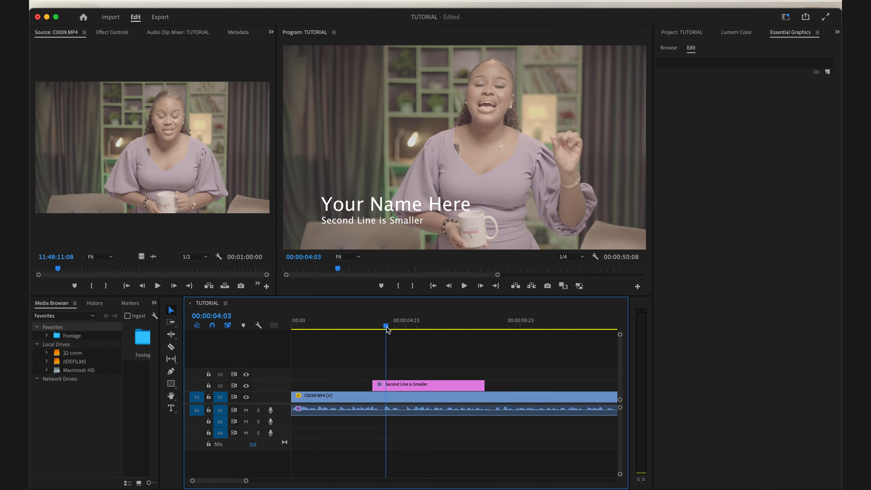
drag(425, 328, 468, 326)
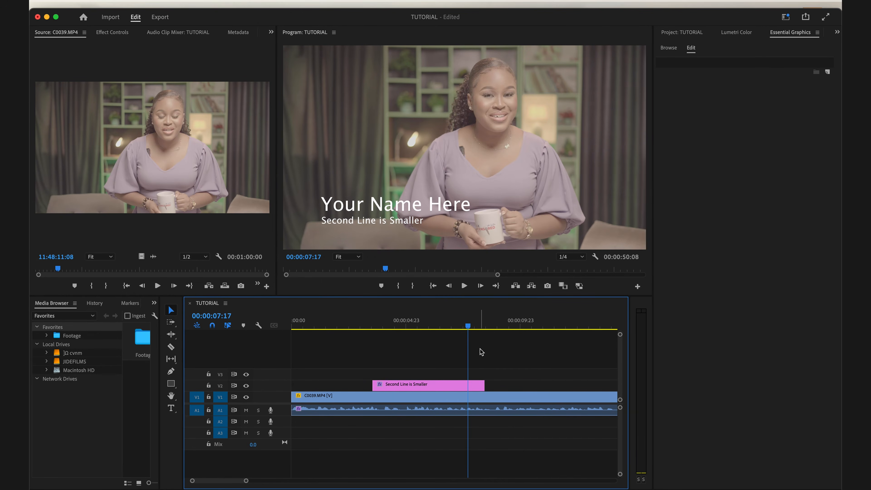
scroll(481, 352, right, 2)
- Replace the lower third's second text line with "PREMIERE PRO TUT"
click(427, 384)
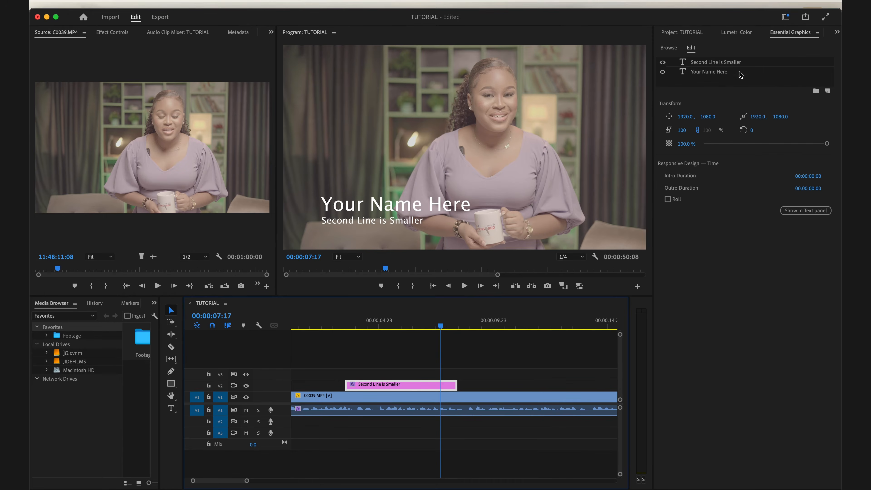
click(744, 32)
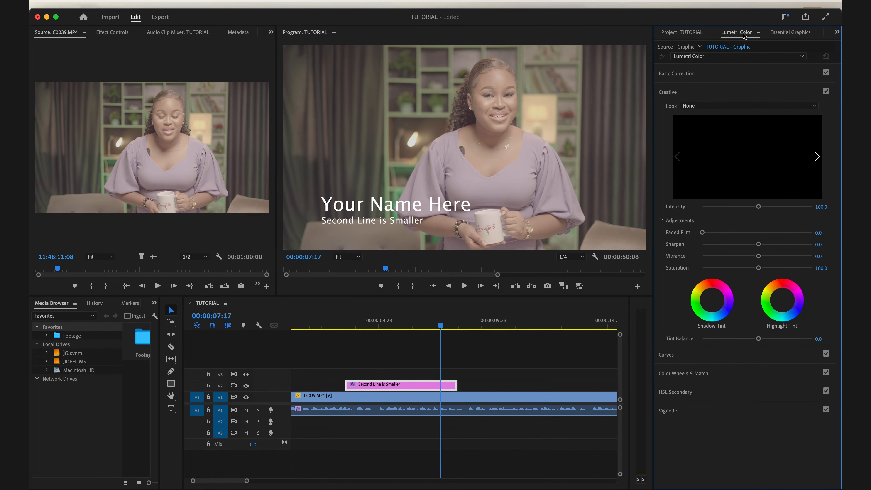
mouse_move(362, 326)
mouse_down()
mouse_move(443, 344)
mouse_move(367, 334)
mouse_up()
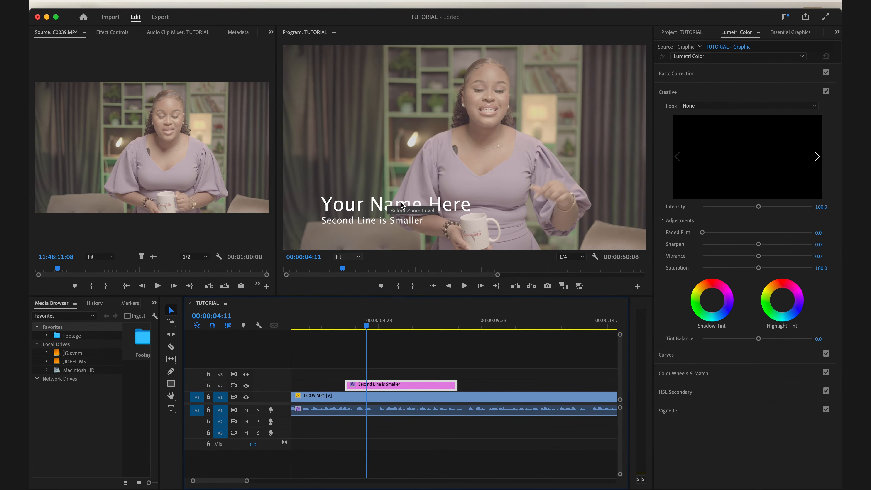
click(172, 408)
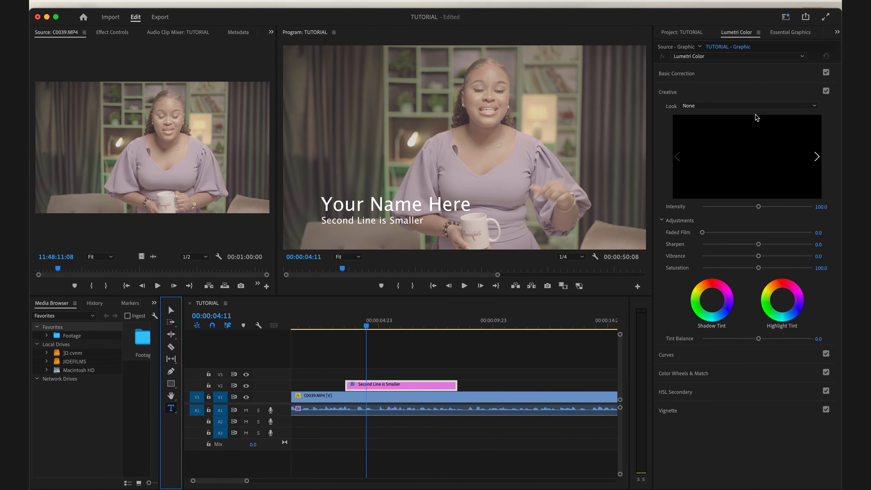
click(792, 32)
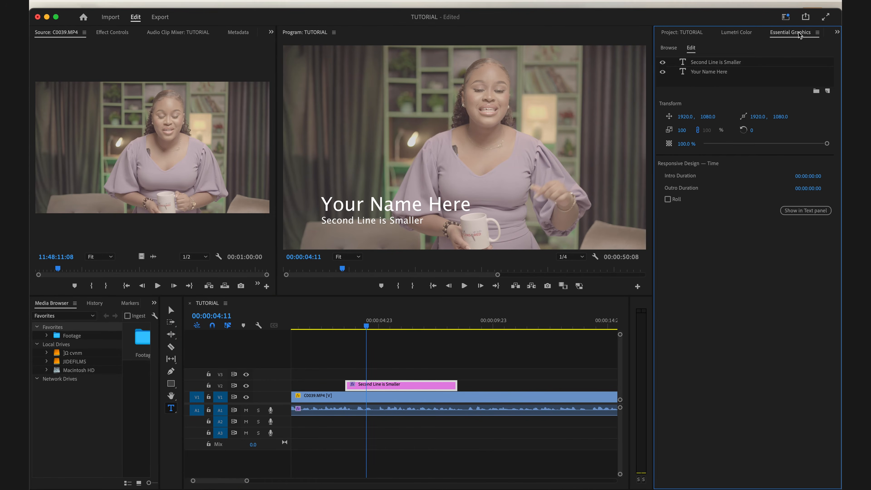
click(715, 63)
click(394, 219)
key(super+a)
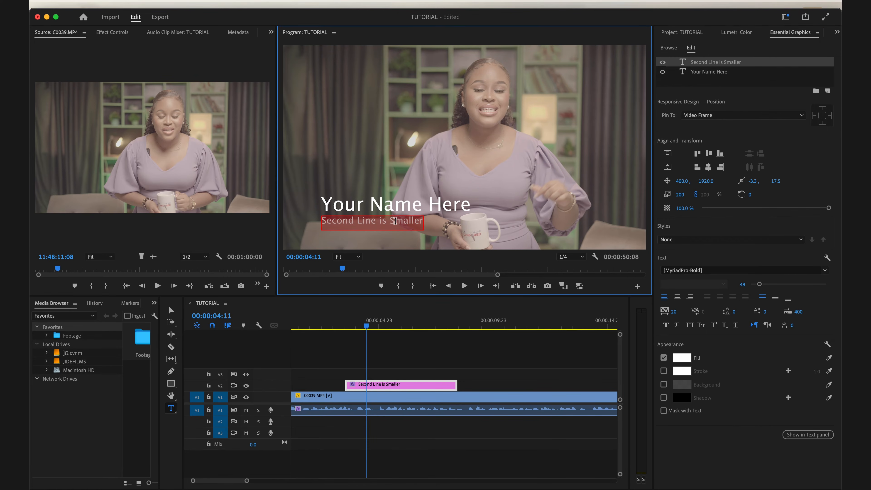
text(PREMIERE PRO)
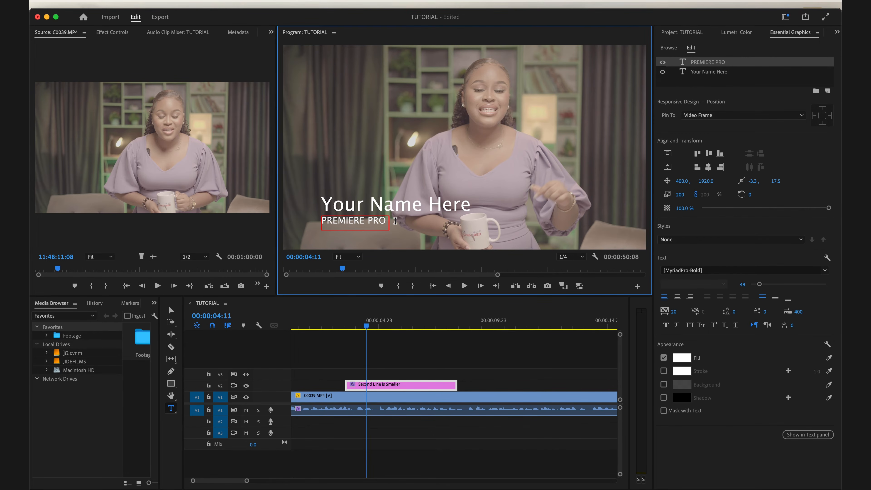
text( TUT)
click(171, 310)
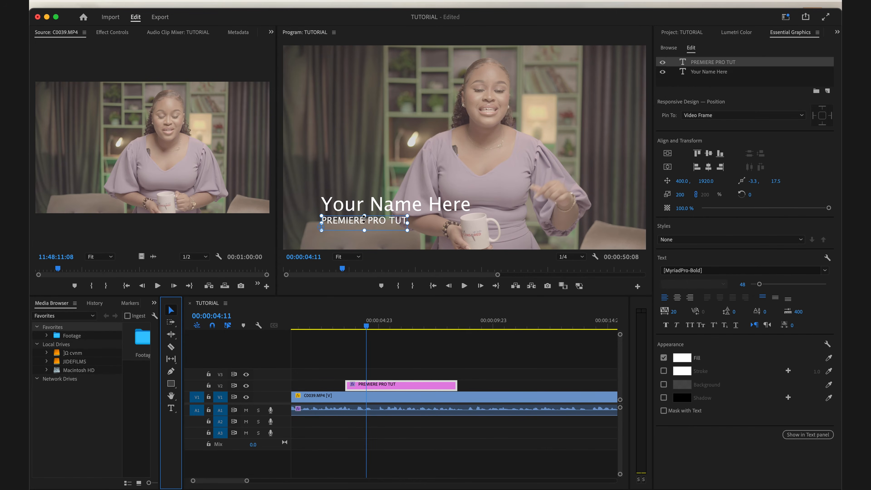
- Replace the "Your Name Here" line with the presenter's name in capitals, and play back the start of the title
click(391, 208)
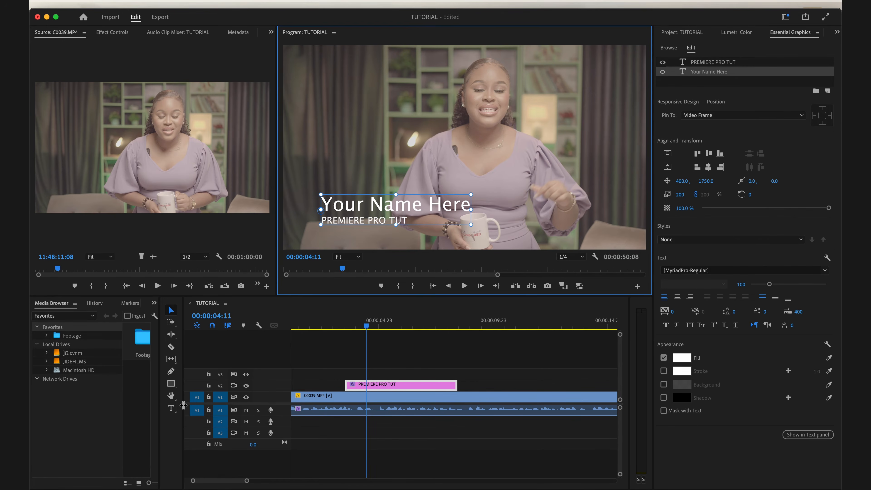
click(171, 408)
click(409, 202)
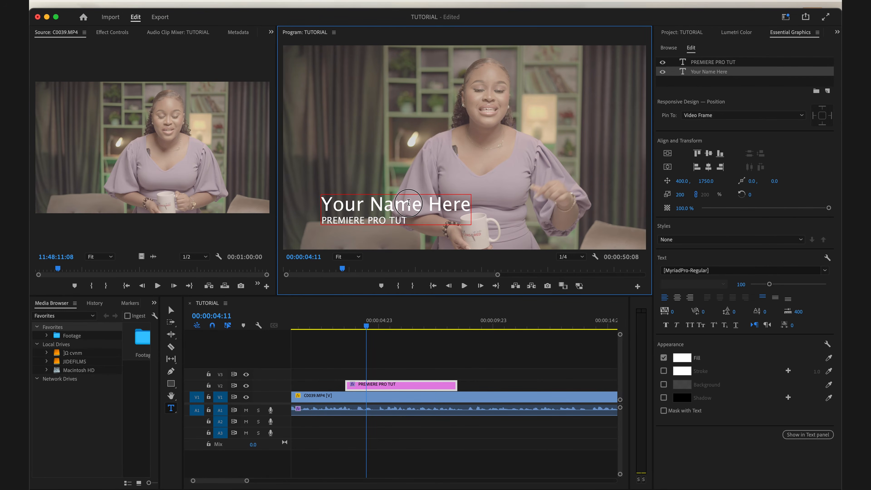
triple_click(409, 202)
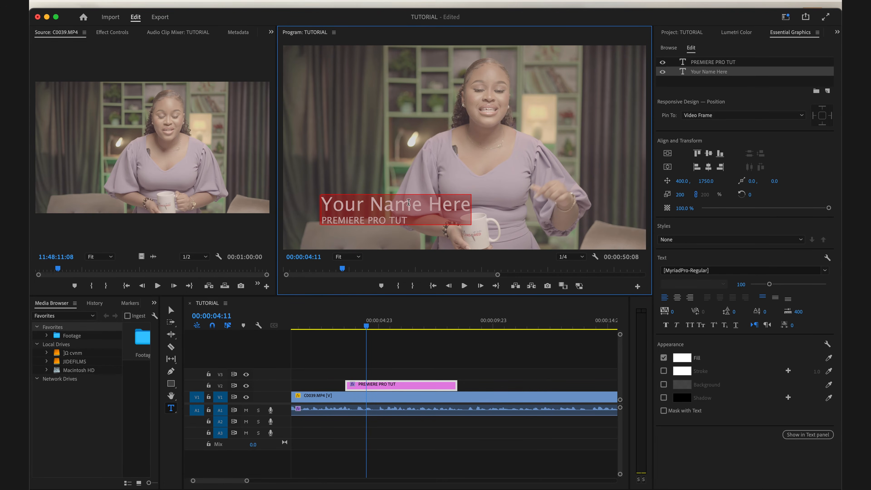
text(IVY)
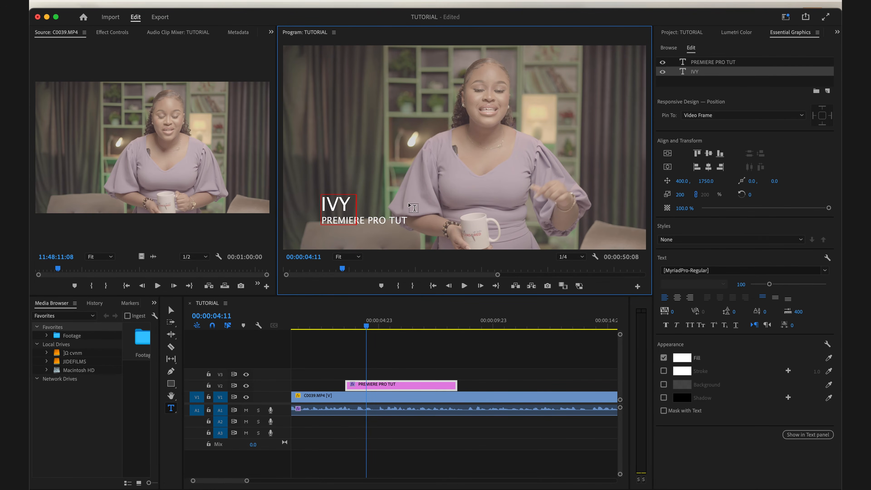
text( DEE)
key(Escape)
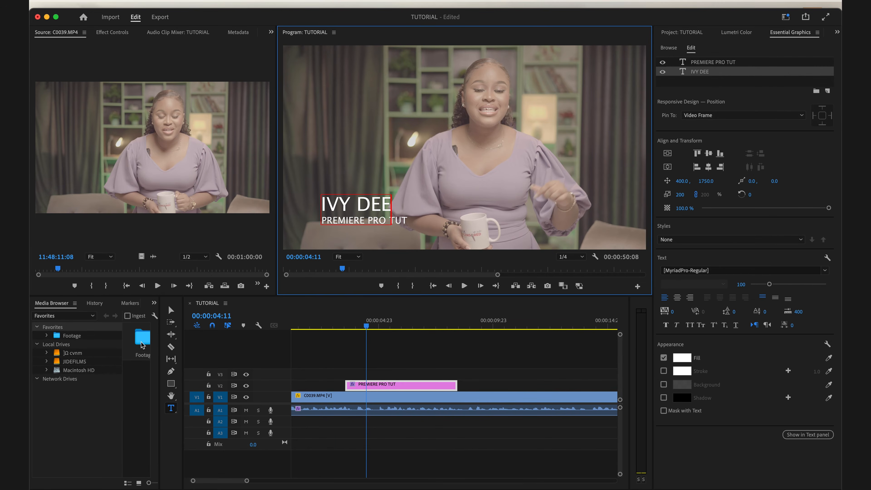
click(339, 325)
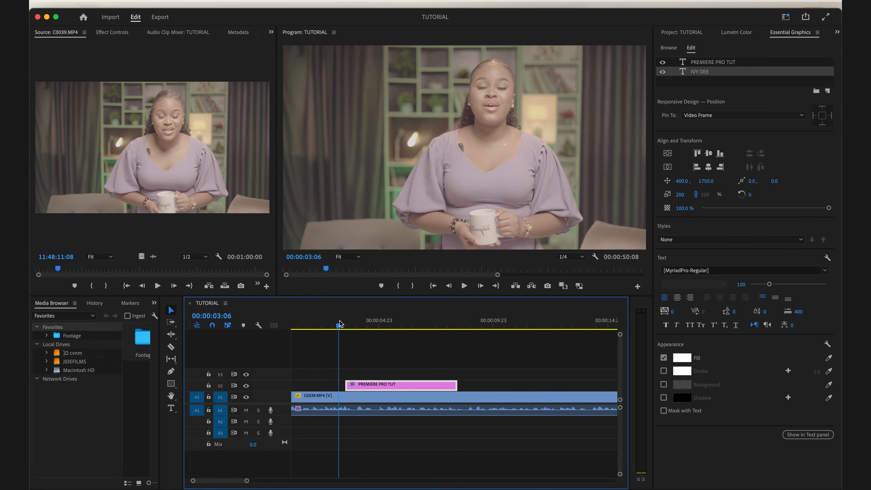
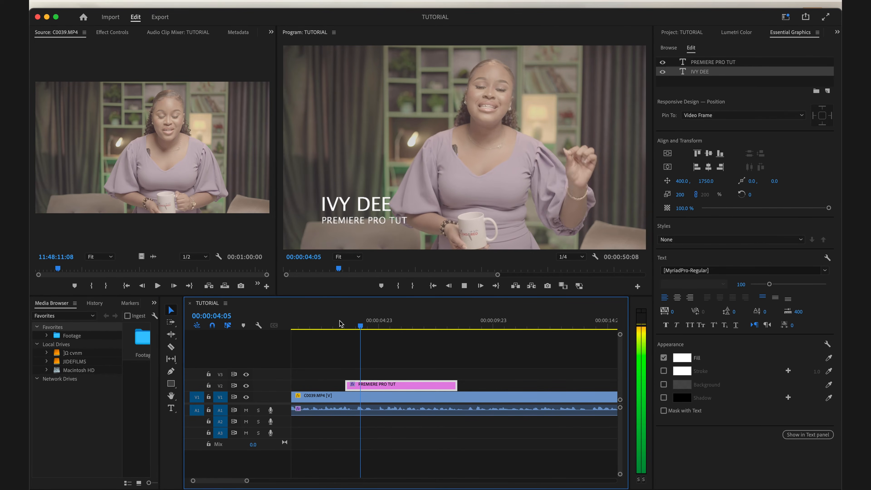
key(space)
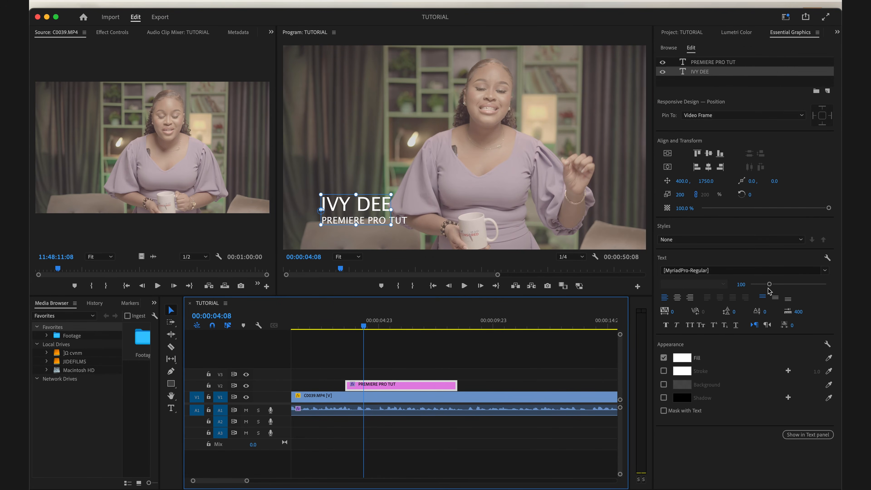
drag(770, 287, 765, 287)
key(super+z)
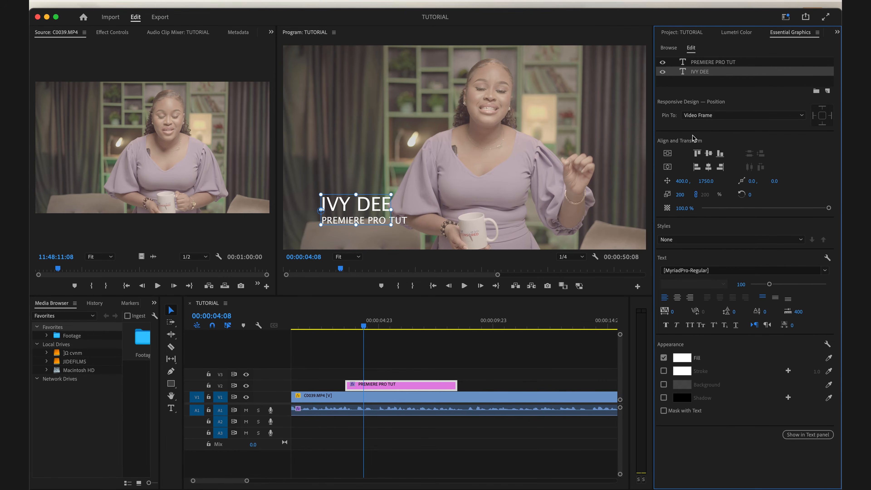
shift+click(722, 63)
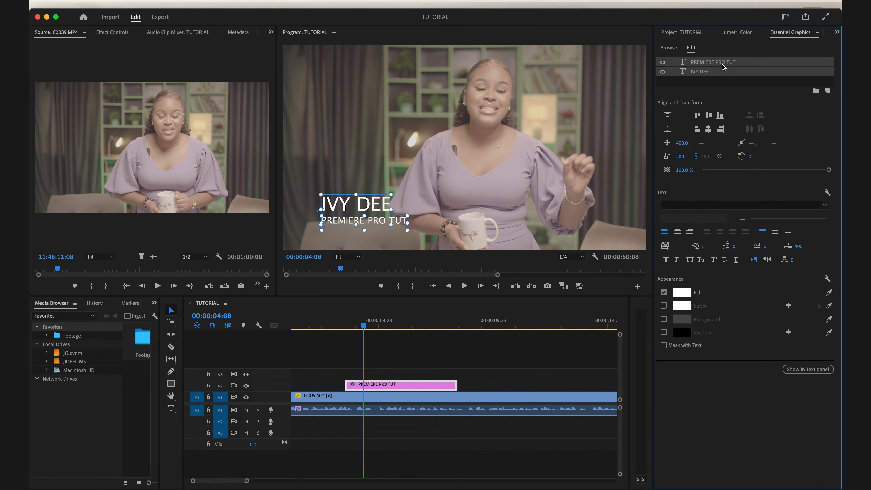
click(538, 360)
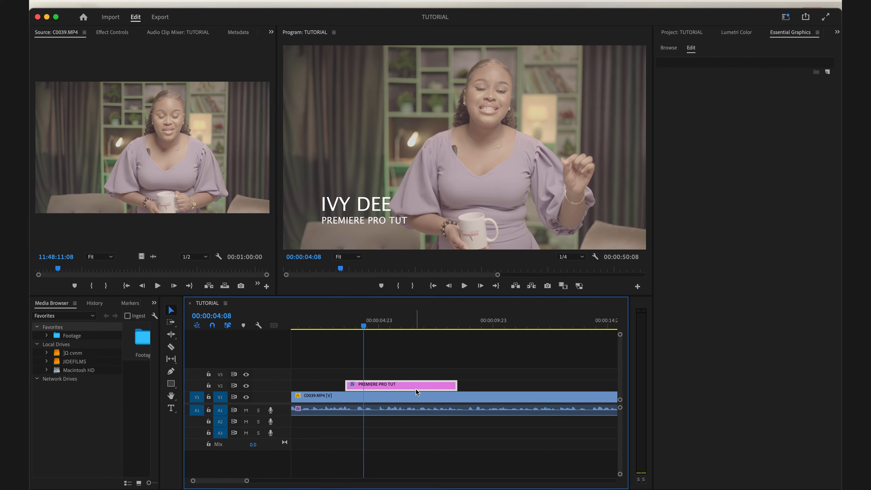
- Scale the lower third to 69 and reposition it to 1382, 1393 using Vector Motion, and save the project
click(113, 32)
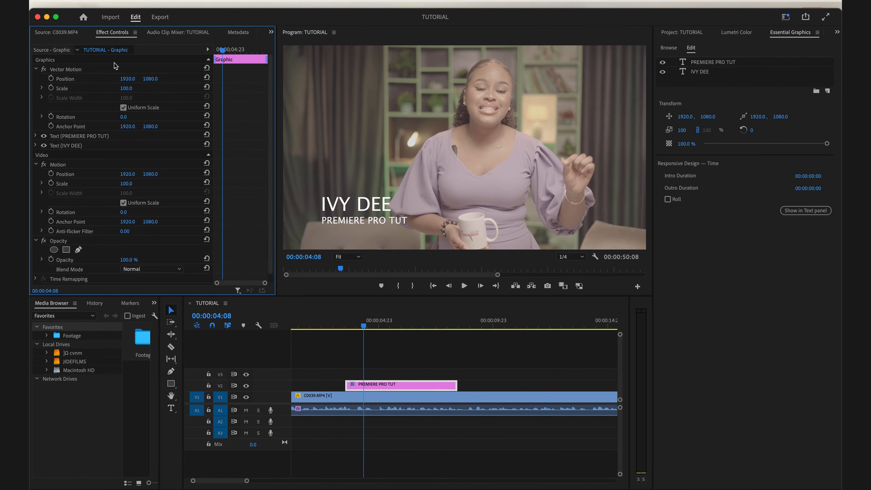
click(99, 69)
mouse_move(126, 89)
mouse_down()
mouse_move(99, 88)
mouse_move(160, 96)
mouse_move(136, 81)
mouse_move(165, 81)
mouse_move(111, 81)
mouse_up()
mouse_move(175, 82)
mouse_down()
mouse_move(140, 80)
mouse_move(160, 80)
mouse_up()
drag(364, 330, 355, 318)
key(super+s)
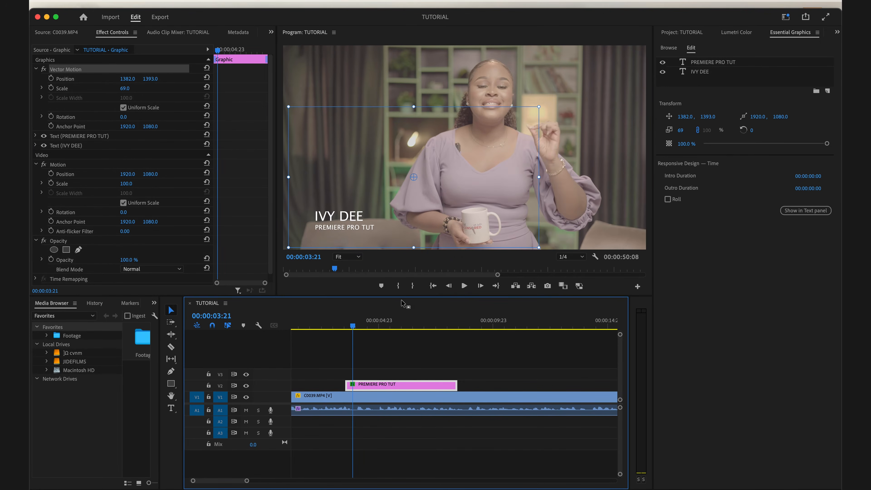
- Mute the system sound and play back the resized lower third on V2 from its start to near its end
mouse_move(353, 319)
mouse_down()
mouse_move(337, 322)
mouse_move(461, 346)
mouse_move(337, 323)
mouse_move(344, 326)
mouse_up()
click(358, 341)
key(XF86AudioMute)
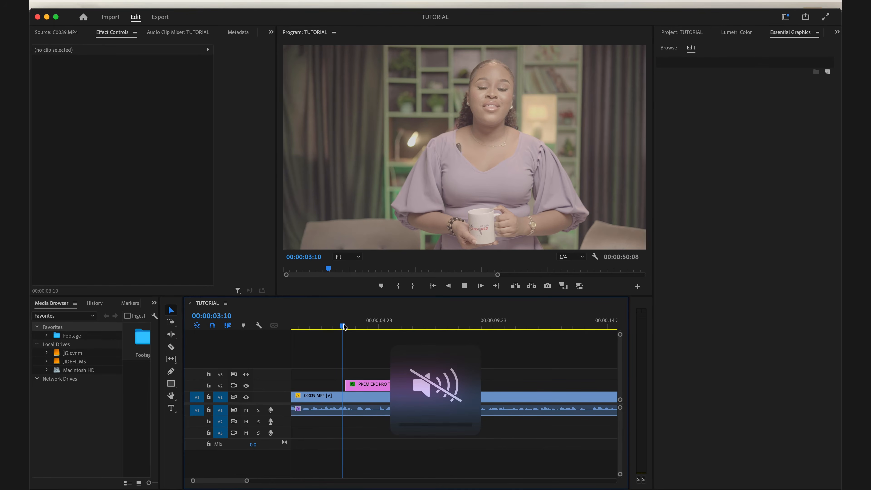
key(space)
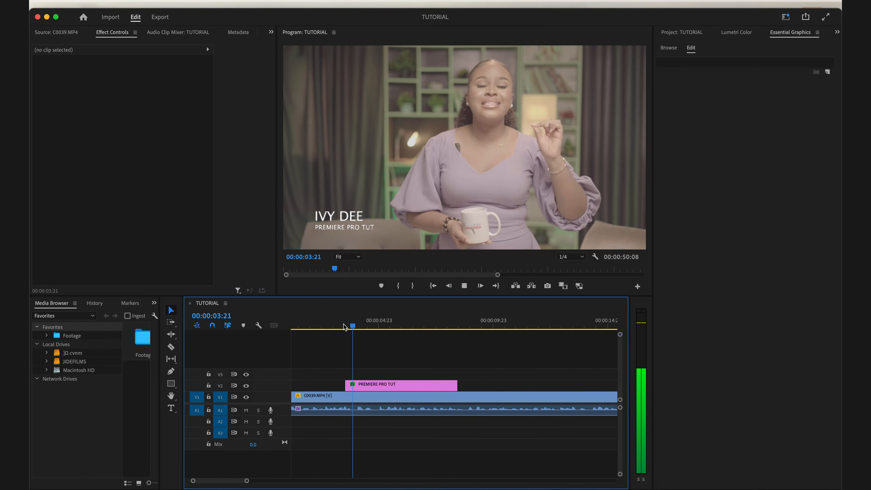
drag(439, 327, 446, 326)
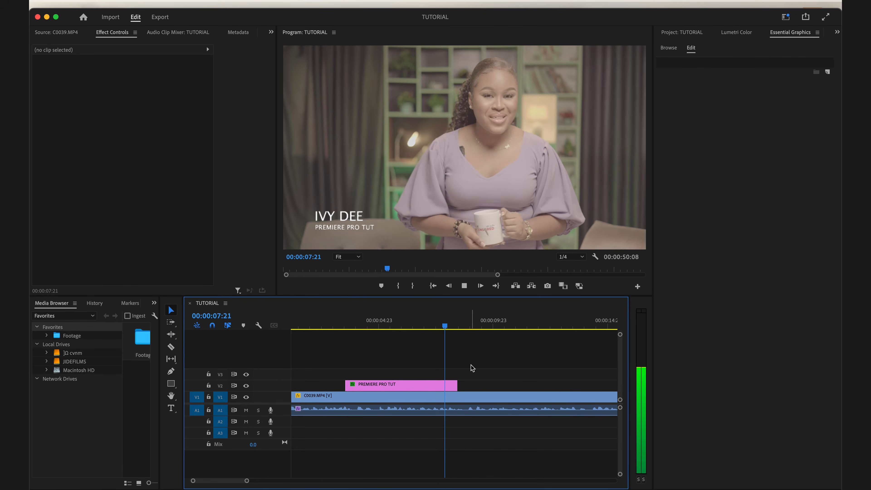
key(space)
- Select the lower third on V2, clear the FILL effects search and expand the Dissolve video transitions
click(396, 385)
click(384, 322)
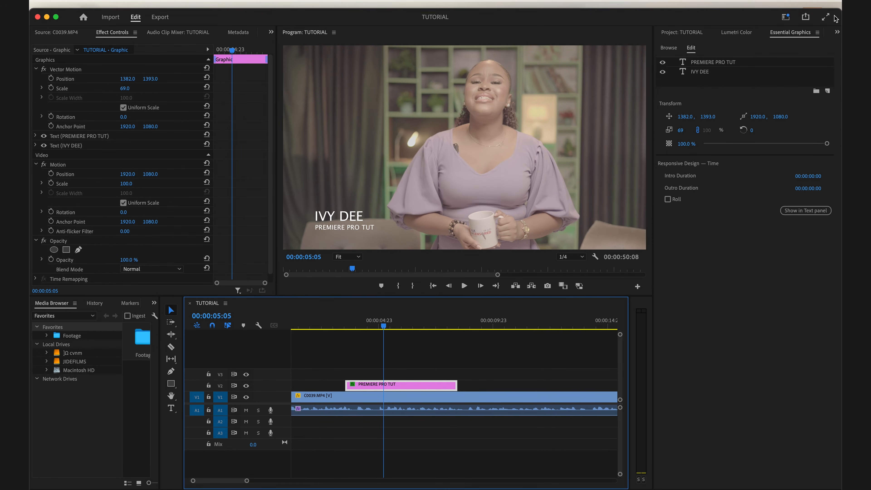
click(838, 33)
click(800, 53)
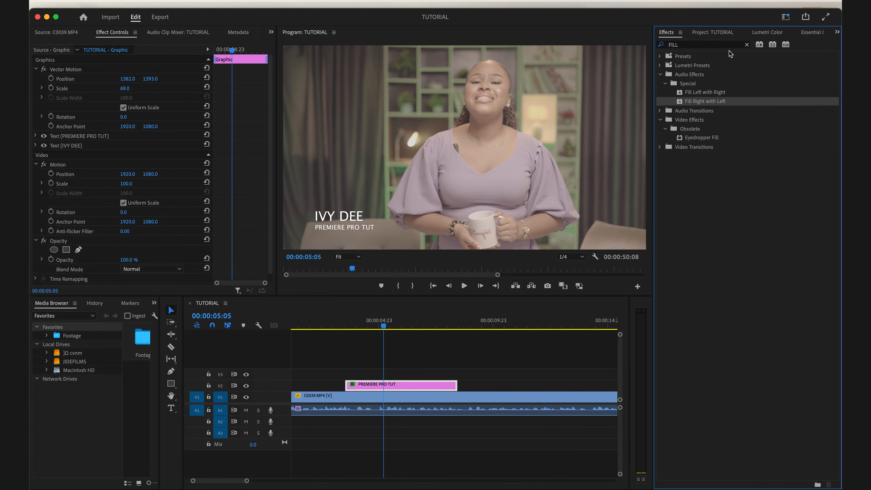
click(747, 45)
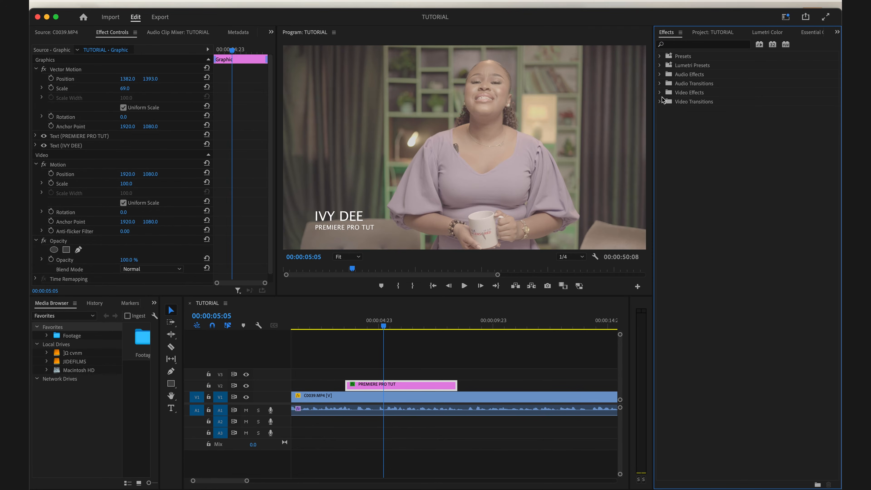
click(659, 102)
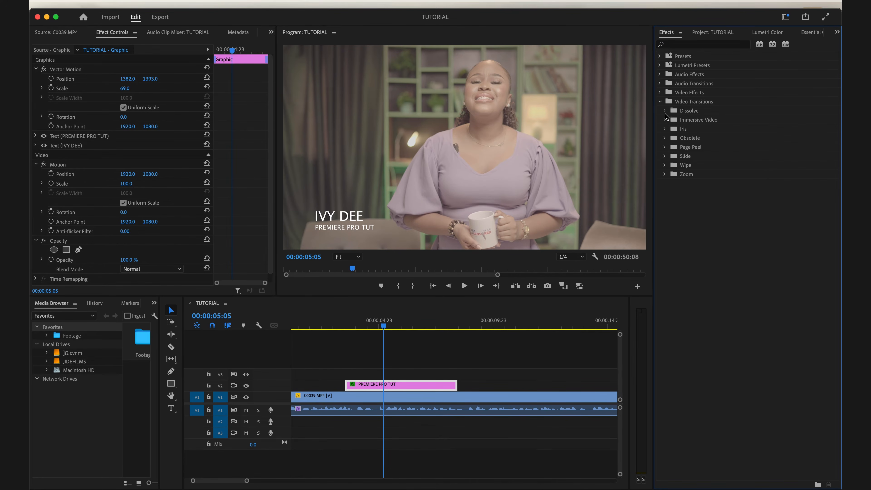
click(665, 111)
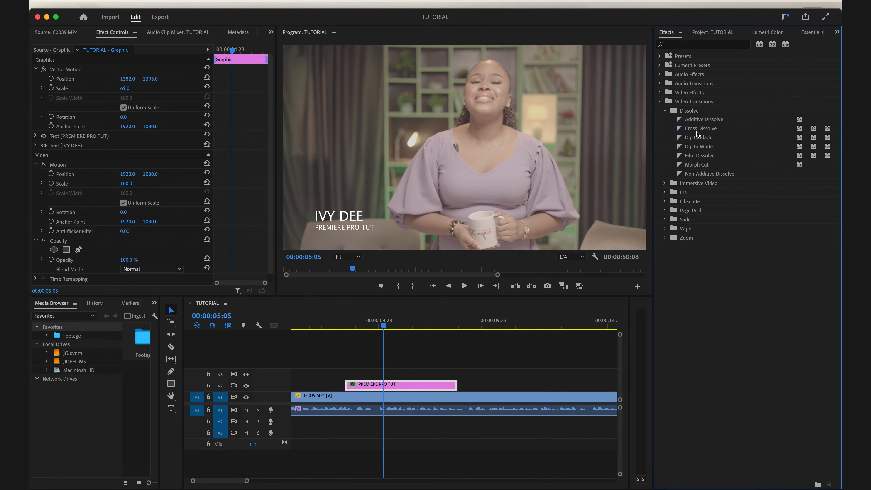
- Apply a Cross Dissolve to the start of the lower third on V2 and play back the fade-in
click(697, 132)
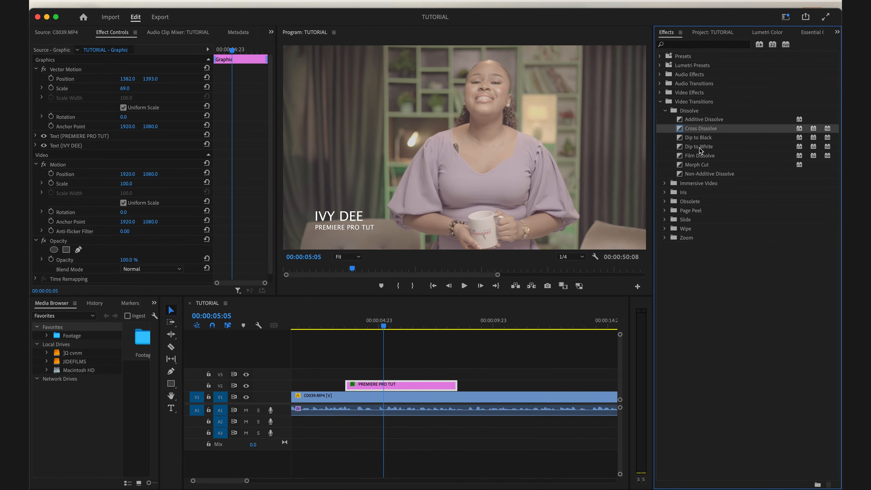
drag(683, 129, 347, 379)
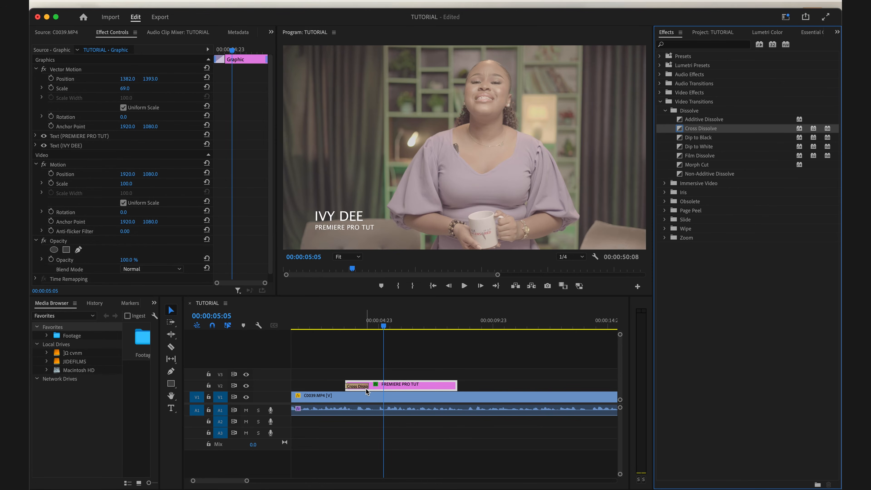
key(super+z)
drag(695, 129, 351, 387)
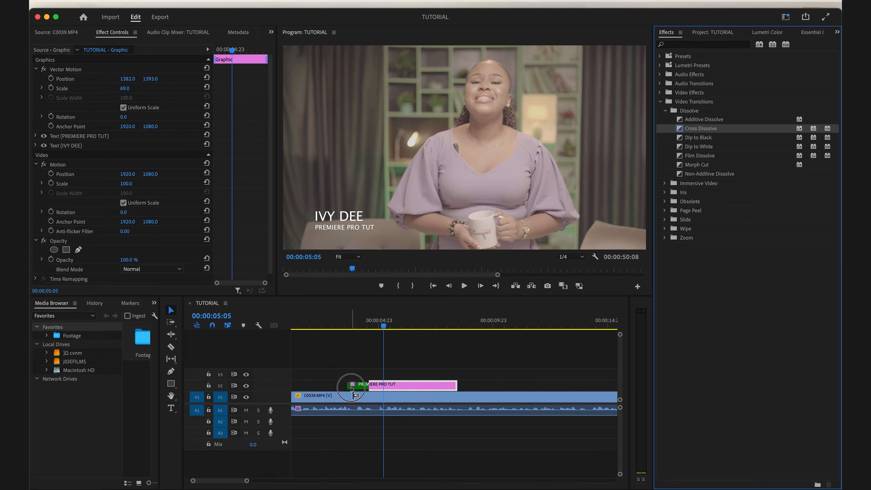
key(space)
click(336, 324)
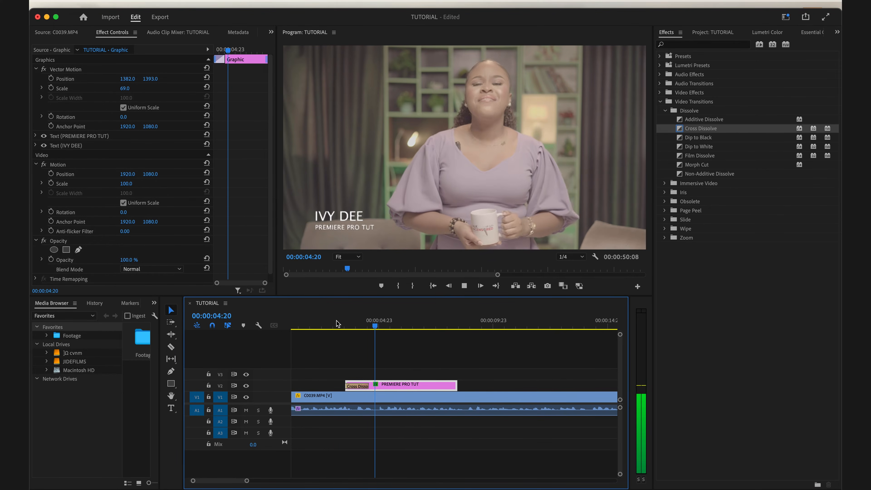
key(space)
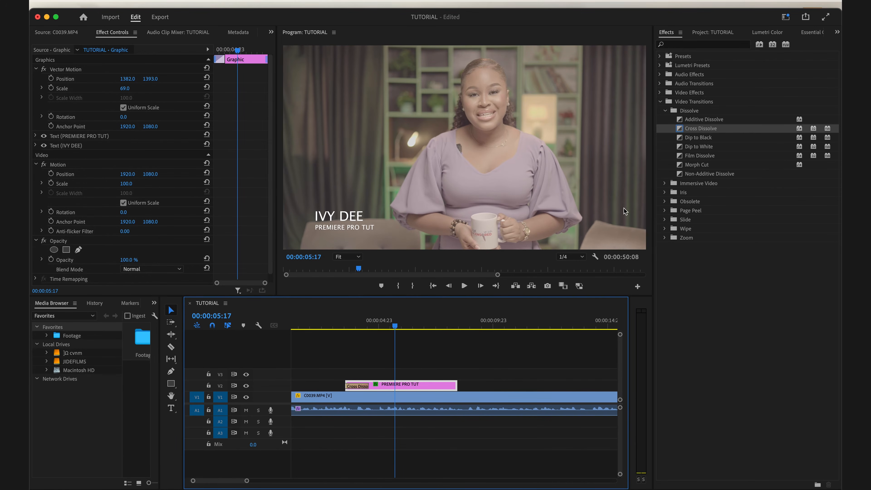
- Add a Cross Dissolve to the end of the lower third on V2 and clear the one at its start
drag(701, 131, 454, 387)
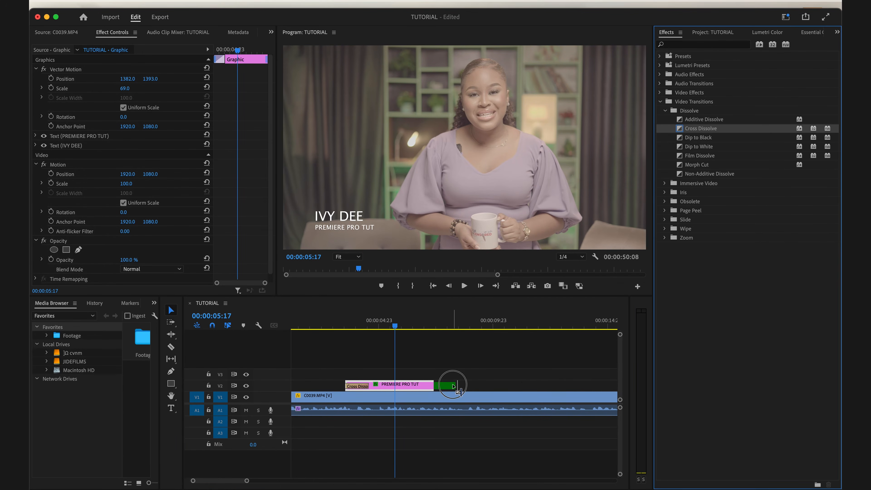
drag(425, 326, 364, 339)
right_click(357, 387)
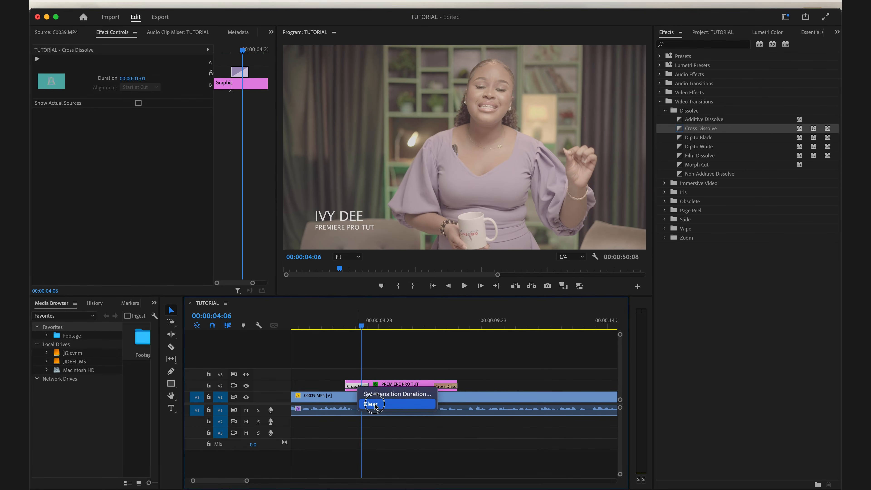
click(375, 404)
- Apply the Push transition from the Slide group to the start of the lower third and play it back
click(366, 386)
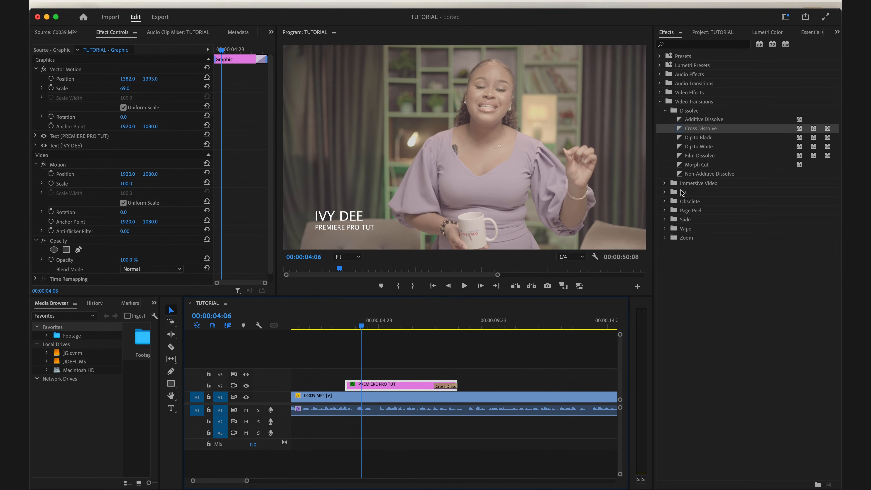
click(665, 220)
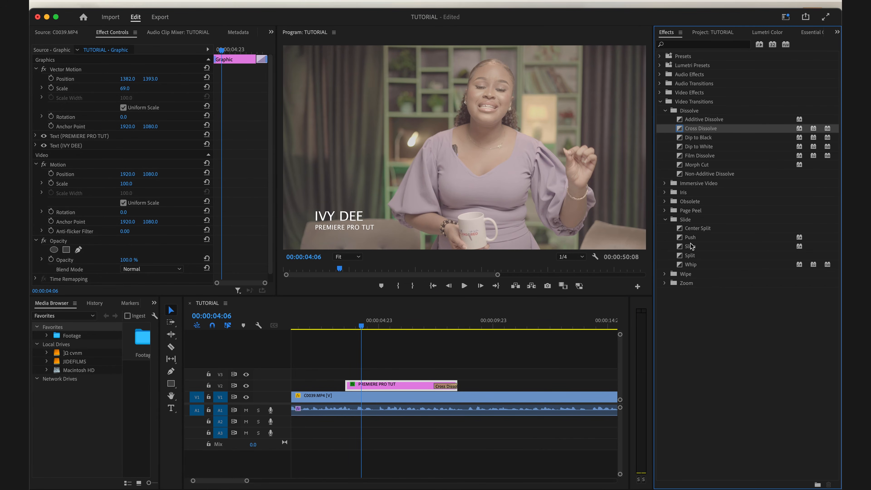
drag(691, 238, 351, 386)
click(344, 326)
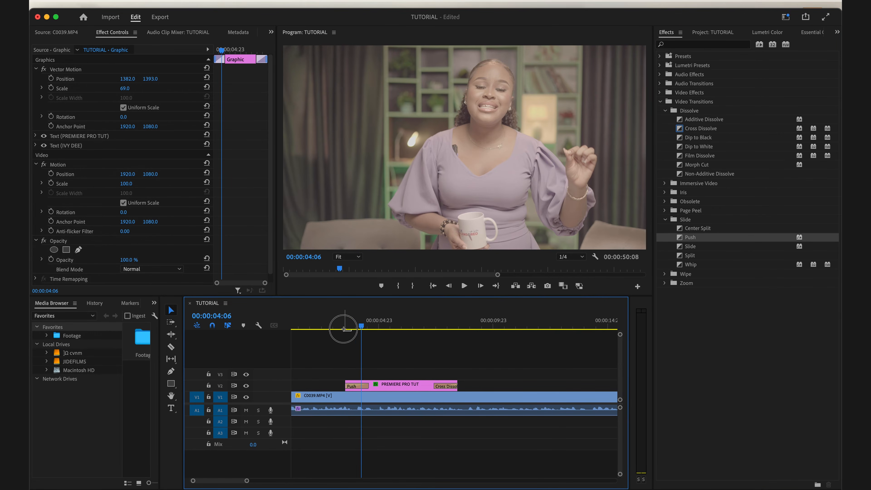
mouse_move(344, 328)
mouse_down()
mouse_move(336, 328)
mouse_move(378, 328)
mouse_move(344, 324)
mouse_up()
key(space)
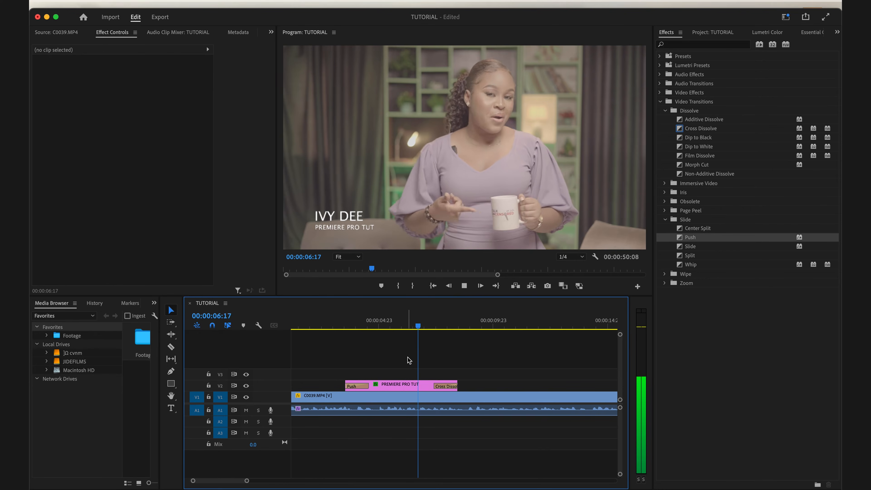
key(space)
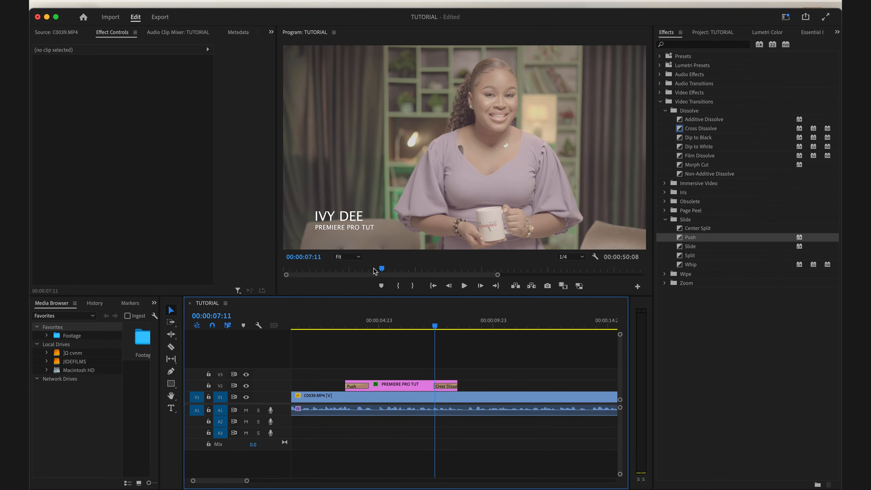
- Disable the lower third clip on V2 and scrub back to its start to view the footage without it
click(351, 212)
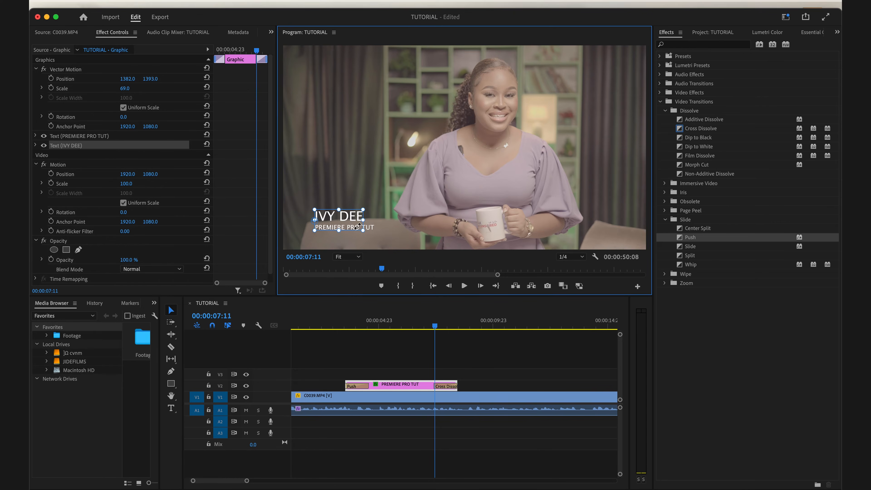
drag(460, 326, 471, 330)
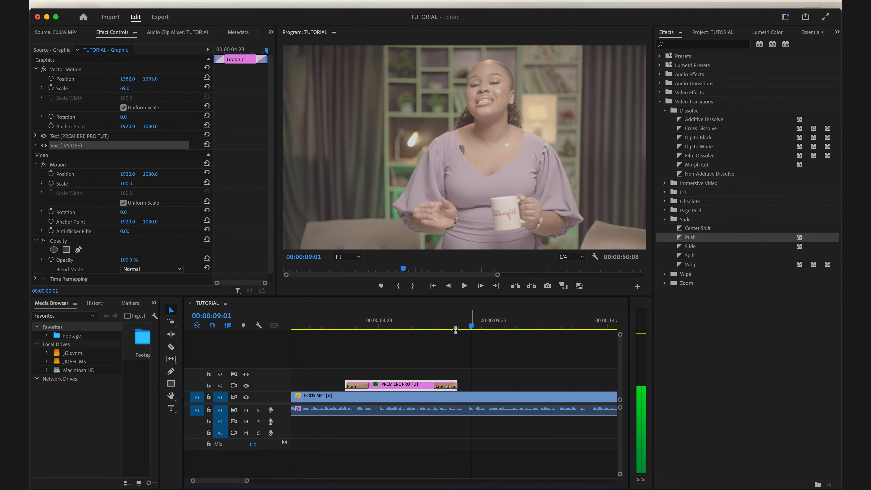
right_click(407, 391)
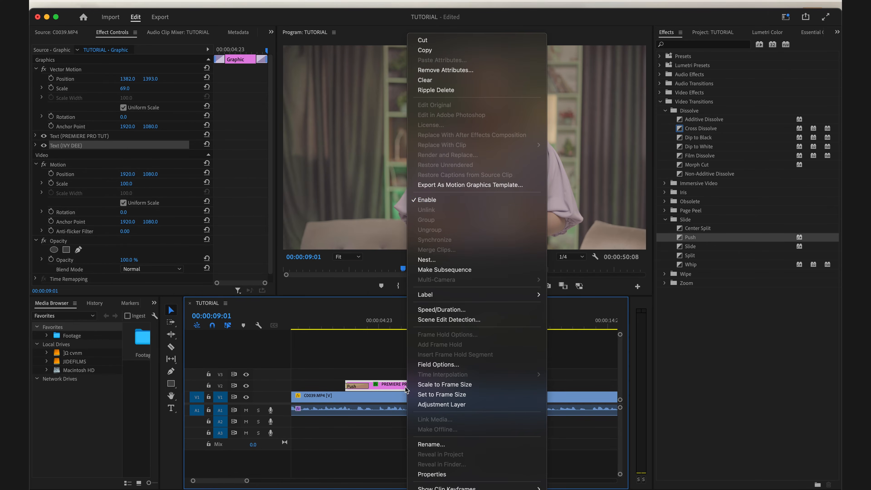
click(428, 201)
click(361, 322)
drag(362, 322, 347, 323)
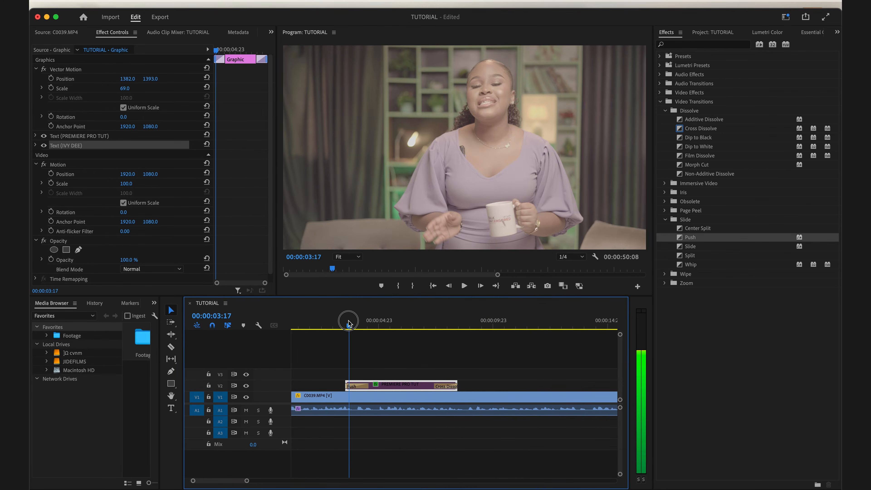
- Re-enable the lower third clip on V2 and play back its entrance
right_click(388, 387)
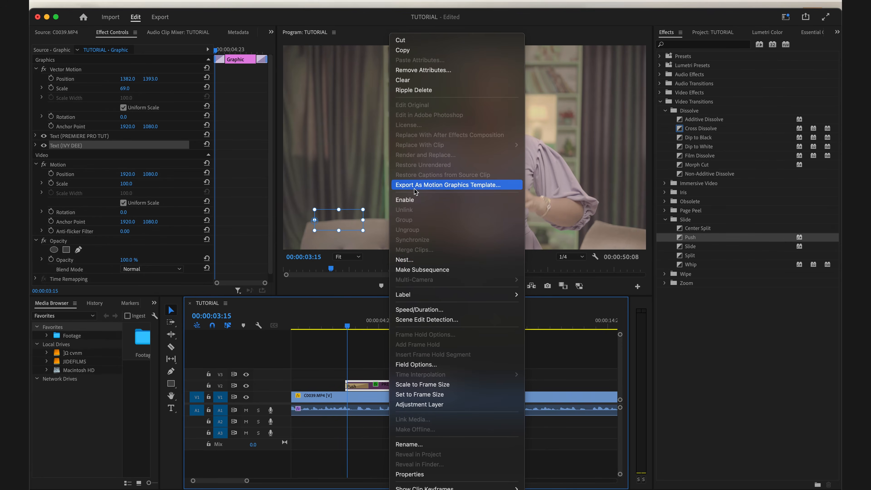
click(422, 200)
key(space)
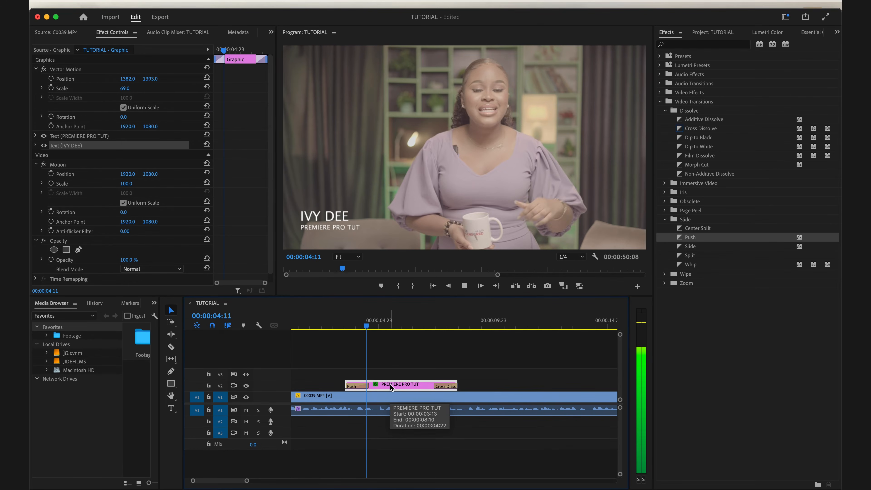
key(space)
- Disable the lower third clip on V2 again and deselect it
right_click(392, 388)
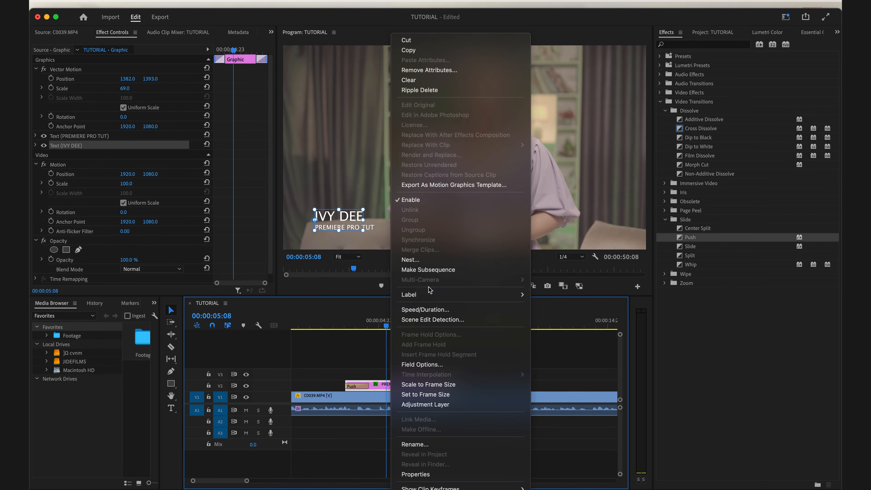
click(417, 200)
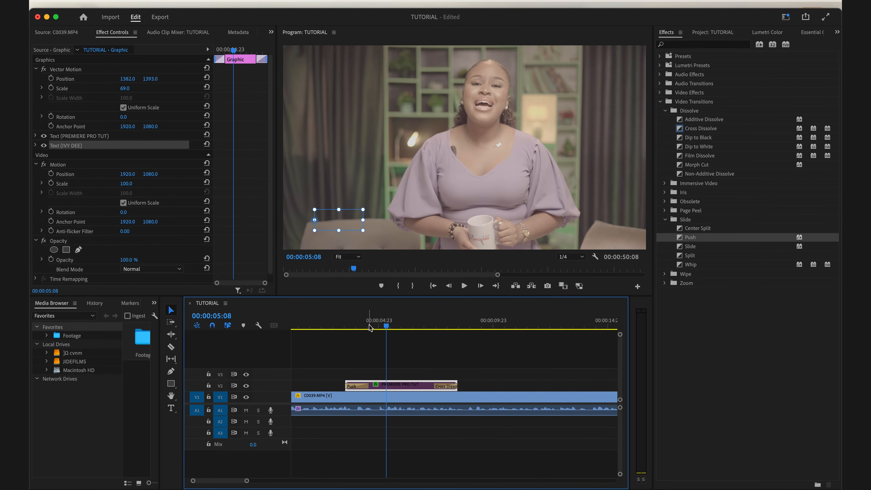
click(366, 342)
- Create a new text graphic with the presenter's name in capitals and a separate line "PREMIER PRO TUT" beneath it
key(t)
click(337, 194)
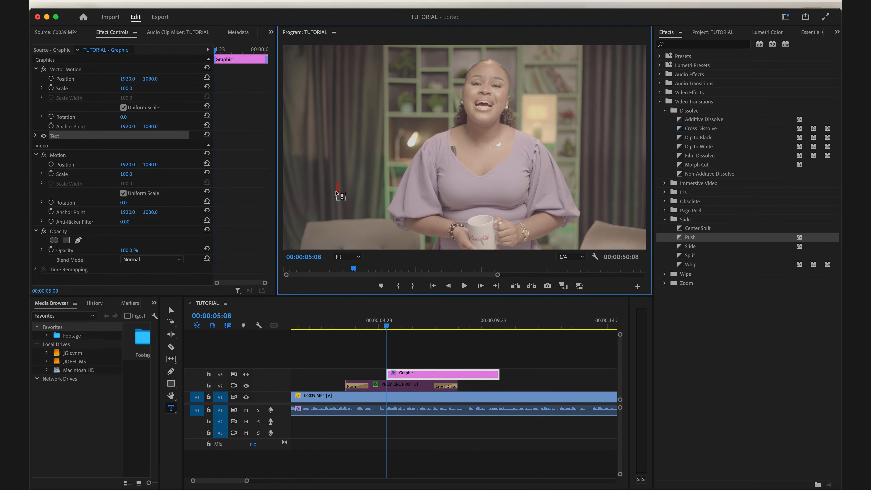
text(IVY DEE)
click(338, 206)
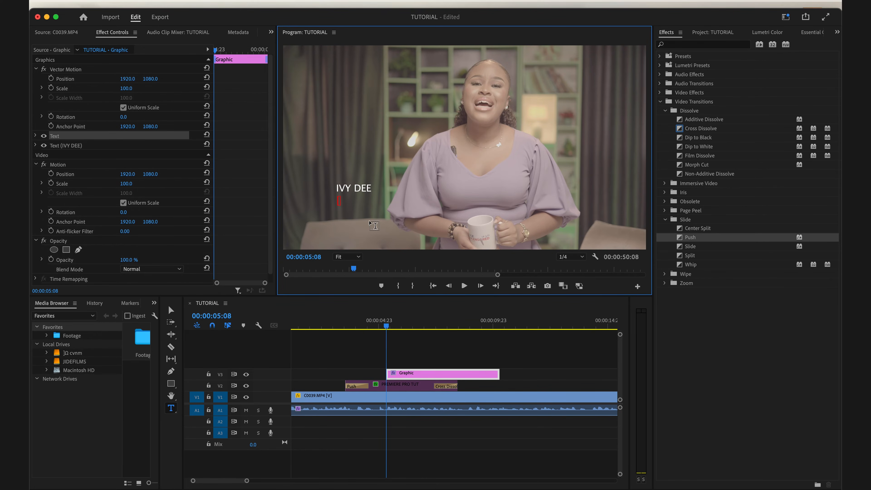
text(PREMIER PRO TUT)
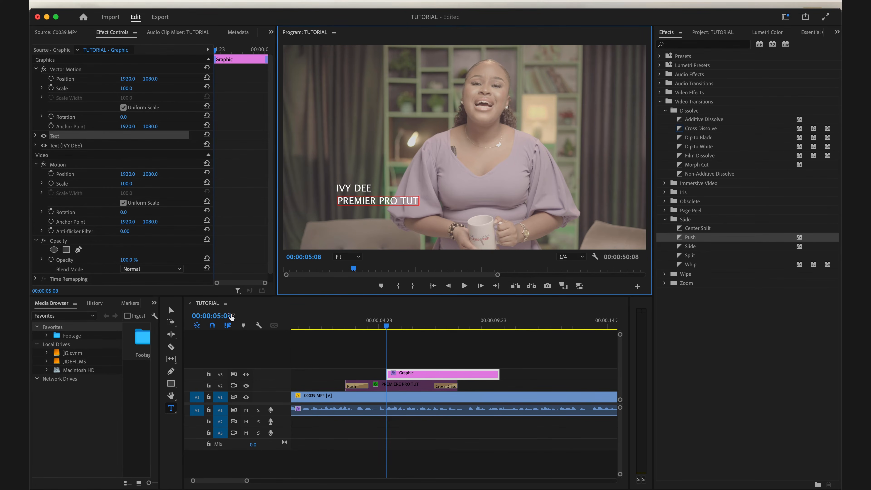
- Move both text layers to the picture's lower-left area, enlarge the name, and shrink "PREMIER PRO TUT" directly beneath it
click(171, 310)
drag(360, 200, 334, 222)
mouse_move(351, 192)
mouse_down()
mouse_move(327, 213)
mouse_move(373, 198)
mouse_move(355, 201)
mouse_up()
click(386, 226)
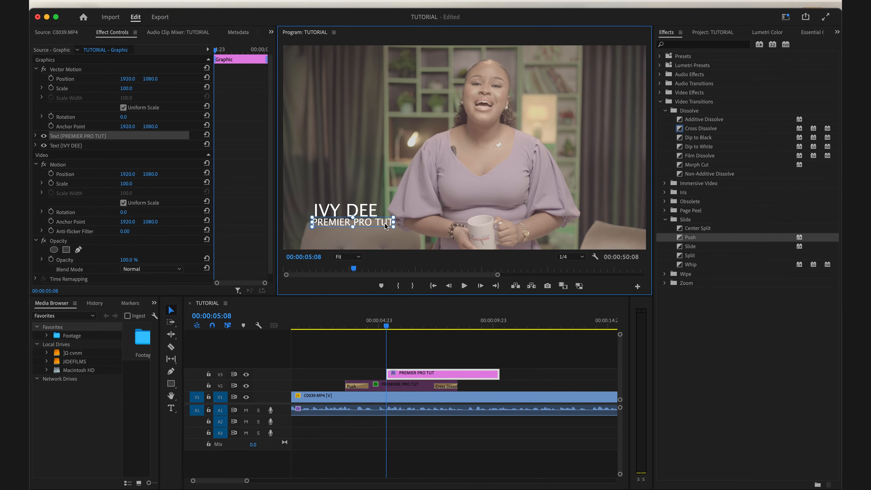
drag(395, 218, 351, 221)
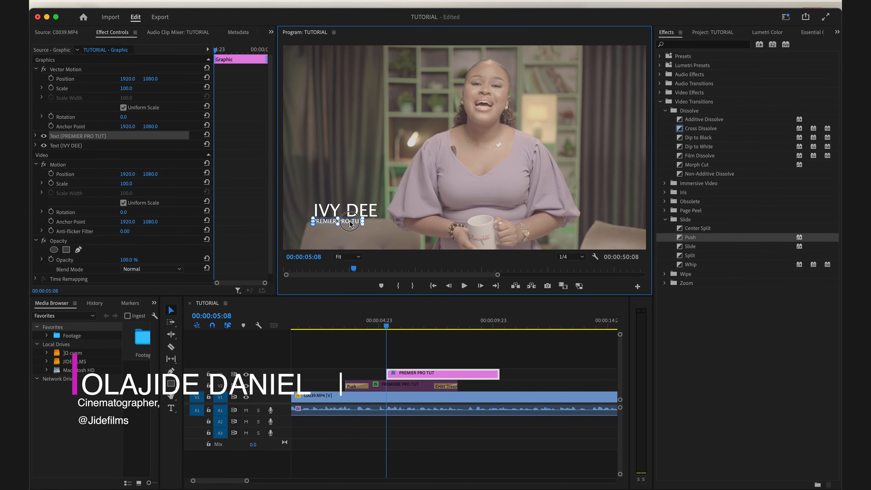
- Set the font of the name text layer in the V3 lower third graphic to Arial Black
click(357, 342)
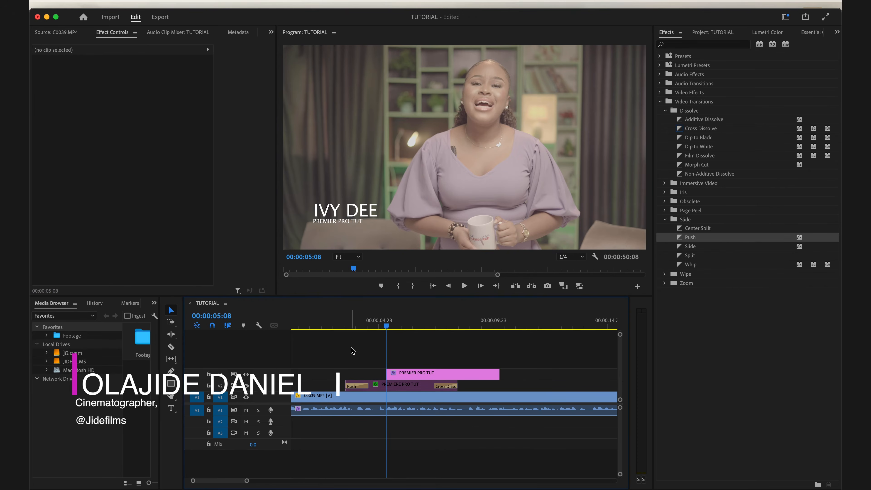
click(400, 326)
click(453, 373)
click(816, 33)
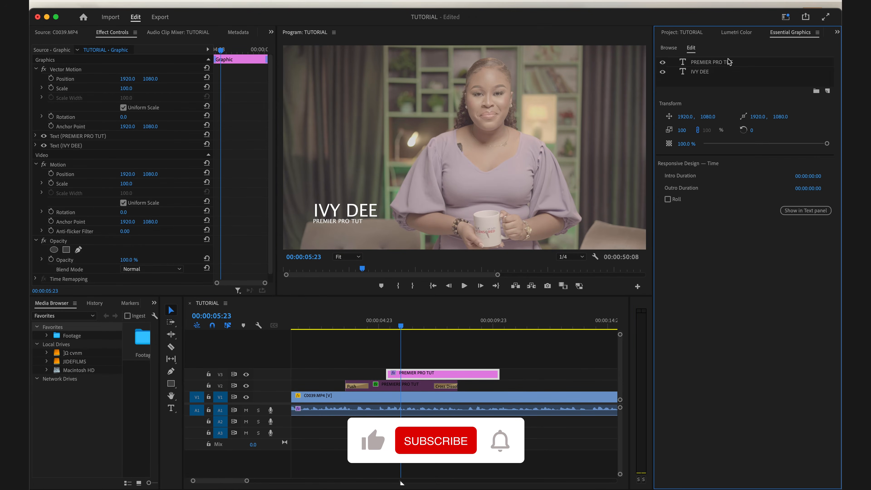
click(729, 61)
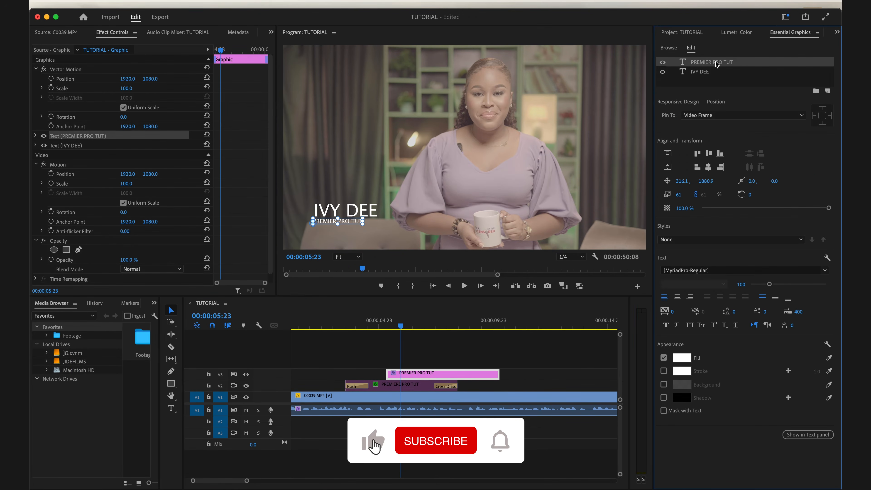
click(709, 71)
click(710, 64)
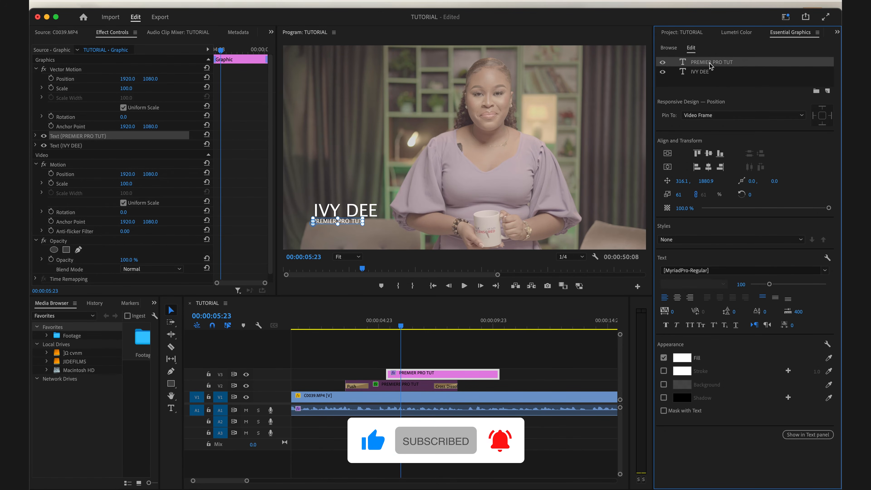
click(706, 73)
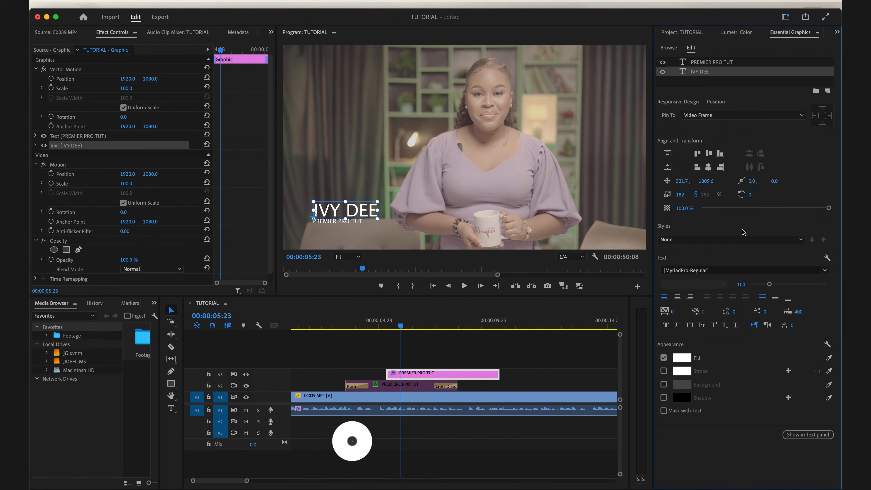
click(826, 275)
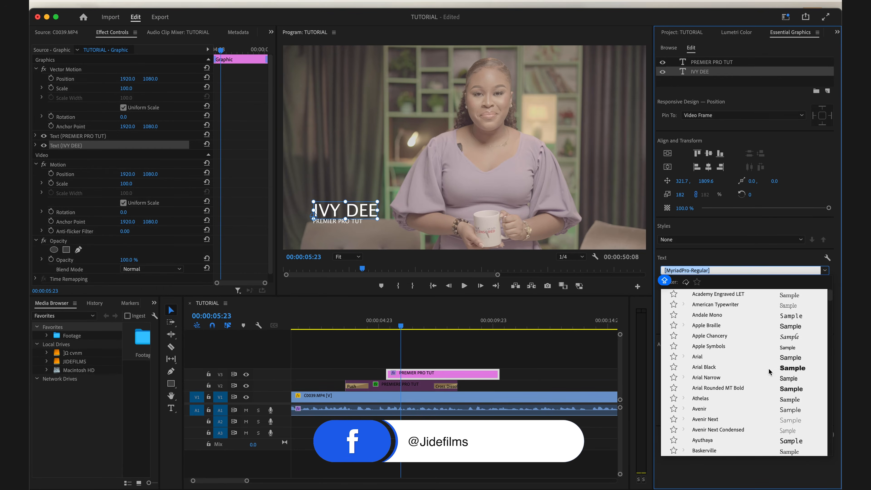
click(769, 369)
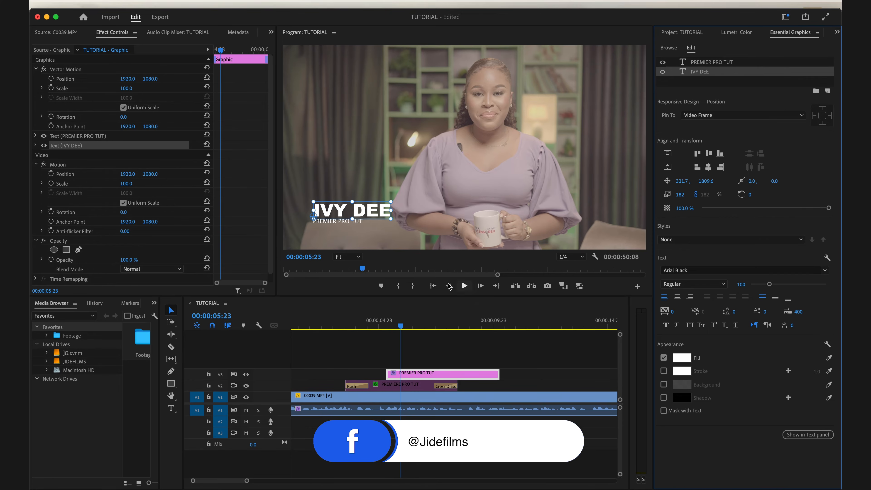
- Apply faux italic to the "PREMIER PRO TUT" text layer and deselect the graphic
click(339, 221)
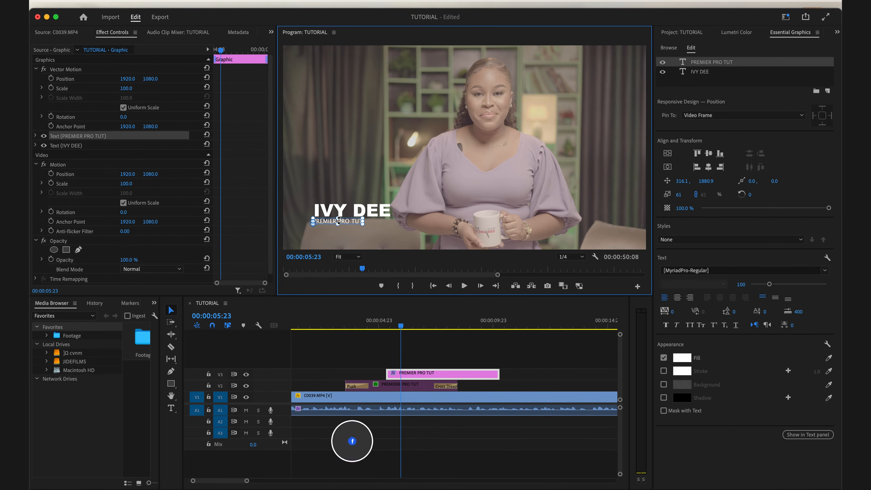
click(677, 325)
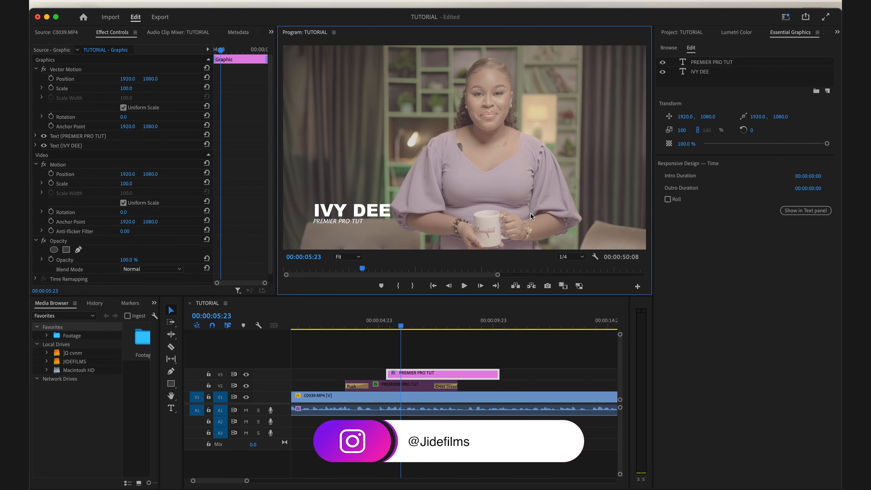
click(456, 343)
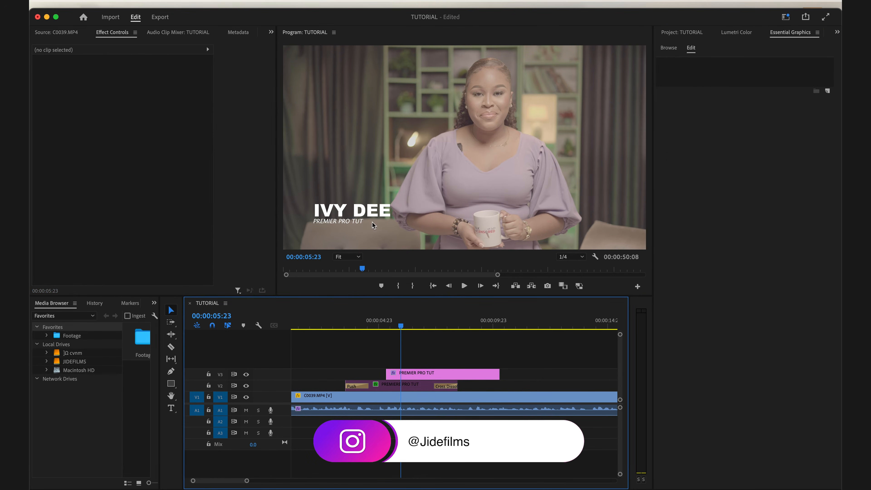
- Reduce the name text layer's font size to 79
click(367, 207)
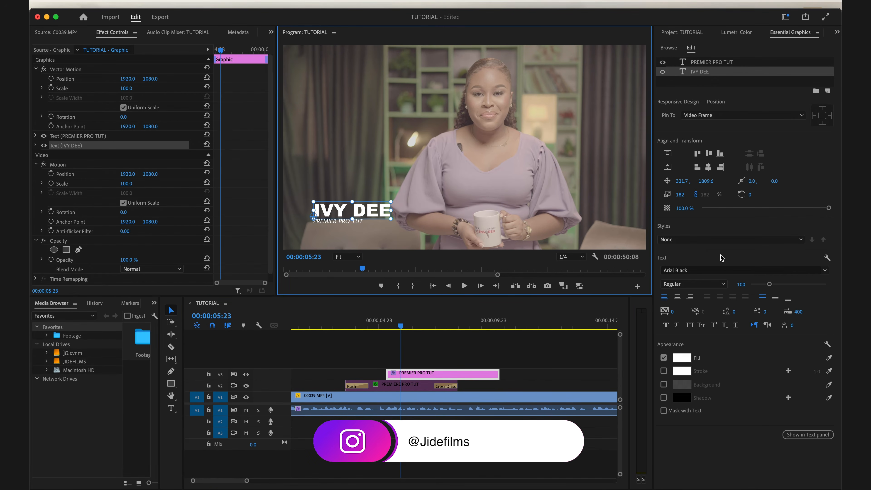
drag(769, 284, 766, 286)
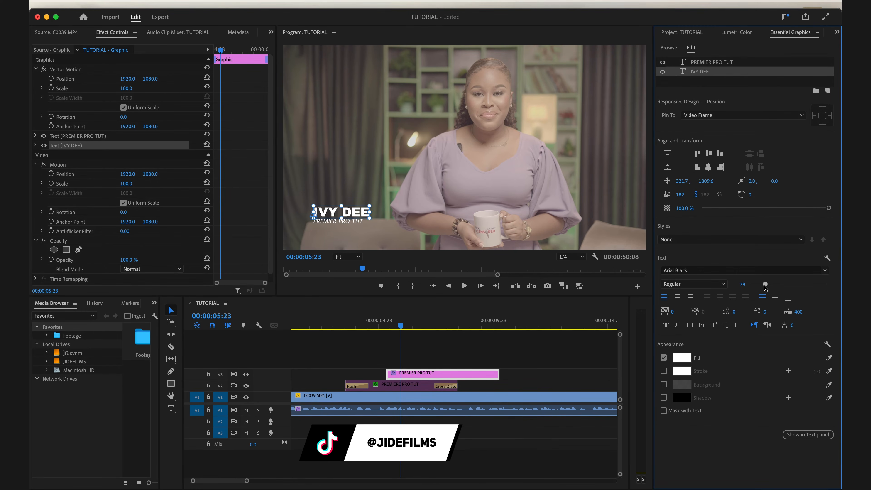
click(681, 360)
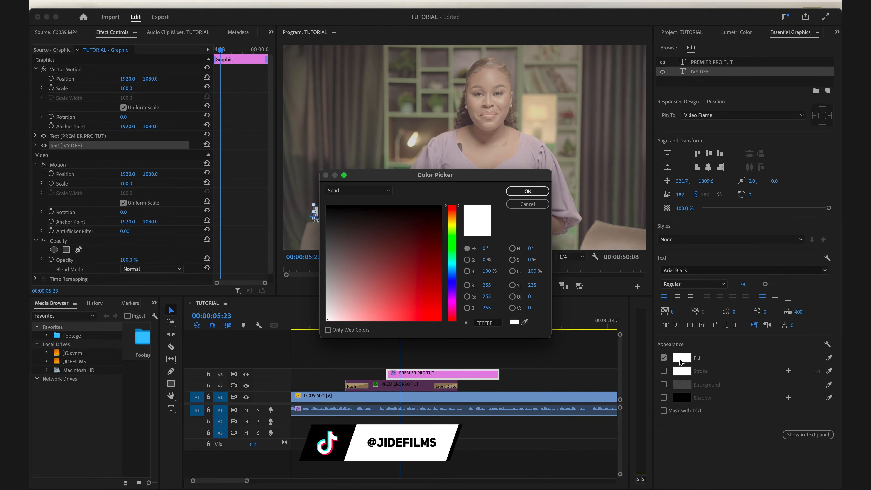
click(536, 206)
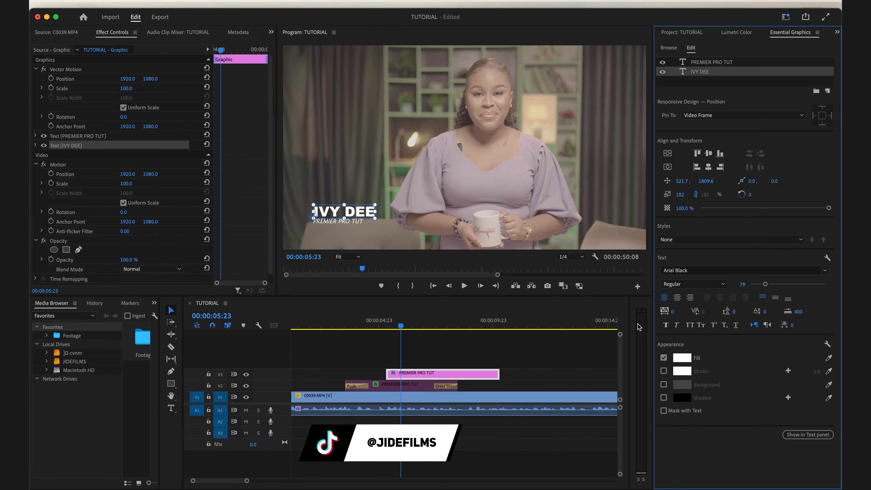
- Change the name text layer's fill colour to pink F091B9
click(689, 359)
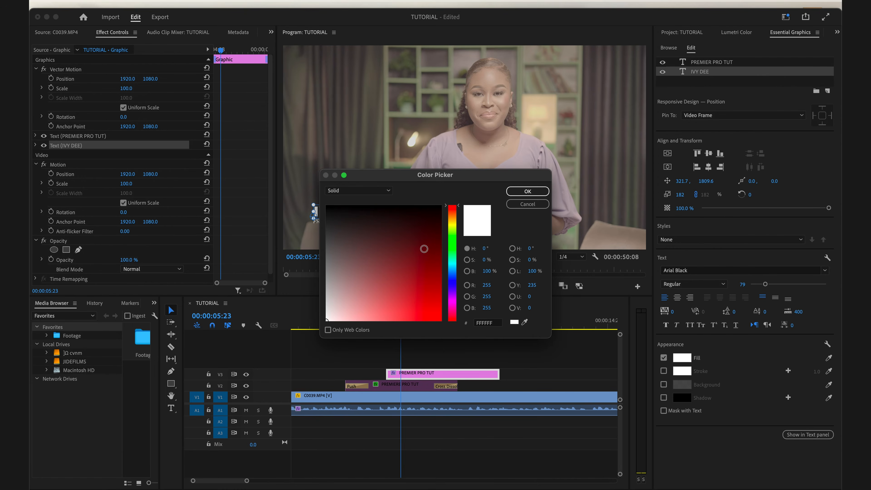
drag(441, 182, 627, 175)
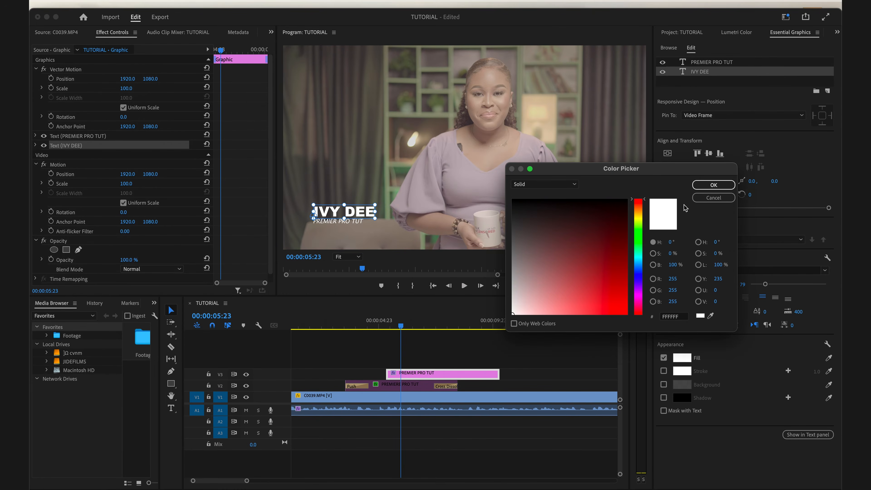
click(710, 316)
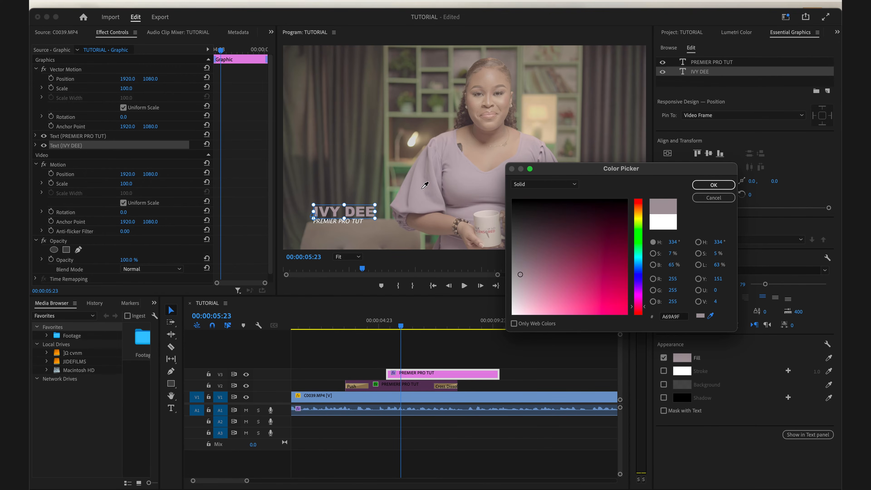
click(623, 259)
click(559, 309)
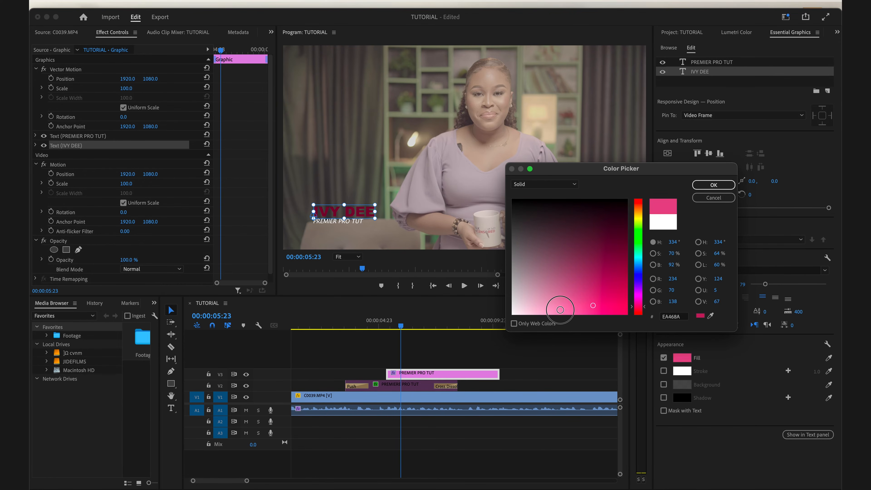
drag(559, 310, 558, 308)
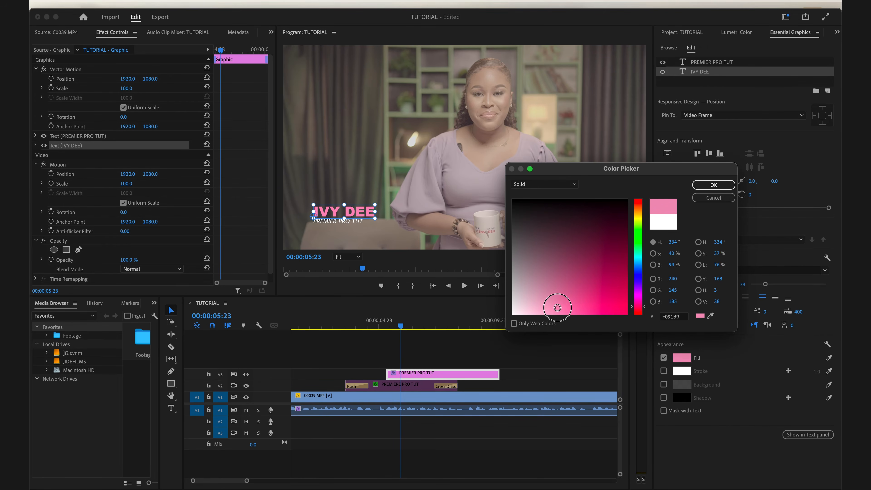
click(716, 187)
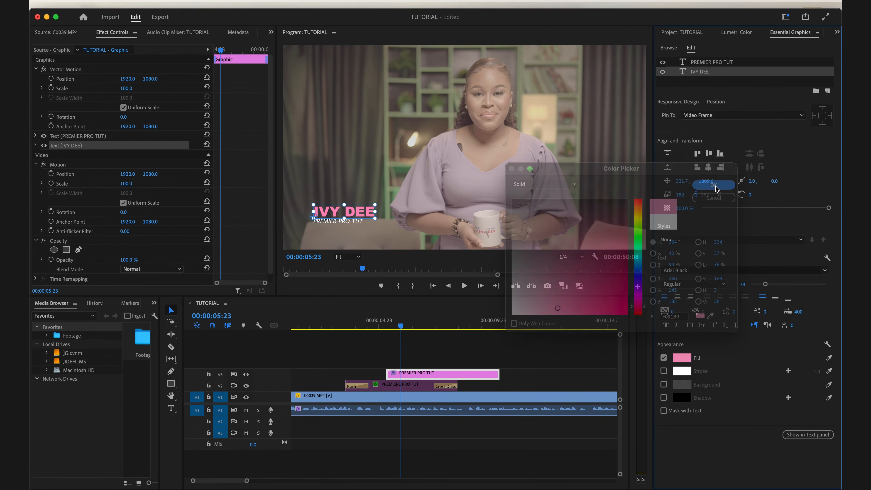
- Sample a light grey from the video picture, DEDEDE, as the fill colour of the "PREMIER PRO TUT" layer
click(709, 63)
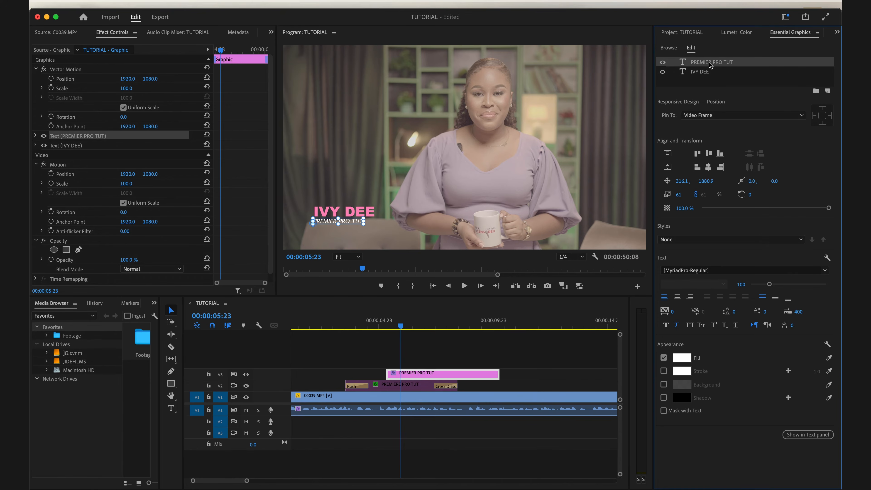
click(685, 360)
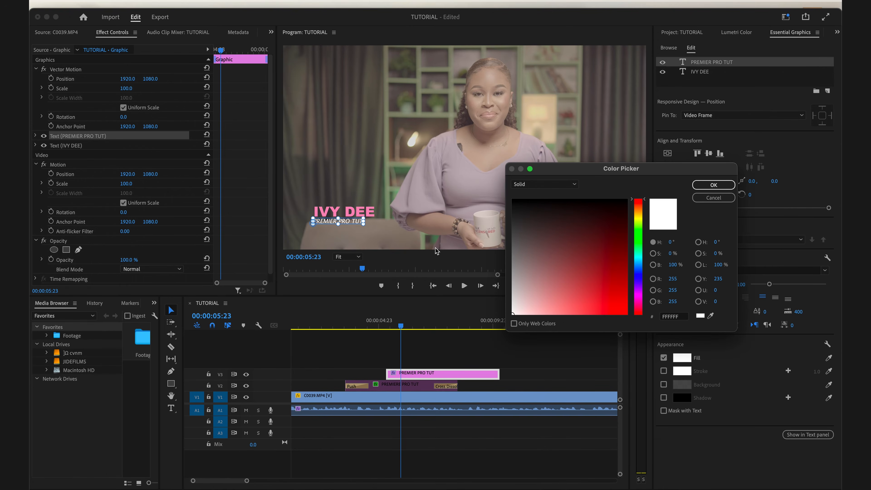
click(711, 316)
click(416, 152)
click(416, 148)
click(715, 185)
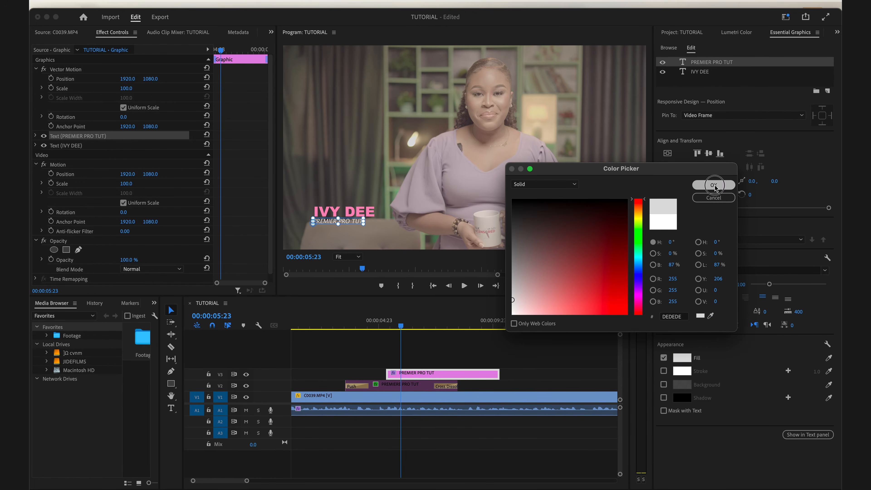
- Preview the styled lower third up to 00:00:06:19 and save the project
click(429, 348)
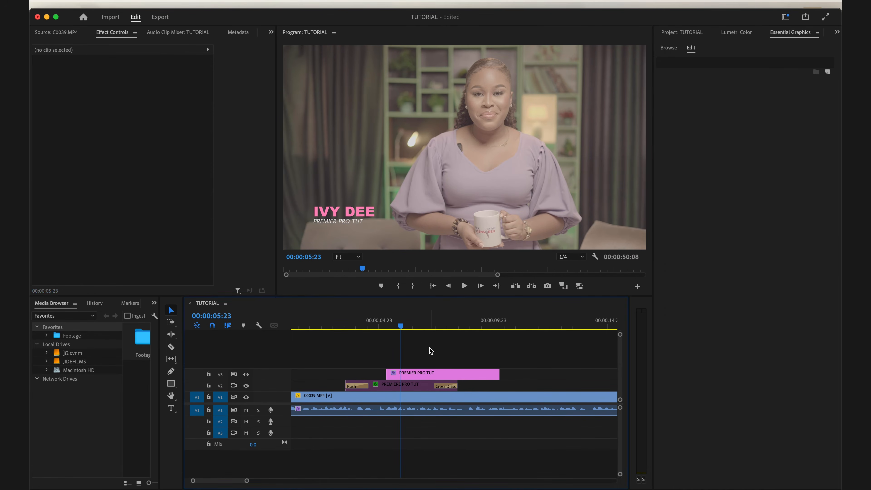
drag(388, 325, 421, 334)
key(super+s)
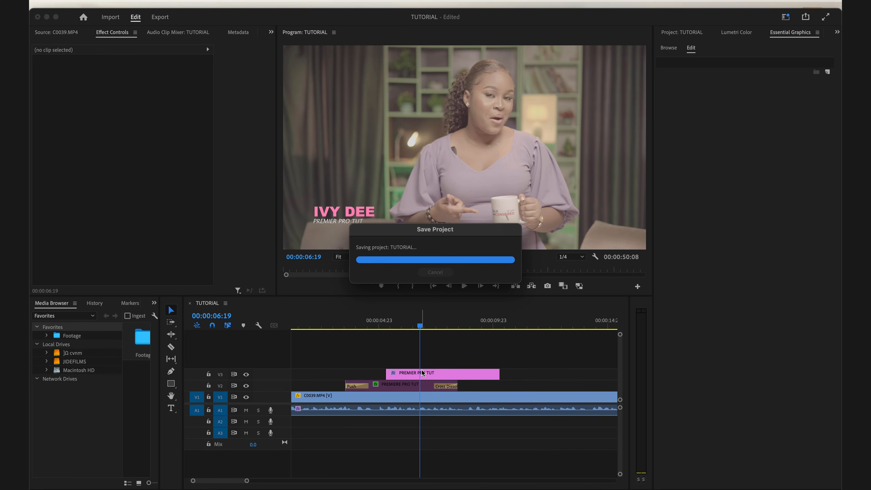
- Select the lower third graphic on V3 and display the available video transitions
click(428, 377)
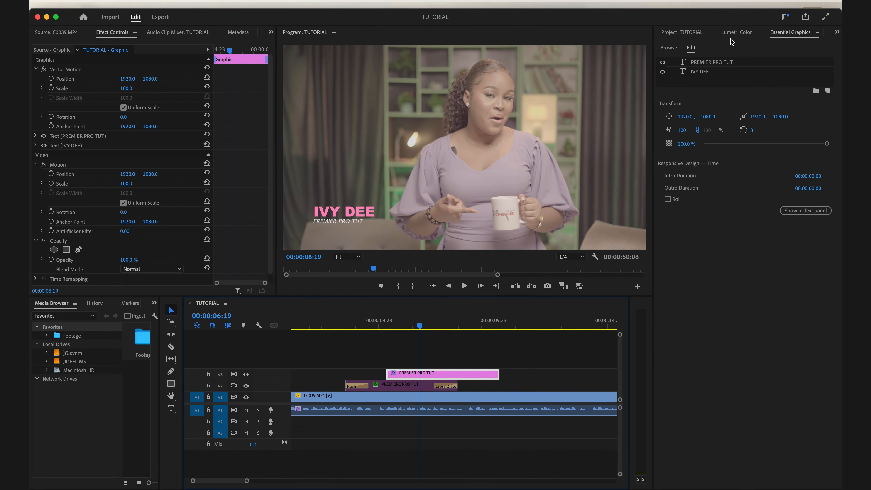
click(838, 32)
click(801, 48)
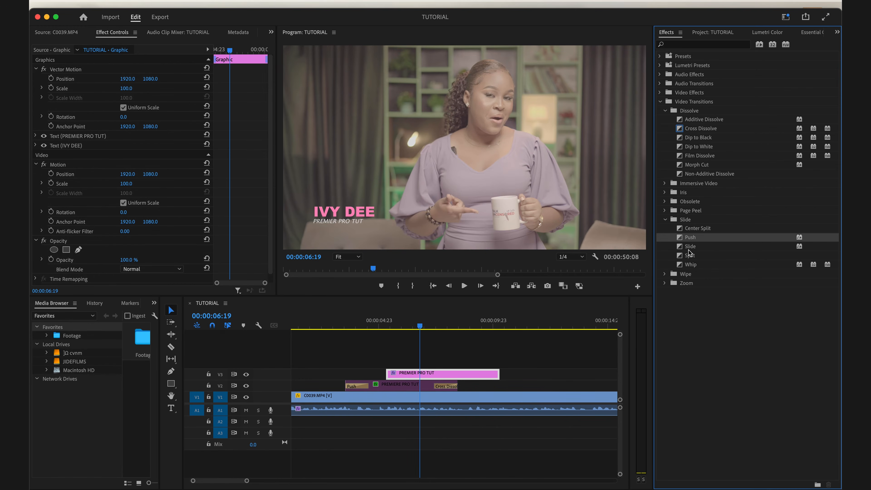
drag(681, 236, 460, 350)
click(51, 79)
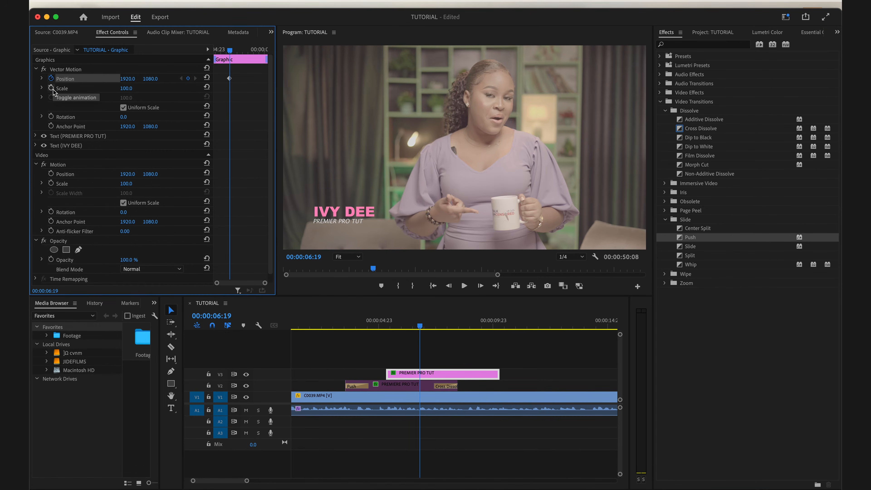
click(51, 88)
drag(244, 73, 231, 93)
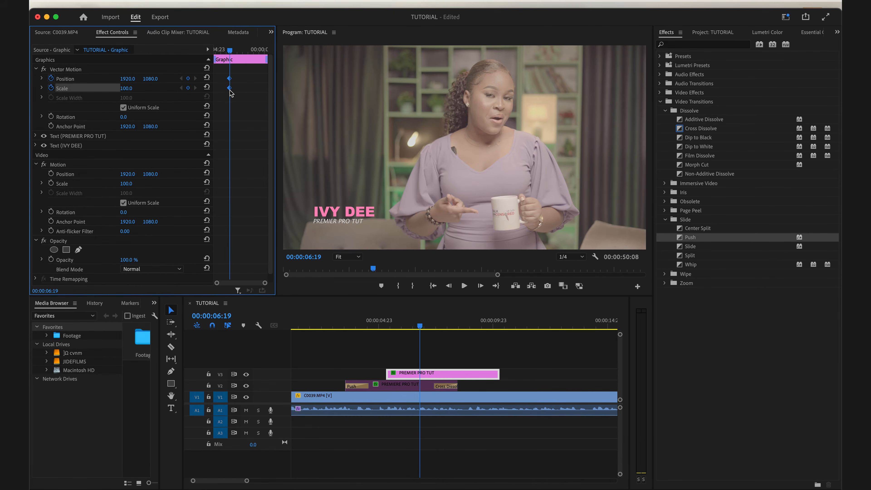
key(super+z)
key(super+z)
click(51, 78)
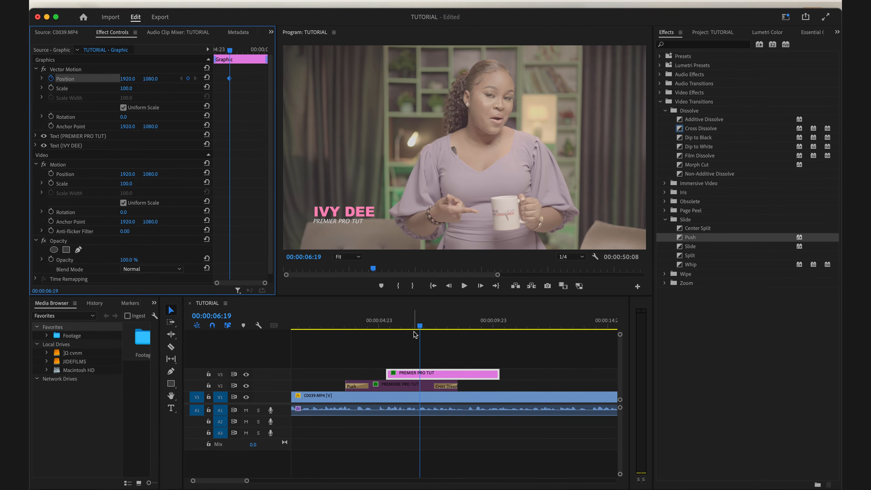
drag(420, 330, 406, 327)
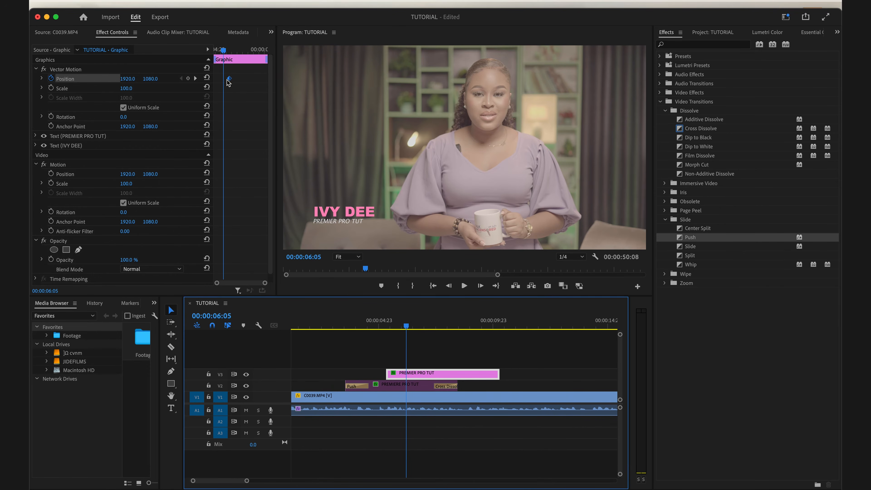
drag(228, 79, 225, 81)
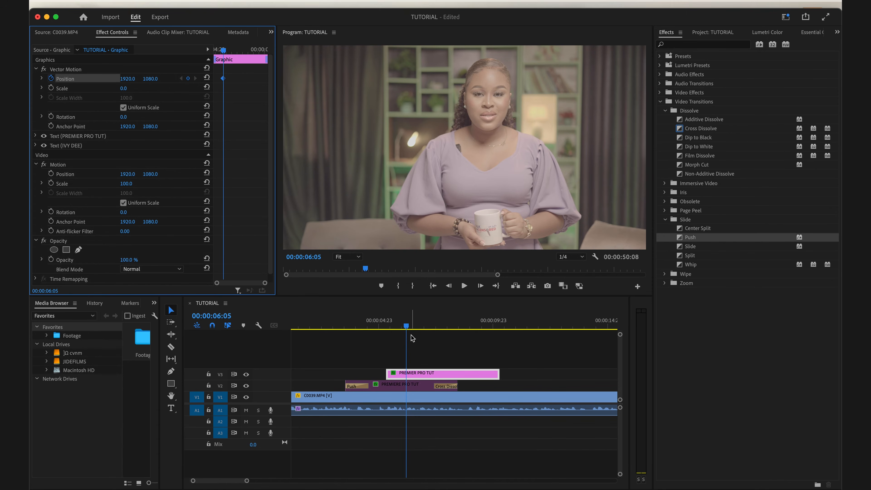
click(207, 88)
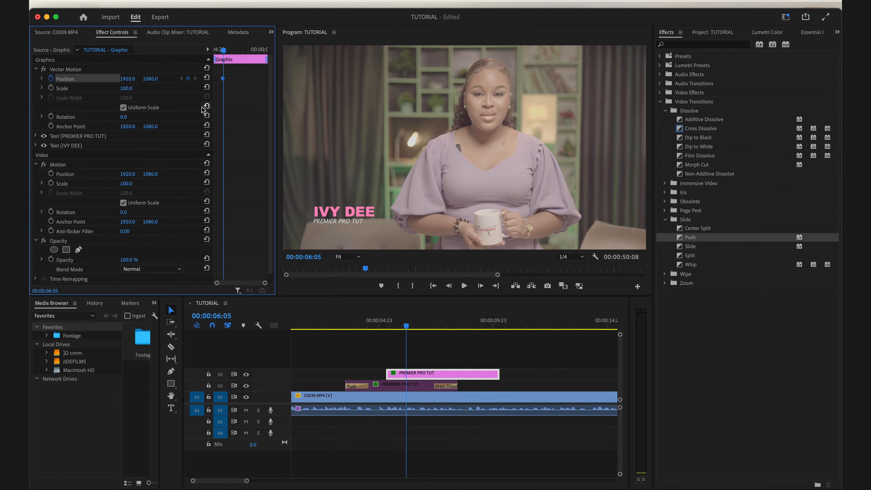
click(52, 78)
- Add a Vector Motion Position keyframe to the V3 graphic at 00:00:06:04
click(406, 326)
click(408, 372)
click(51, 78)
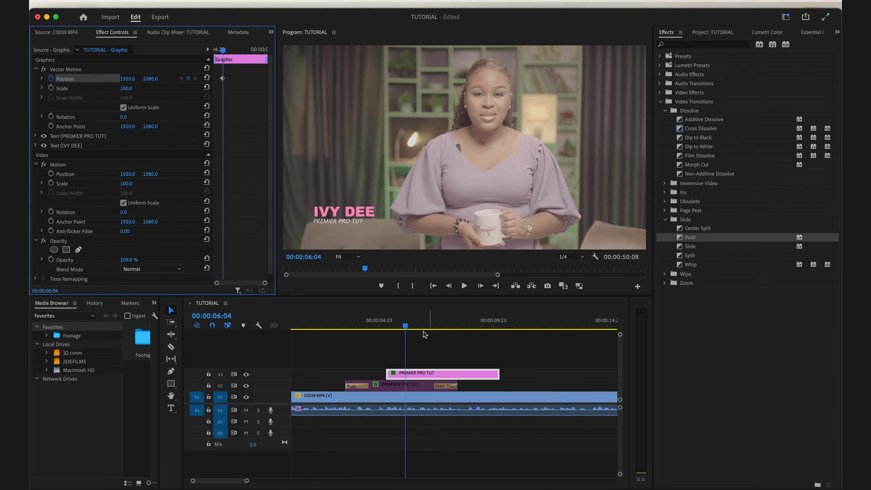
- Keyframe the graphic's horizontal Position at 892 at the clip's start, 00:00:05:08, so the title begins off screen
mouse_move(223, 49)
mouse_down()
mouse_move(242, 55)
mouse_move(208, 55)
mouse_up()
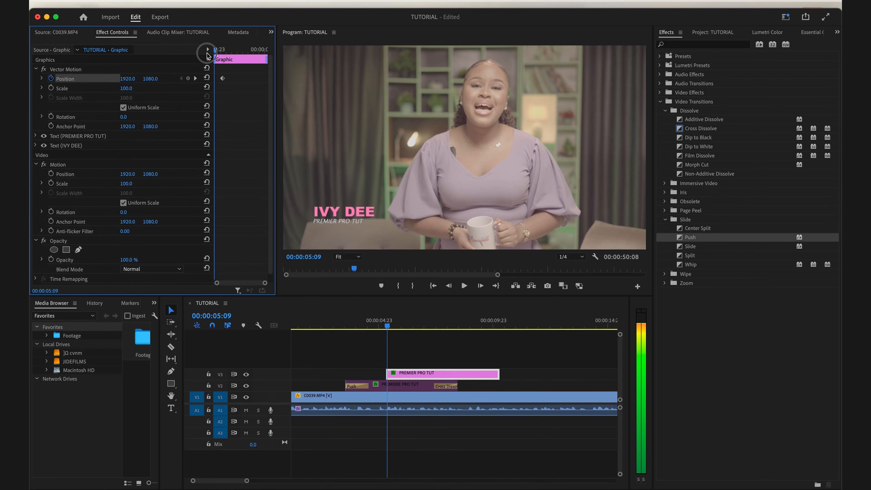
drag(207, 55, 207, 55)
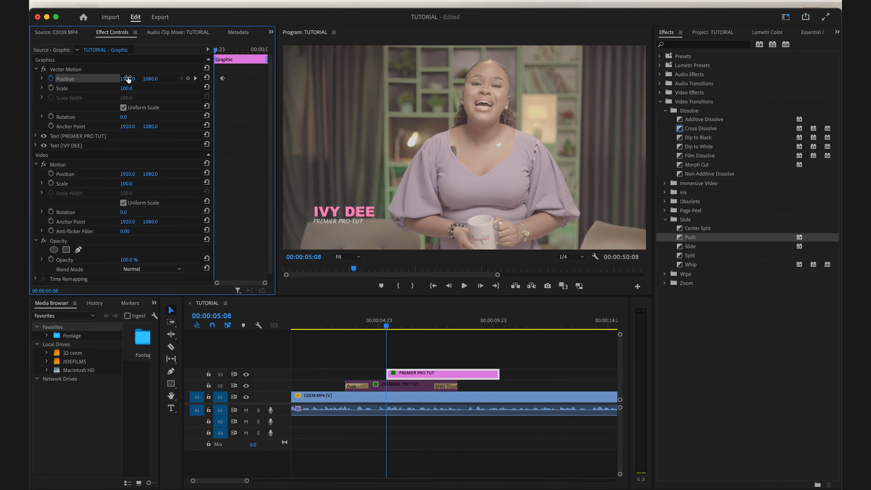
drag(128, 79, 0, 79)
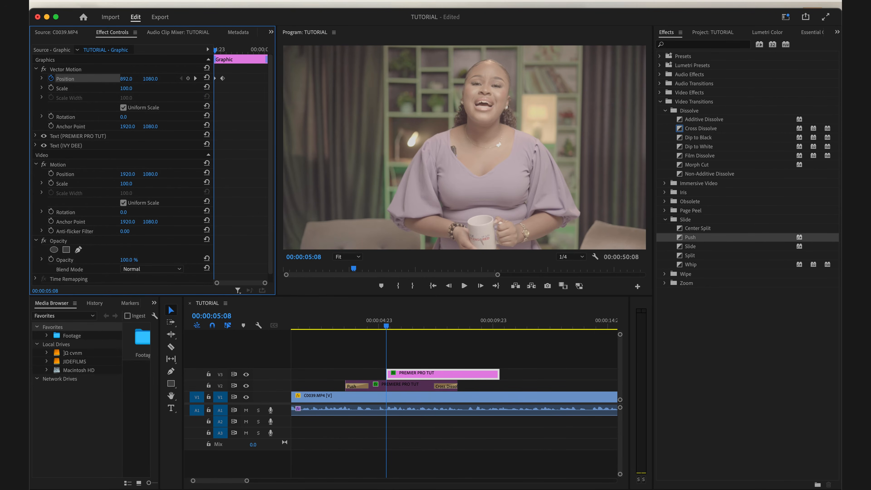
- Enlarge the keyframe timeline and scrub from the first Position keyframe to the second at 00:00:06:04
key(equal)
key(equal)
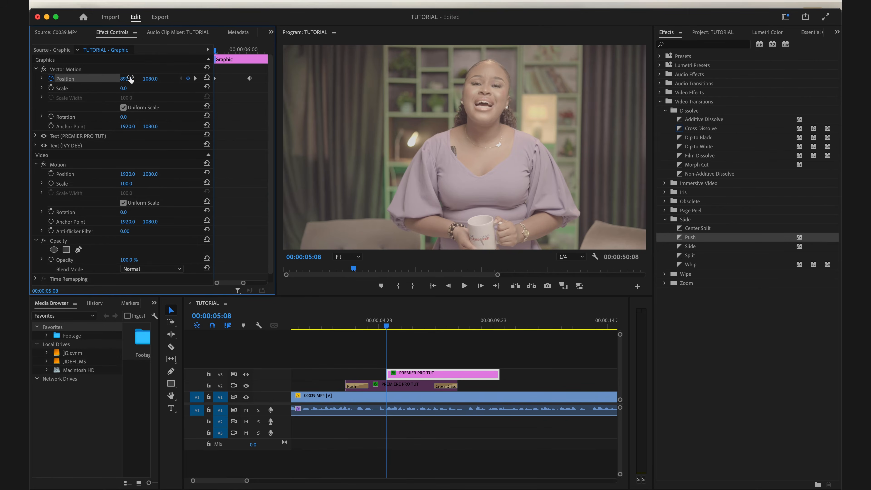
key(grave)
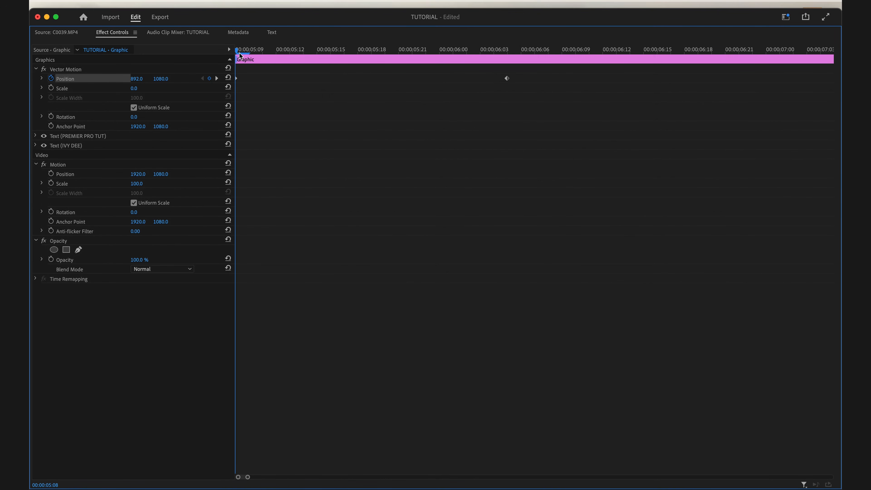
drag(241, 56, 509, 91)
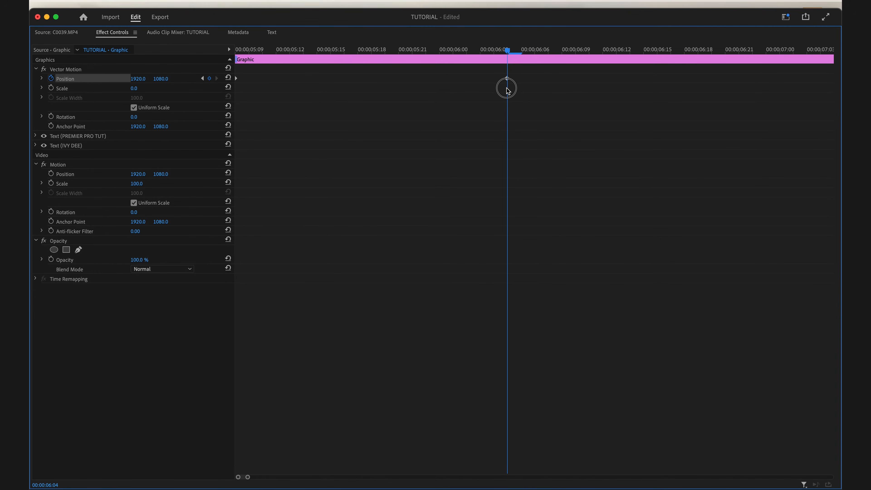
key(grave)
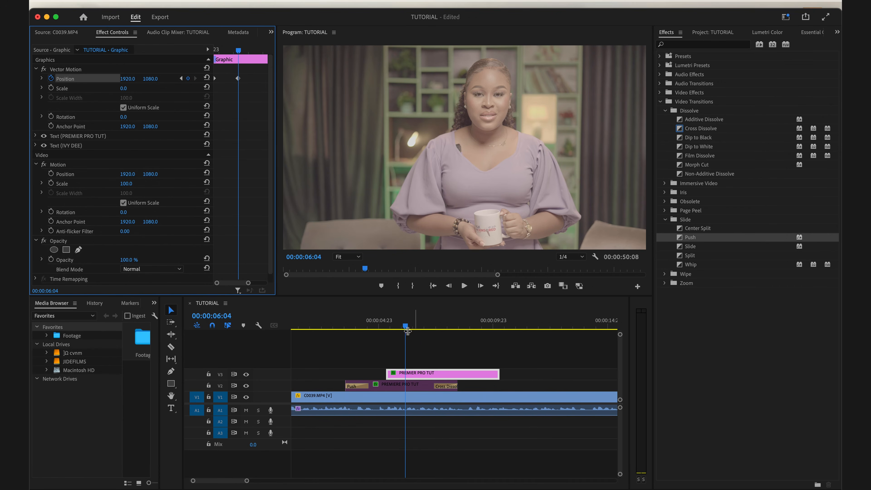
- Reset the graphic's Vector Motion Scale to 100 and preview the slide-in animation from 00:00:04:23
drag(396, 325, 379, 324)
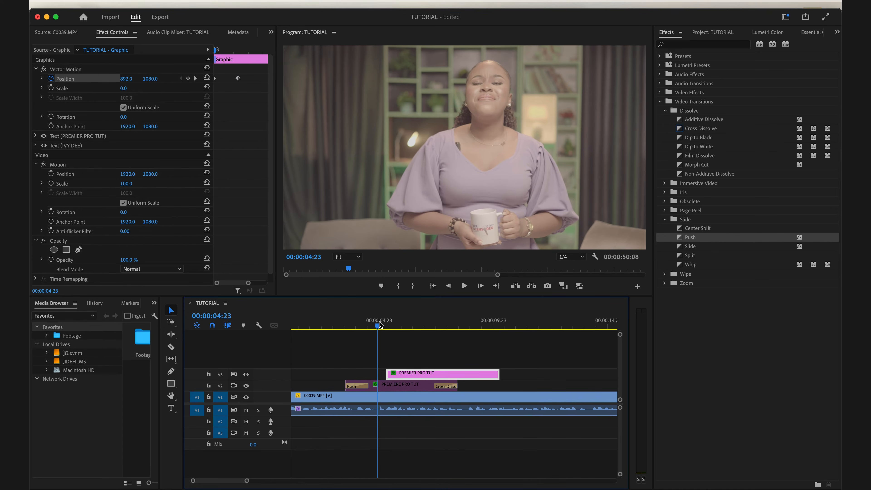
click(207, 86)
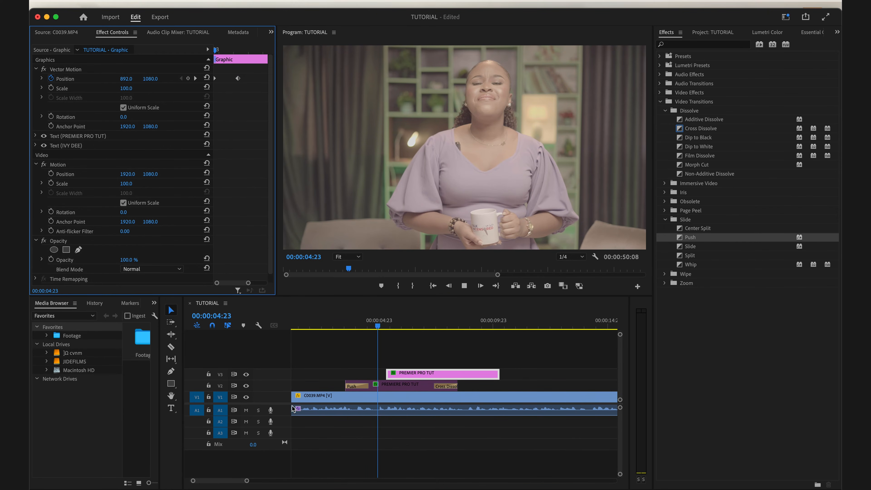
key(space)
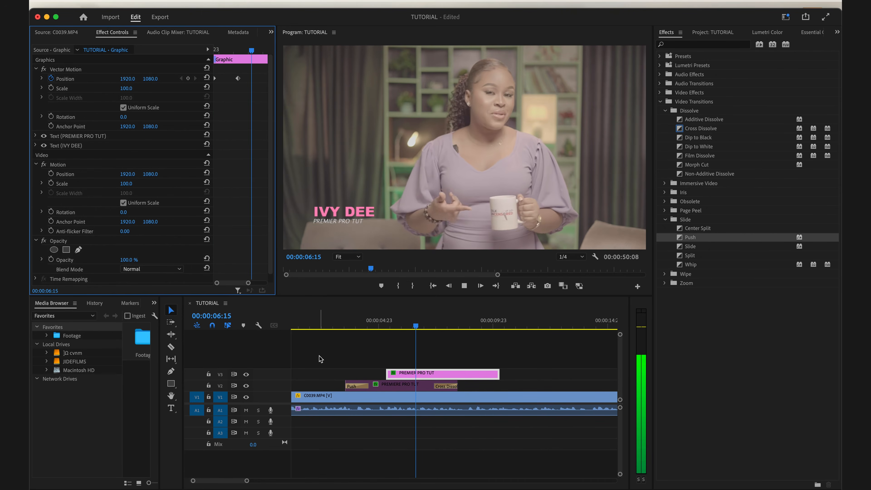
key(space)
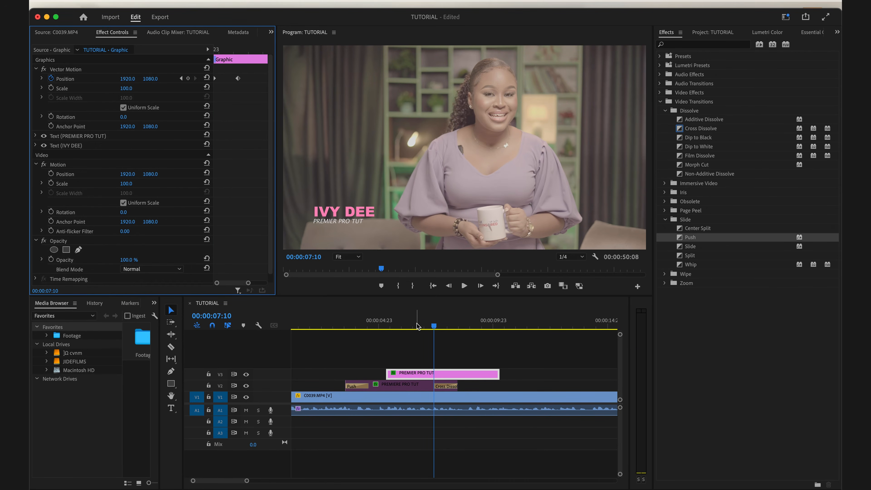
- Try to animate the Scale from 100 at 00:00:06:04 to 10 at 00:00:07:08, and remove those keyframes
mouse_move(410, 323)
mouse_down()
mouse_move(395, 324)
mouse_move(406, 325)
mouse_up()
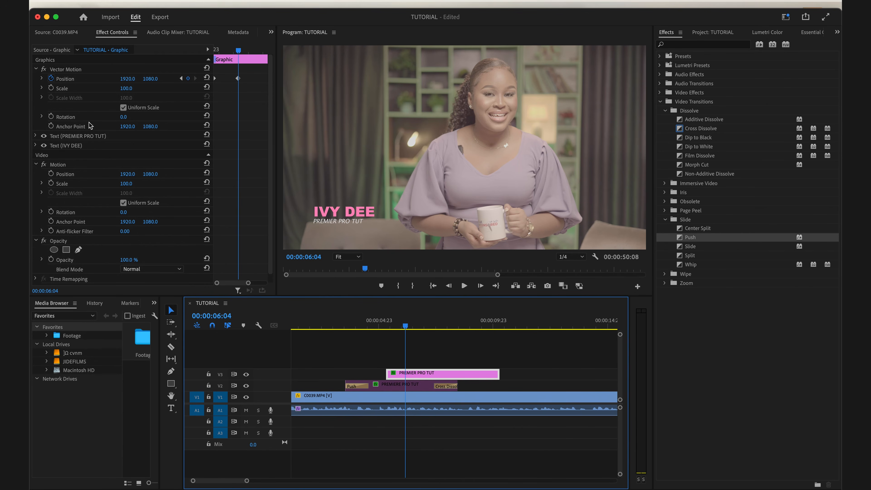
click(52, 88)
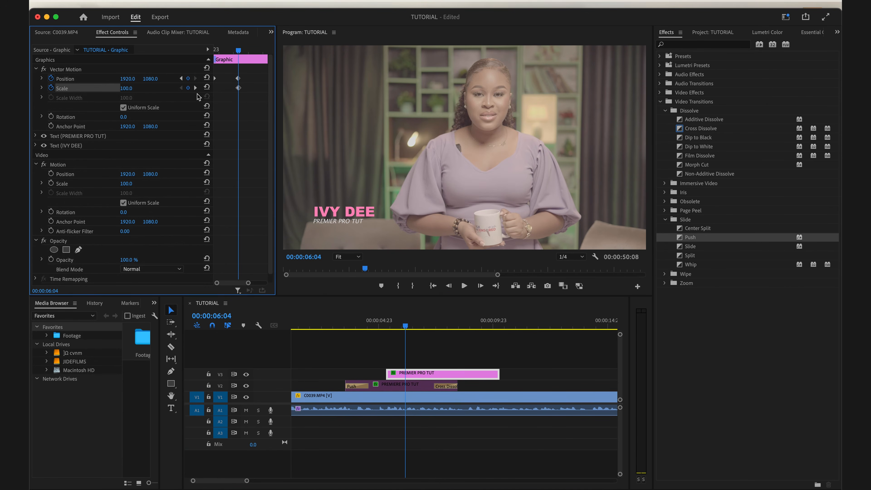
drag(257, 53, 271, 56)
scroll(258, 59, down, 5)
click(236, 51)
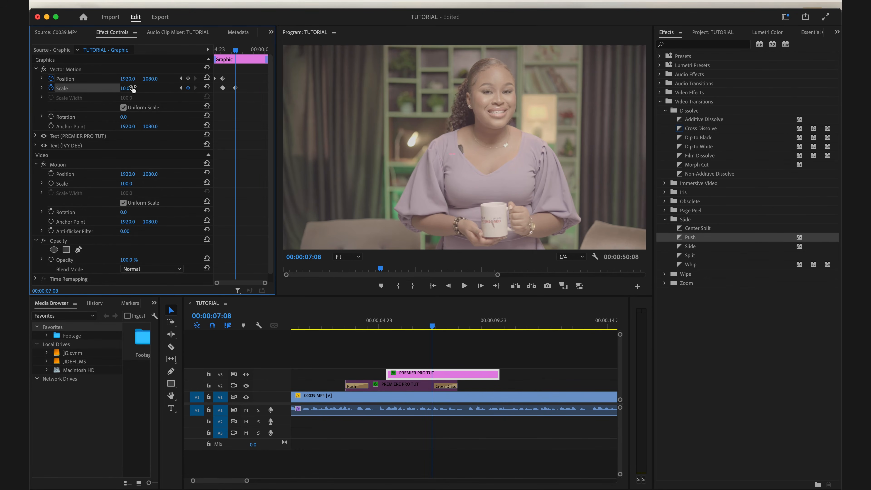
key(super+z)
click(51, 88)
key(Return)
- Keyframe the Scale at 100 and align that keyframe with the second Position keyframe
click(207, 87)
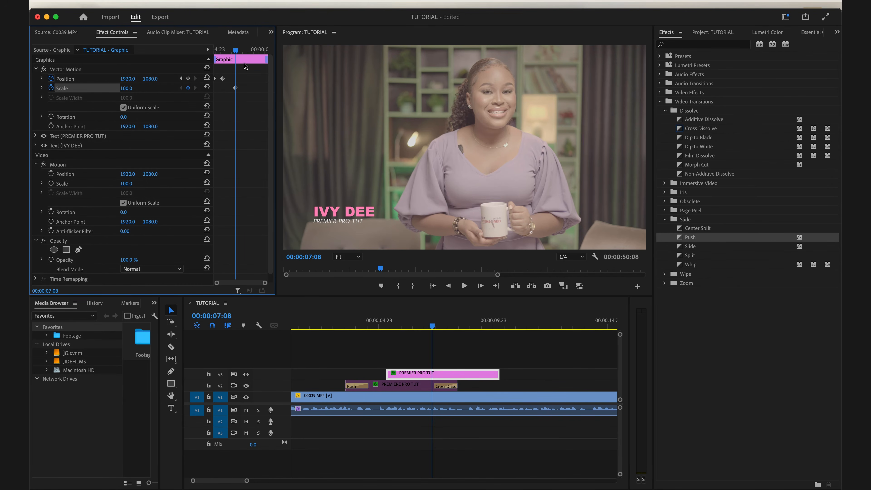
drag(236, 89, 225, 91)
key(space)
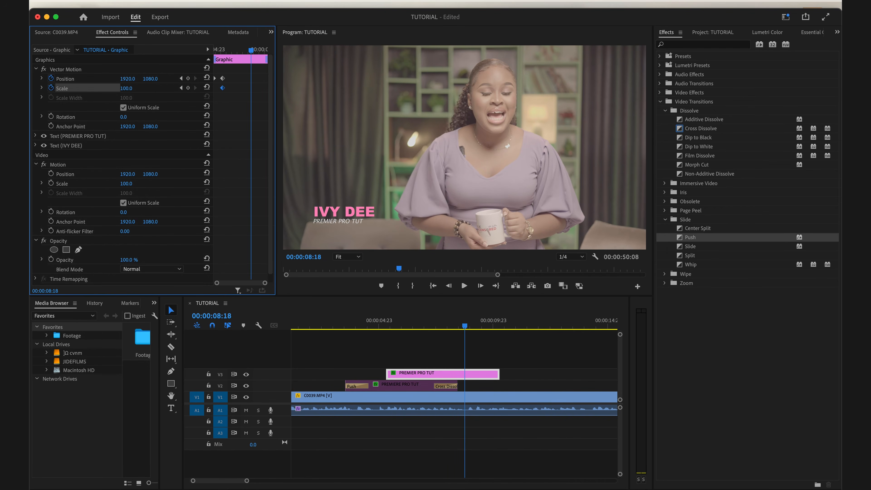
- Keyframe the graphic's Vector Motion Scale at 109 at 00:00:08:05
drag(127, 88, 129, 88)
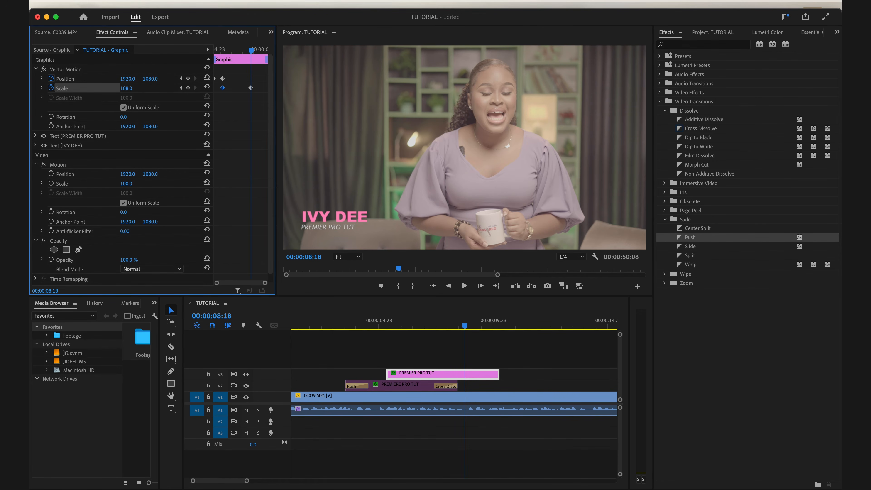
drag(230, 50, 246, 51)
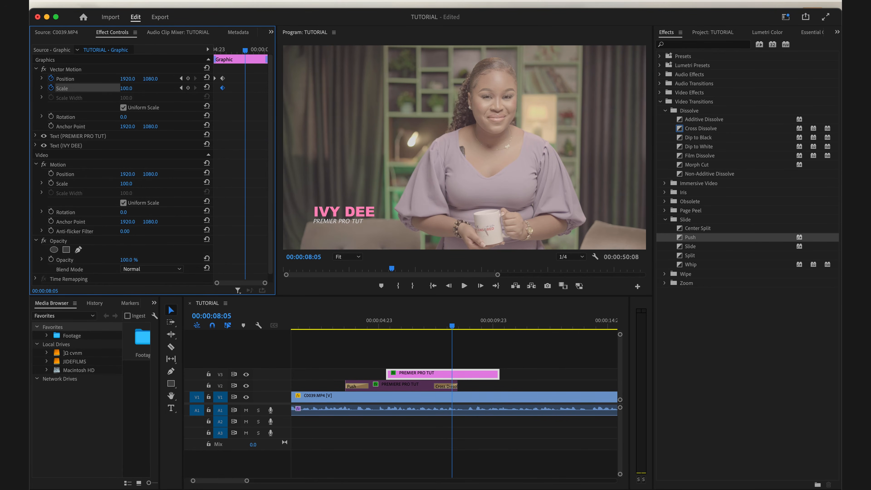
drag(126, 89, 147, 80)
- Shift the title in the picture to Position 2054.4, 1075.2 and move the last Position and Scale keyframes to the clip's end
click(157, 69)
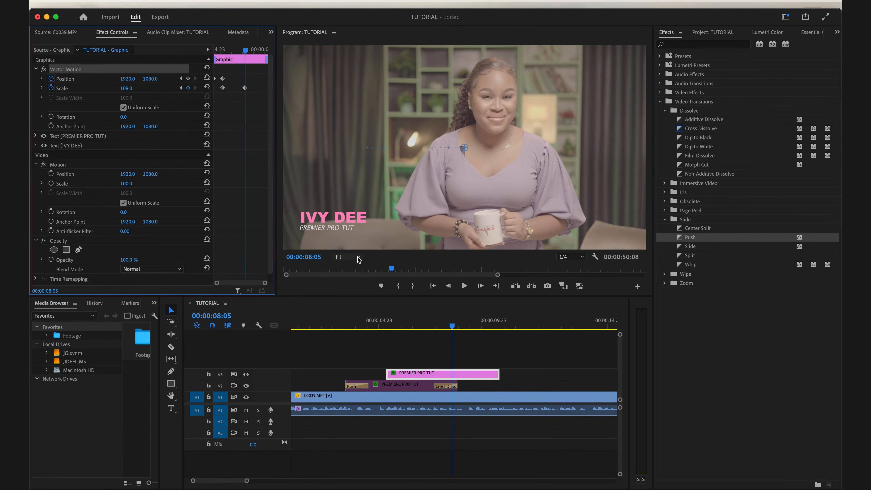
drag(344, 218, 356, 219)
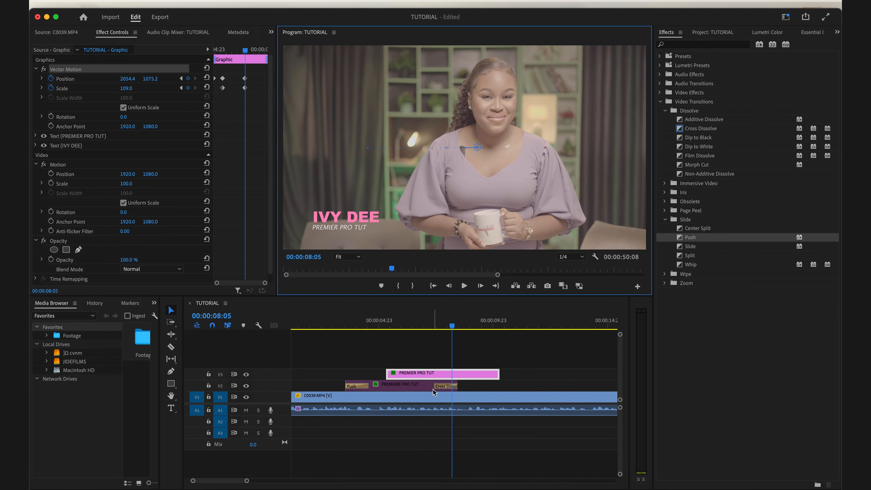
click(399, 306)
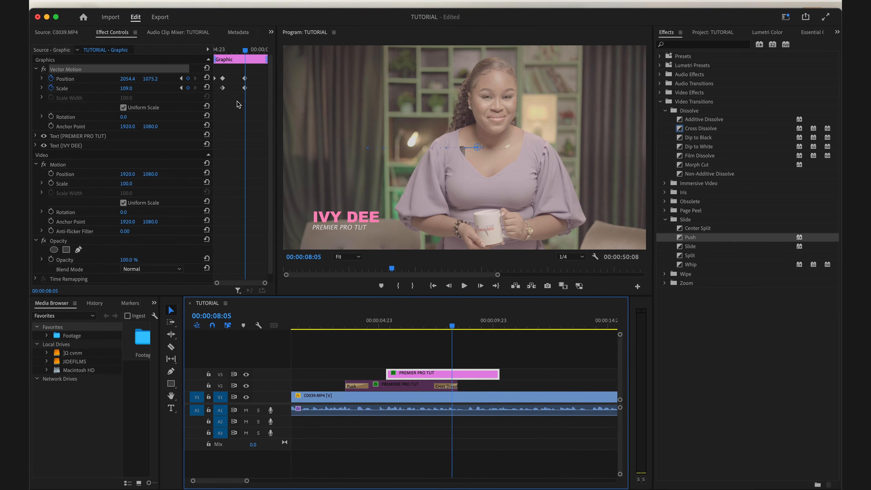
drag(234, 69, 281, 95)
- Save the project and preview the animated lower third through to its end at 00:00:10:07
drag(397, 323, 376, 323)
key(super+s)
key(space)
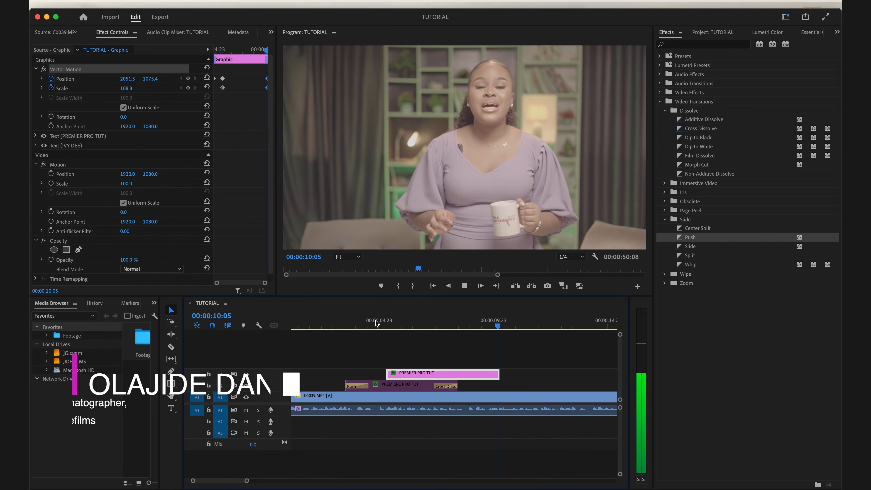
key(space)
click(499, 324)
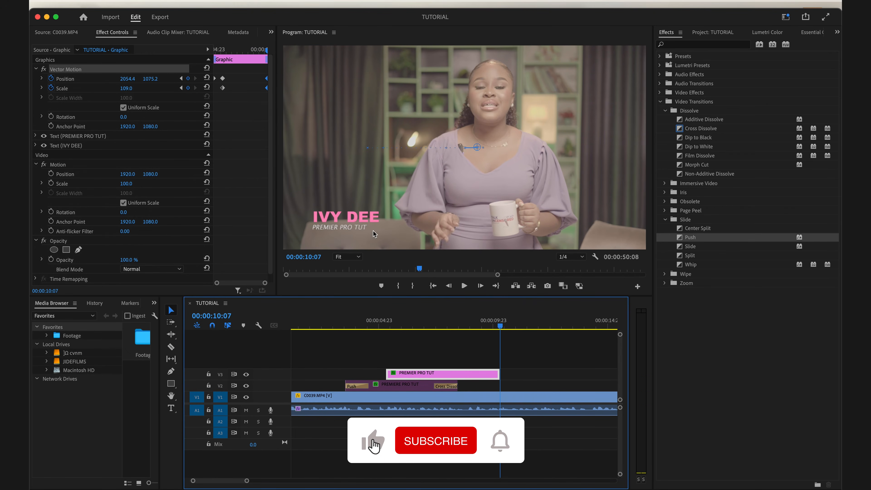
- Disable the "PREMIER PRO TUT" graphic on V3 and enable the "PREMIERE PRO TUT" graphic on V2
drag(447, 317, 418, 327)
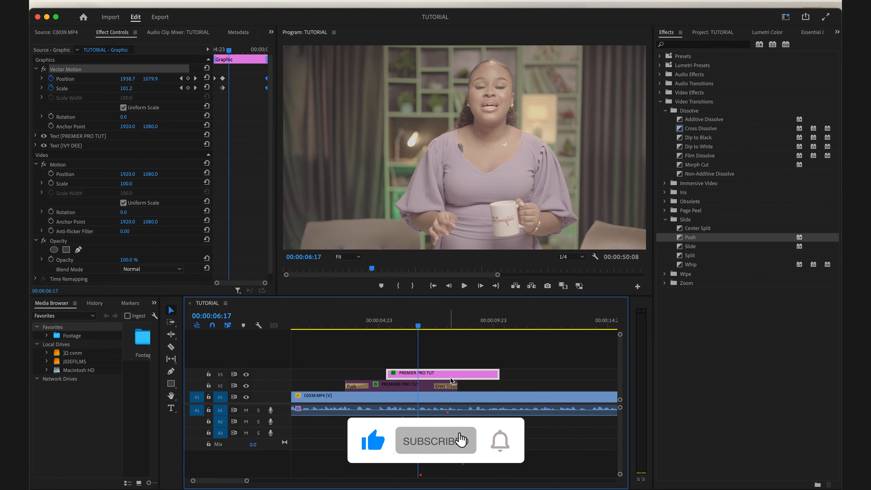
right_click(448, 375)
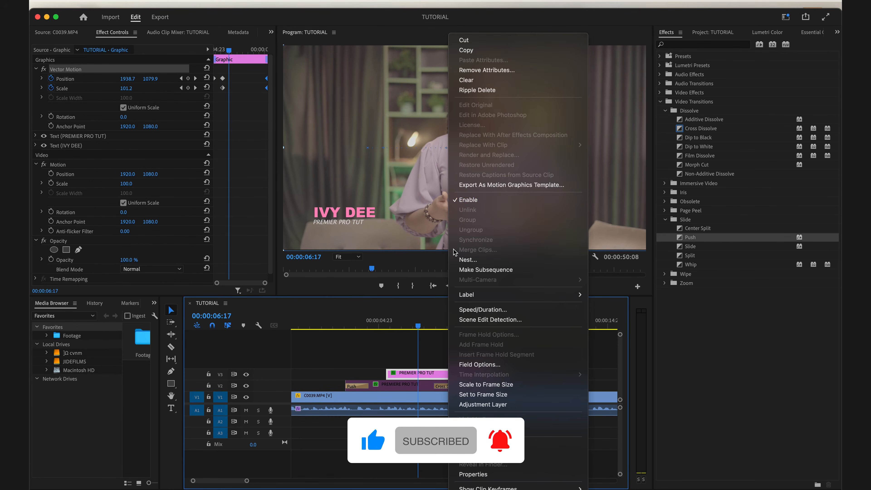
click(469, 200)
click(376, 324)
right_click(388, 384)
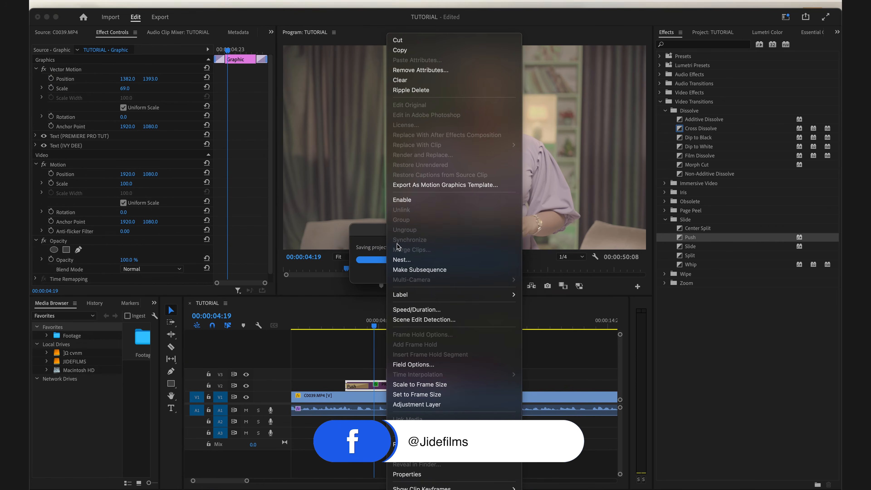
click(402, 199)
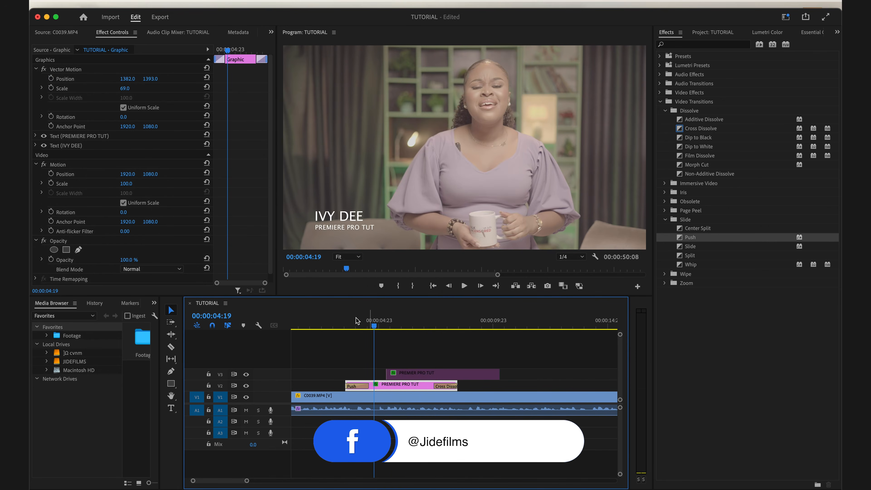
- Preview the V2 lower third with its Push and Cross Dissolve transitions from 00:00:03:06
mouse_move(349, 321)
mouse_down()
mouse_move(325, 320)
mouse_move(348, 319)
mouse_move(340, 318)
mouse_up()
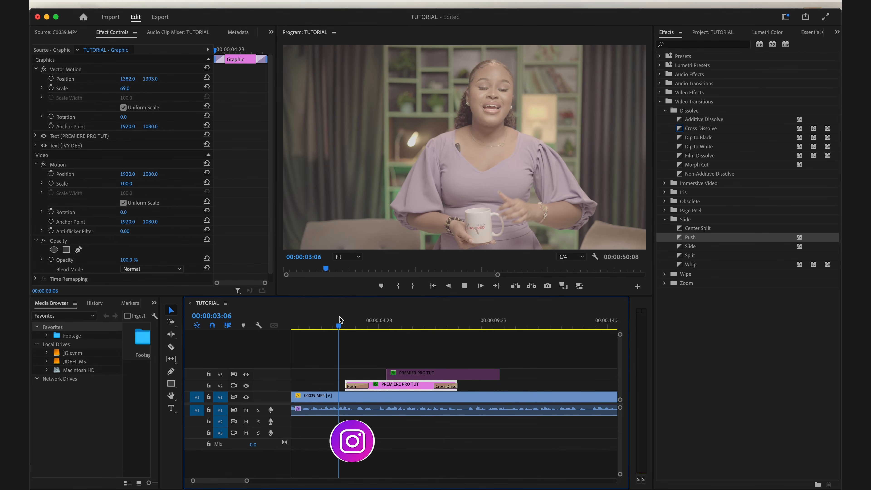
key(space)
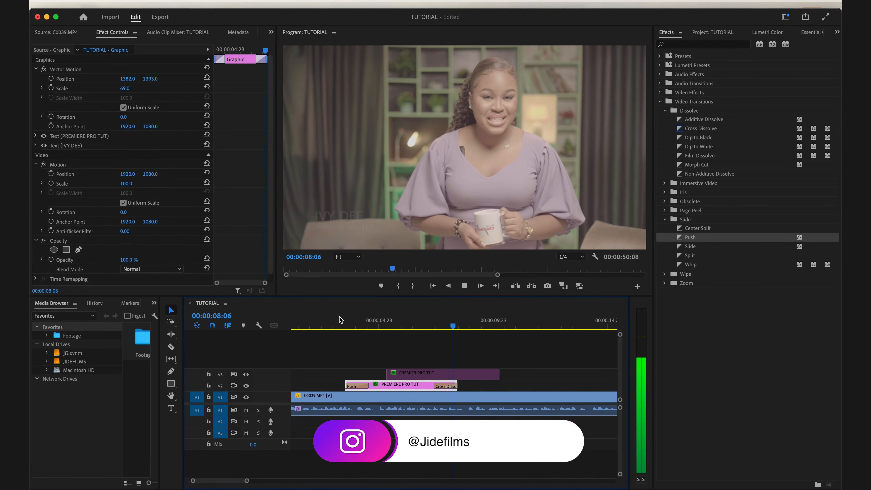
key(space)
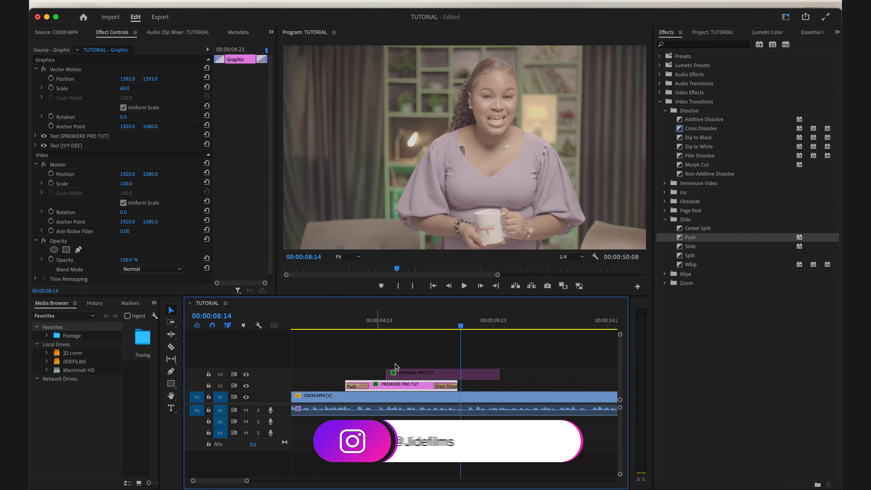
- Disable the V2 graphic again and re-enable the "PREMIER PRO TUT" graphic on V3
right_click(409, 385)
click(442, 200)
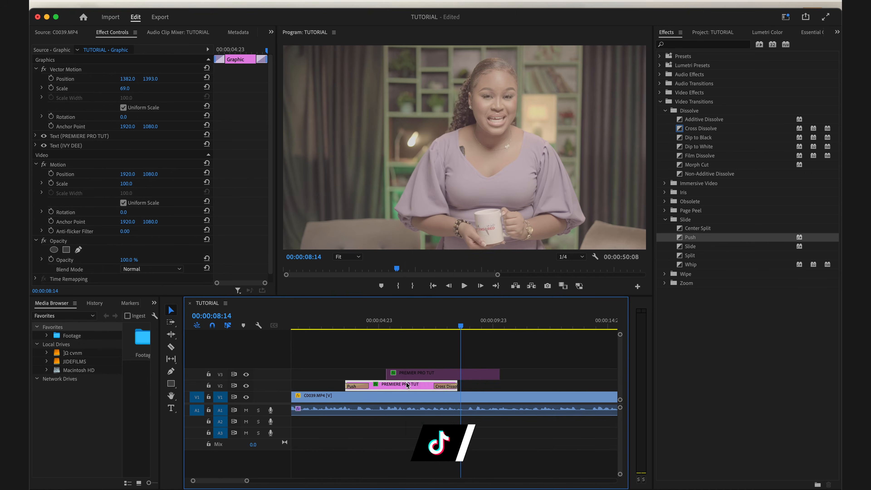
click(430, 375)
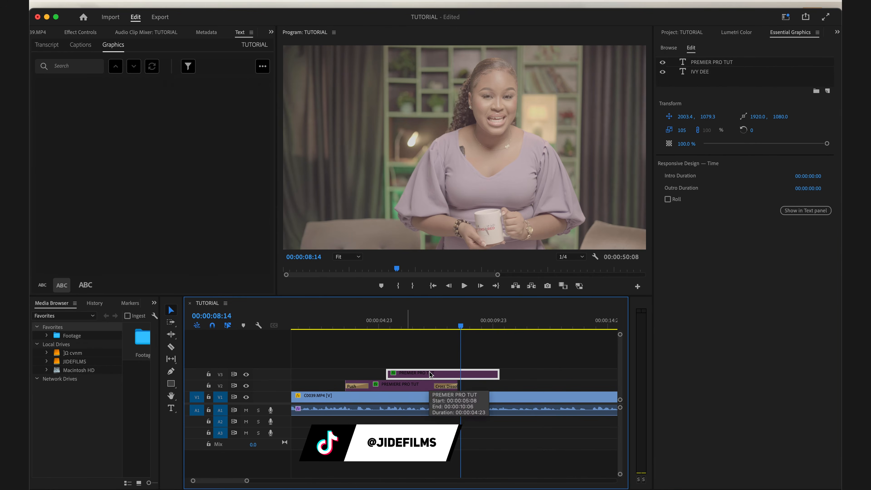
right_click(430, 375)
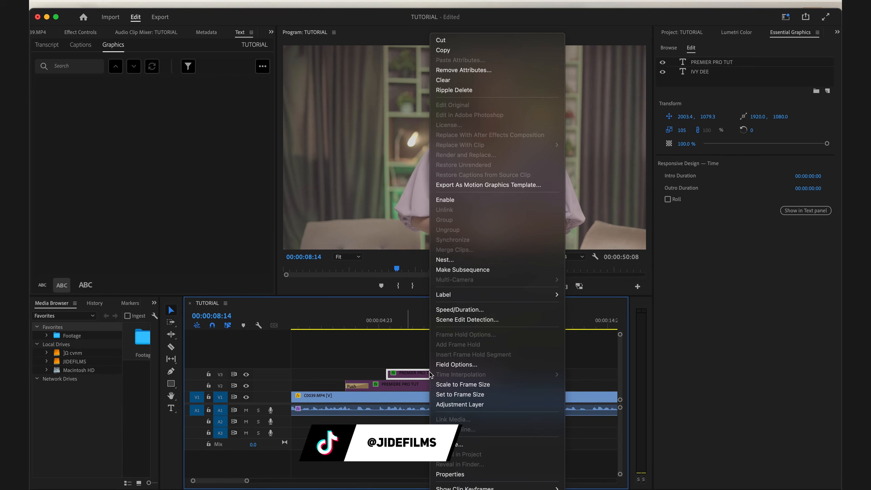
click(446, 199)
click(461, 326)
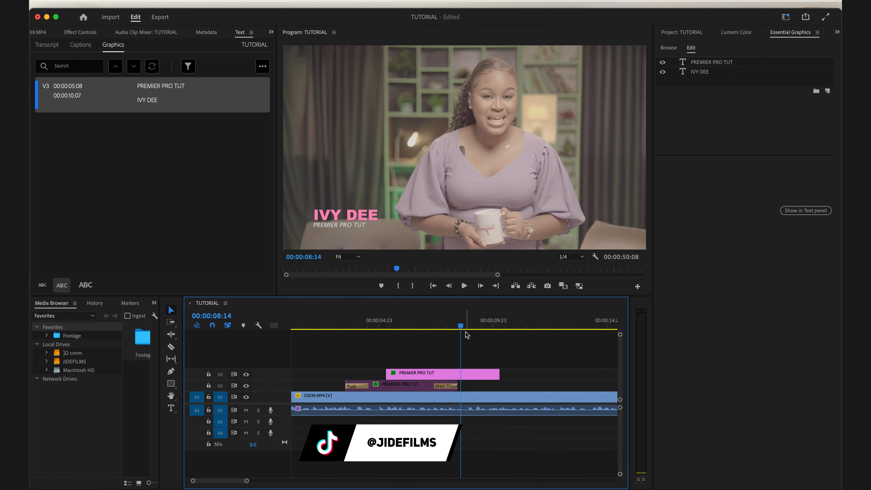
- Move the V3 title's final Position and Scale keyframes slightly earlier and set its horizontal Position to 912.4 at 00:00:10:06
drag(461, 328, 491, 330)
click(463, 372)
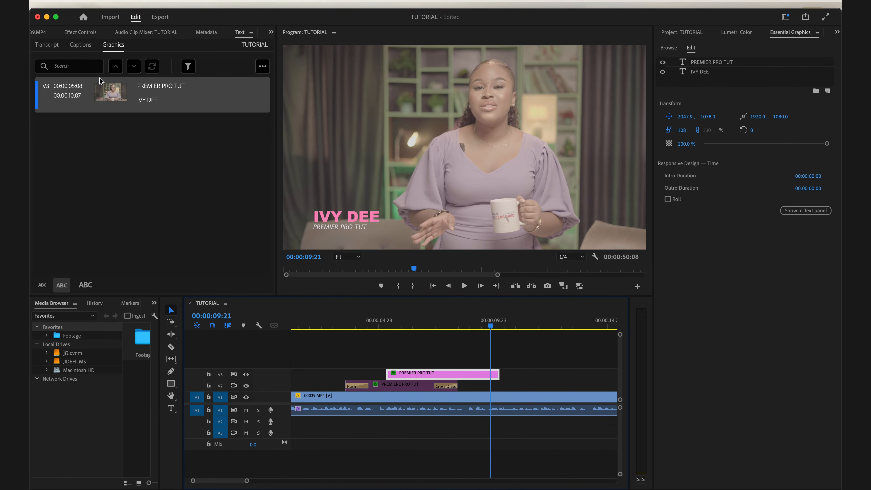
click(80, 32)
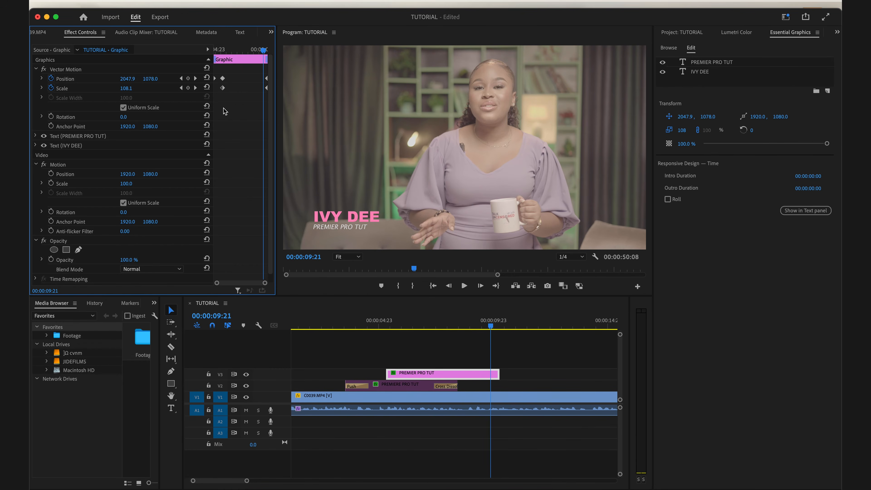
drag(250, 77, 271, 89)
drag(266, 79, 268, 52)
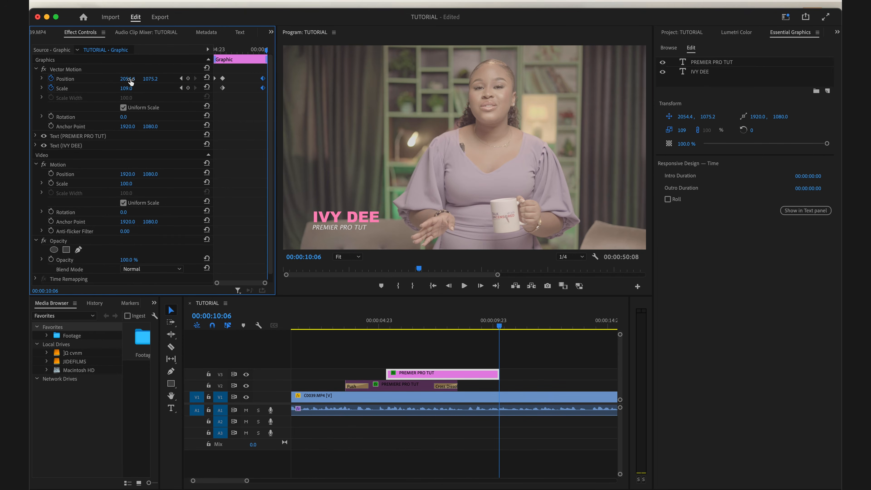
drag(128, 79, 90, 79)
- Preview the V3 title's exit animation up to 00:00:11:03 and save the project
click(465, 322)
key(space)
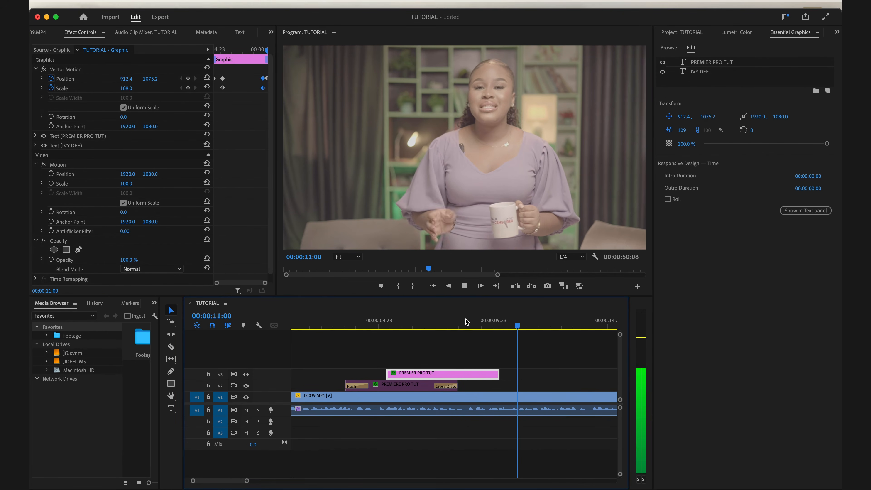
key(space)
key(super+s)
- Start a media import into the project and browse the Downloads folder for a background music file
key(minus)
key(minus)
key(minus)
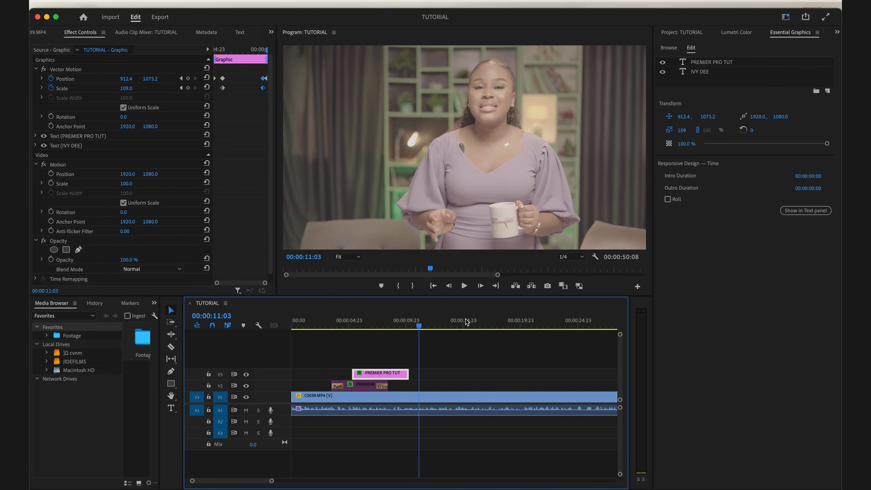
click(691, 34)
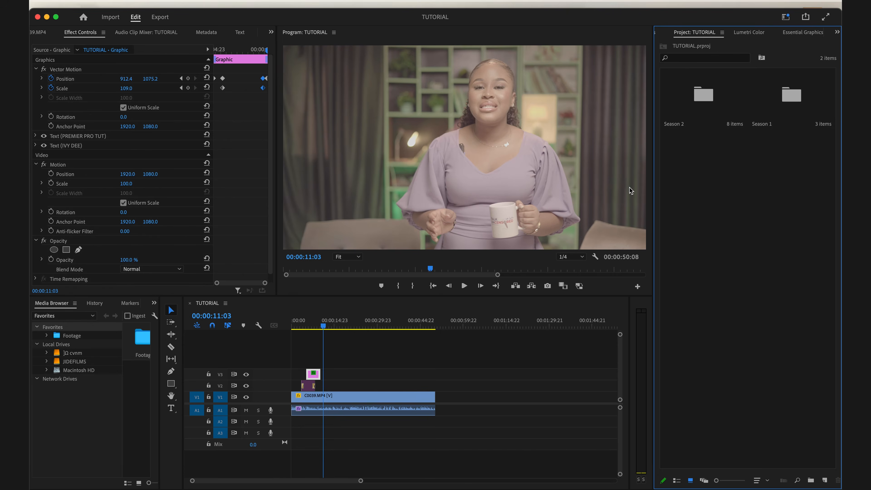
key(super+i)
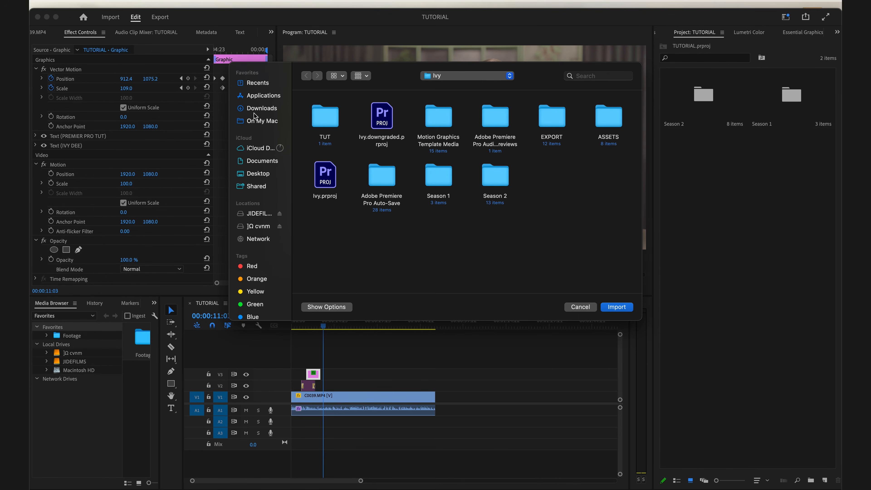
click(264, 120)
click(267, 109)
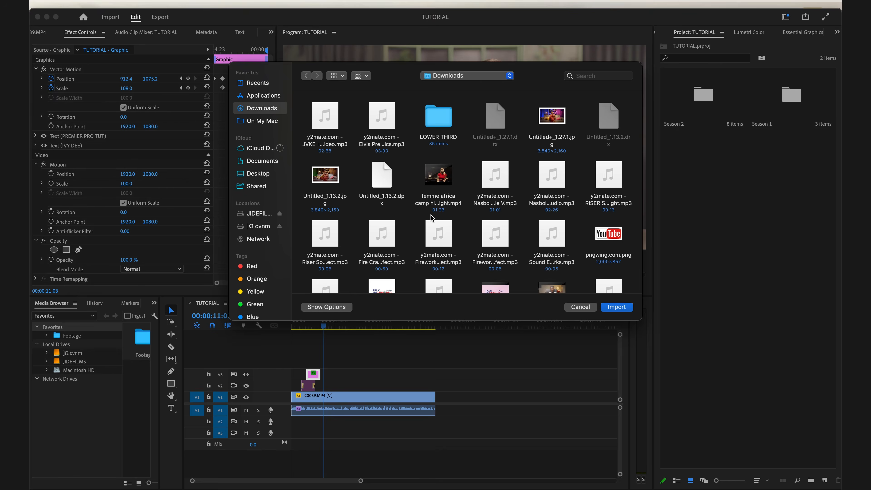
scroll(430, 215, down, 10)
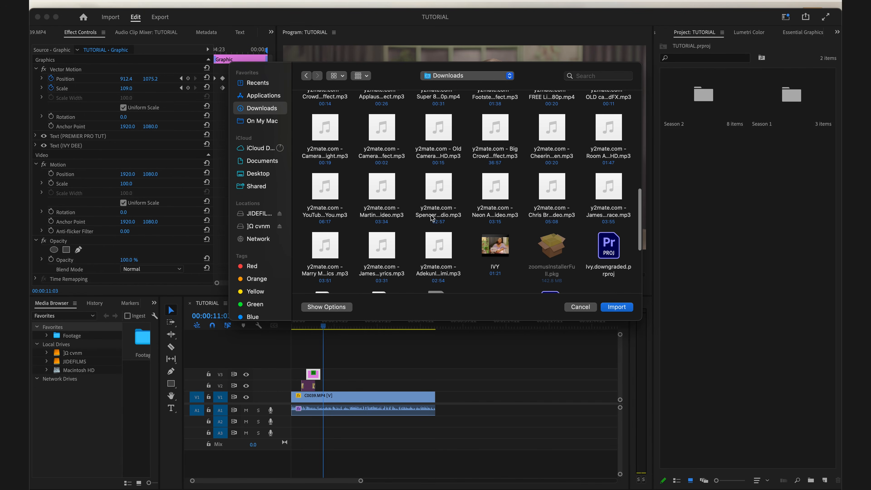
scroll(431, 215, down, 3)
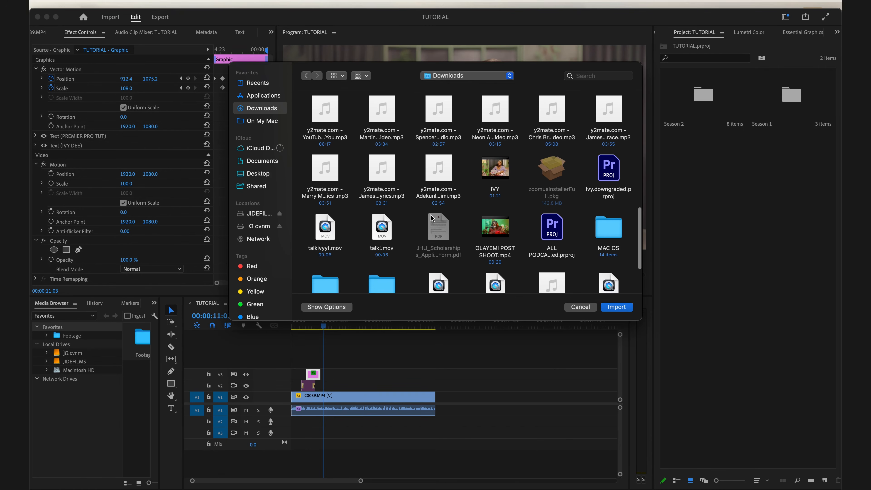
scroll(432, 218, down, 3)
scroll(432, 219, up, 4)
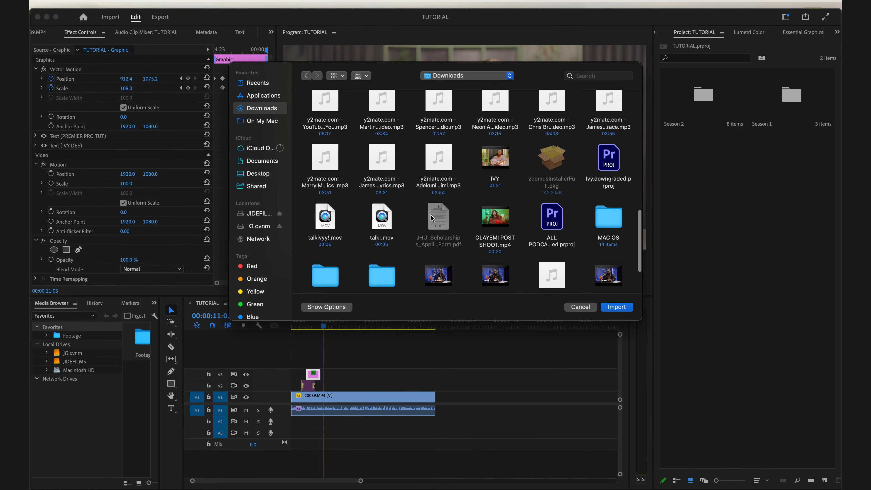
- Search Downloads for "BACK" and import the y2mate.com royalty-free wedding background music MP3 into the project
click(598, 76)
text(BACK)
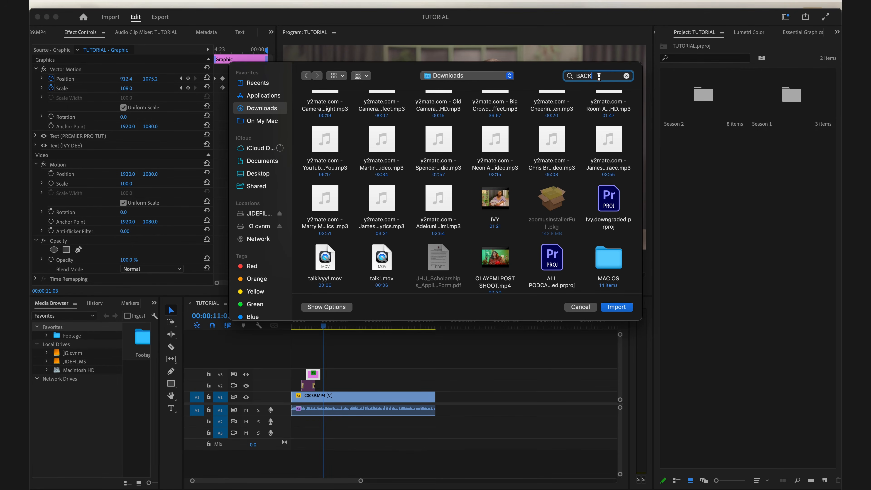
click(372, 98)
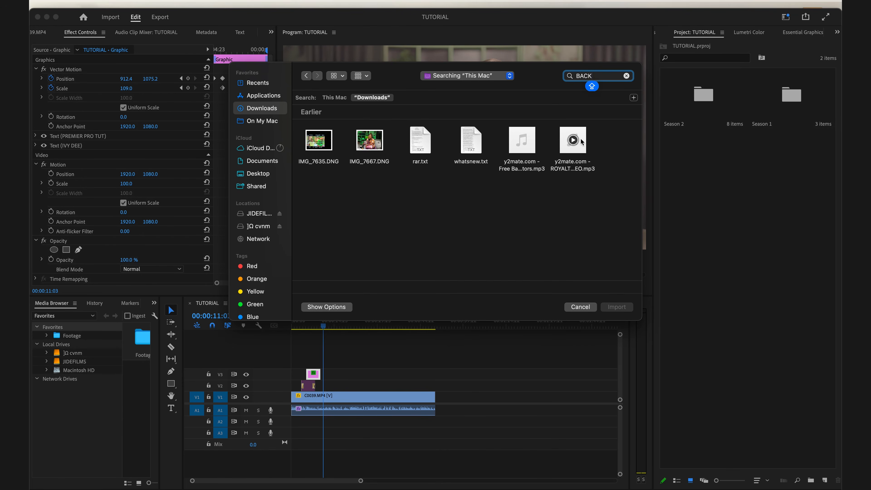
double_click(573, 139)
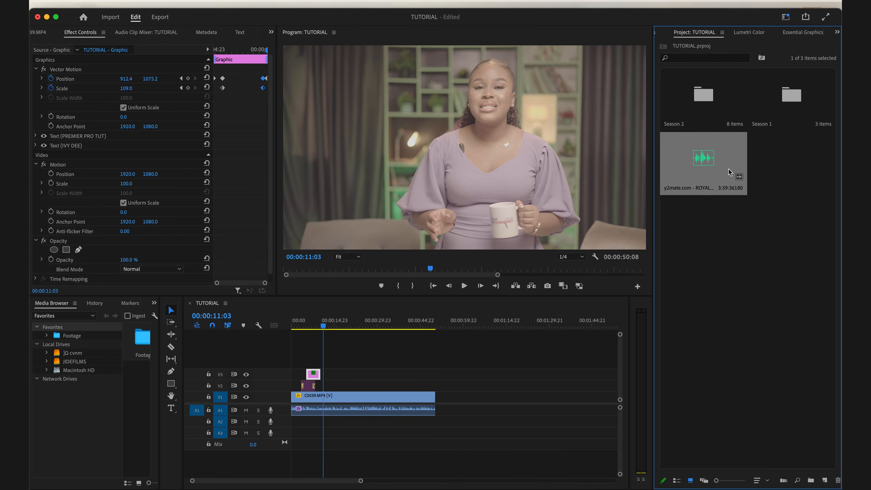
- Open the imported music in the Source monitor and listen to its opening seconds with the system volume raised
double_click(706, 167)
mouse_move(152, 256)
mouse_down()
mouse_move(313, 432)
mouse_move(35, 182)
mouse_move(36, 258)
mouse_up()
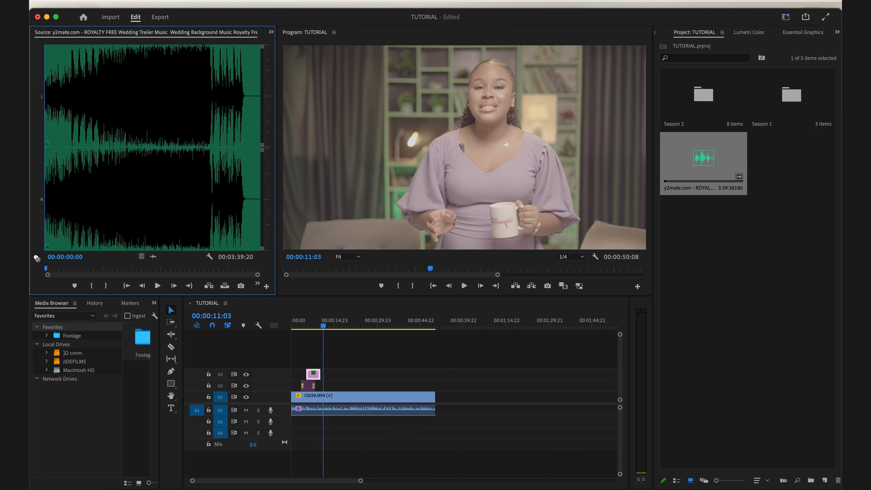
key(space)
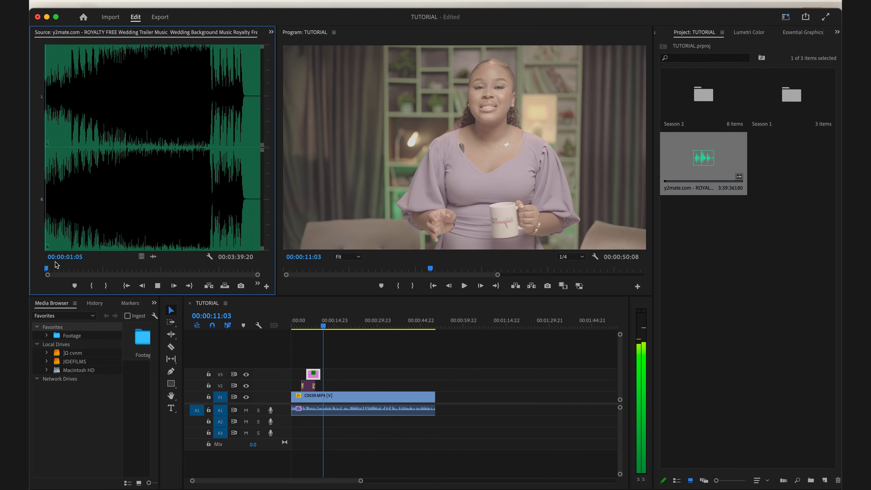
key(XF86AudioRaiseVolume)
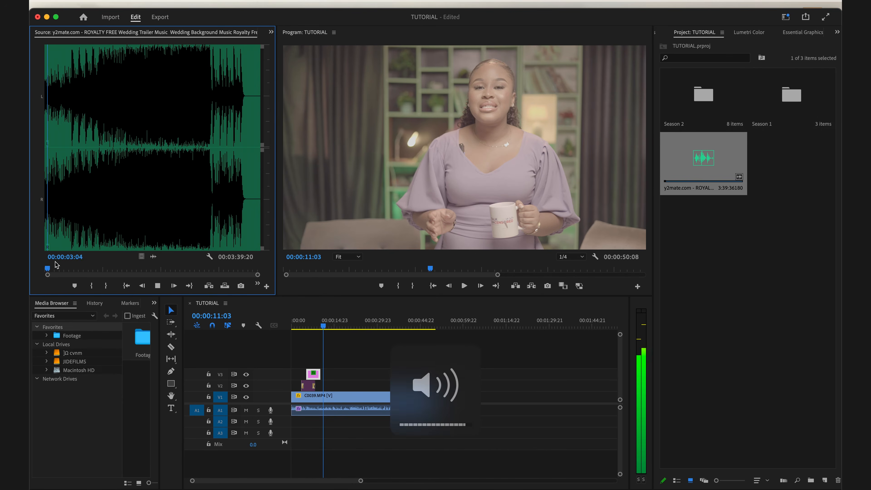
key(space)
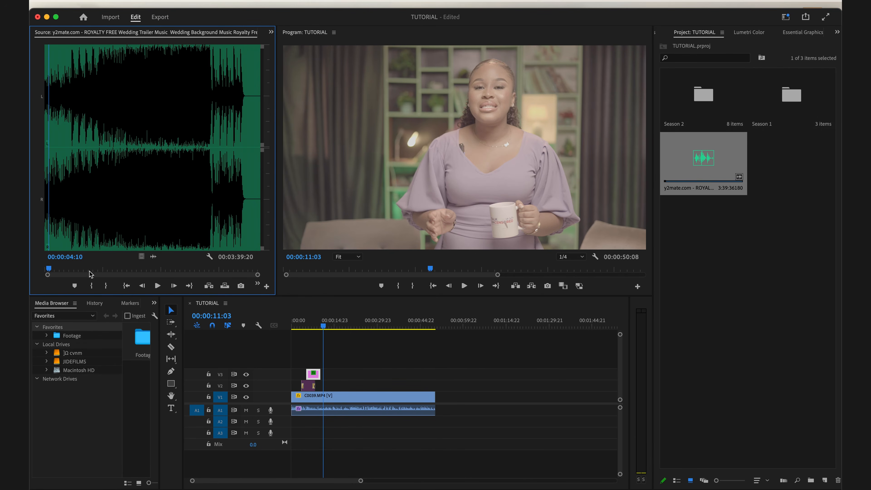
- Place the music on track A2 at the sequence's start and play the mix from the beginning
mouse_move(152, 259)
mouse_down()
mouse_move(321, 430)
mouse_move(280, 419)
mouse_up()
drag(323, 325, 270, 329)
key(equal)
key(equal)
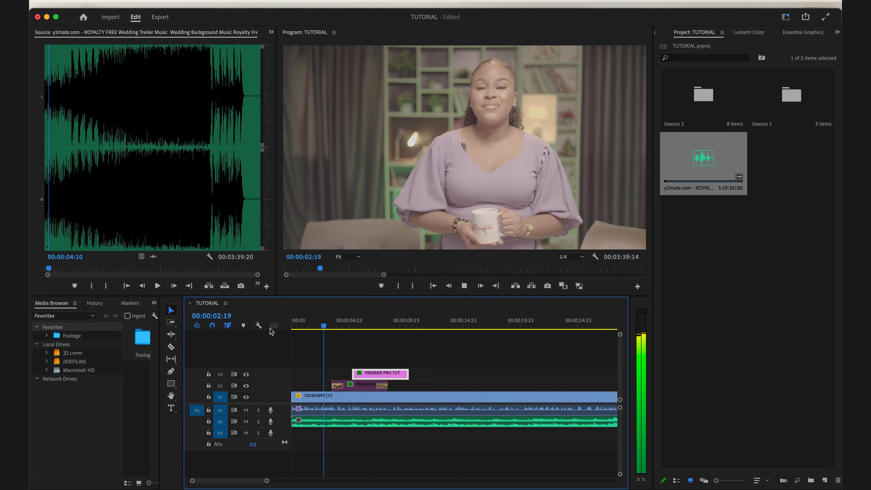
key(space)
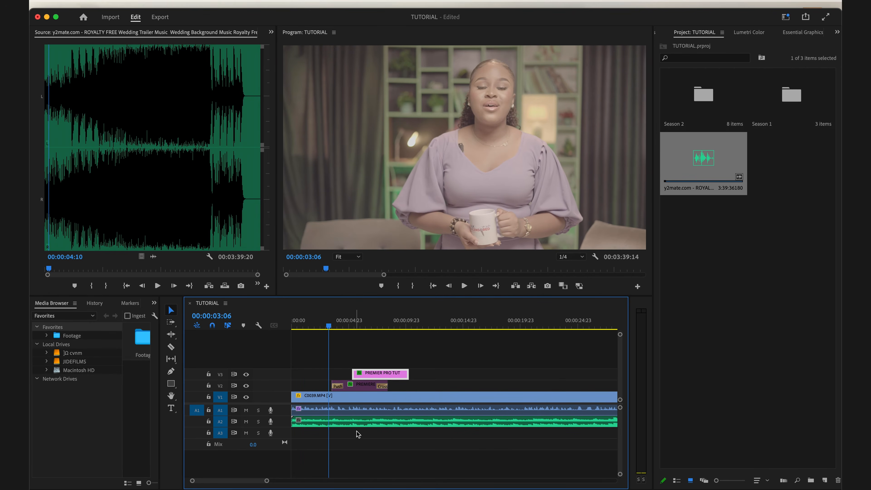
- Adjust the A2 music clip's audio gain by -15 dB and play back the mix with the speech
click(366, 425)
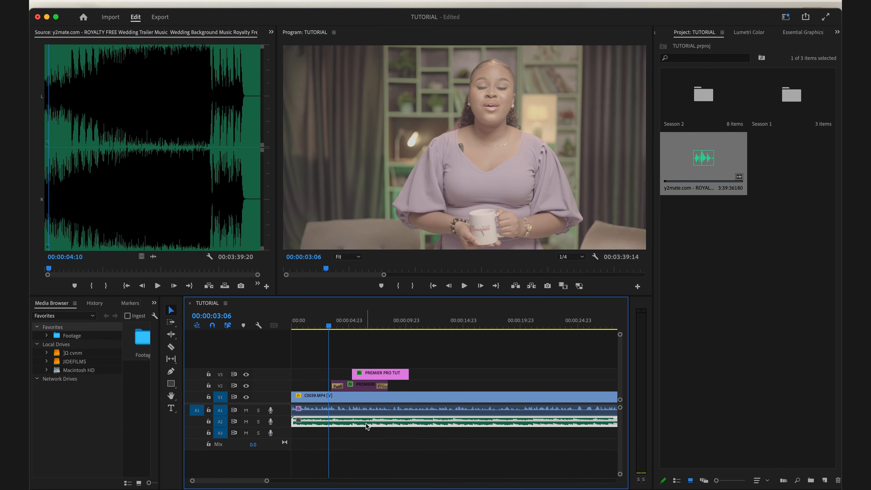
right_click(366, 424)
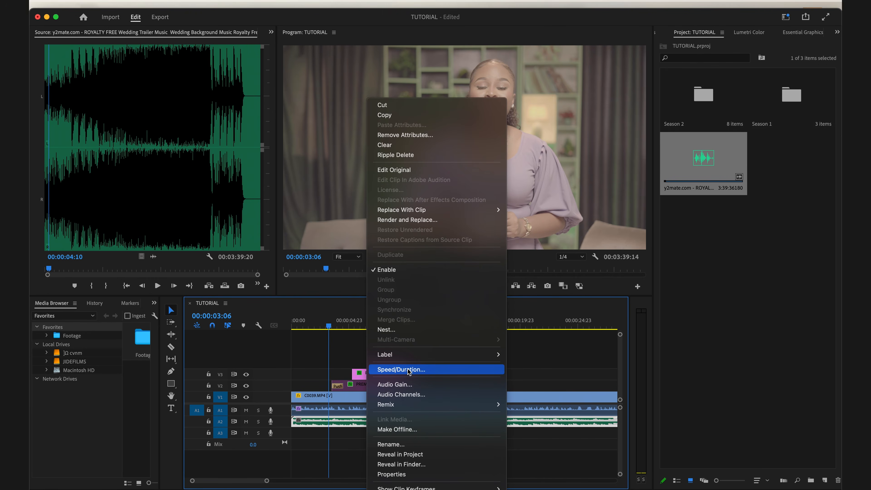
click(405, 387)
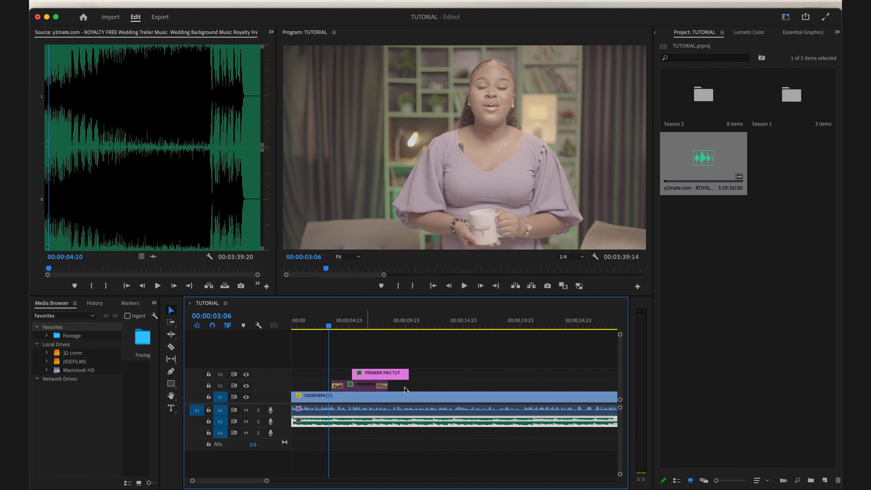
key(Return)
key(g)
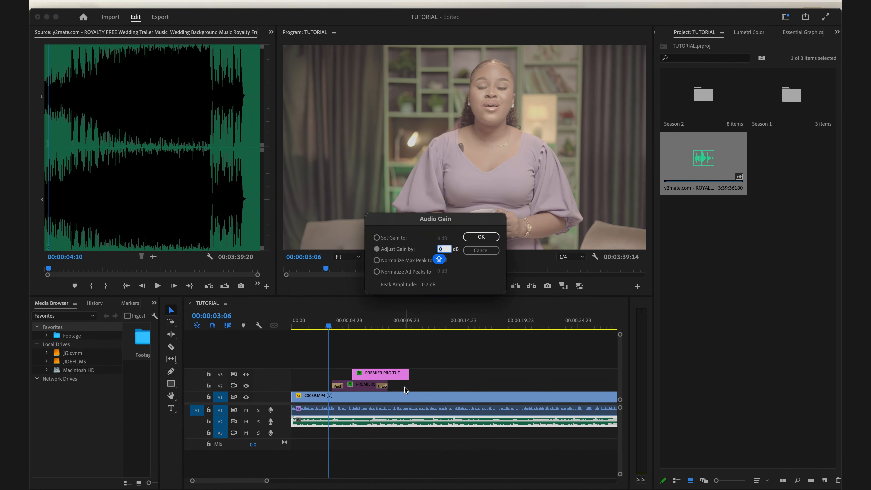
text(-15)
key(Return)
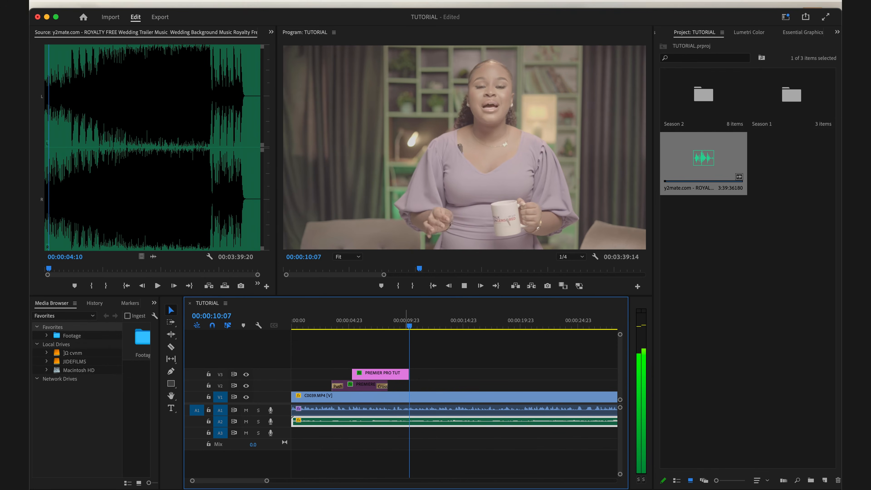
key(equal)
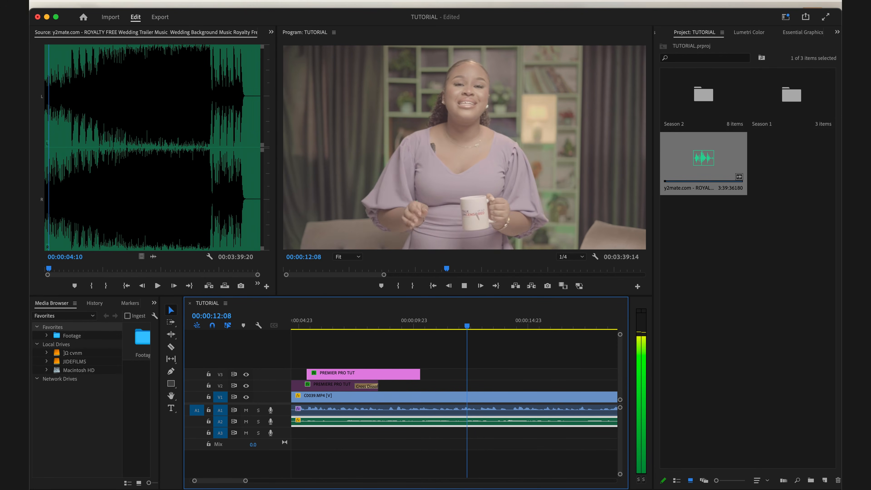
key(space)
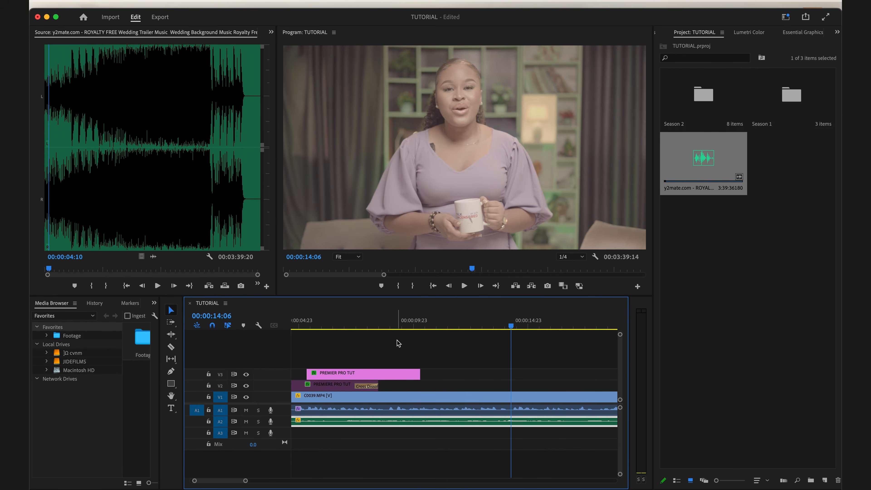
- Replay part of the lower third section and split the C0039.MP4 clip at 00:00:08:21
drag(388, 320, 371, 324)
key(space)
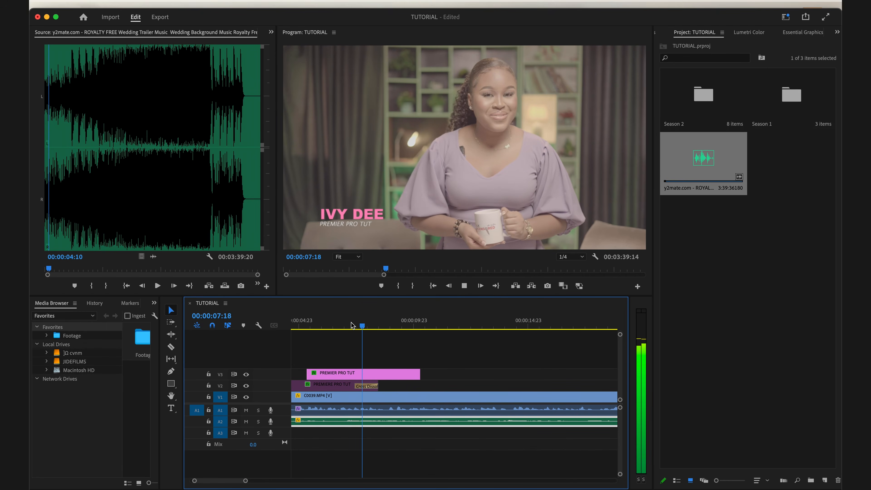
key(space)
key(c)
click(389, 397)
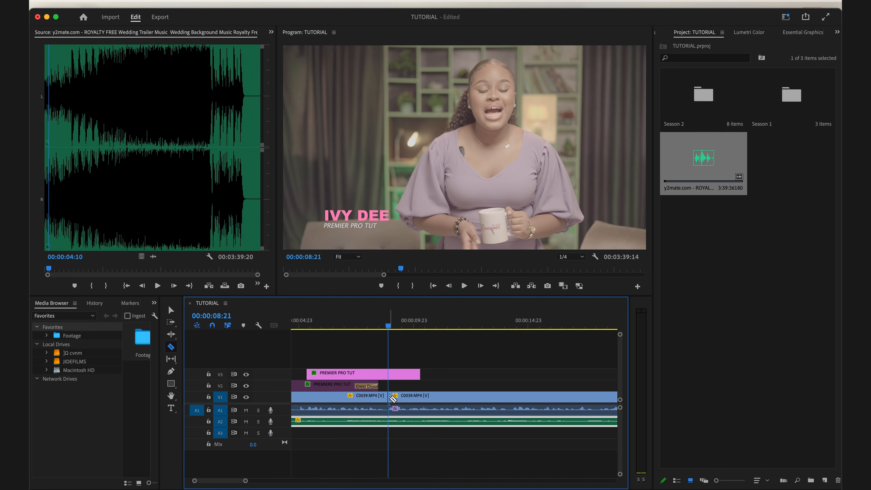
- Enable Scale and Position keyframing on the first C0039.MP4 segment at 00:00:00:00
key(minus)
key(minus)
key(v)
drag(326, 321, 282, 325)
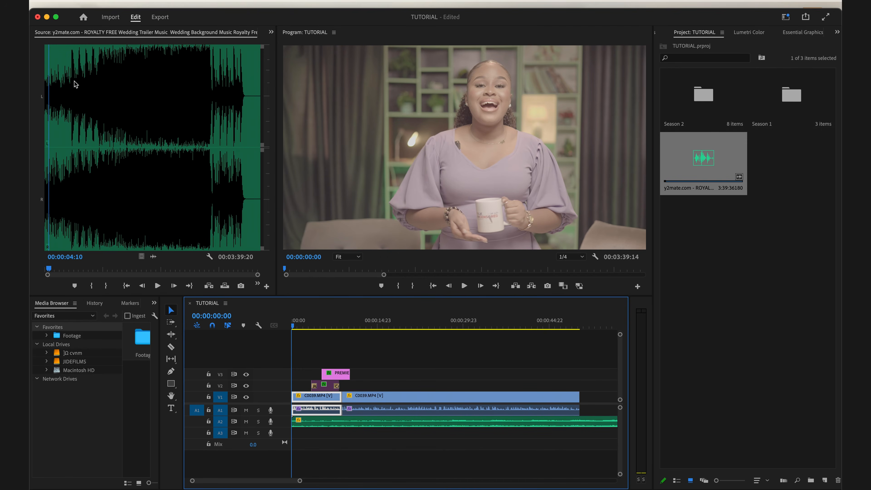
click(271, 32)
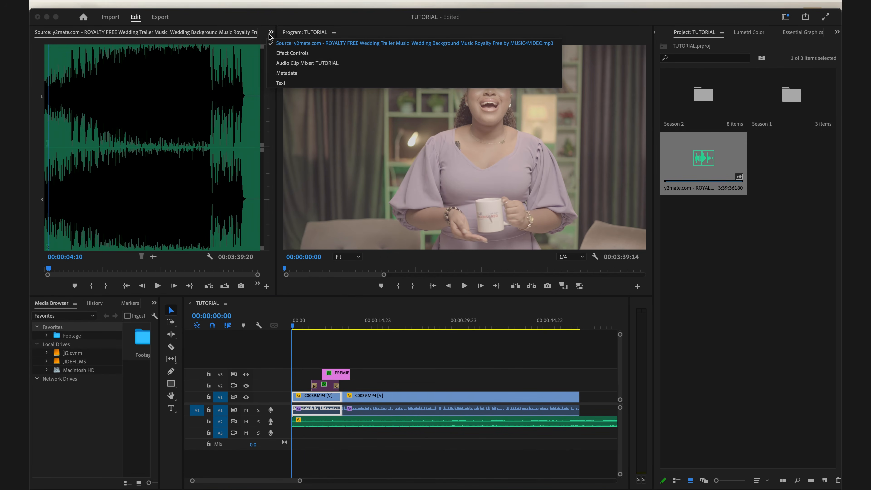
click(301, 57)
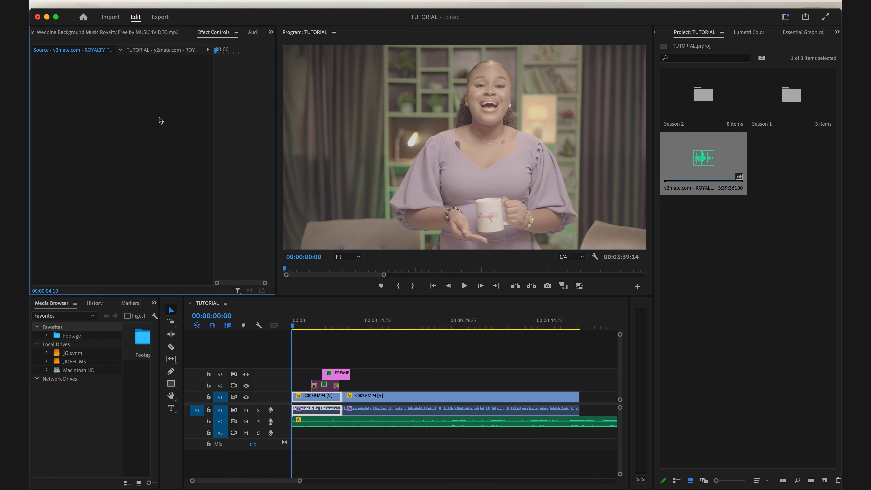
click(315, 400)
click(307, 378)
click(308, 397)
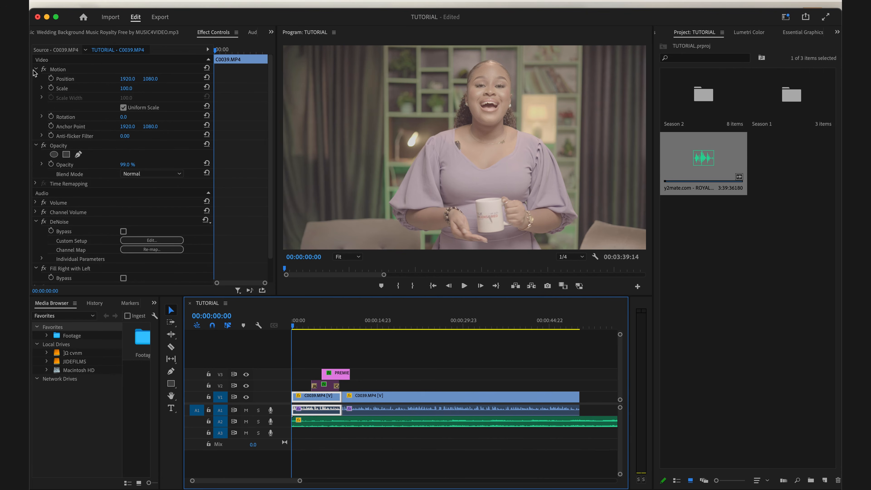
click(51, 88)
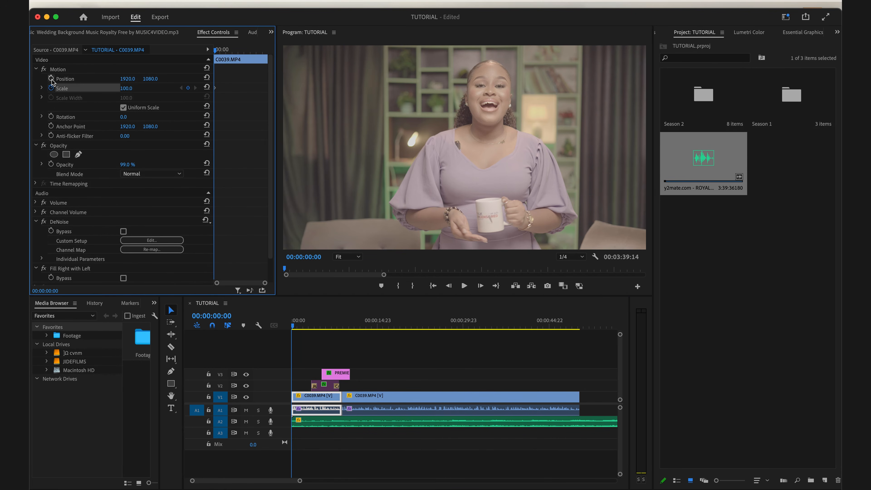
click(51, 79)
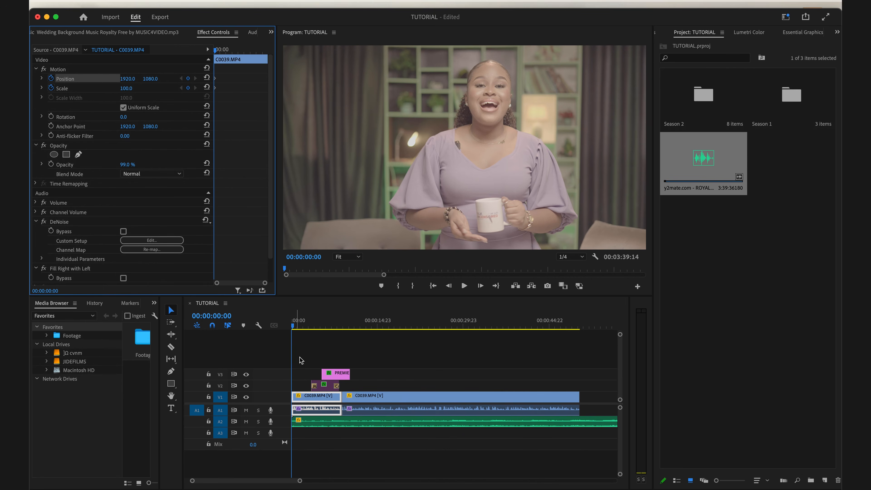
- Set the first C0039.MP4 segment's end keyframes to Scale 116.0 and Position 1920.0, 1172.0, placing them at the segment's end
mouse_move(246, 52)
mouse_down()
mouse_move(266, 57)
mouse_move(245, 57)
mouse_up()
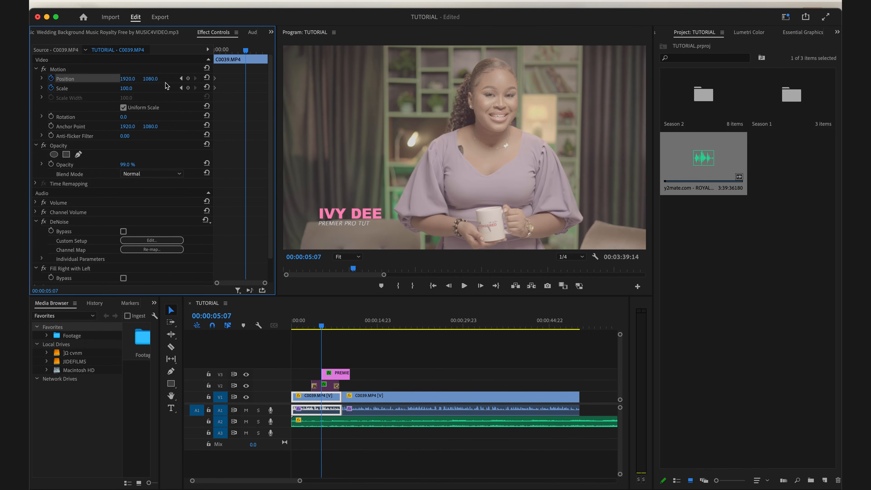
drag(127, 88, 157, 79)
drag(234, 78, 278, 100)
click(220, 335)
- Save the project and play back the zoom animation from the sequence's start through the cut
key(Home)
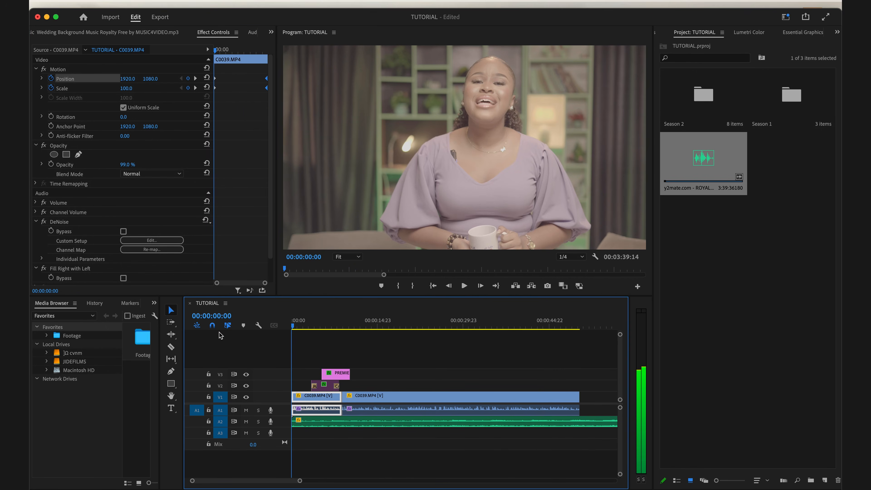
key(super+s)
key(space)
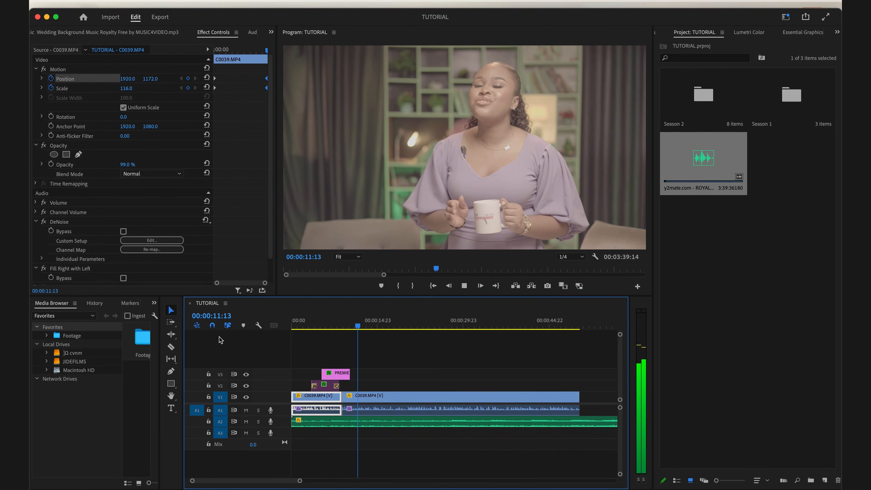
key(space)
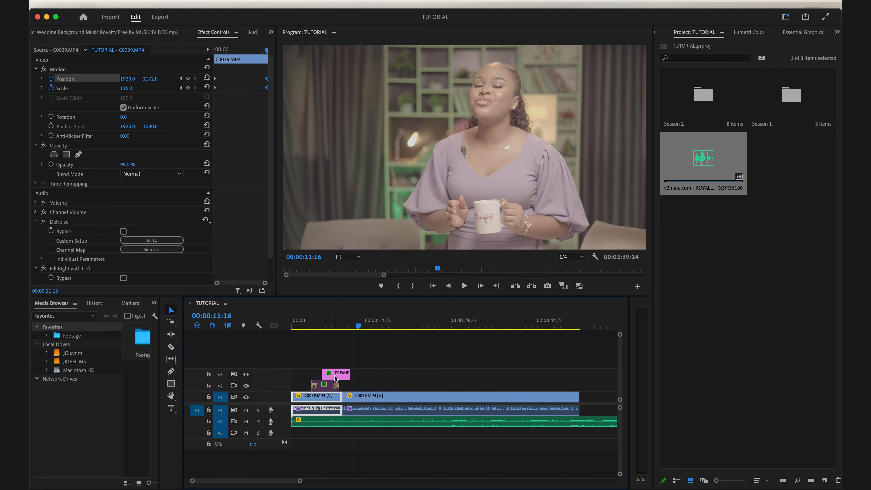
key(super+s)
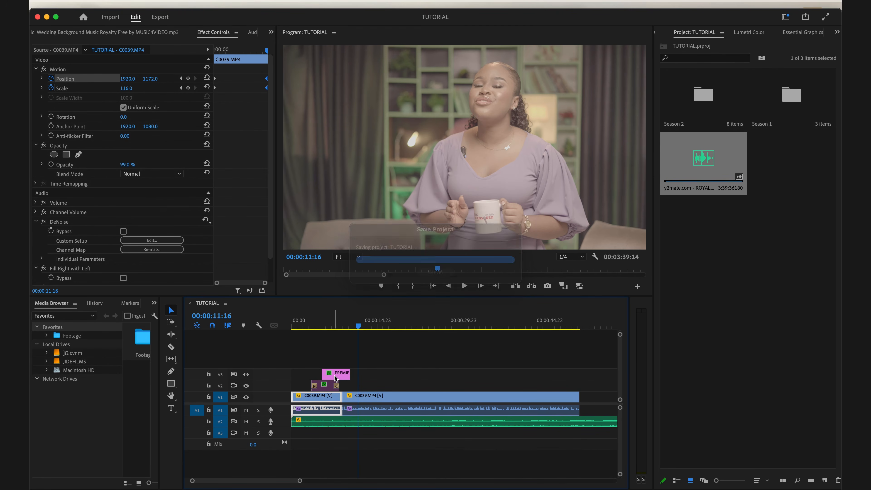
- Trim the end of the A2 music clip to match the end of the C0039.MP4 footage at 00:00:50:08
click(561, 328)
key(equal)
key(equal)
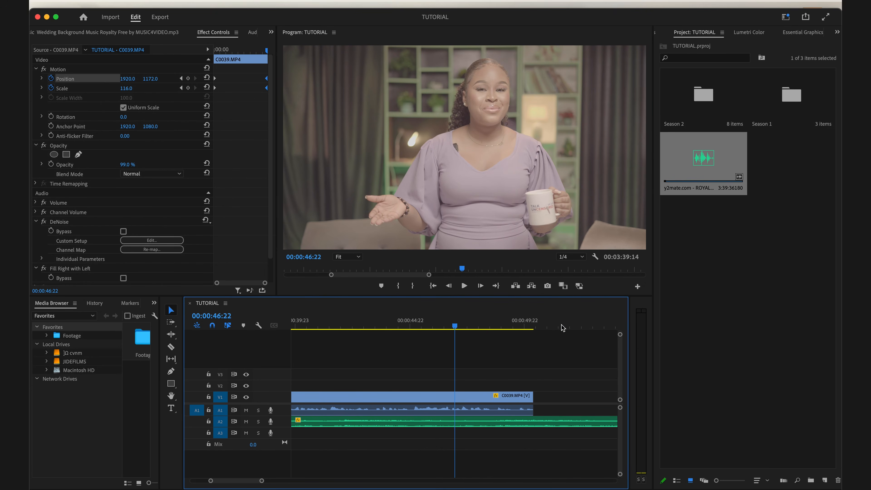
key(minus)
key(minus)
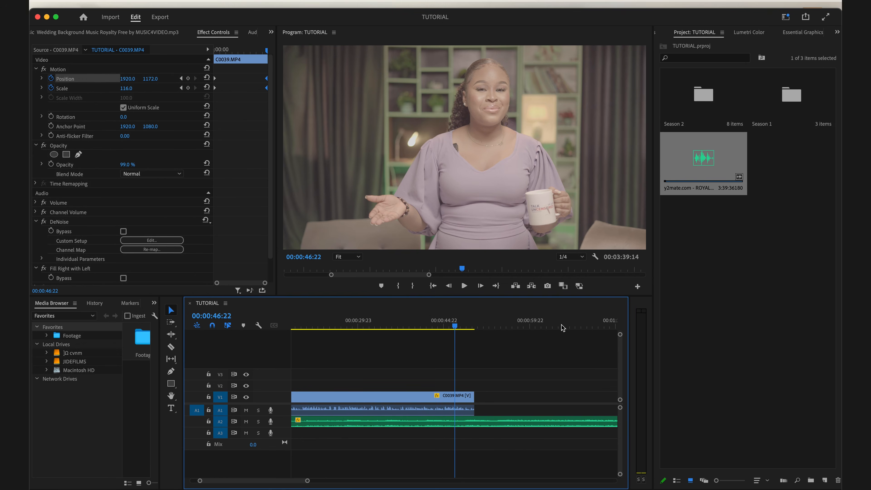
key(minus)
key(minus)
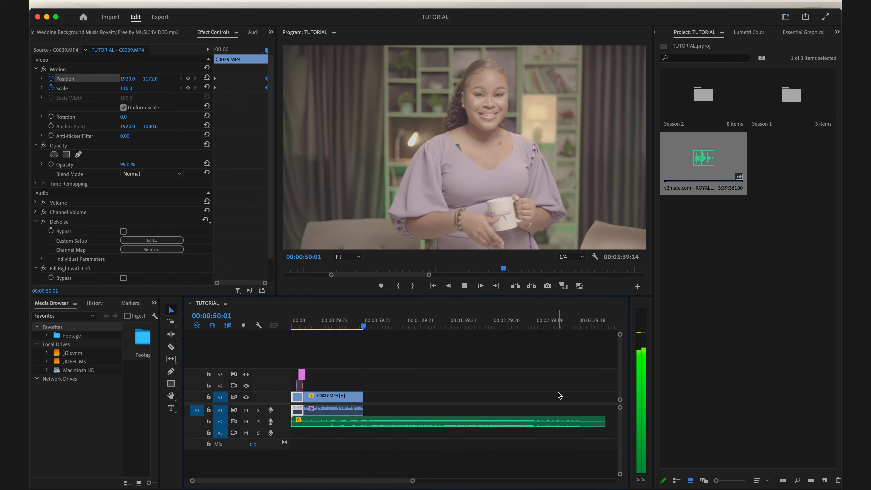
drag(603, 421, 363, 422)
- Inspect the trimmed ending of the sequence and play it back from about 00:00:40
click(349, 329)
key(=)
key(=)
key(=)
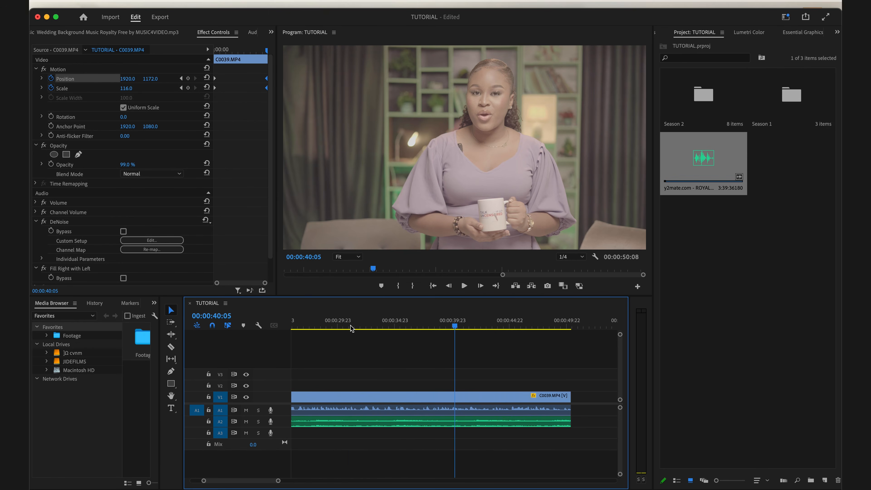
scroll(445, 377, right, 5)
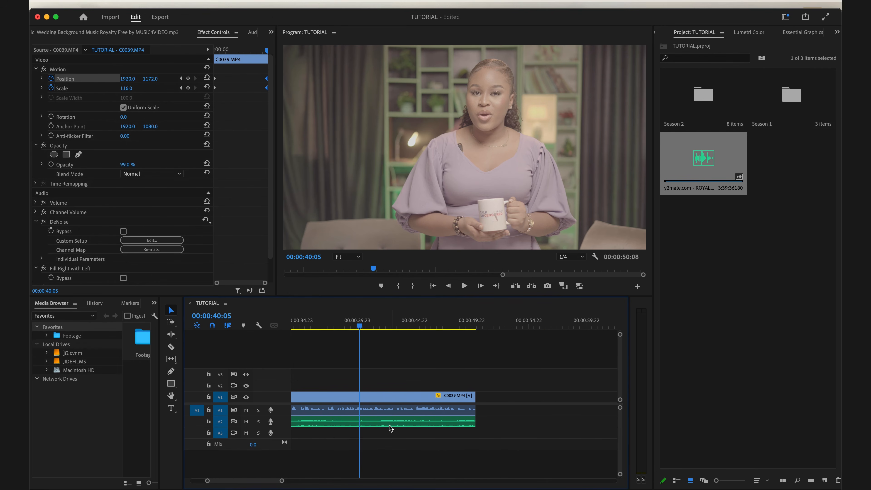
key(=)
key(-)
key(-)
key(space)
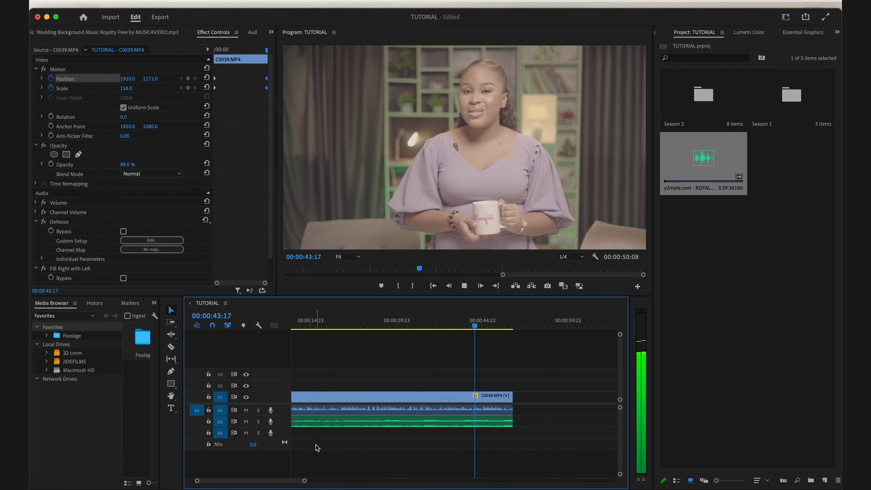
key(space)
- Play back the speech and music mix after the lower third, up to 00:00:14:02
click(326, 326)
click(328, 323)
key(space)
key(=)
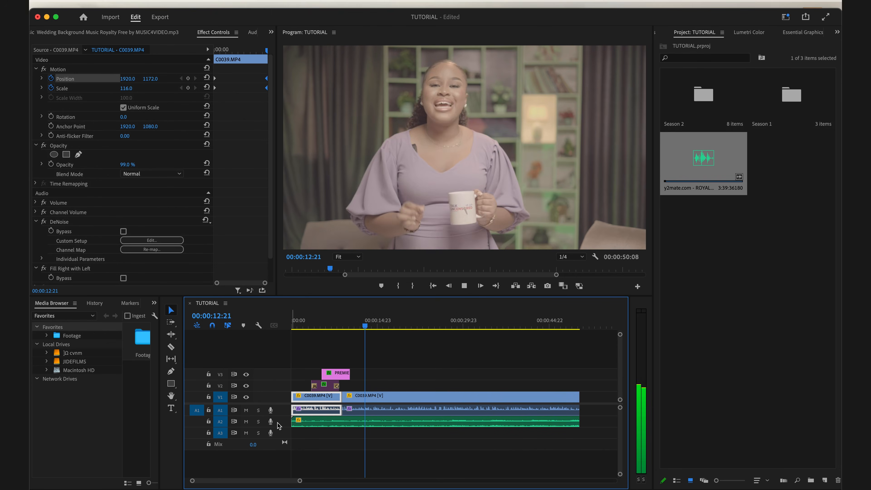
key(space)
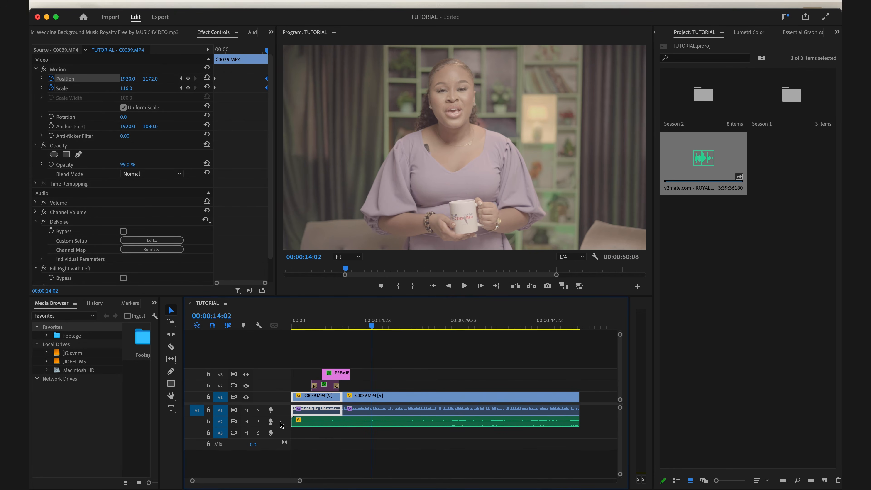
- Expand track A2 and use the Pen tool to add two volume keyframes lowering the music between about 00:00:17 and 00:00:23, and play it back
double_click(281, 425)
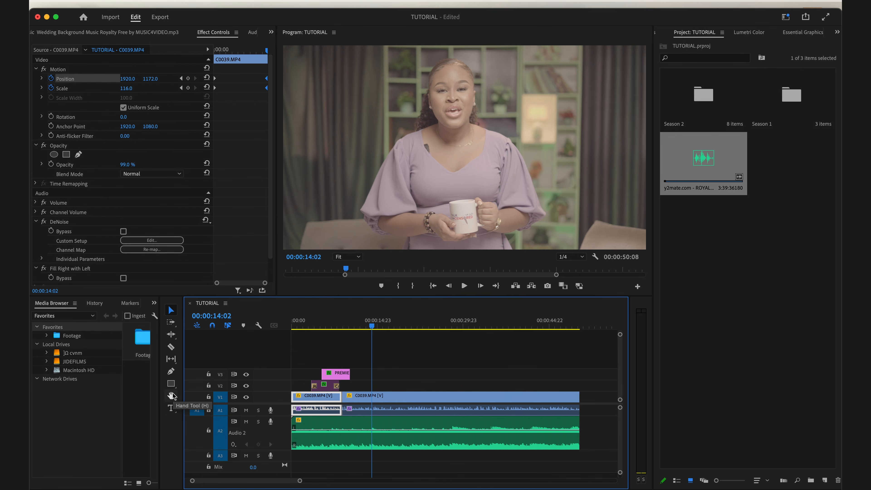
click(173, 373)
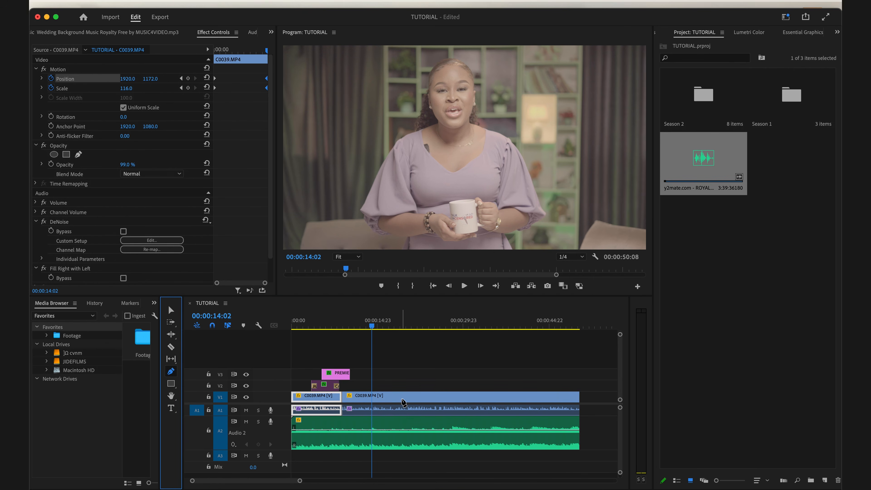
key(super+s)
click(391, 430)
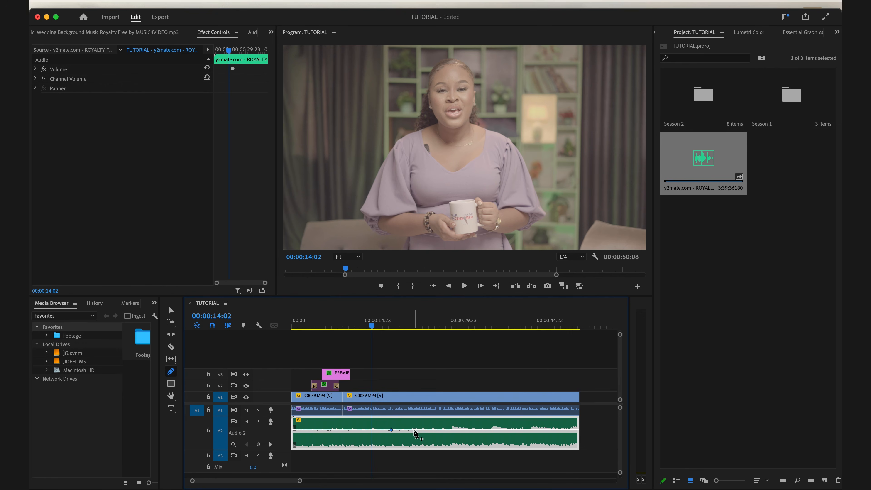
drag(420, 430, 424, 437)
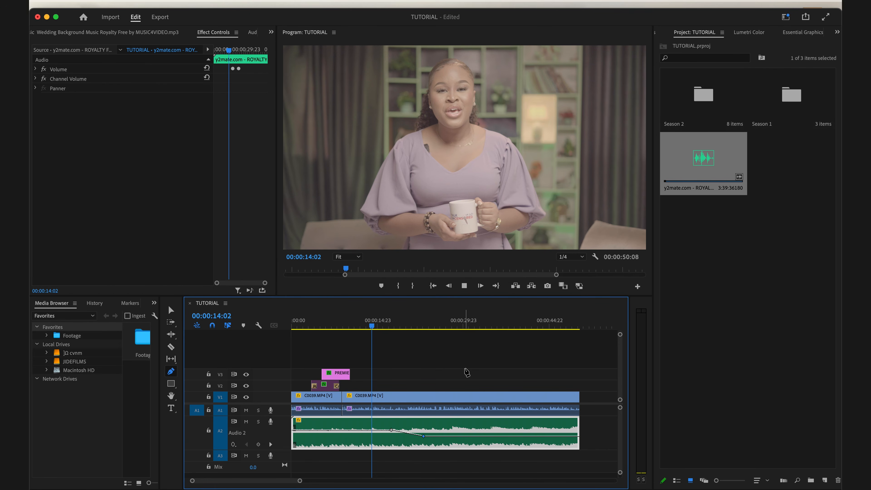
key(space)
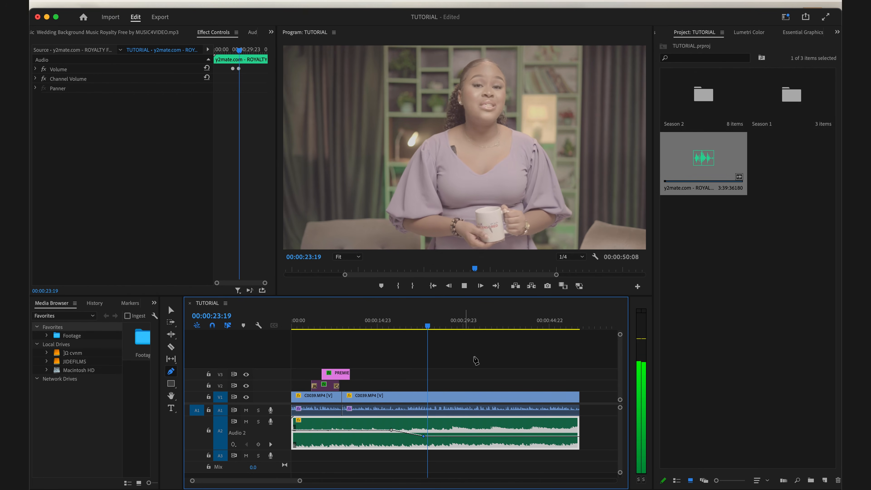
- Play back the ending and extend the A2 music clip's end past the footage to 00:00:51:21
drag(533, 325, 553, 322)
scroll(535, 390, right, 5)
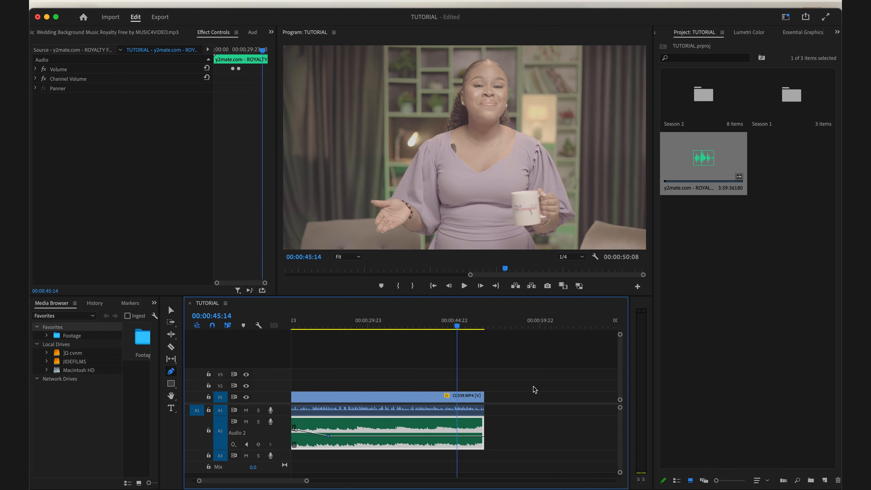
key(=)
key(space)
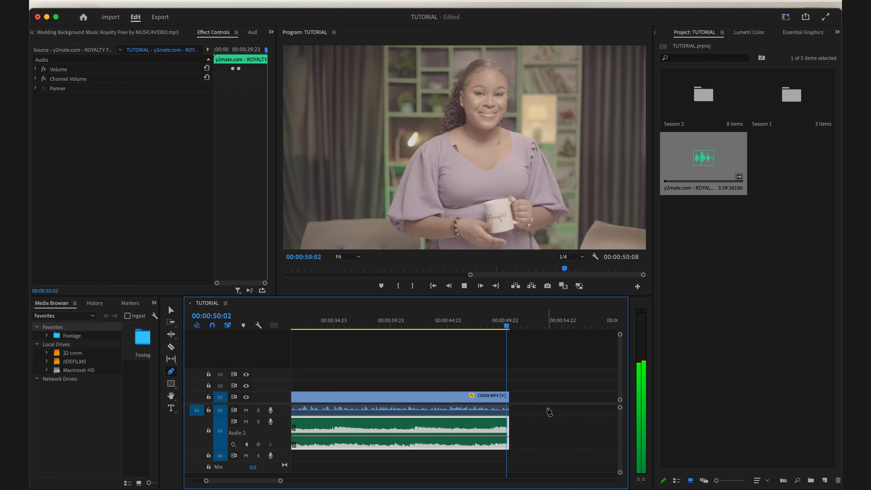
key(v)
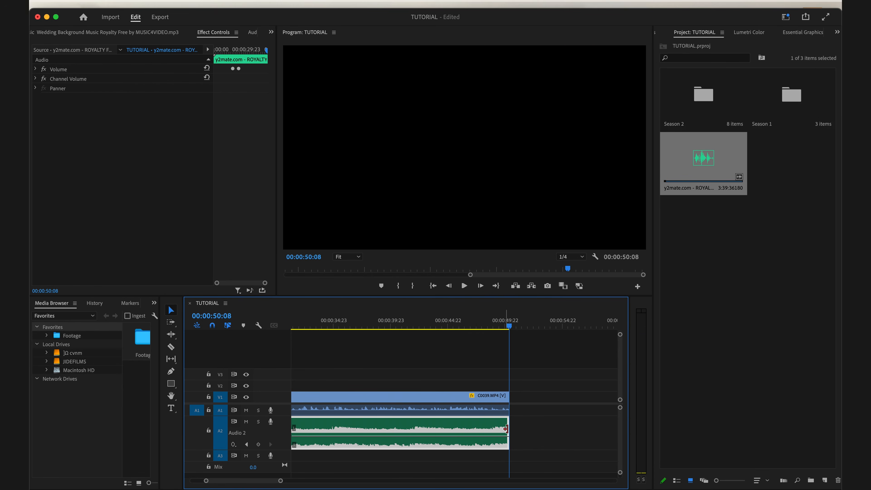
drag(509, 431, 525, 431)
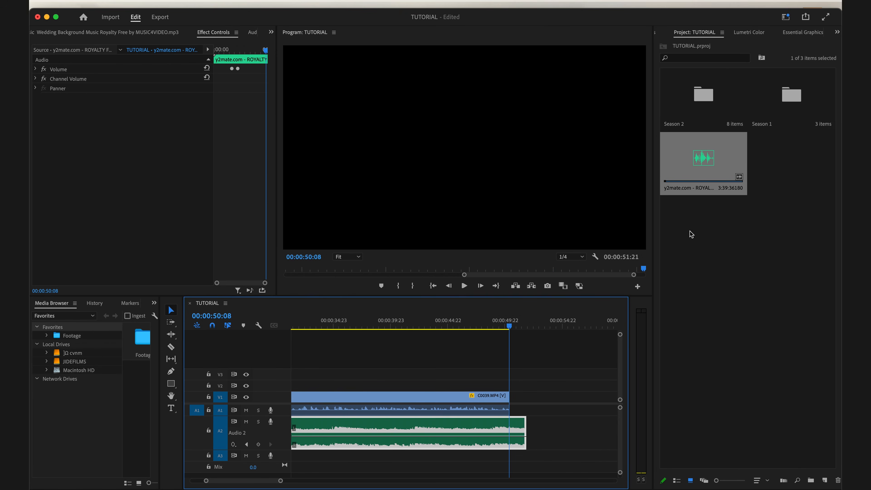
- Open the effects library and look through the Lumetri Presets and Audio Effects categories
click(838, 32)
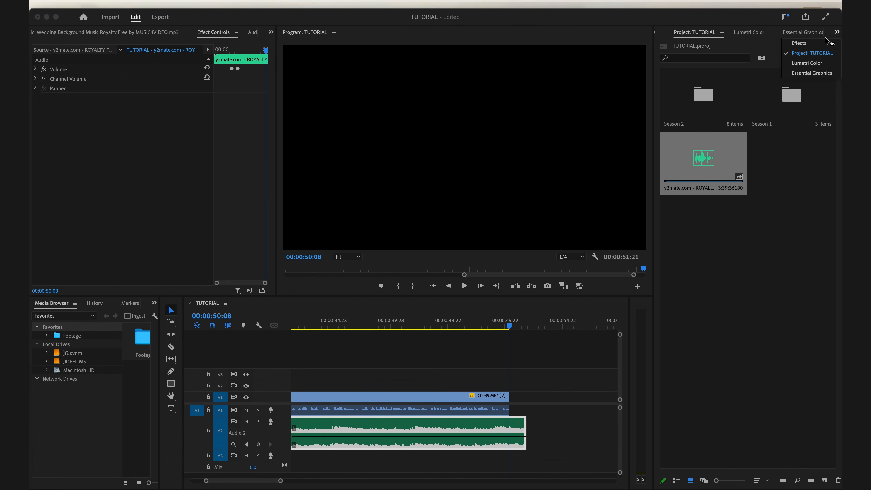
click(800, 40)
click(719, 46)
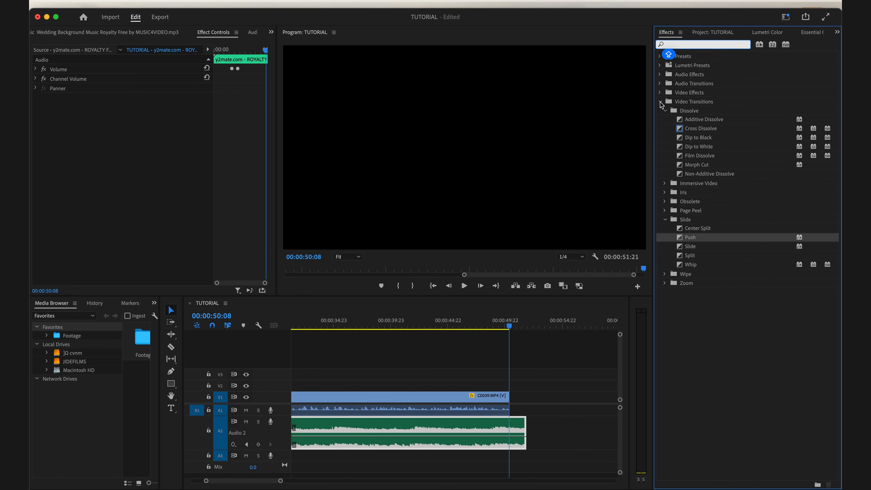
click(660, 102)
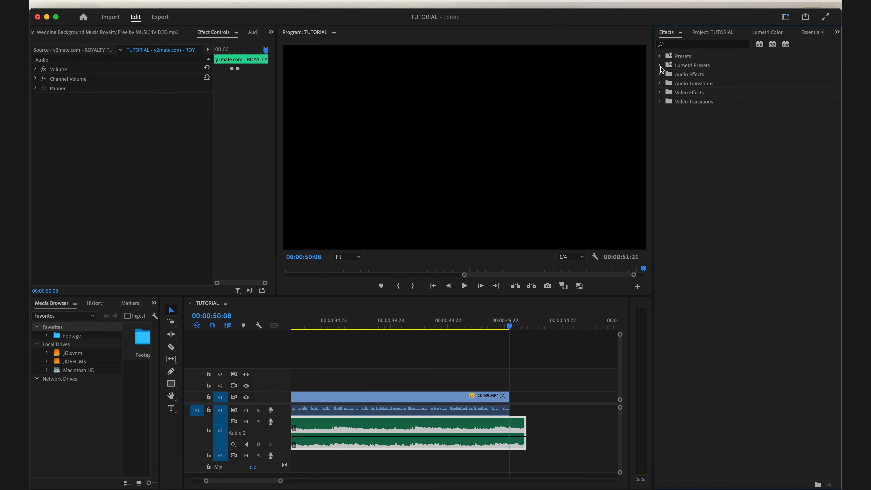
click(660, 65)
click(660, 66)
click(660, 74)
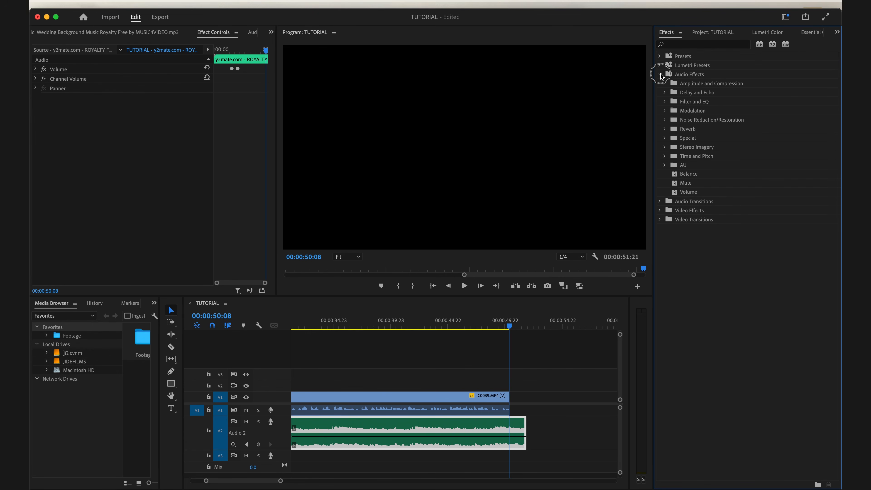
click(660, 75)
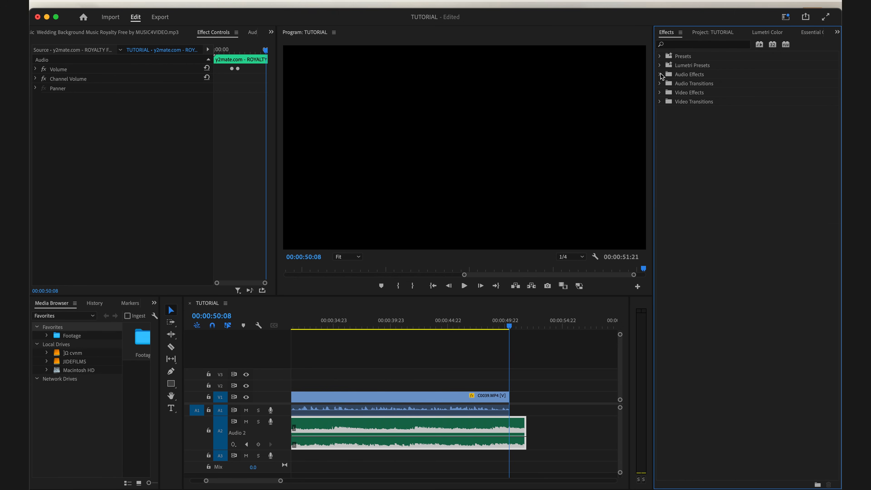
click(660, 74)
click(660, 74)
- Apply an Exponential Fade audio transition lasting 00:00:03:07 to the end of the A2 music clip
click(660, 83)
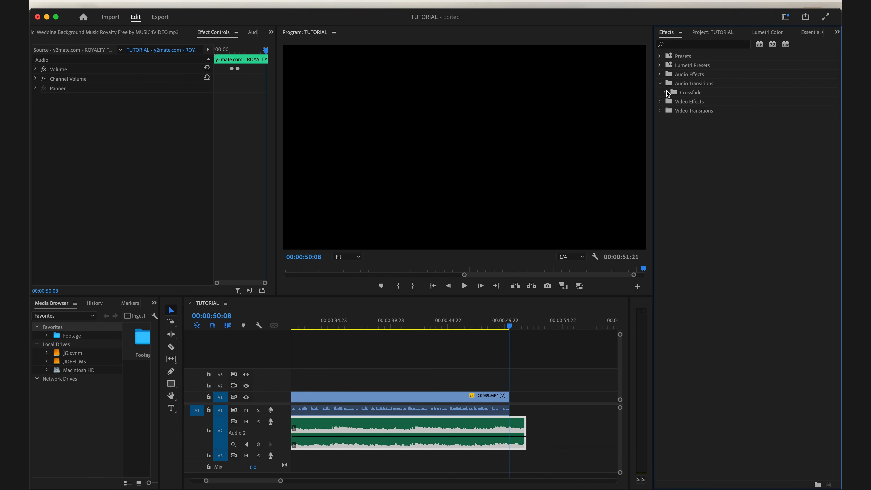
click(666, 93)
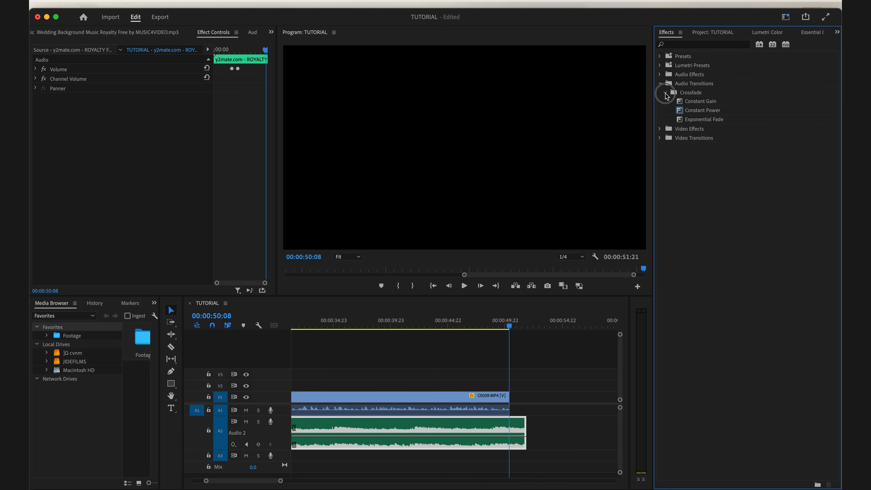
click(694, 120)
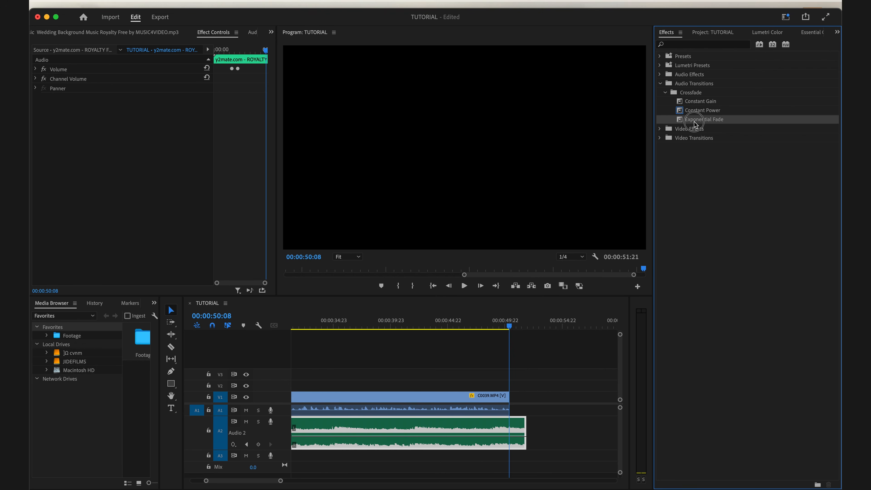
drag(694, 123, 491, 433)
click(491, 324)
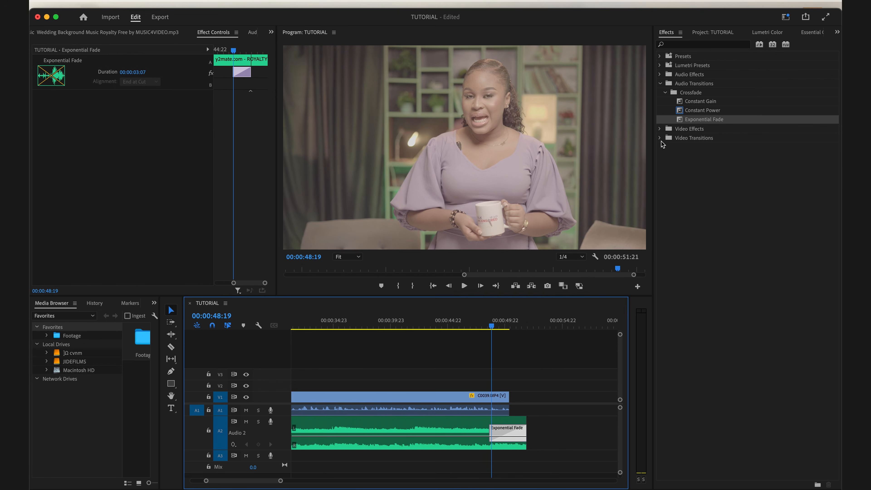
- Apply the Dip to Black video transition to the end of the last C0039.MP4 clip, save the project and preview it
click(660, 138)
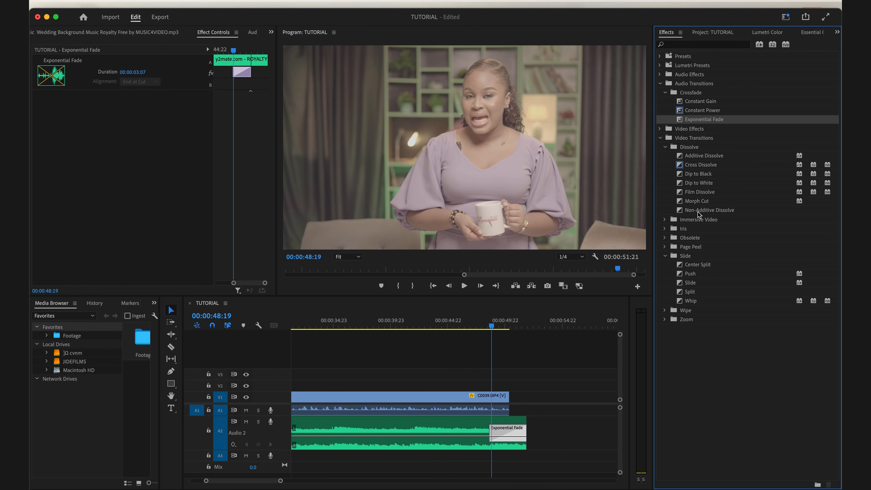
drag(700, 174, 505, 401)
key(super+s)
key(space)
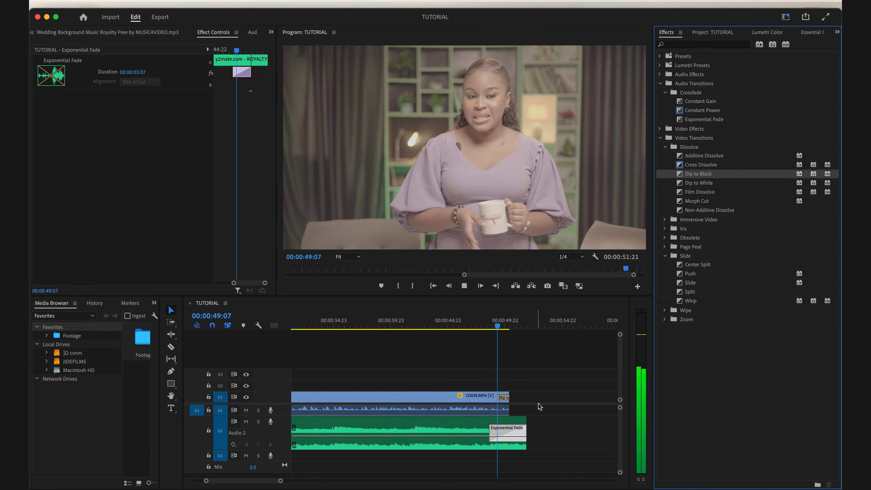
key(space)
- Extend the last C0039.MP4 clip's end by about one second, save the project and play back the sequence
drag(511, 398, 521, 398)
click(485, 323)
key(super+s)
key(space)
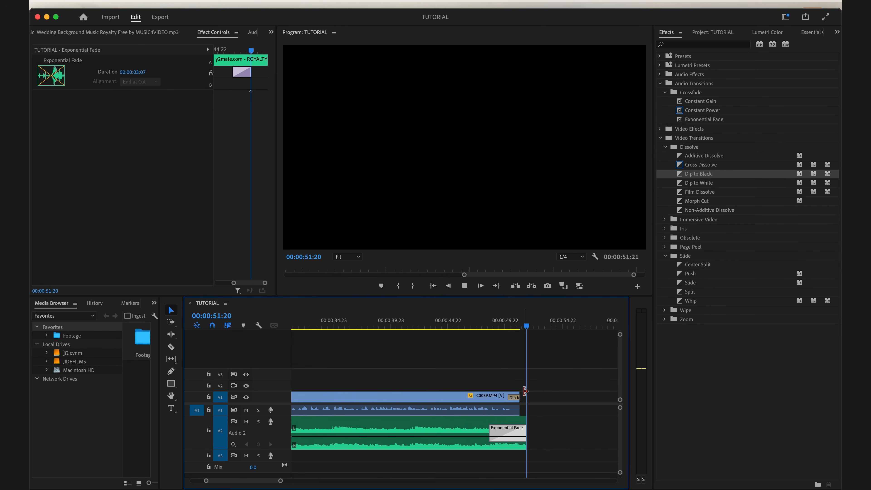
key(Home)
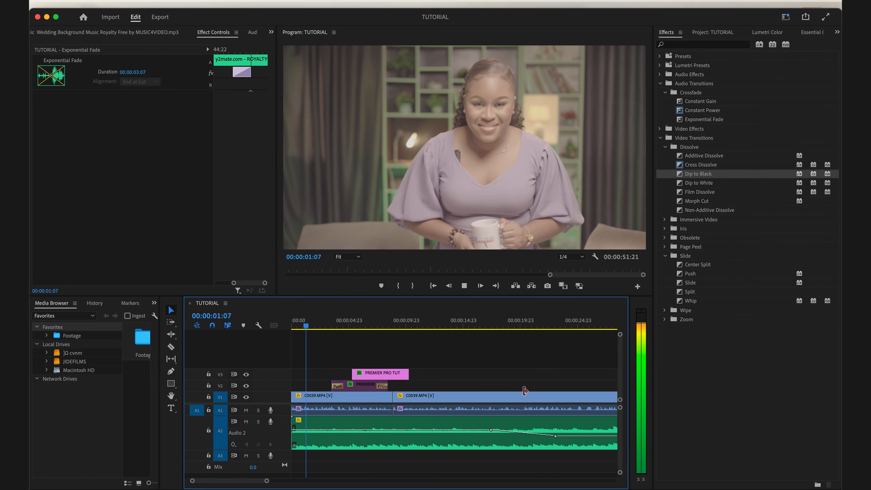
- Play the sequence up to the lower-third title, save the project and show the TUTORIAL project's media items
key(minus)
key(minus)
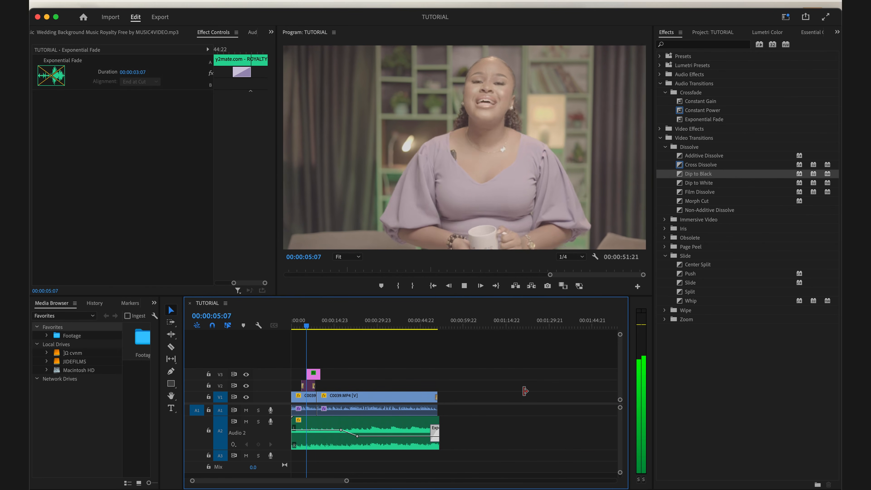
key(space)
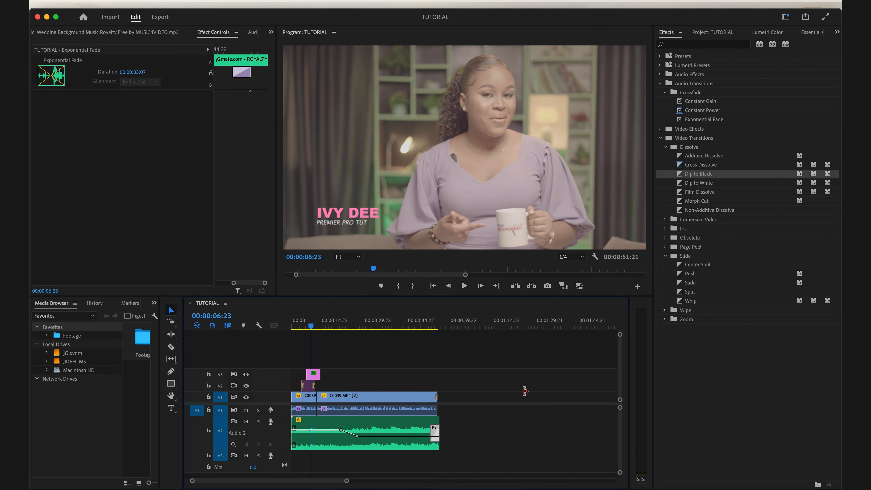
key(super+s)
key(=)
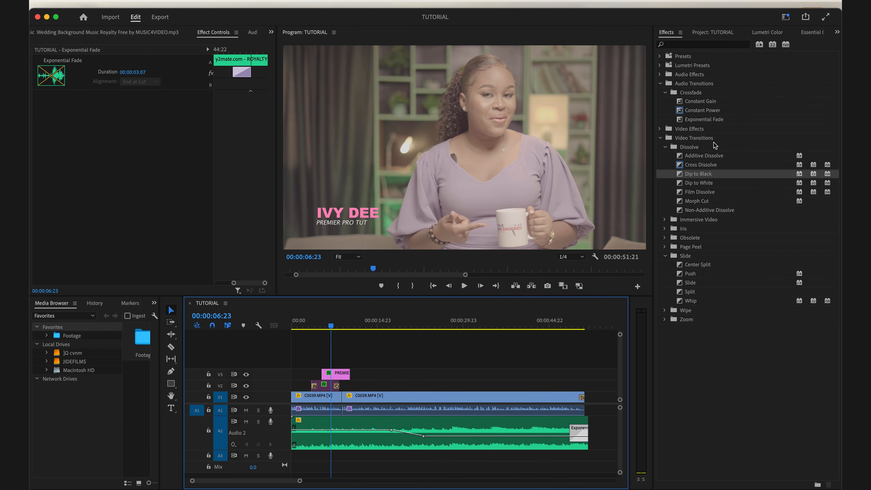
click(712, 34)
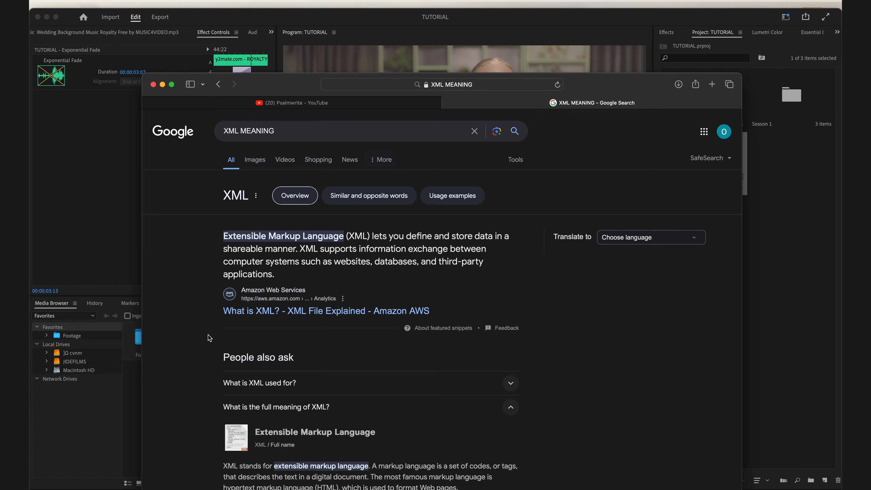
- Switch back to Premiere Pro, disable the PREMIER PRO TUT graphic on V3 and return the playhead to the sequence start
click(94, 182)
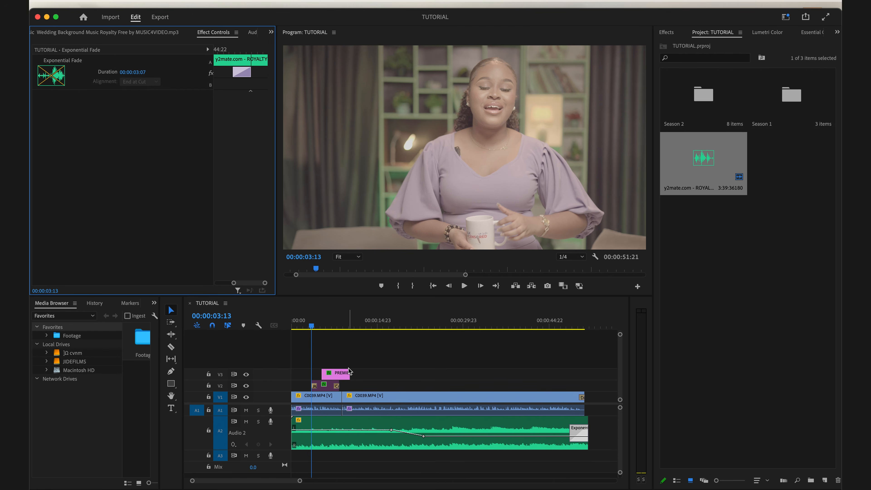
right_click(337, 373)
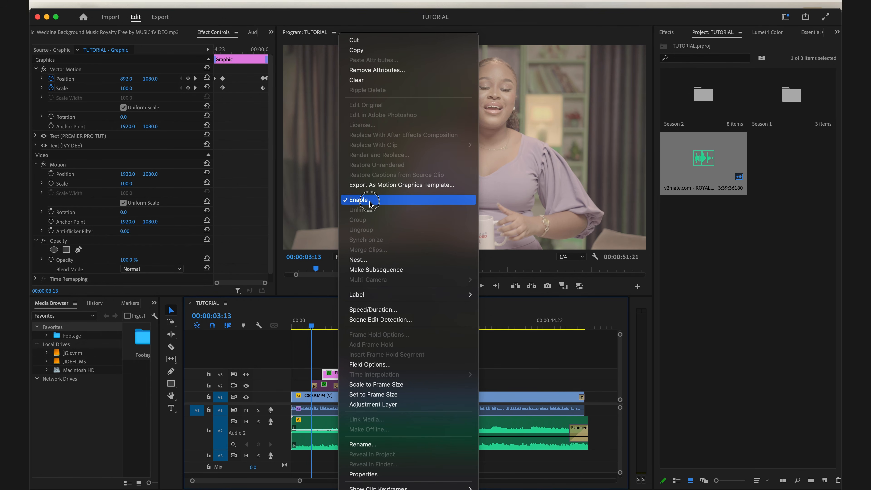
click(358, 200)
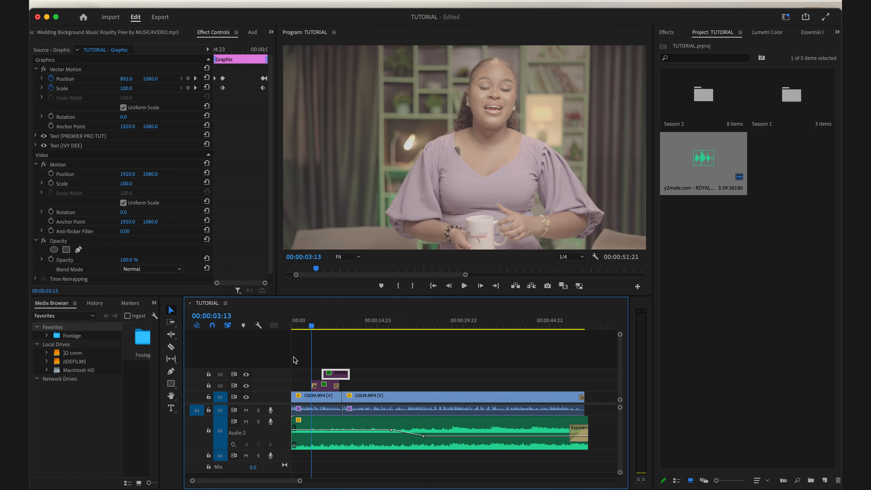
click(326, 334)
click(326, 326)
drag(328, 328, 292, 325)
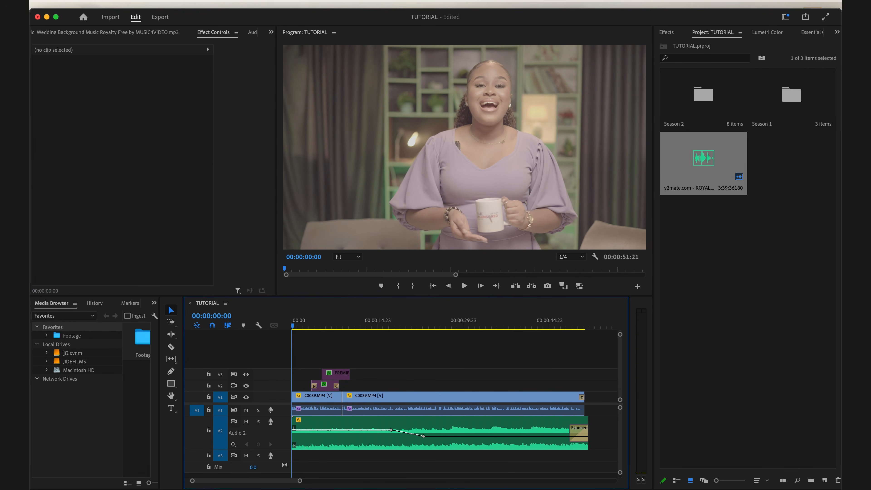
- Export the sequence as a Final Cut Pro XML file named TUTORIAL in the Assets folder and dismiss the translation report
click(101, 3)
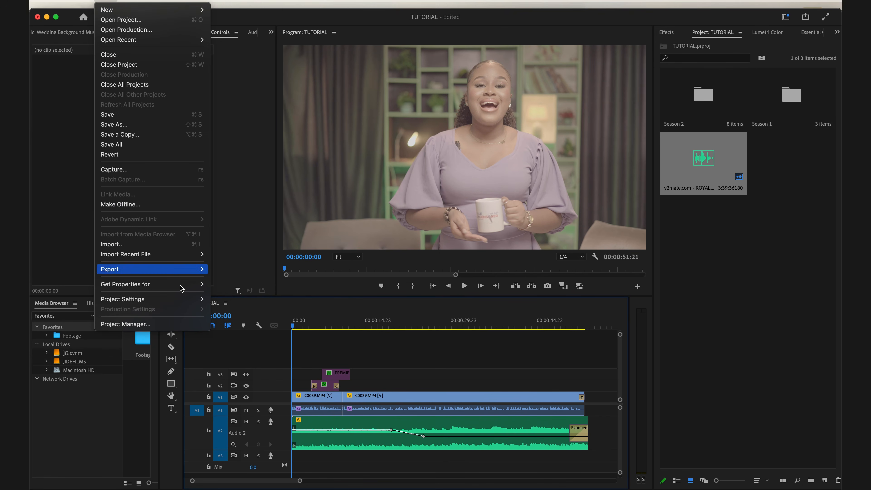
mouse_move(147, 271)
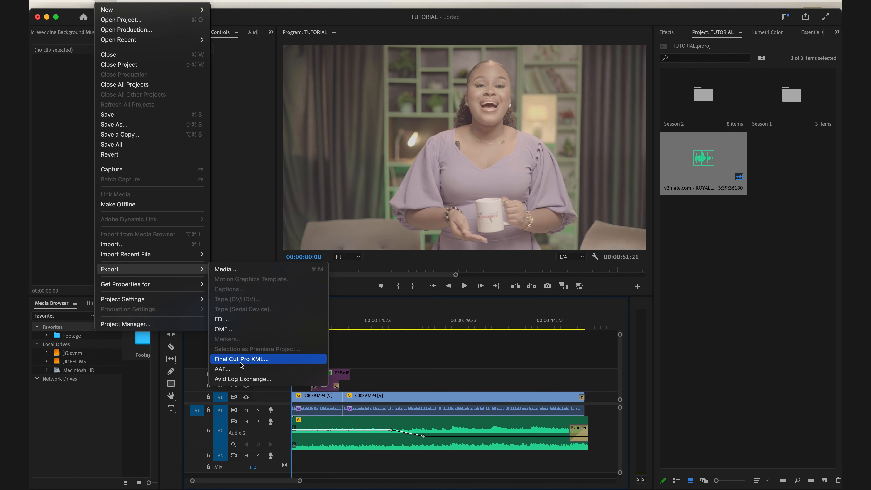
click(261, 363)
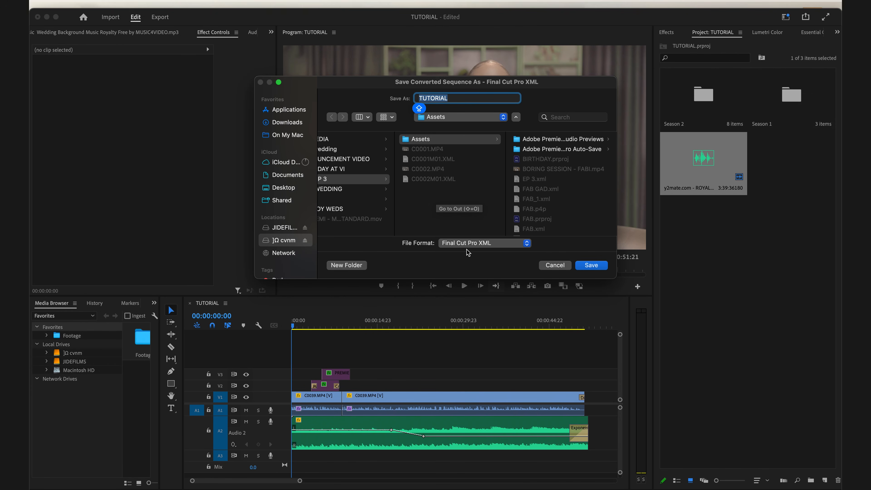
click(507, 245)
click(508, 244)
click(452, 140)
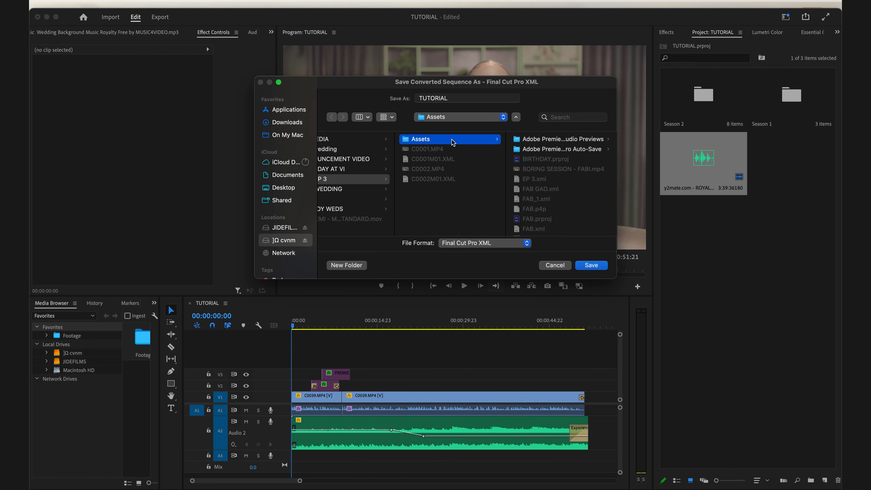
click(596, 267)
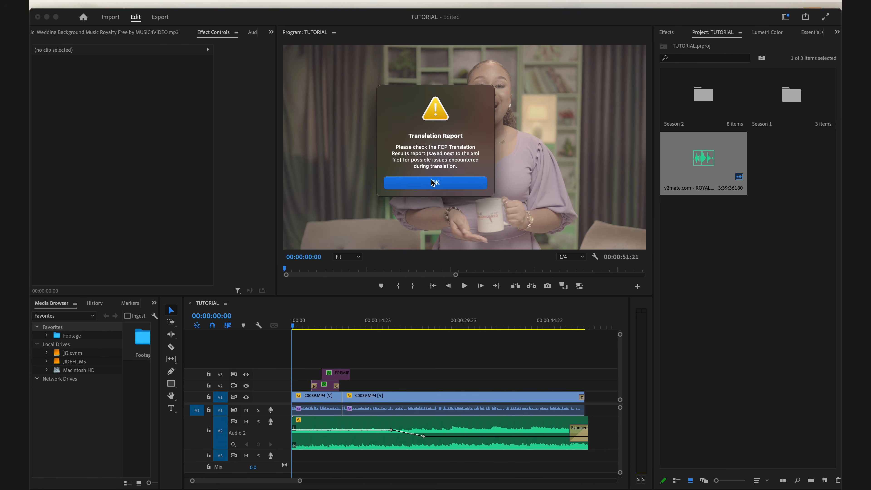
click(435, 183)
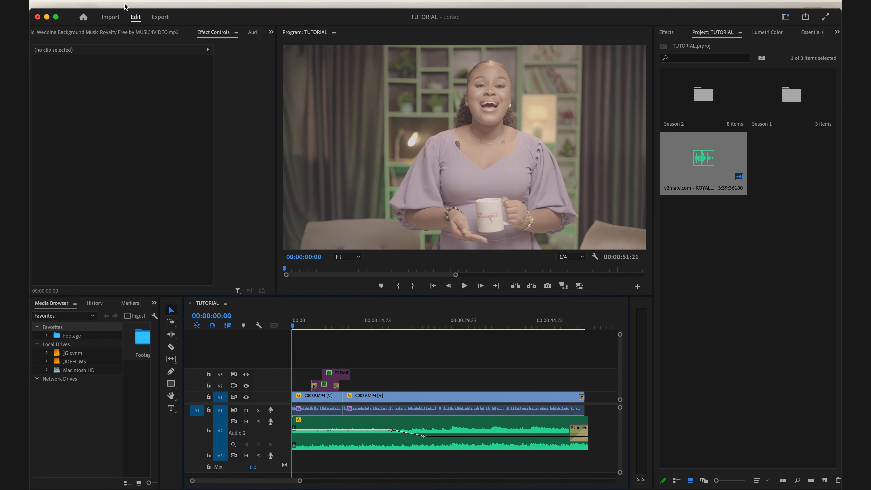
- Open the sequence's media export settings, match the H.264 video settings to the source and look through the presets
click(157, 17)
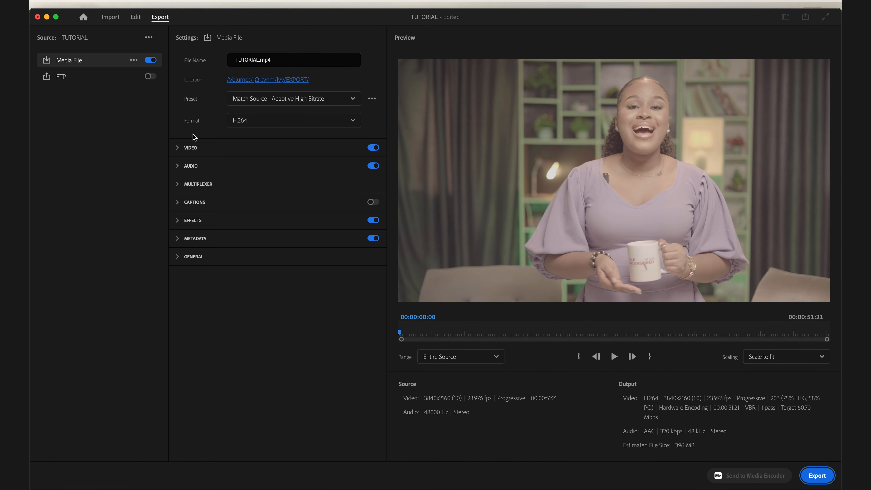
click(202, 147)
click(344, 191)
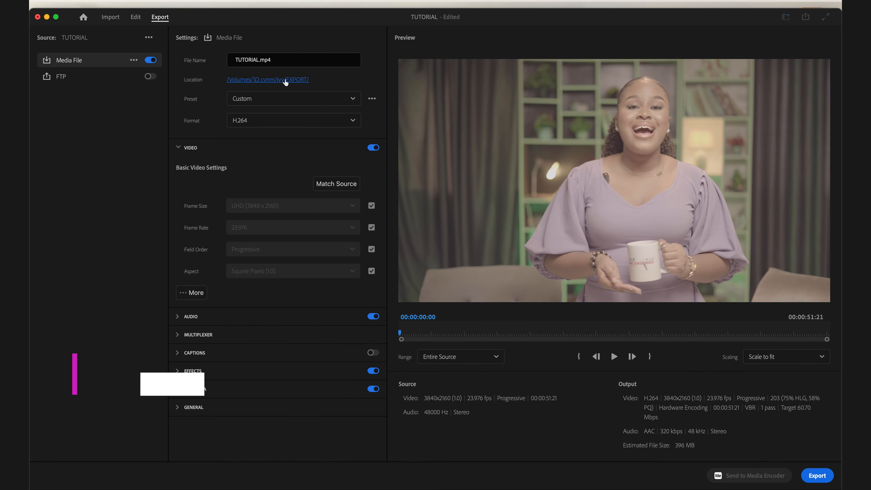
click(263, 100)
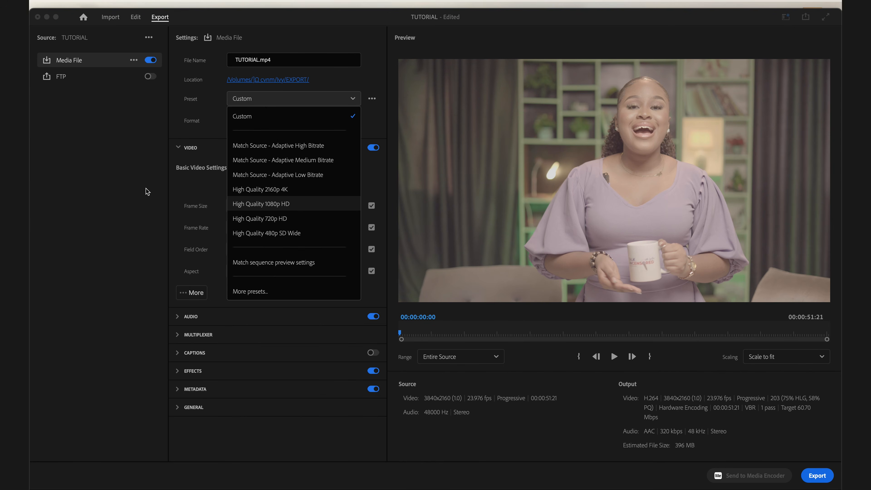
key(Escape)
- Set the export format to QuickTime with the Apple ProRes 422 HQ codec and match the video settings to the source
click(265, 121)
scroll(273, 302, down, 5)
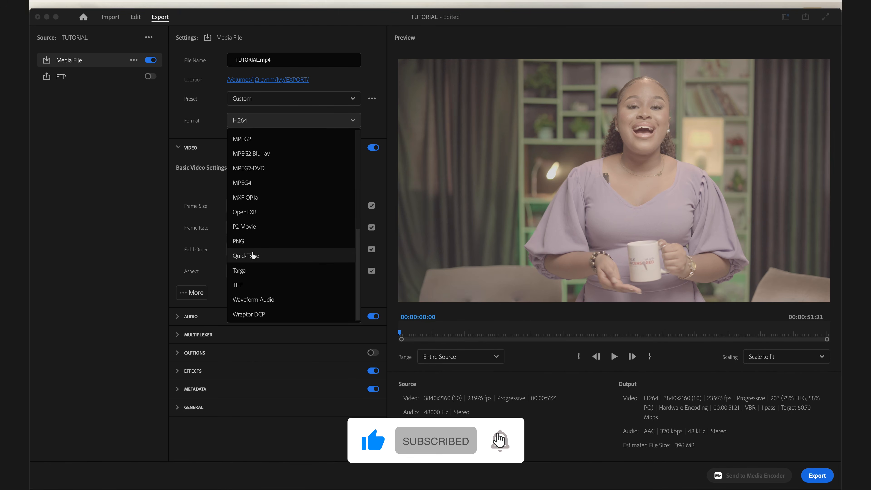
key(Escape)
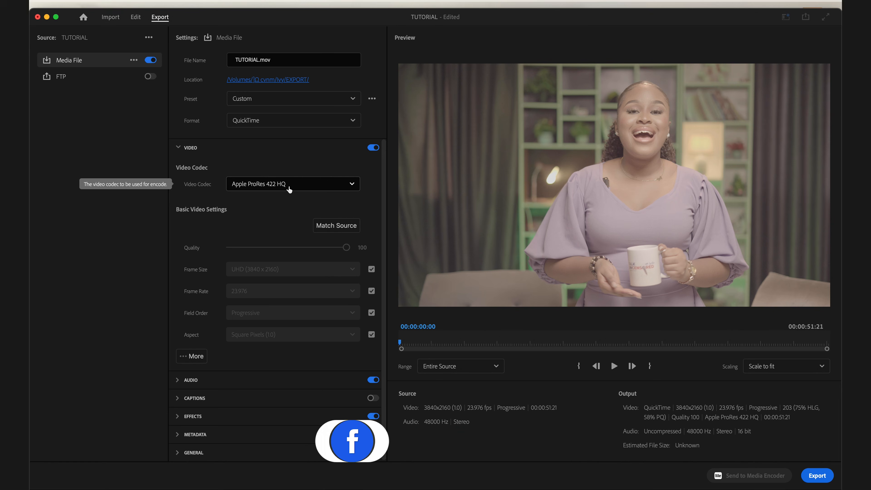
click(337, 223)
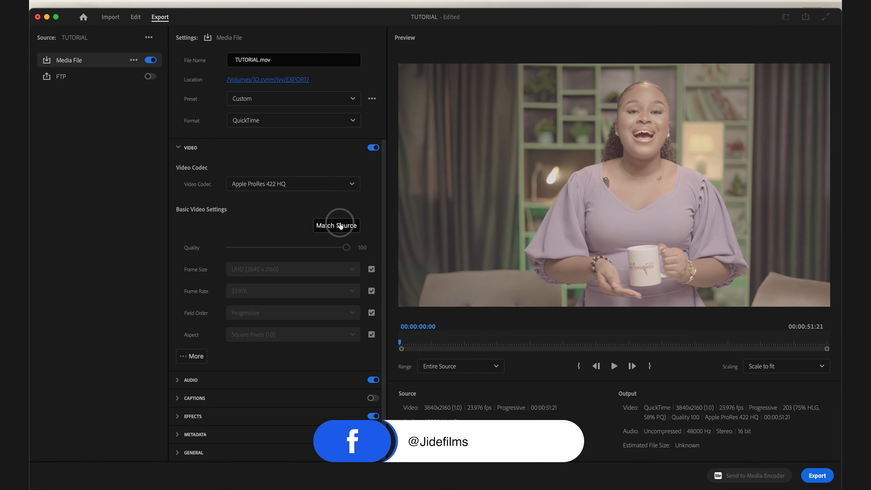